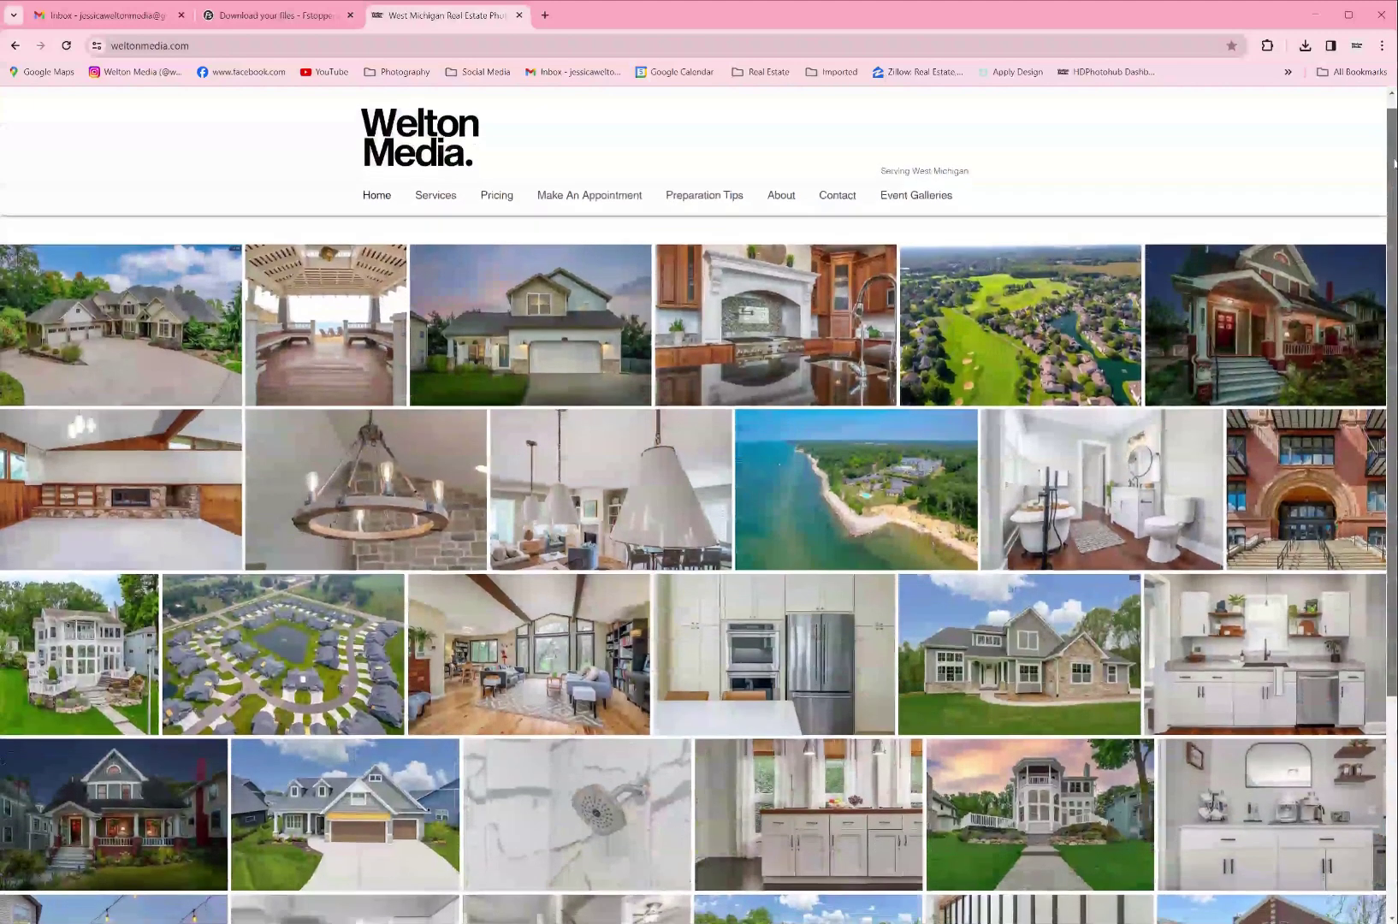
# Step: Scroll the Welton Media West Michigan photo gallery down to the copyright footer
pyautogui.moveTo(1394, 163); pyautogui.dragTo(1395, 370)
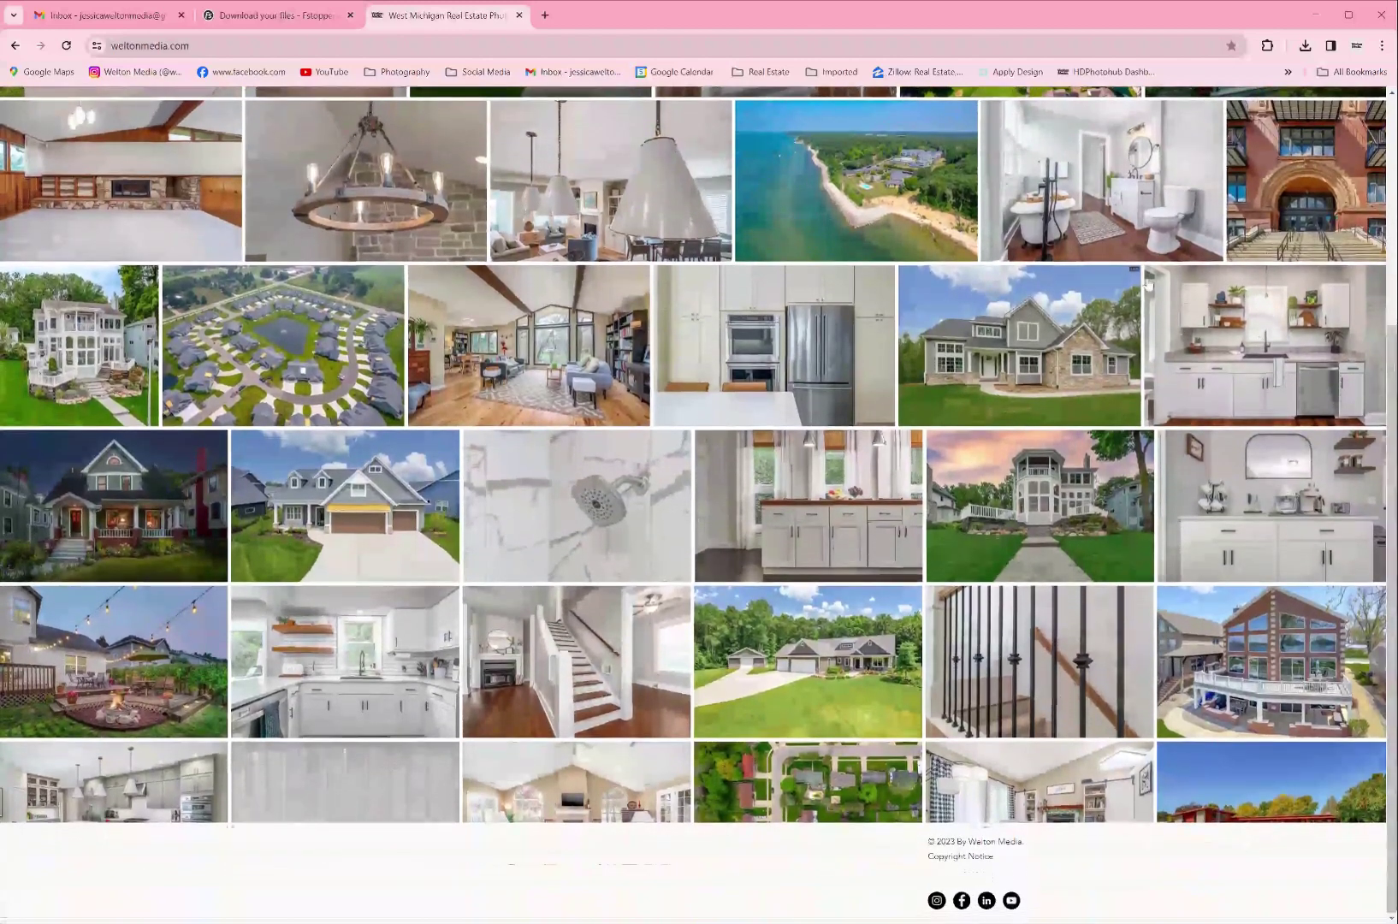
pyautogui.click(114, 16)
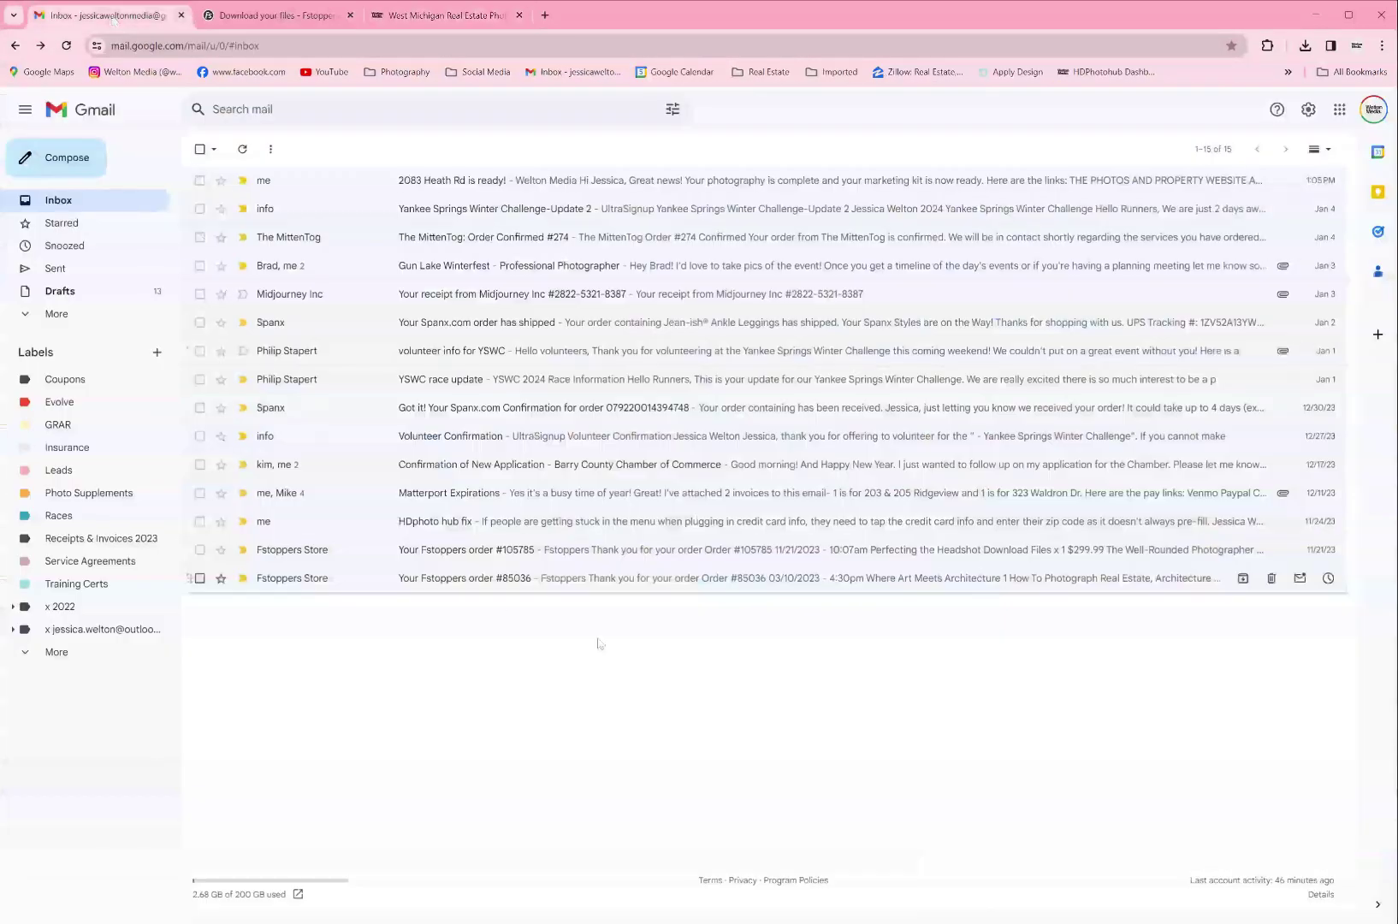
pyautogui.click(474, 190)
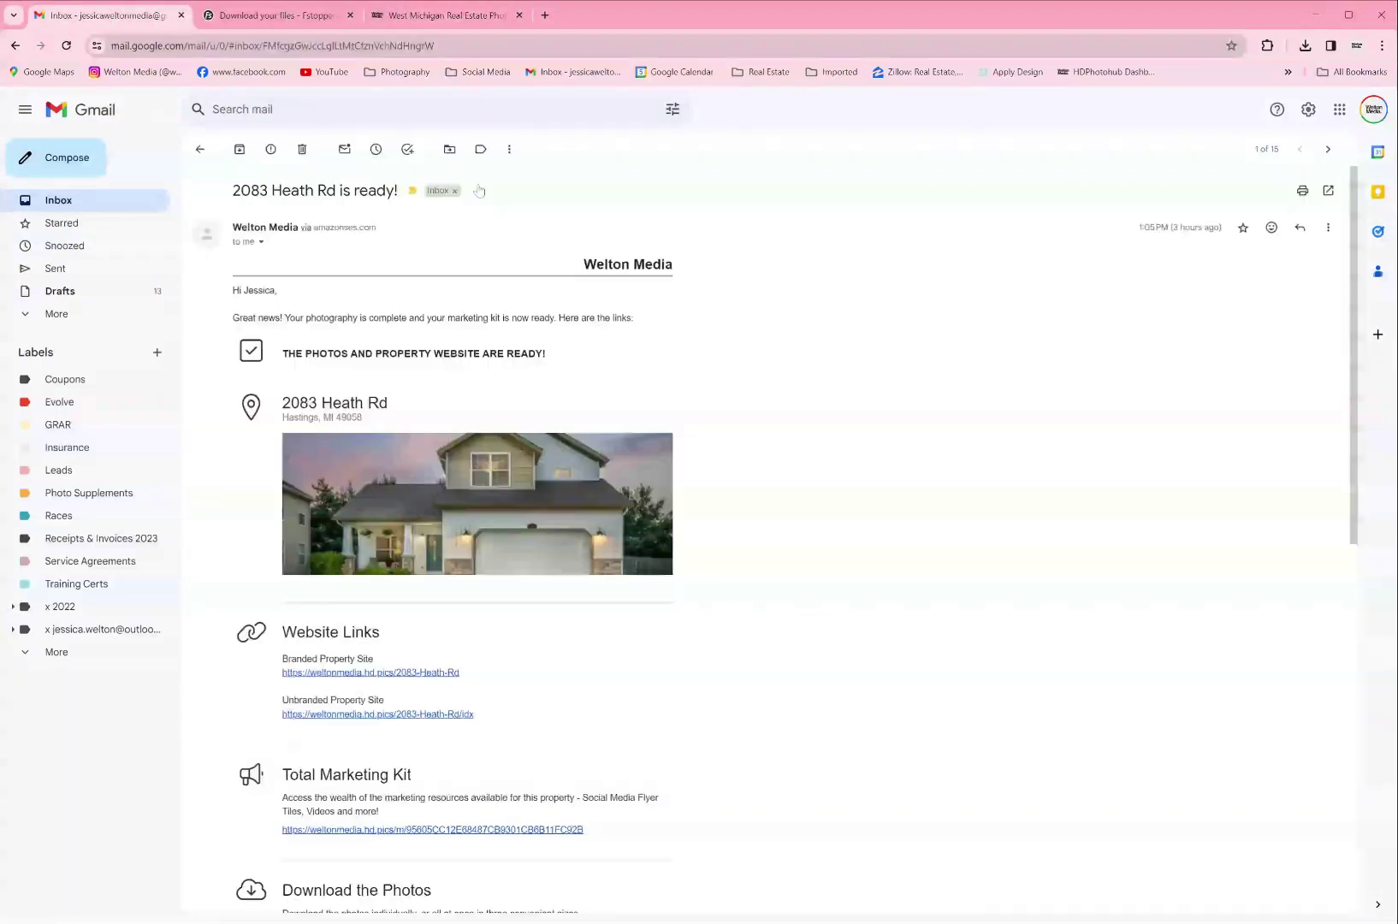
pyautogui.moveTo(232, 190); pyautogui.dragTo(428, 195)
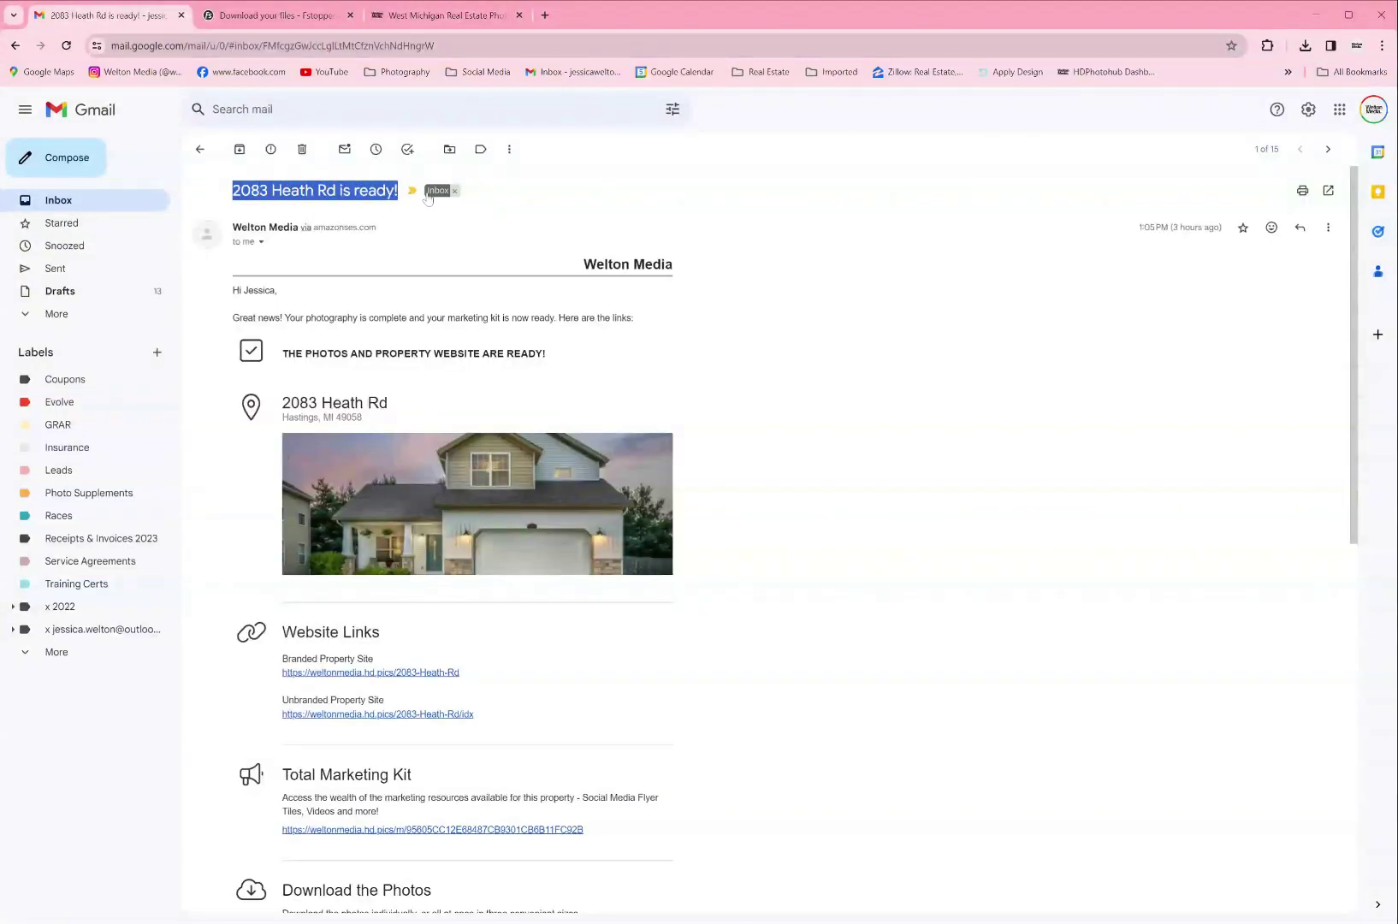
pyautogui.click(562, 231)
# Step: Read through the email's website, Total Marketing Kit and download sections
pyautogui.scroll(-1, 512, 315)
pyautogui.scroll(-1, 511, 314)
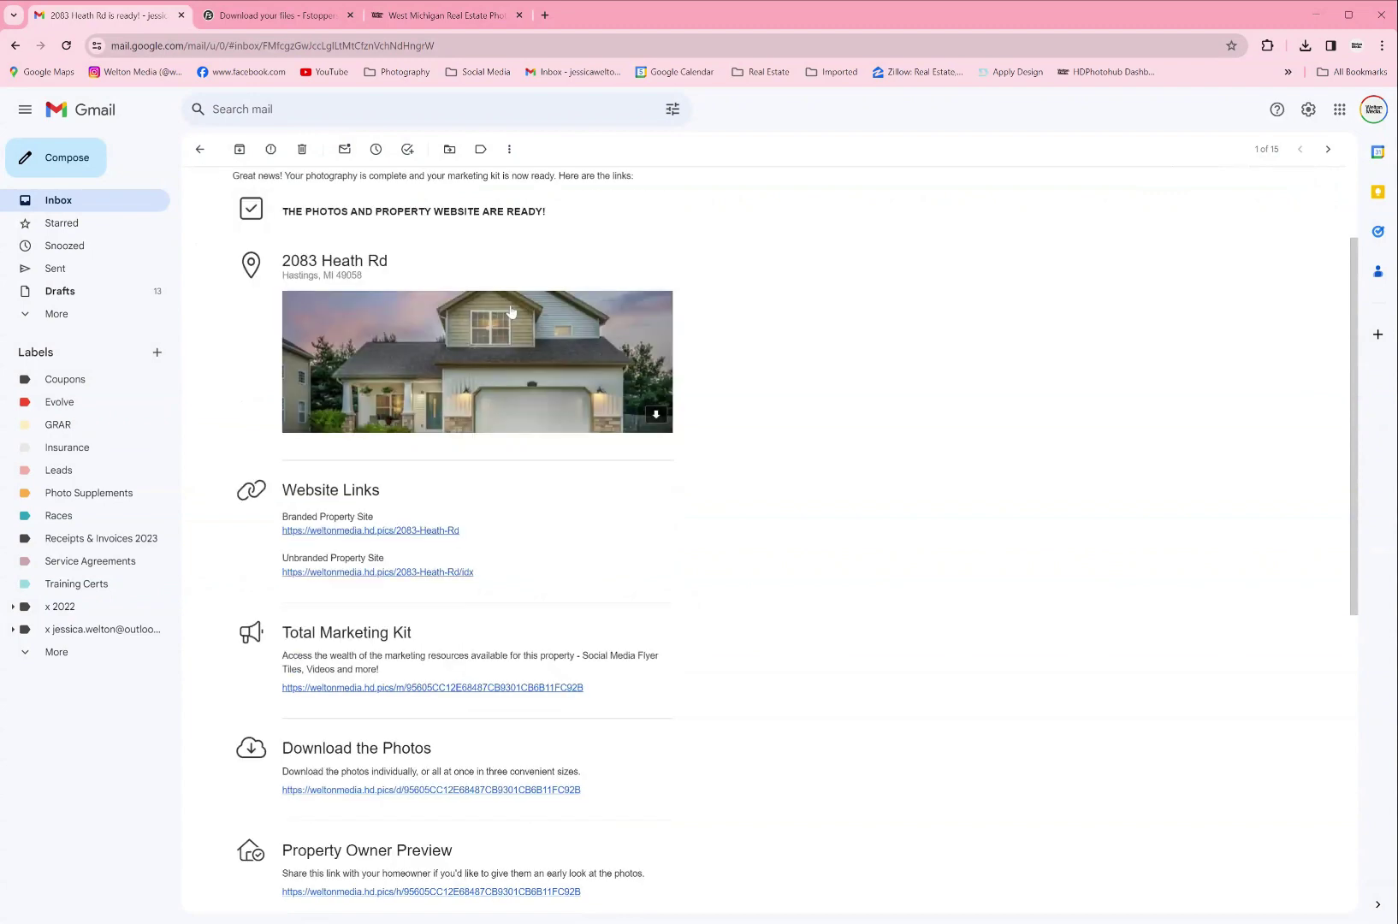
pyautogui.scroll(-3, 686, 384)
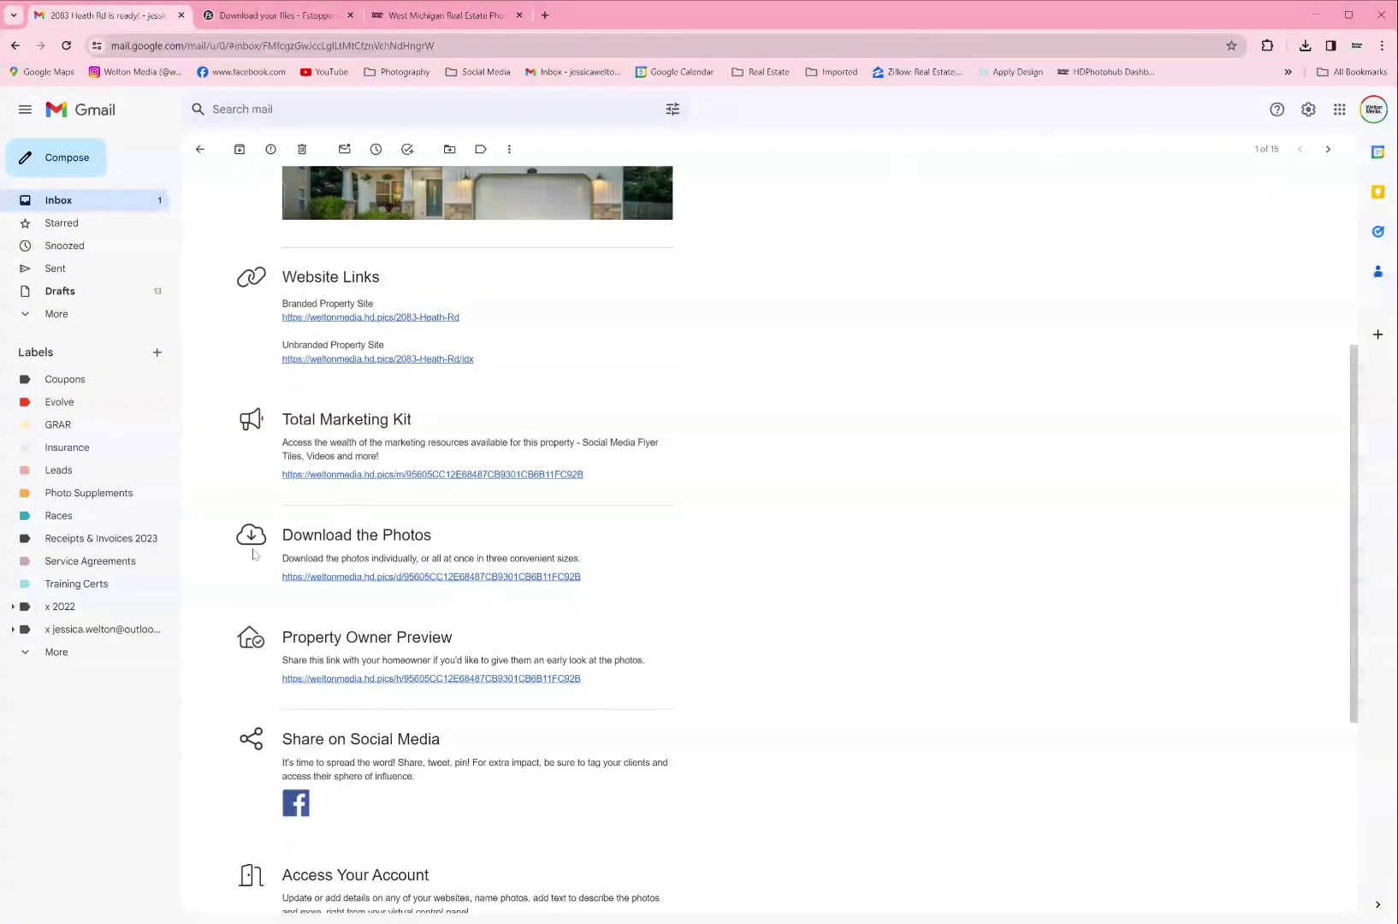
pyautogui.scroll(-2, 264, 557)
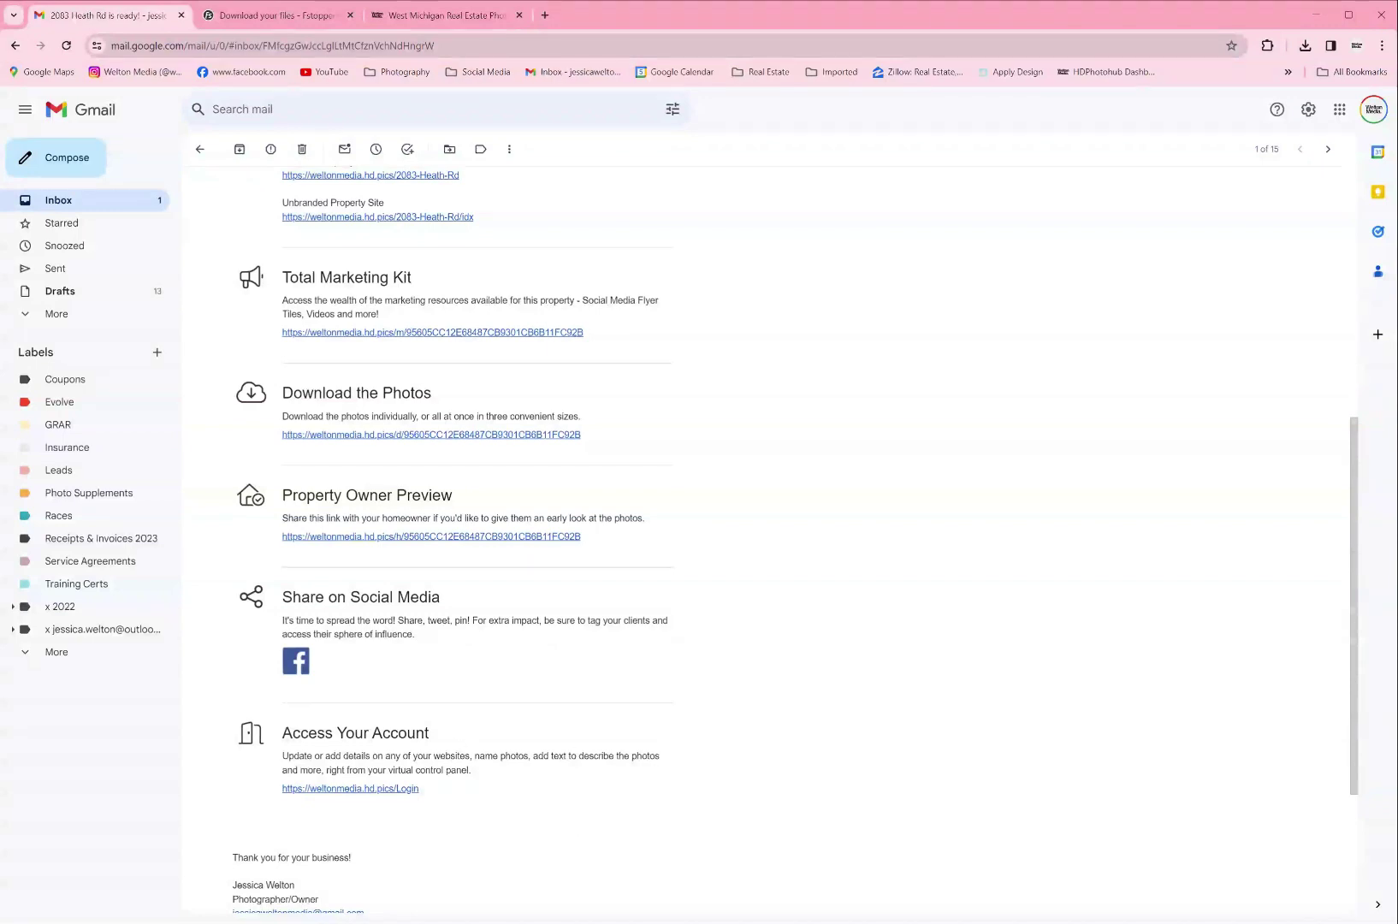
pyautogui.scroll(2, 648, 557)
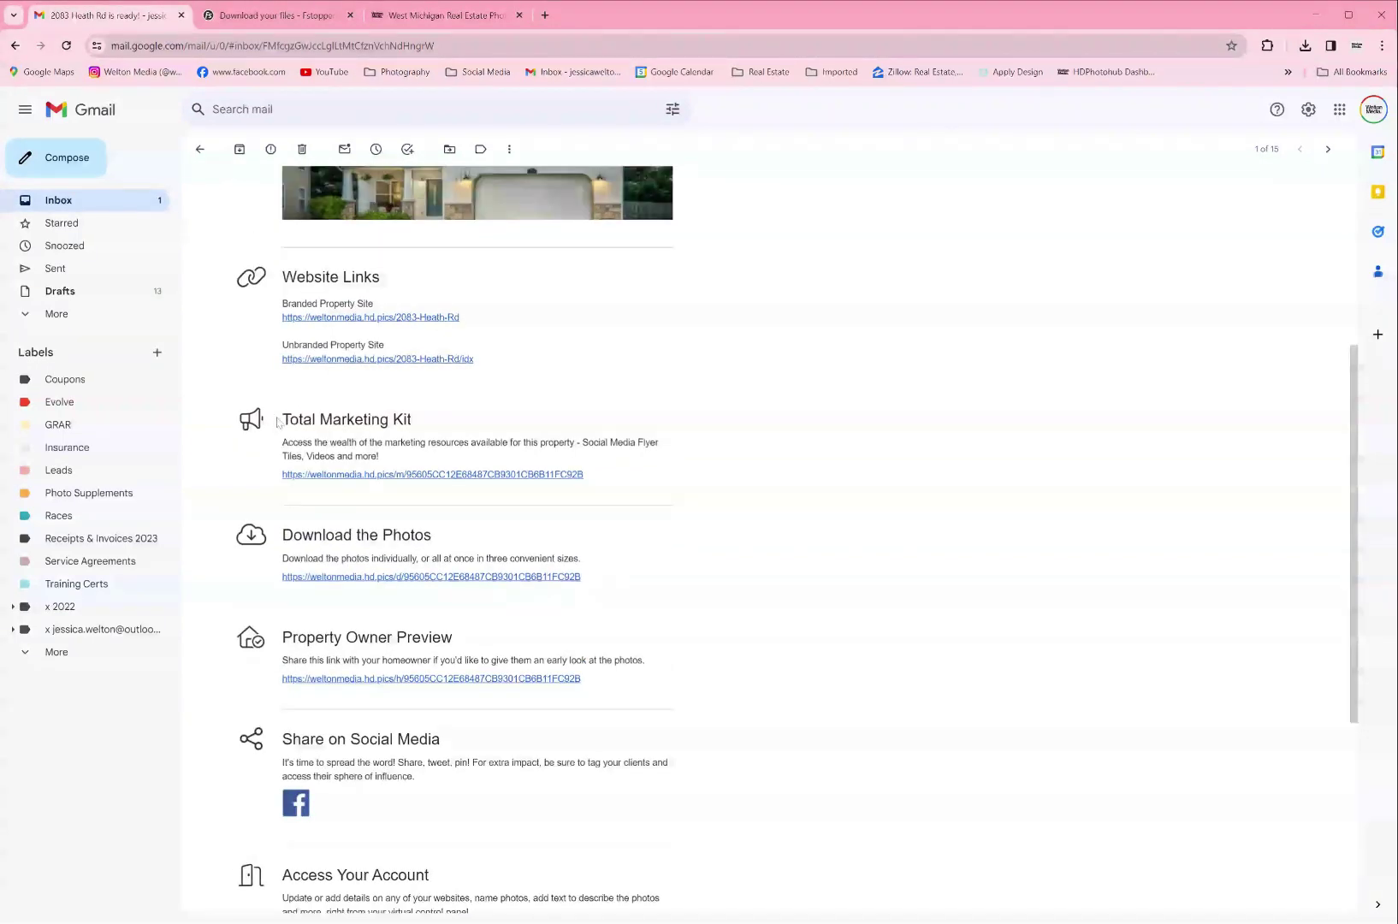
pyautogui.moveTo(443, 425); pyautogui.dragTo(244, 425)
pyautogui.click(472, 419)
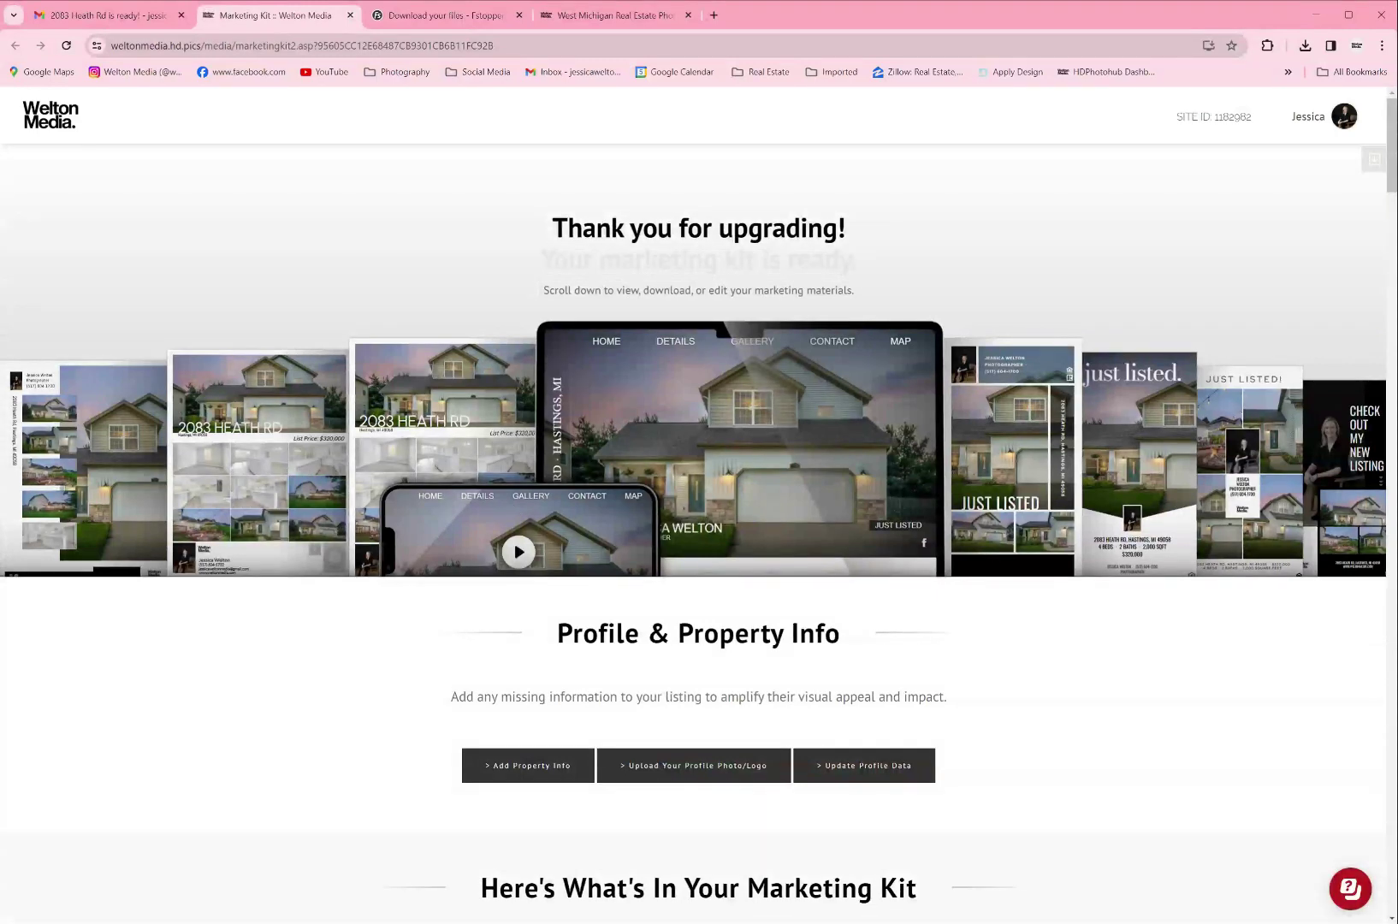
# Step: Scroll to Profile & Property Info and show the property info form
pyautogui.scroll(-4, 1343, 284)
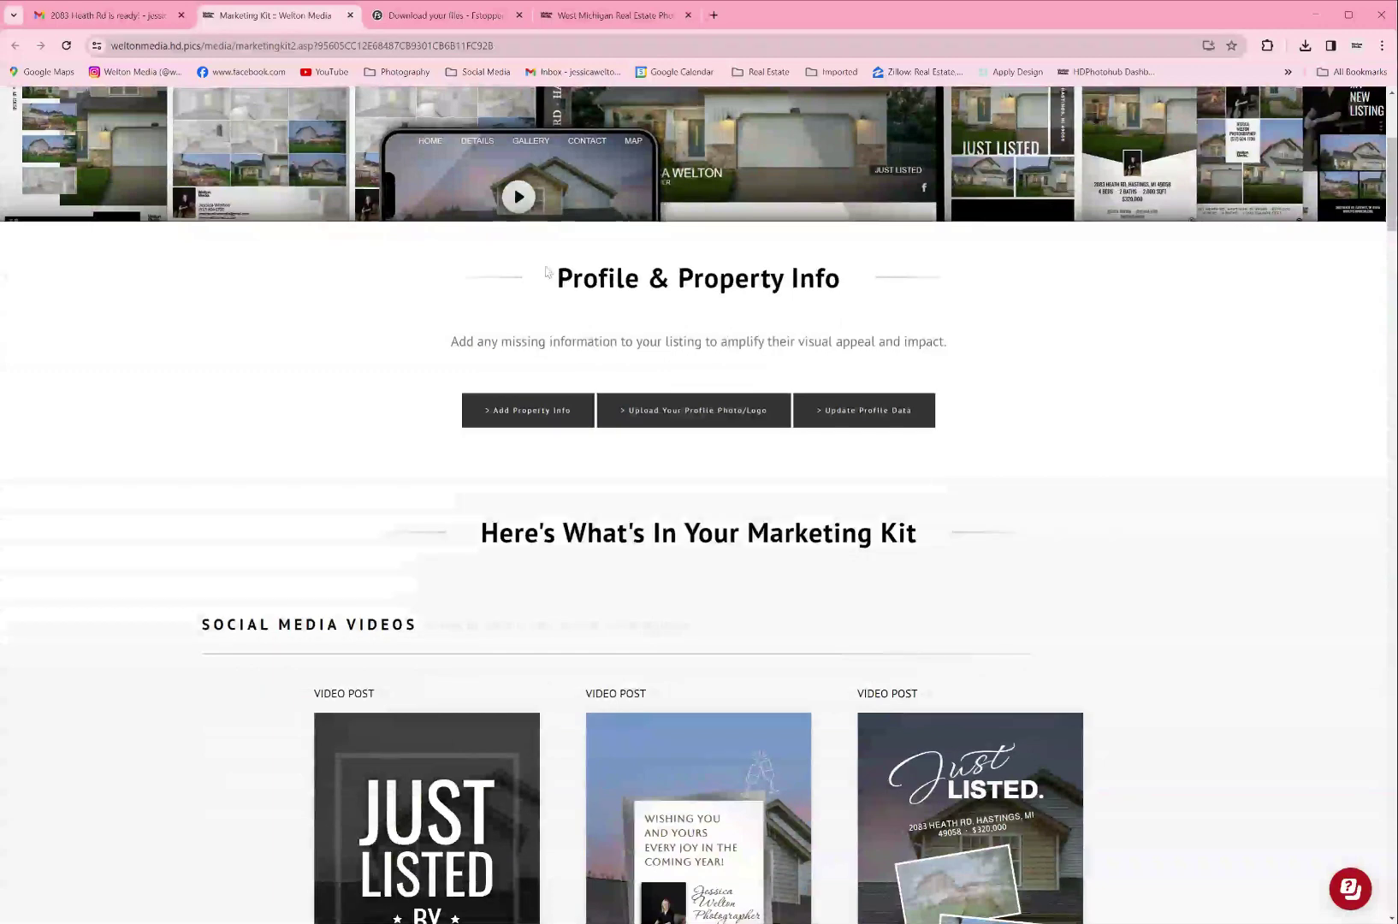
pyautogui.moveTo(550, 273); pyautogui.dragTo(853, 307)
pyautogui.click(715, 337)
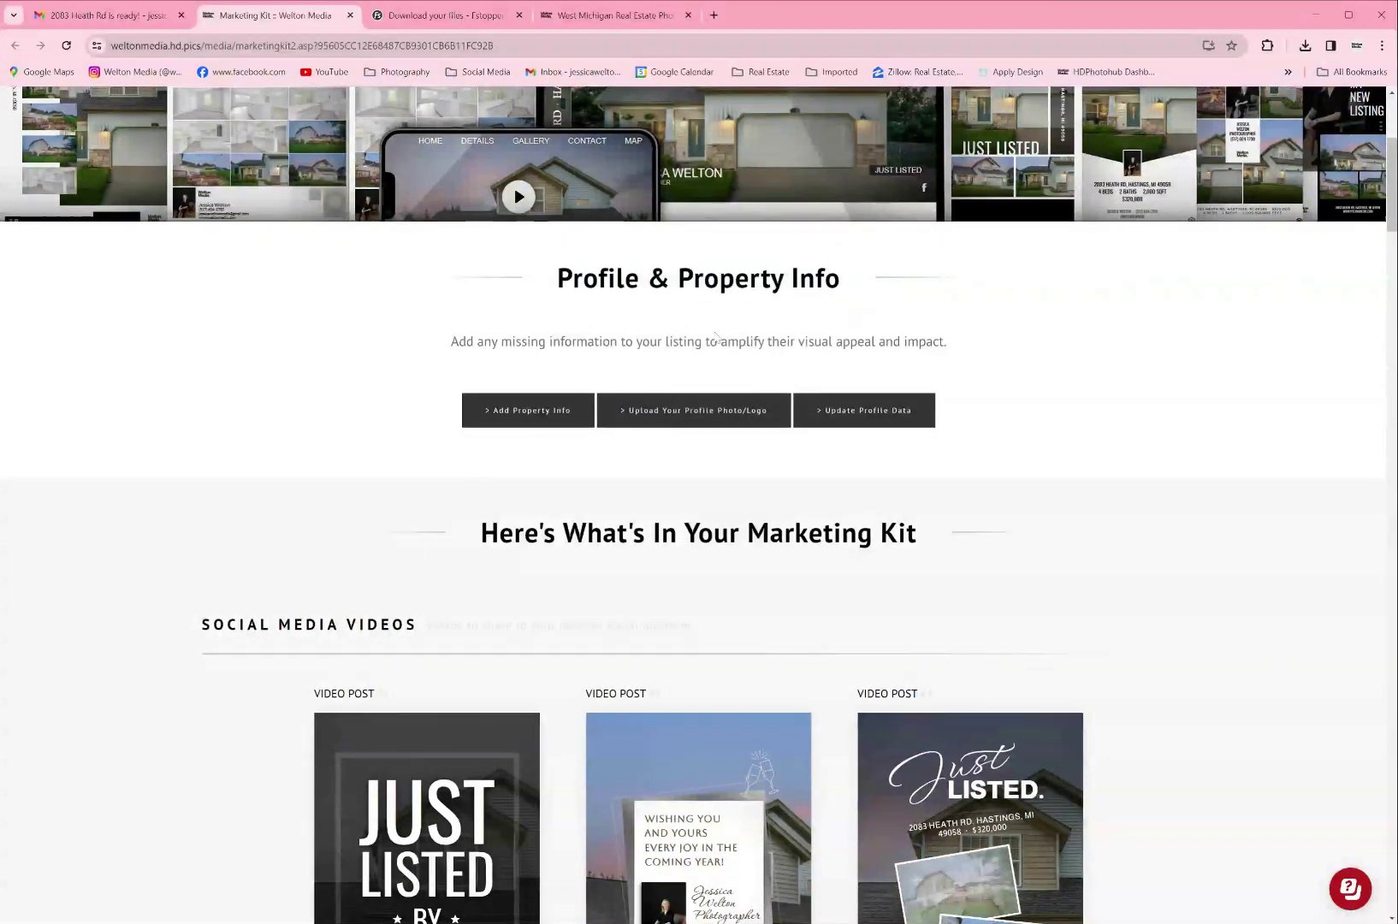
pyautogui.click(523, 413)
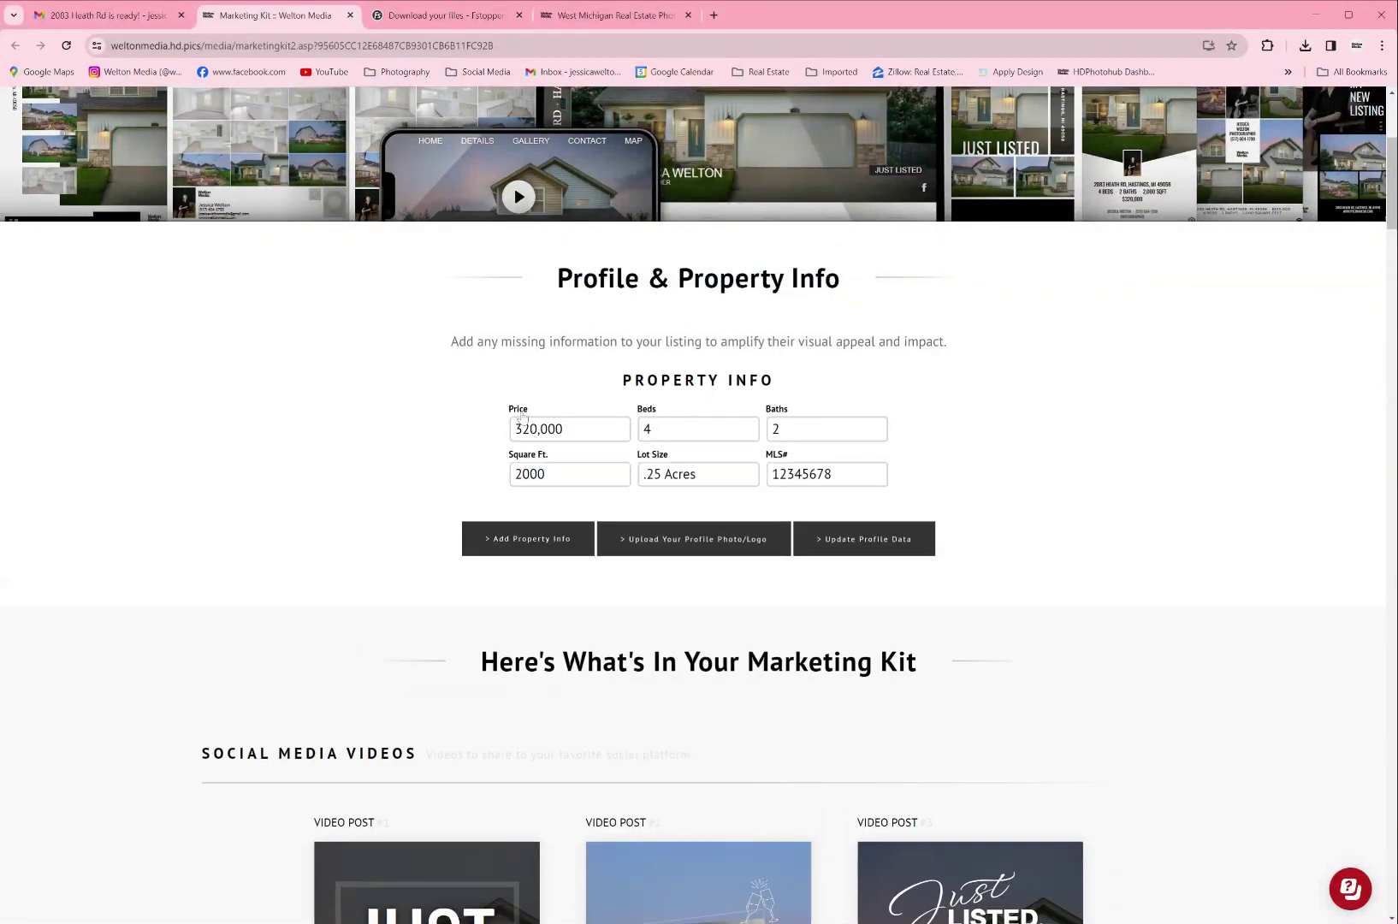
# Step: Check the Beds, Baths, Square Ft., Lot Size and MLS# values, then show the photo/logo uploads
pyautogui.click(648, 429)
pyautogui.click(778, 429)
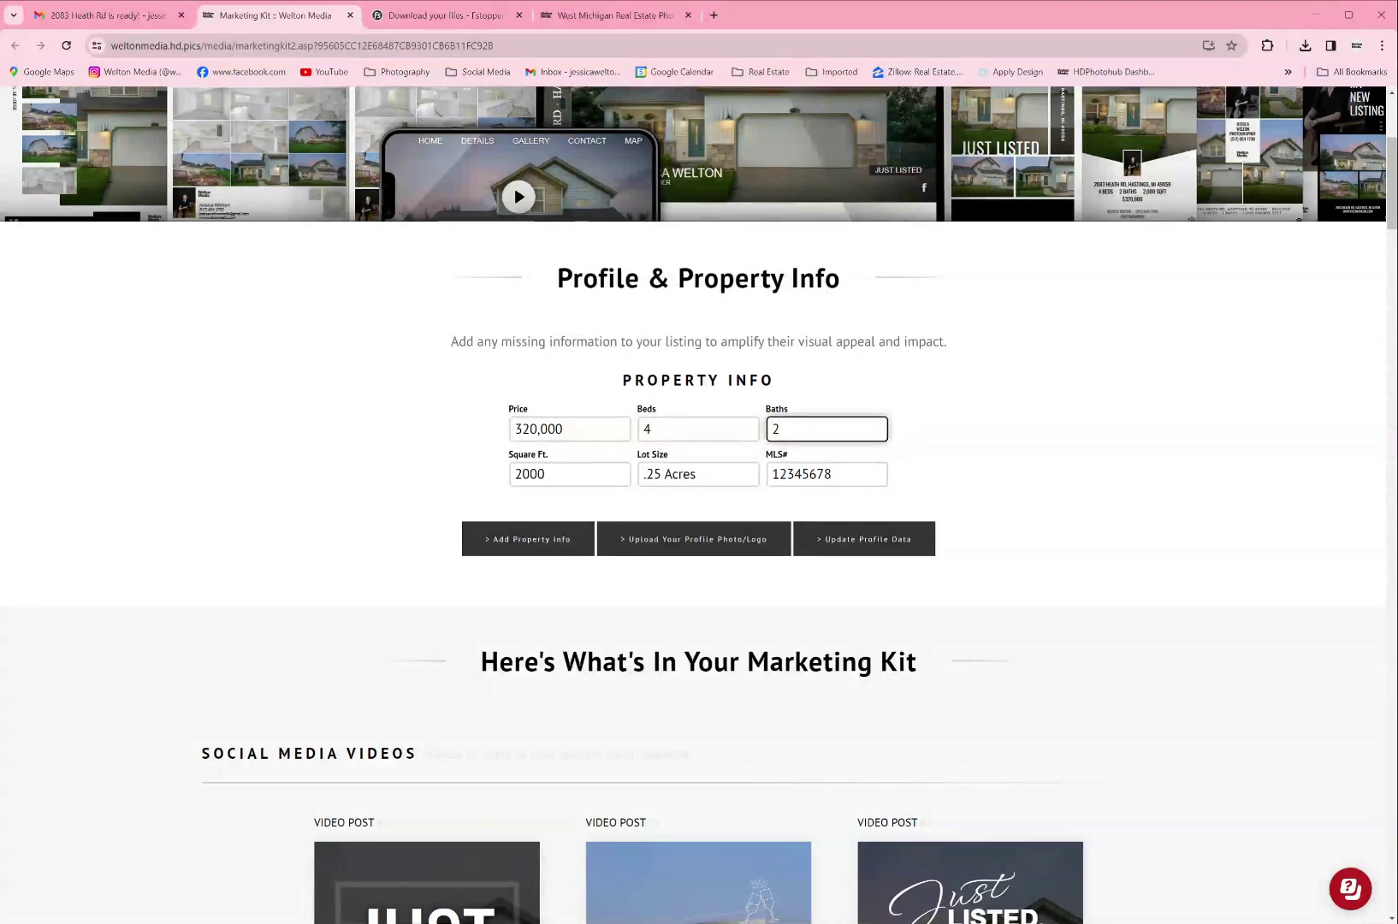
pyautogui.click(628, 476)
pyautogui.click(697, 474)
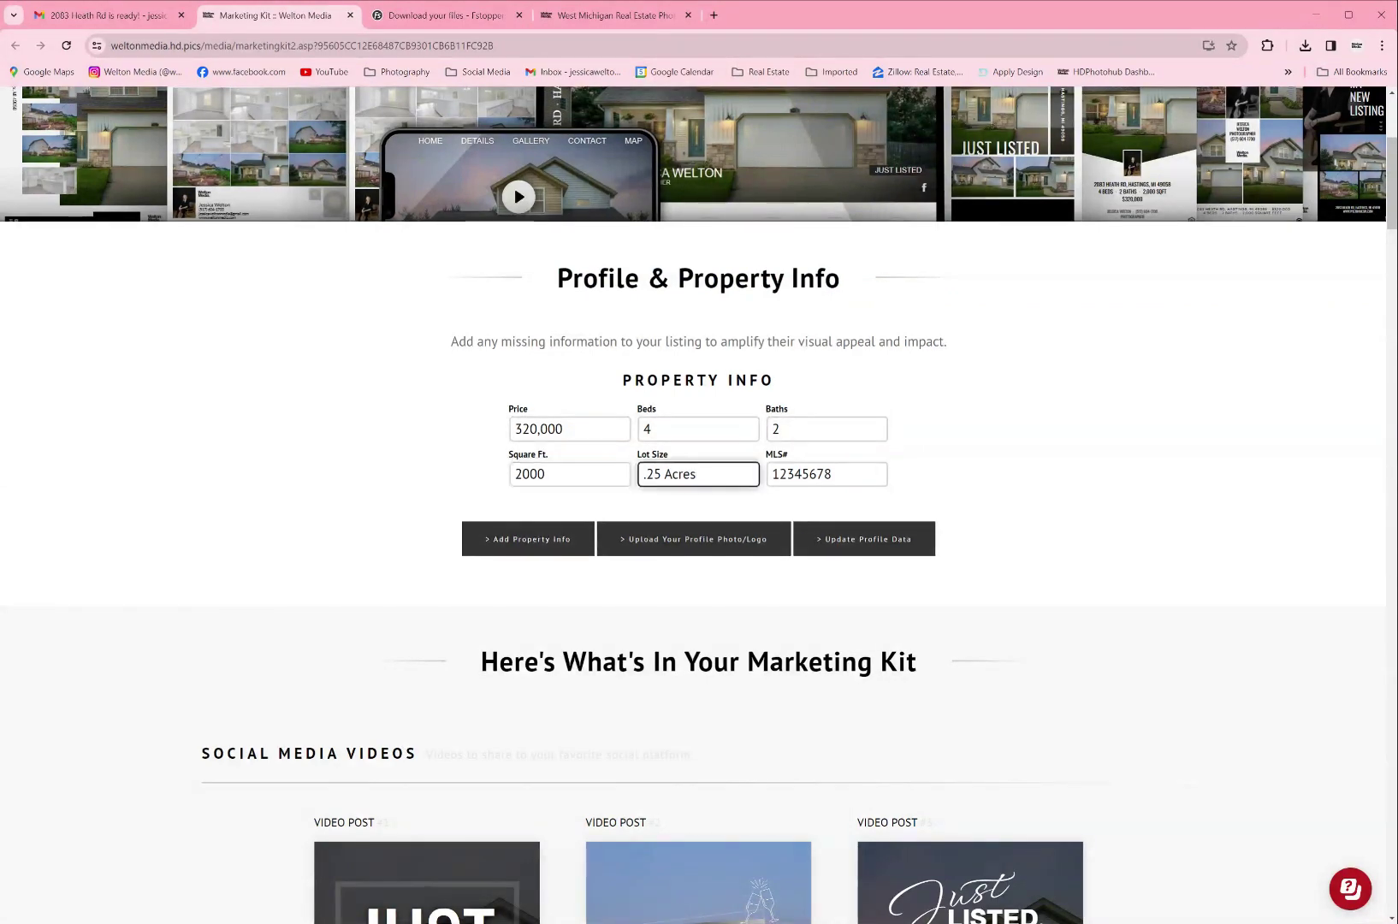
pyautogui.click(817, 474)
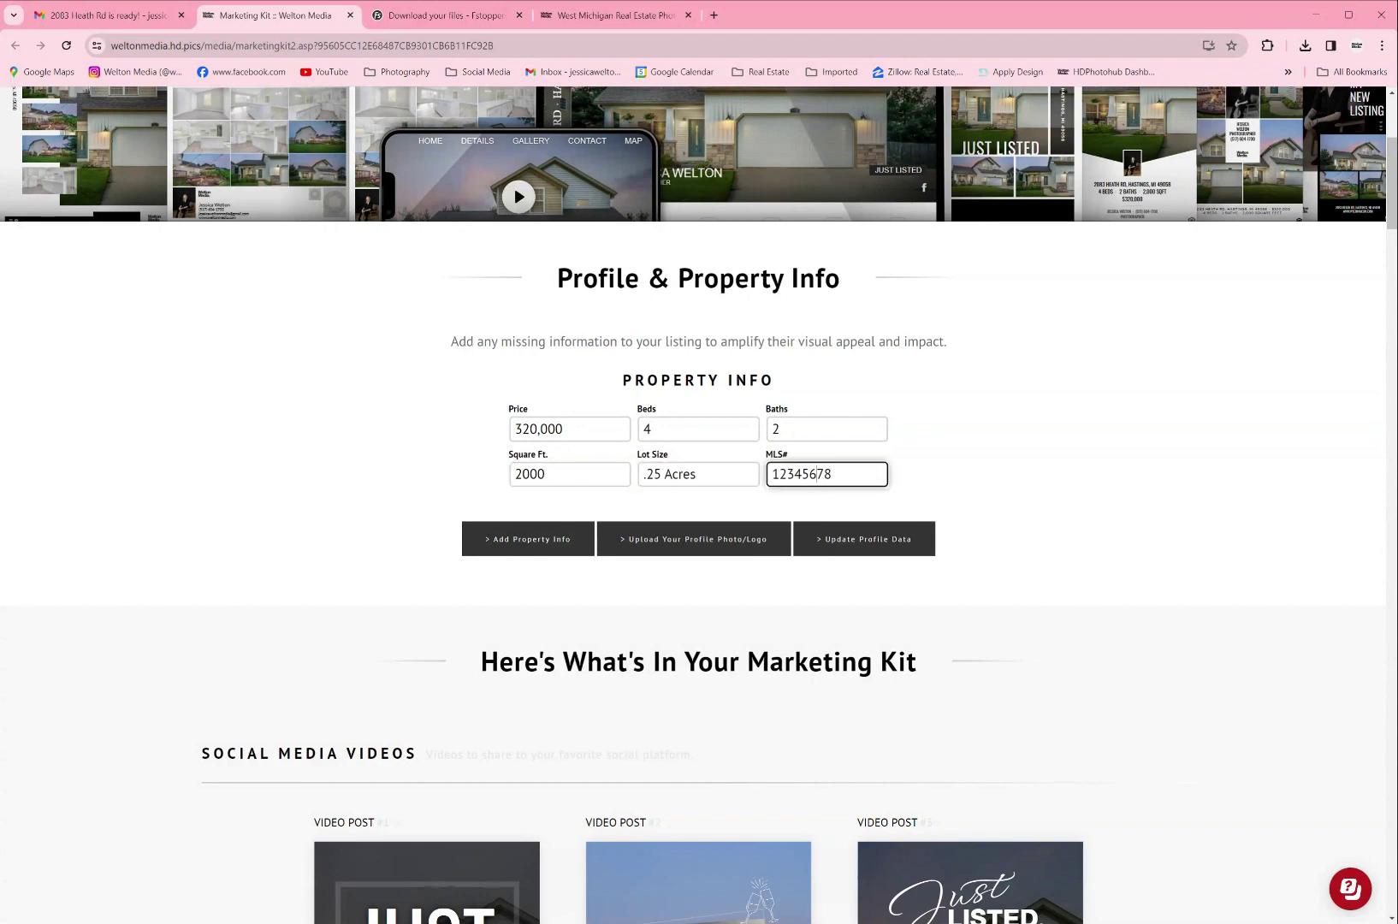
pyautogui.click(677, 540)
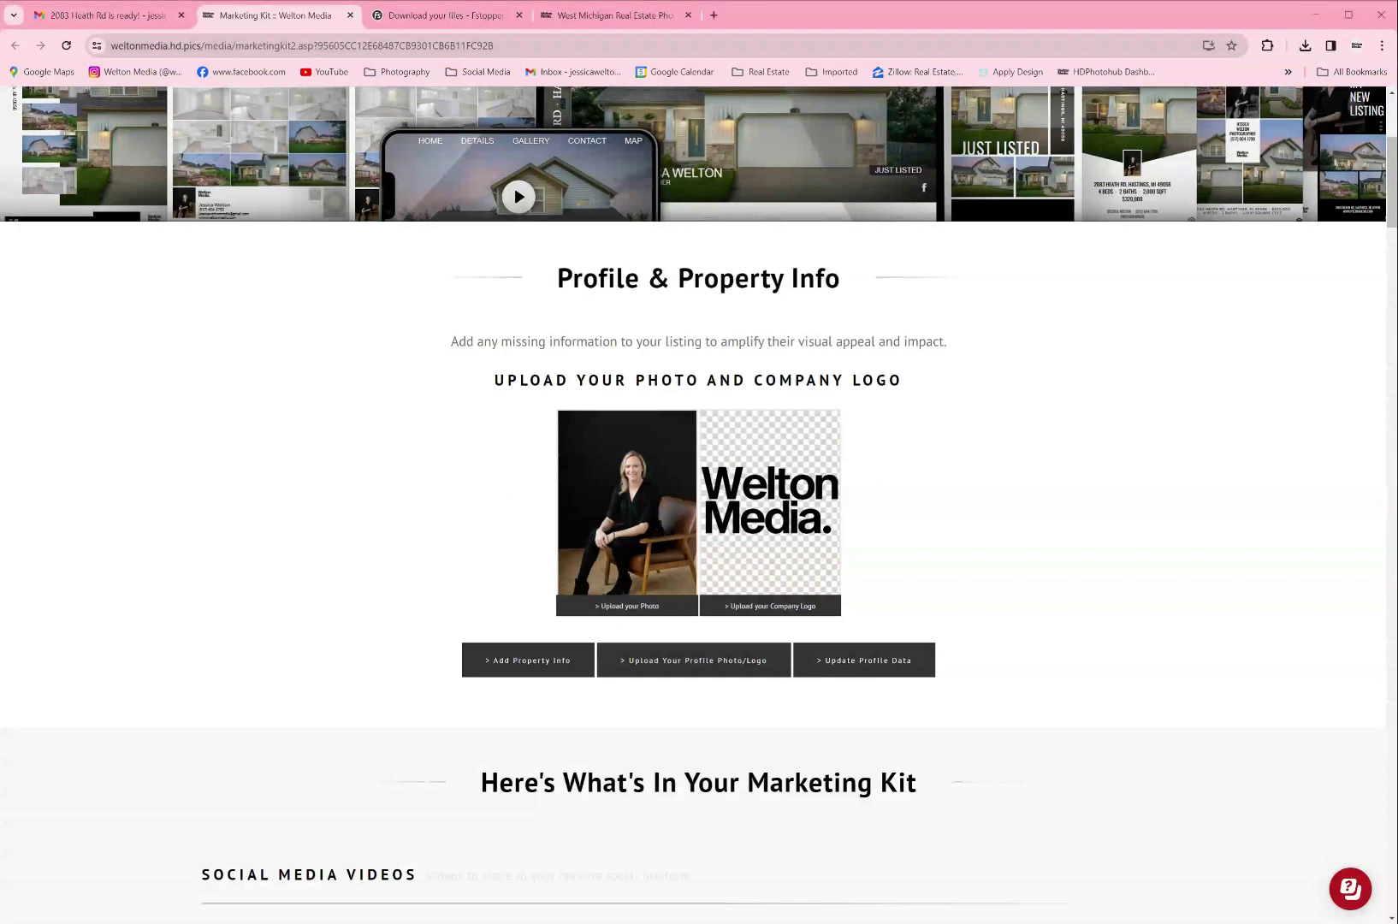
# Step: Scroll through the Video Post section and reveal more social media video posts
pyautogui.scroll(-3, 940, 547)
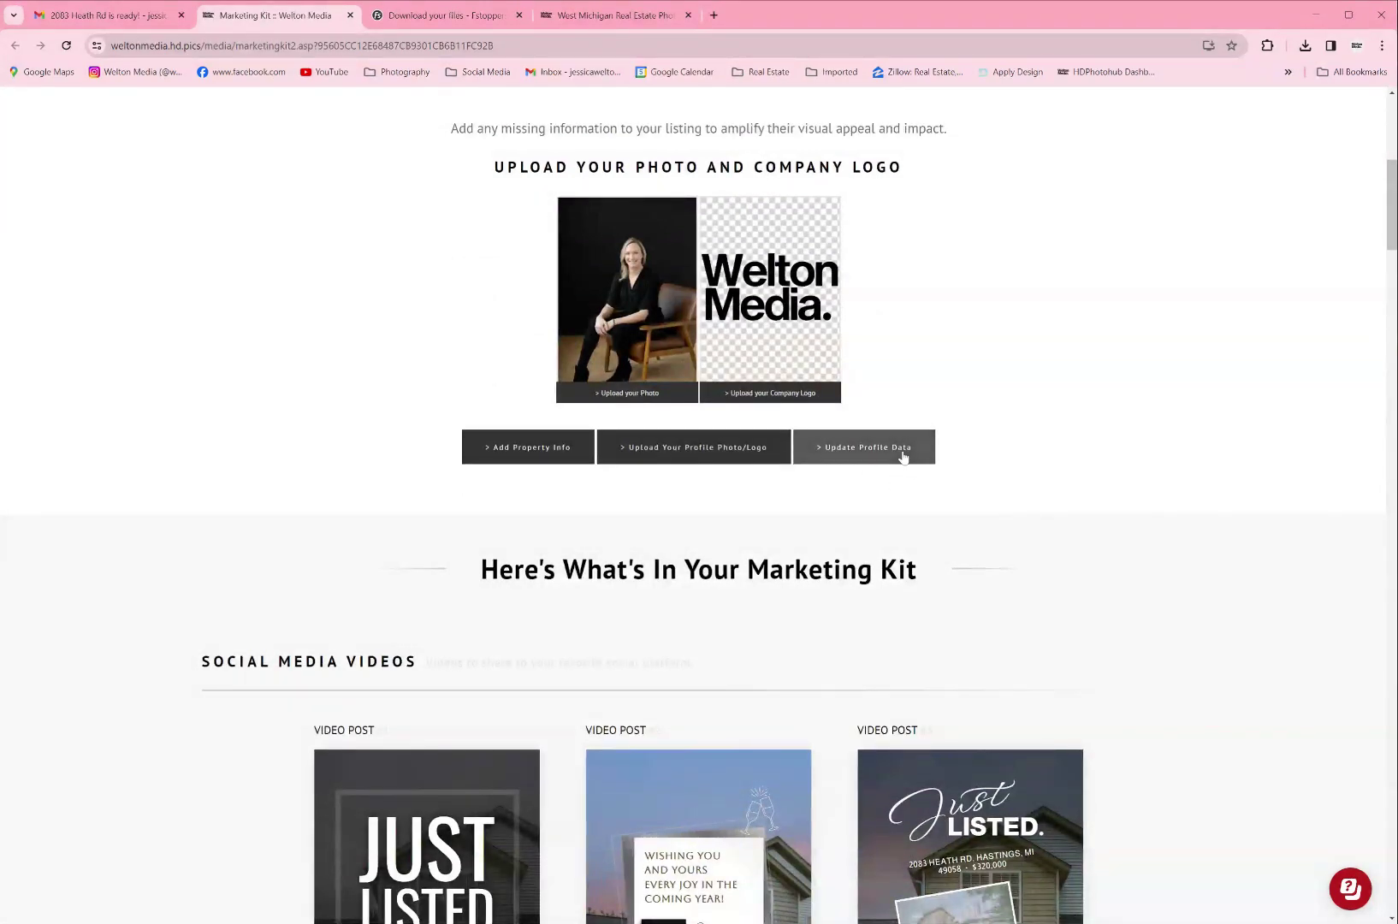
pyautogui.scroll(-5, 903, 458)
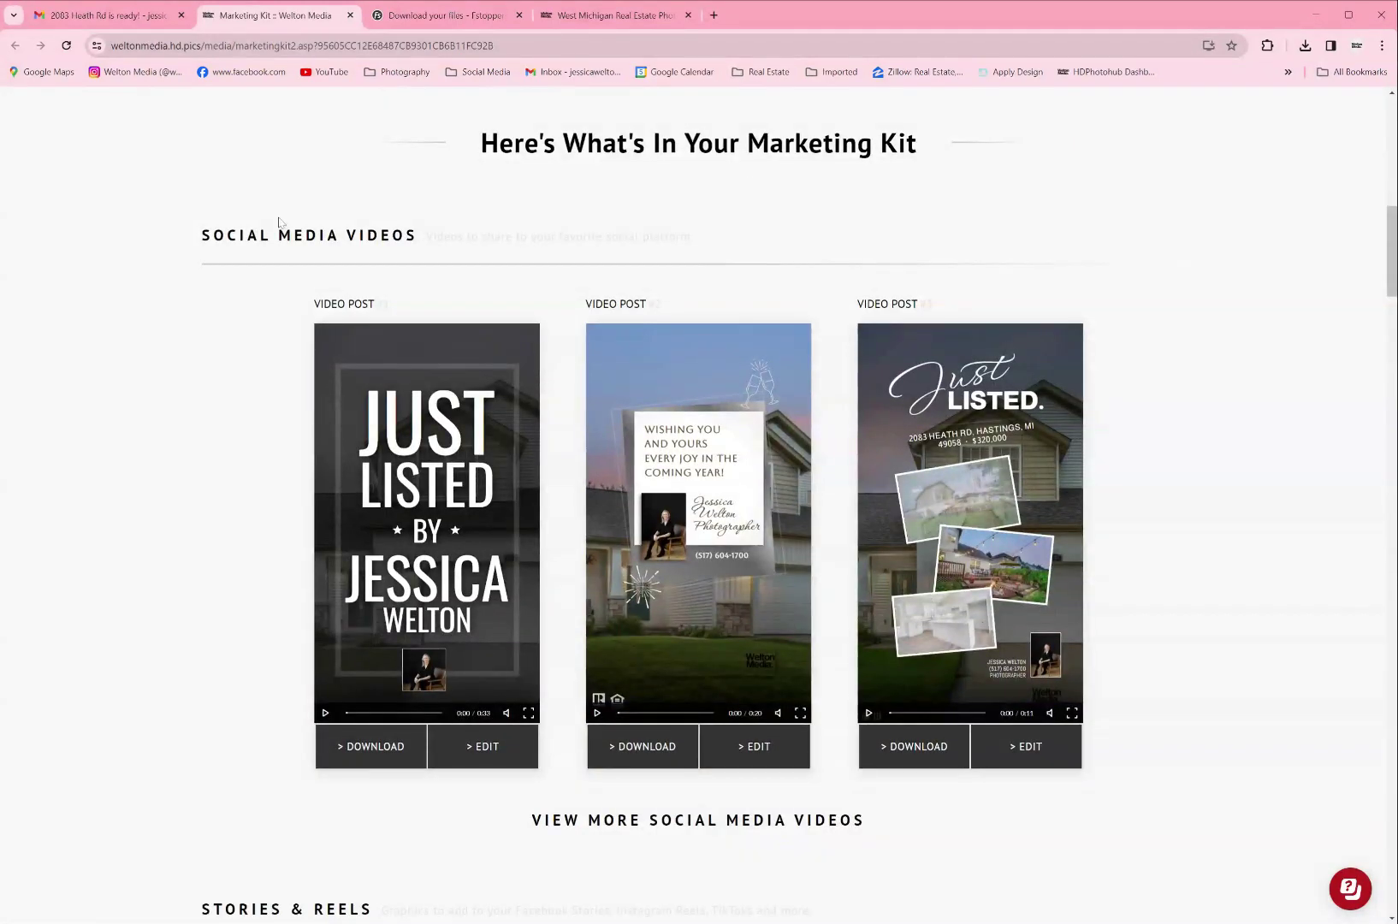
pyautogui.scroll(-1, 698, 504)
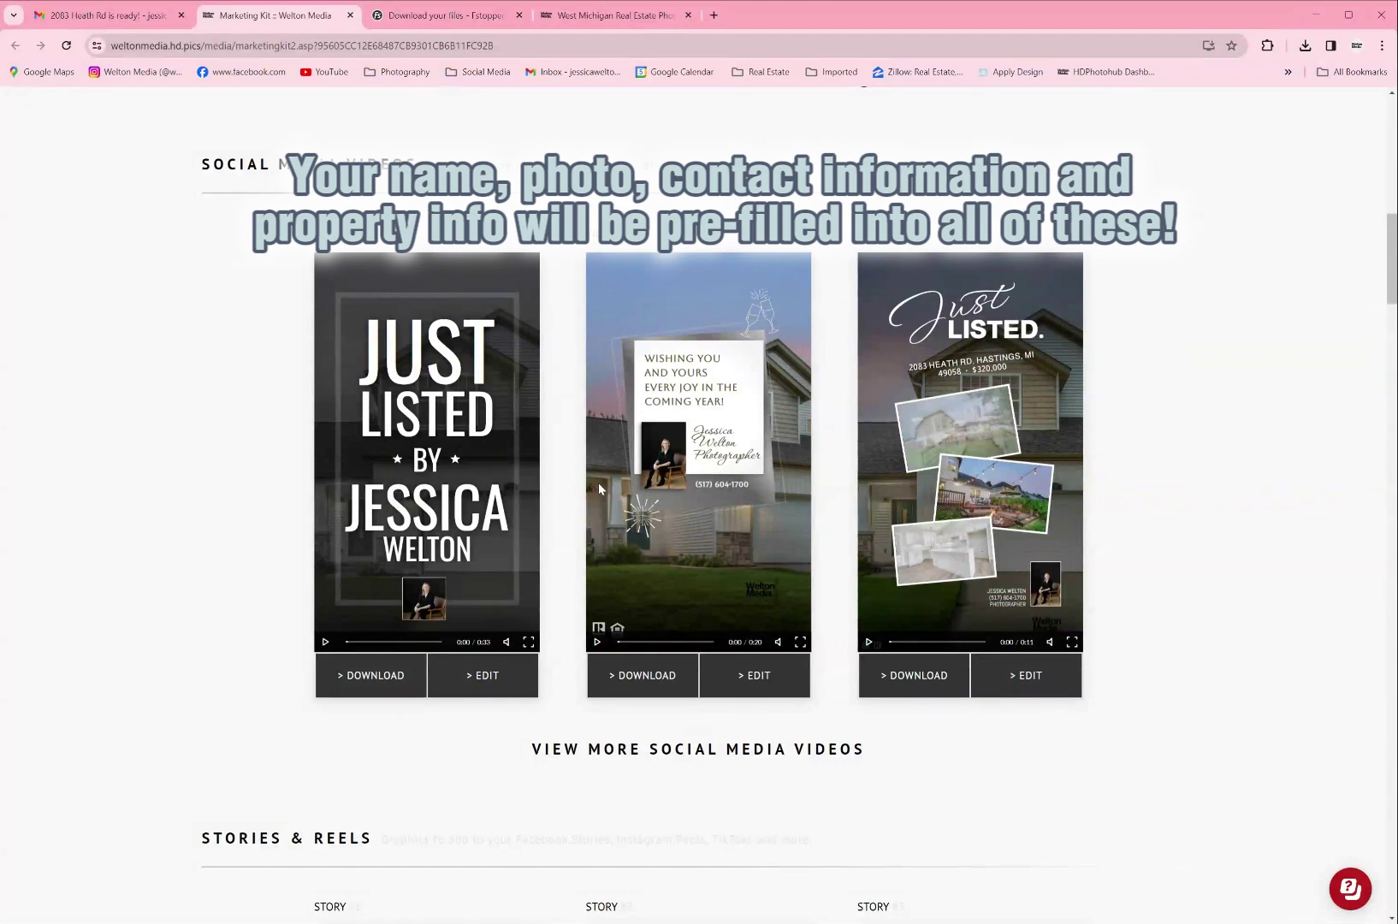
pyautogui.scroll(-3, 948, 487)
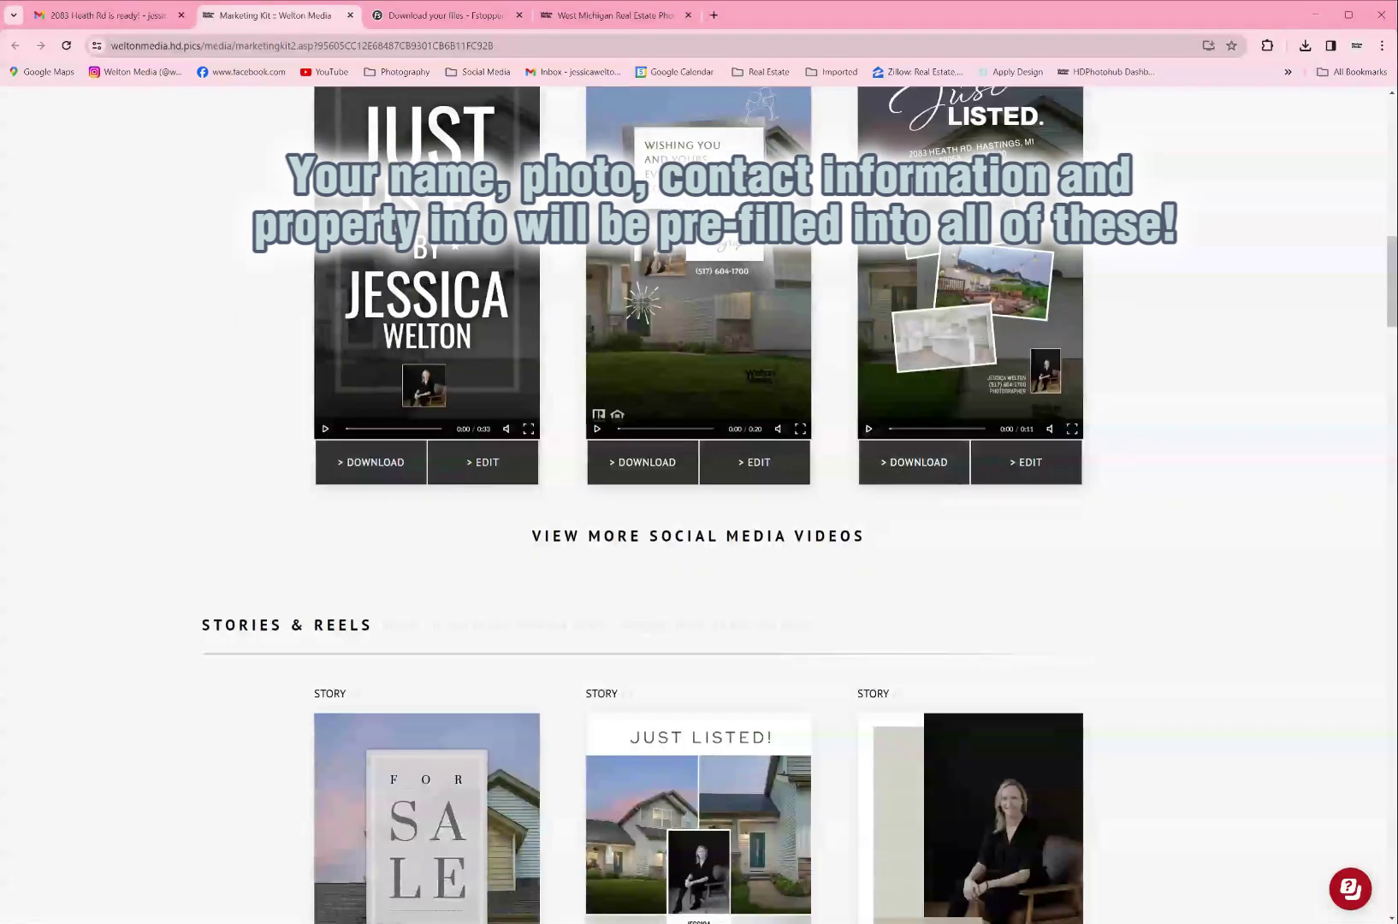
pyautogui.click(645, 537)
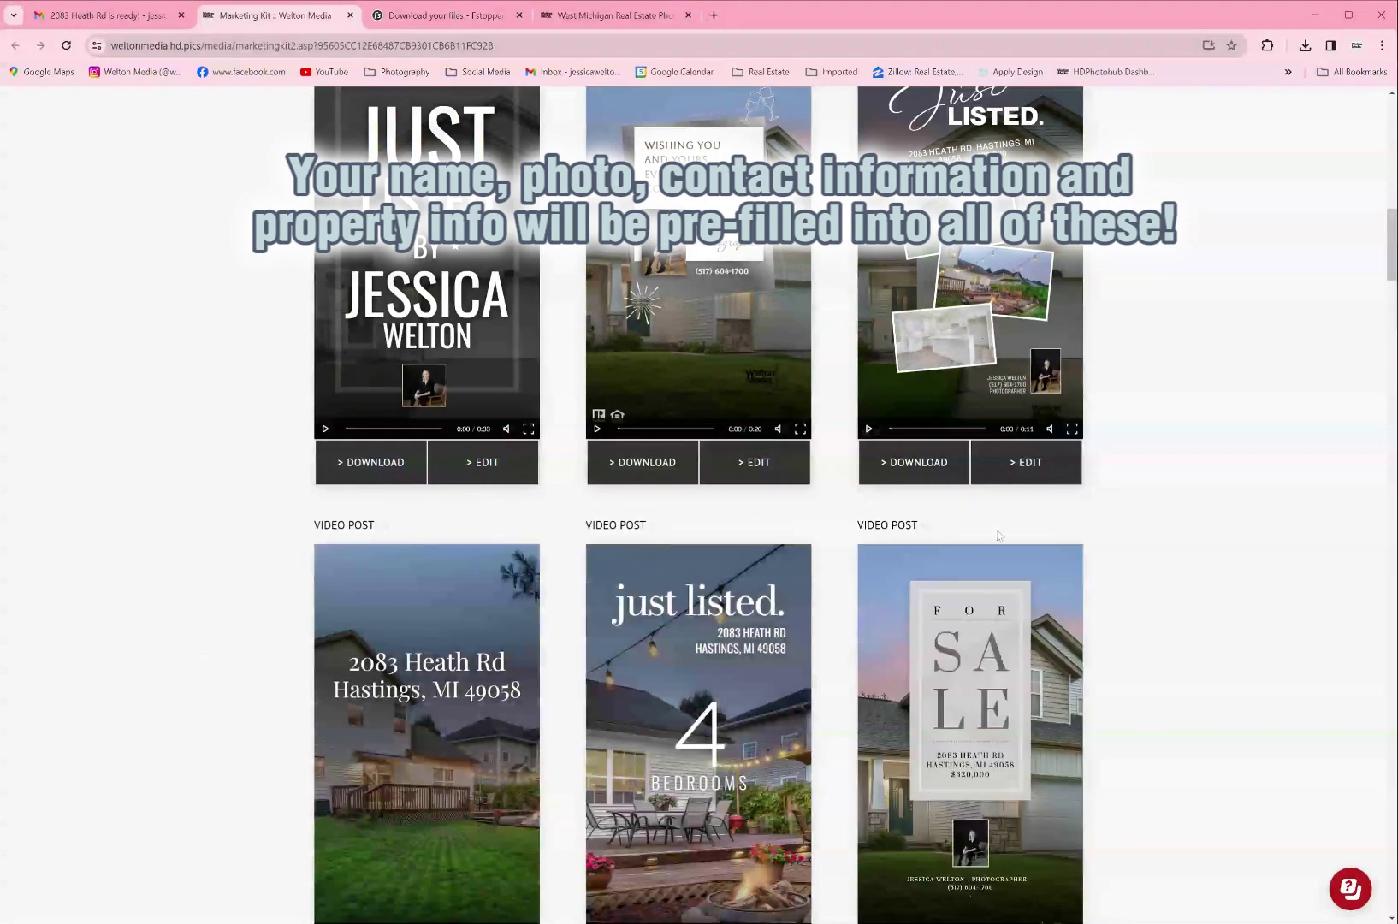
pyautogui.scroll(-4, 1137, 536)
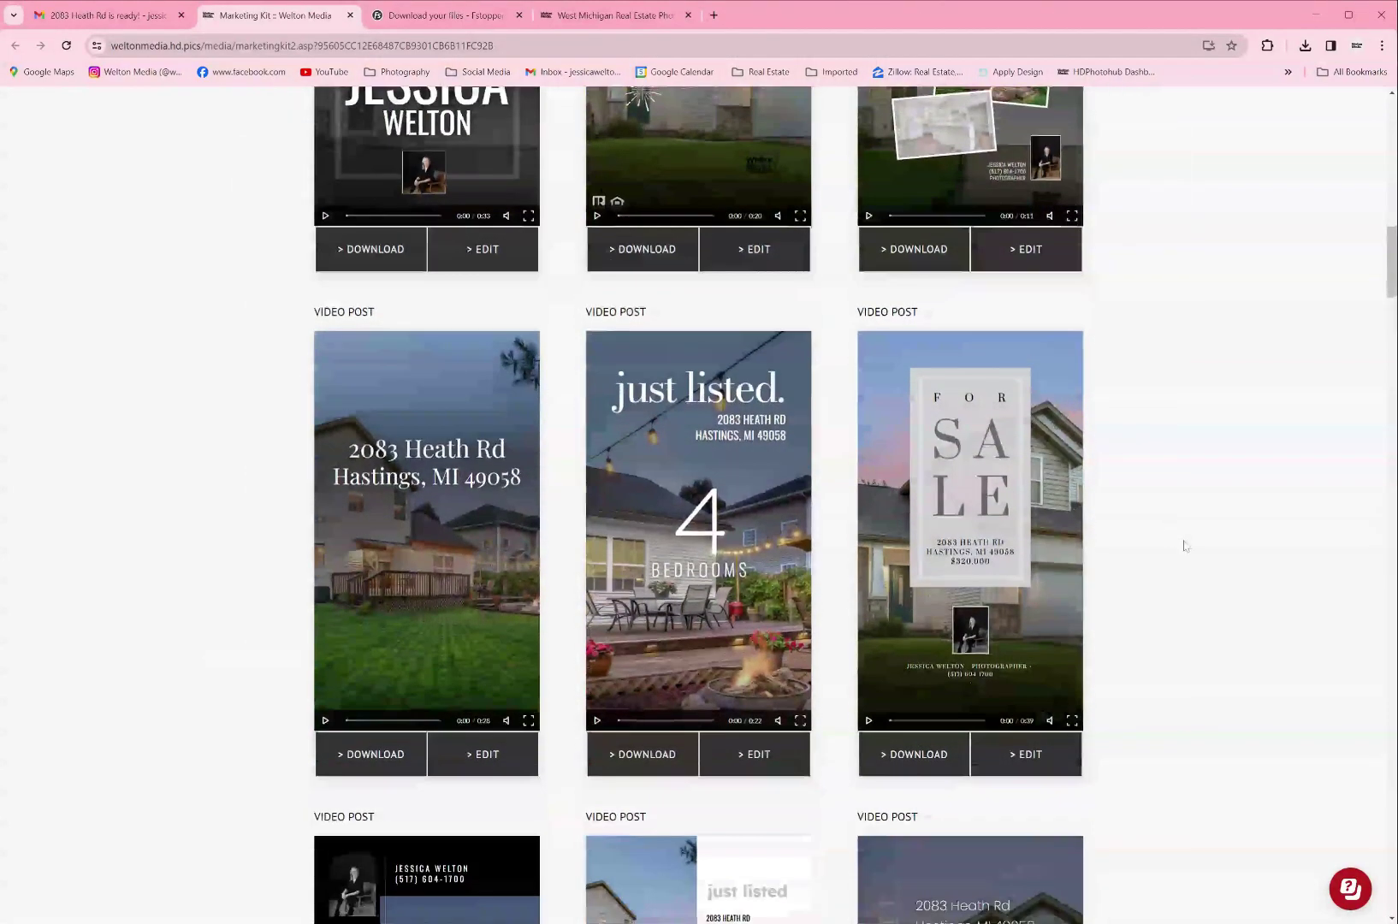
pyautogui.scroll(-1, 1183, 539)
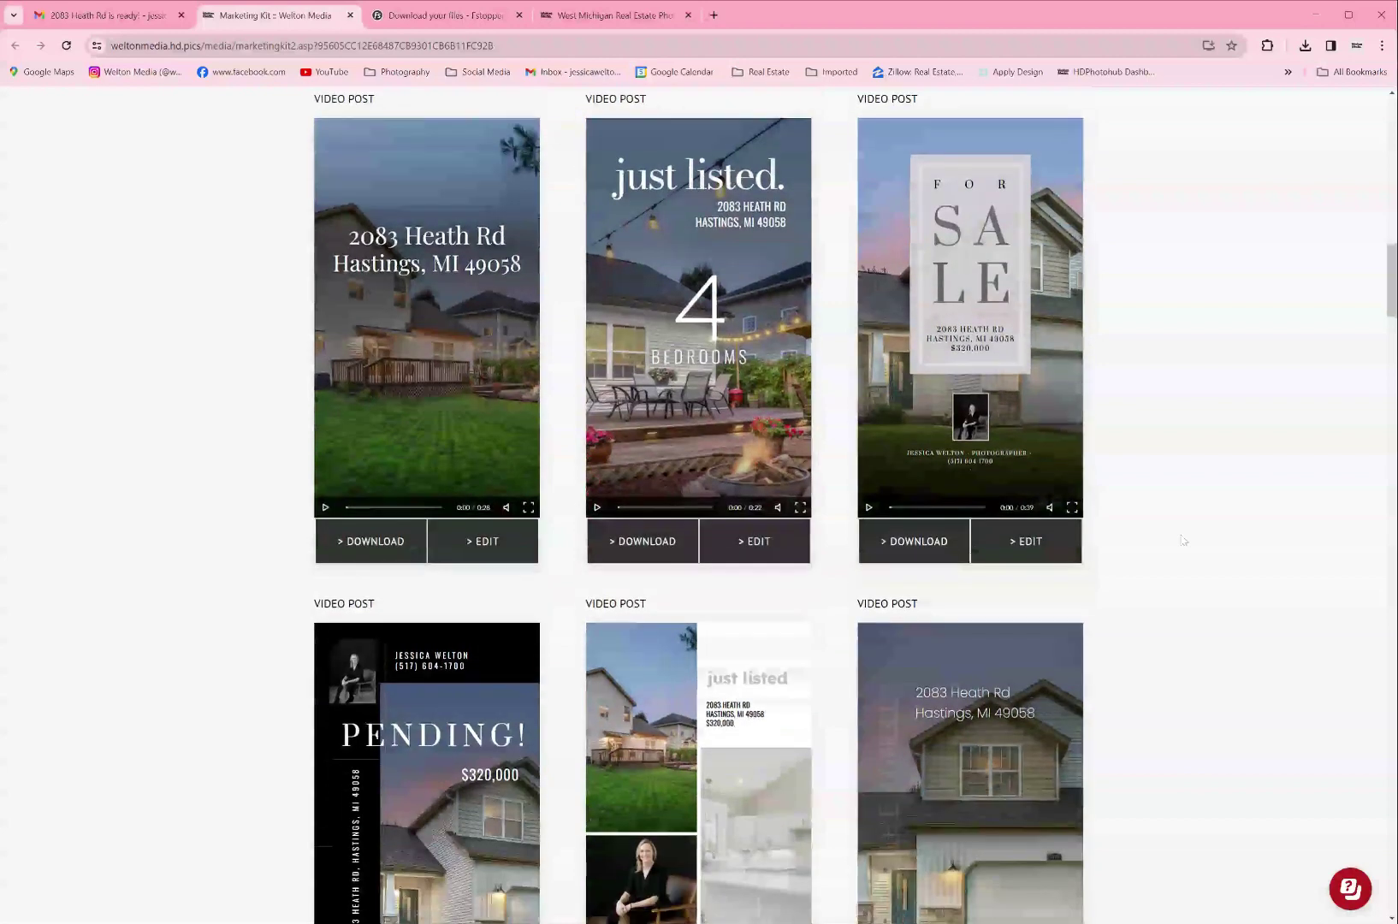
# Step: Preview the FOR SALE, PENDING! and just listed video posts in turn
pyautogui.click(869, 508)
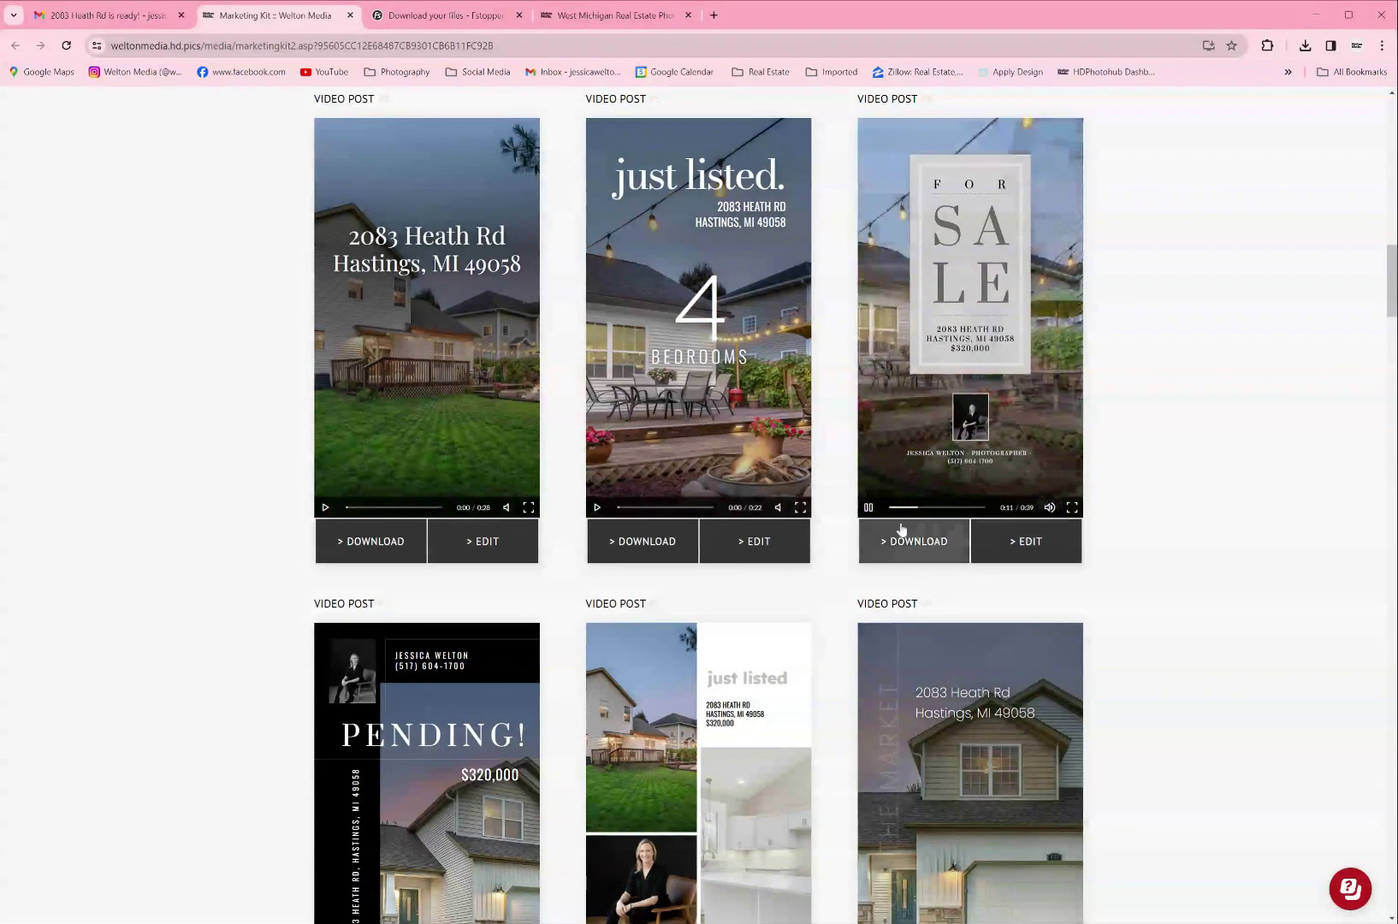
pyautogui.click(868, 508)
pyautogui.scroll(-4, 674, 580)
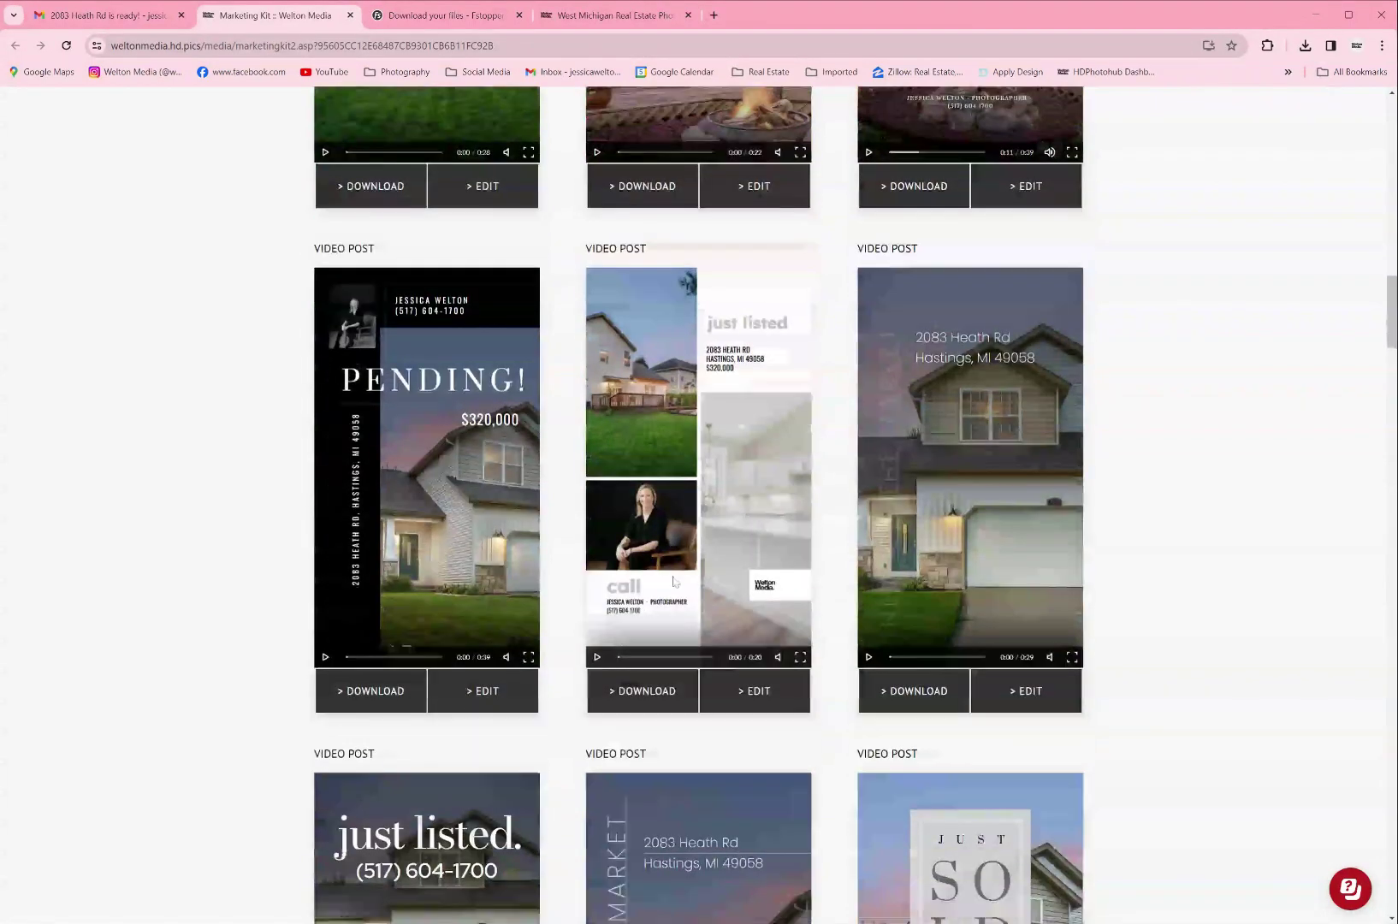
pyautogui.click(324, 657)
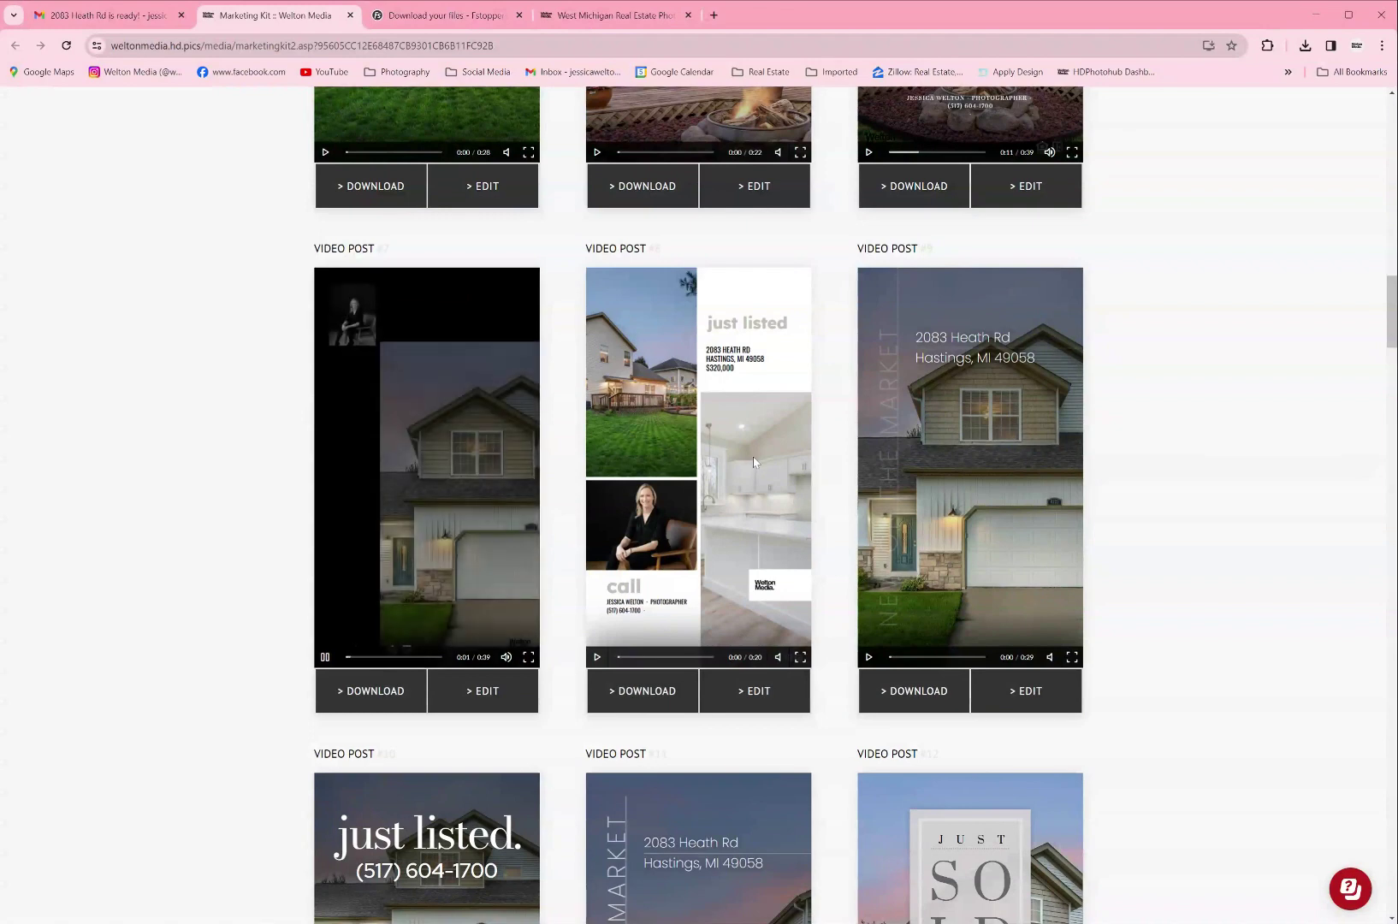
pyautogui.scroll(-1, 754, 462)
pyautogui.scroll(-1, 752, 462)
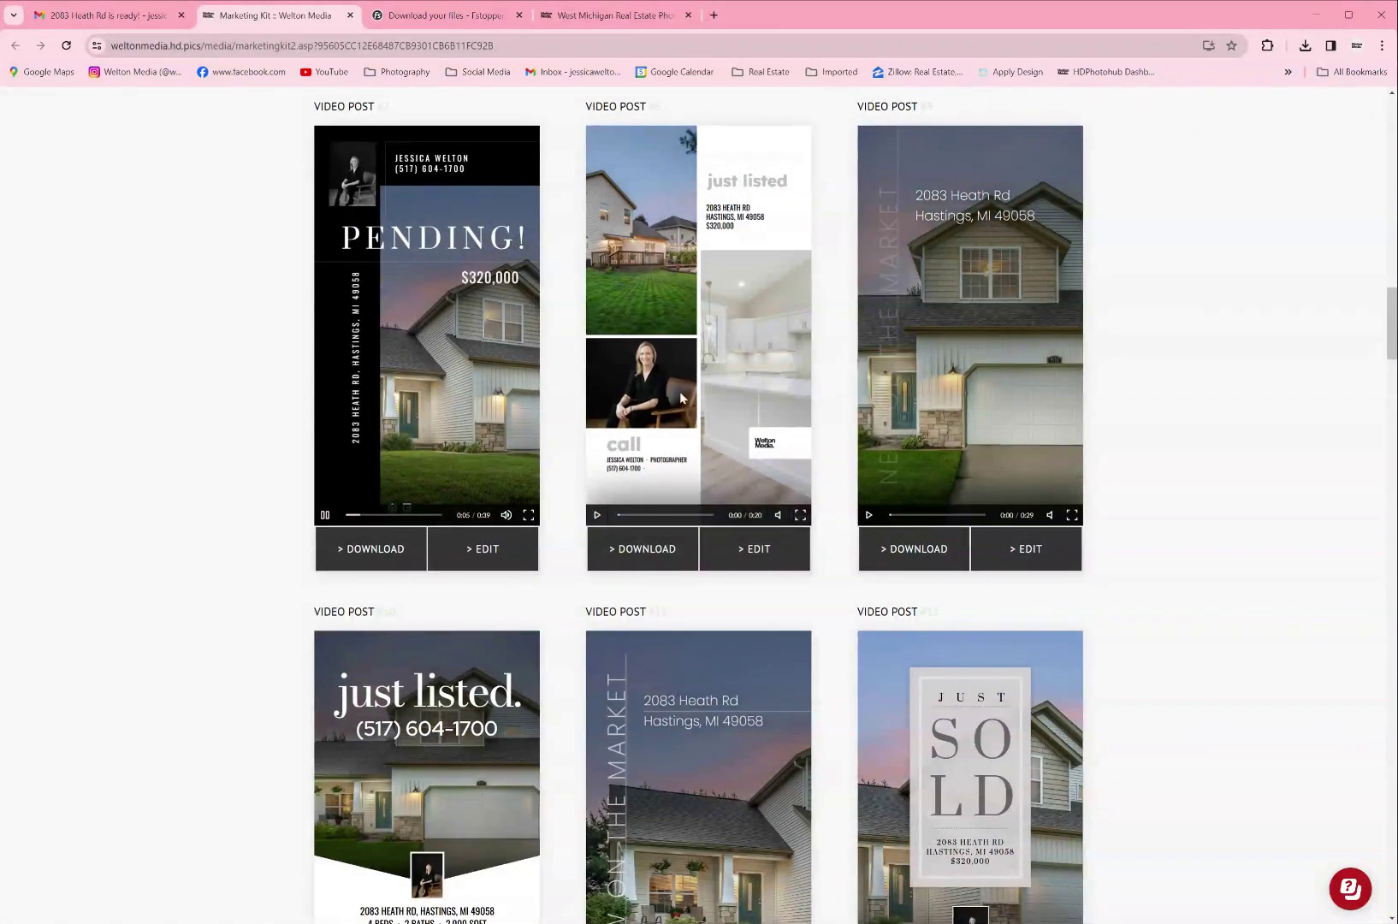
pyautogui.scroll(-5, 781, 667)
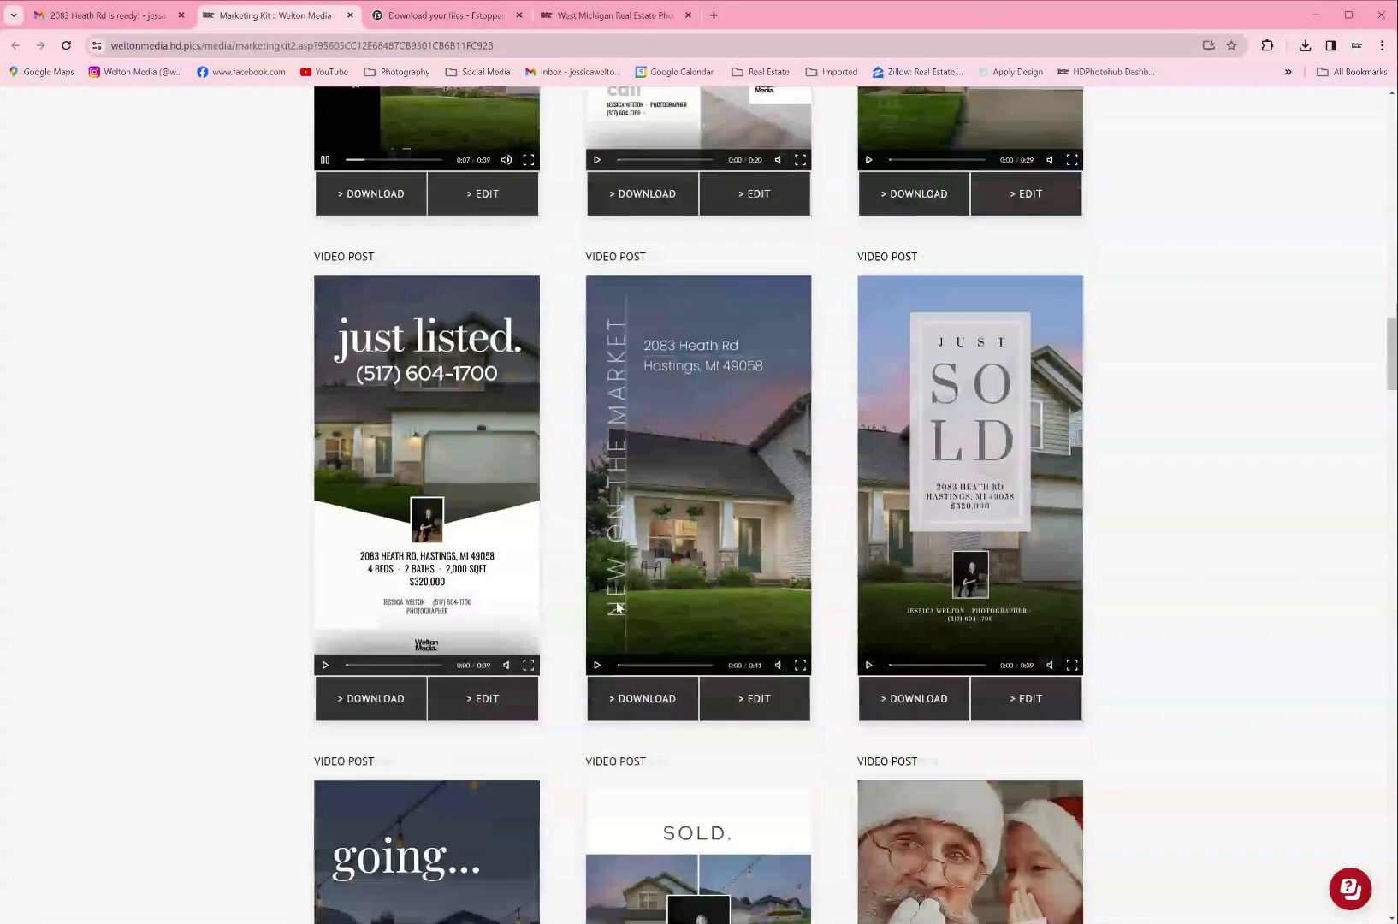
pyautogui.click(325, 159)
pyautogui.click(324, 666)
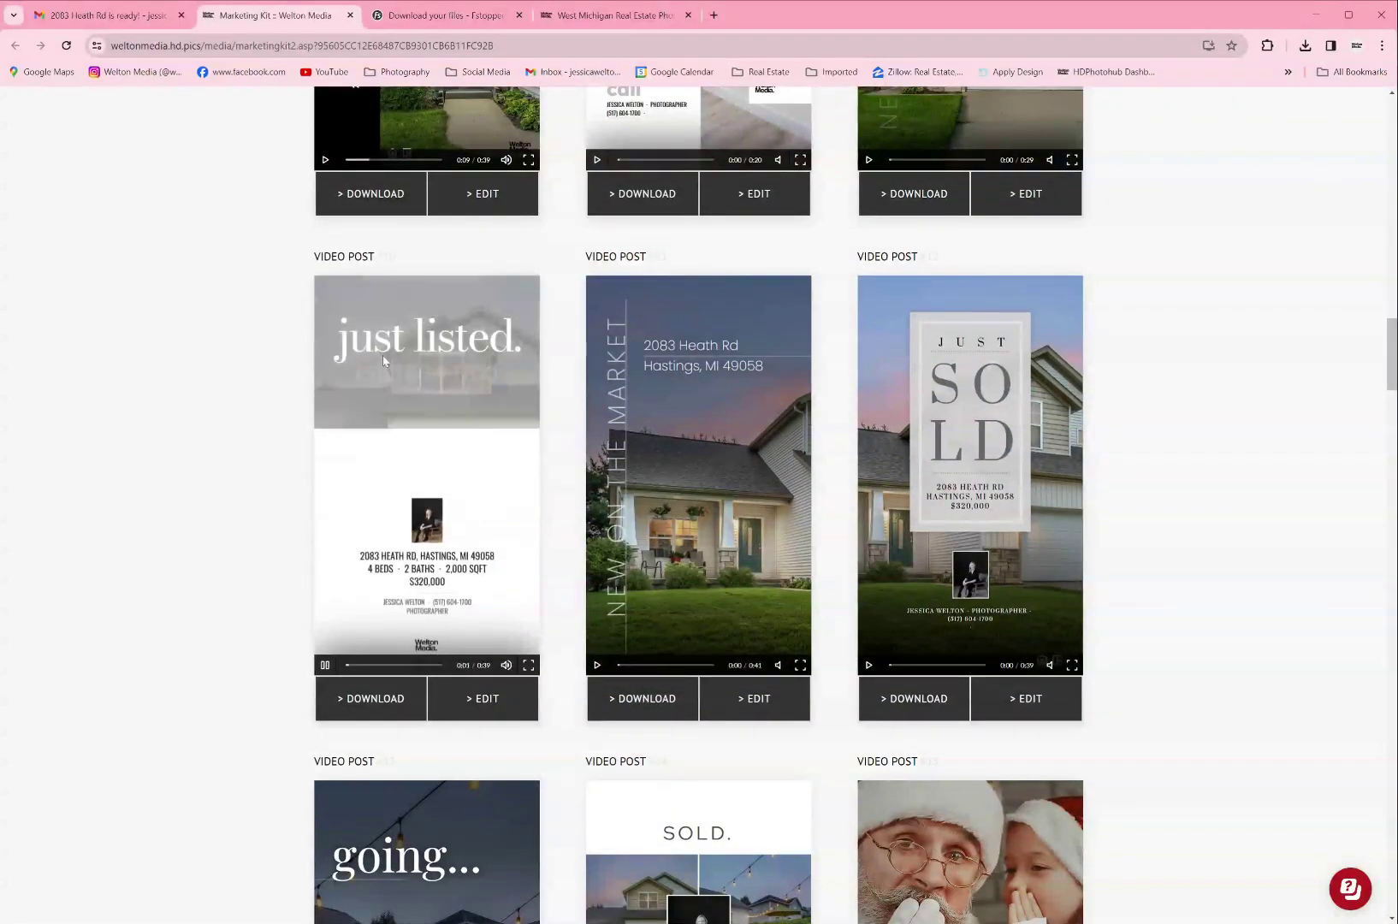
# Step: In the just listed post's editor, retype the heading as 'pending!'
pyautogui.click(483, 701)
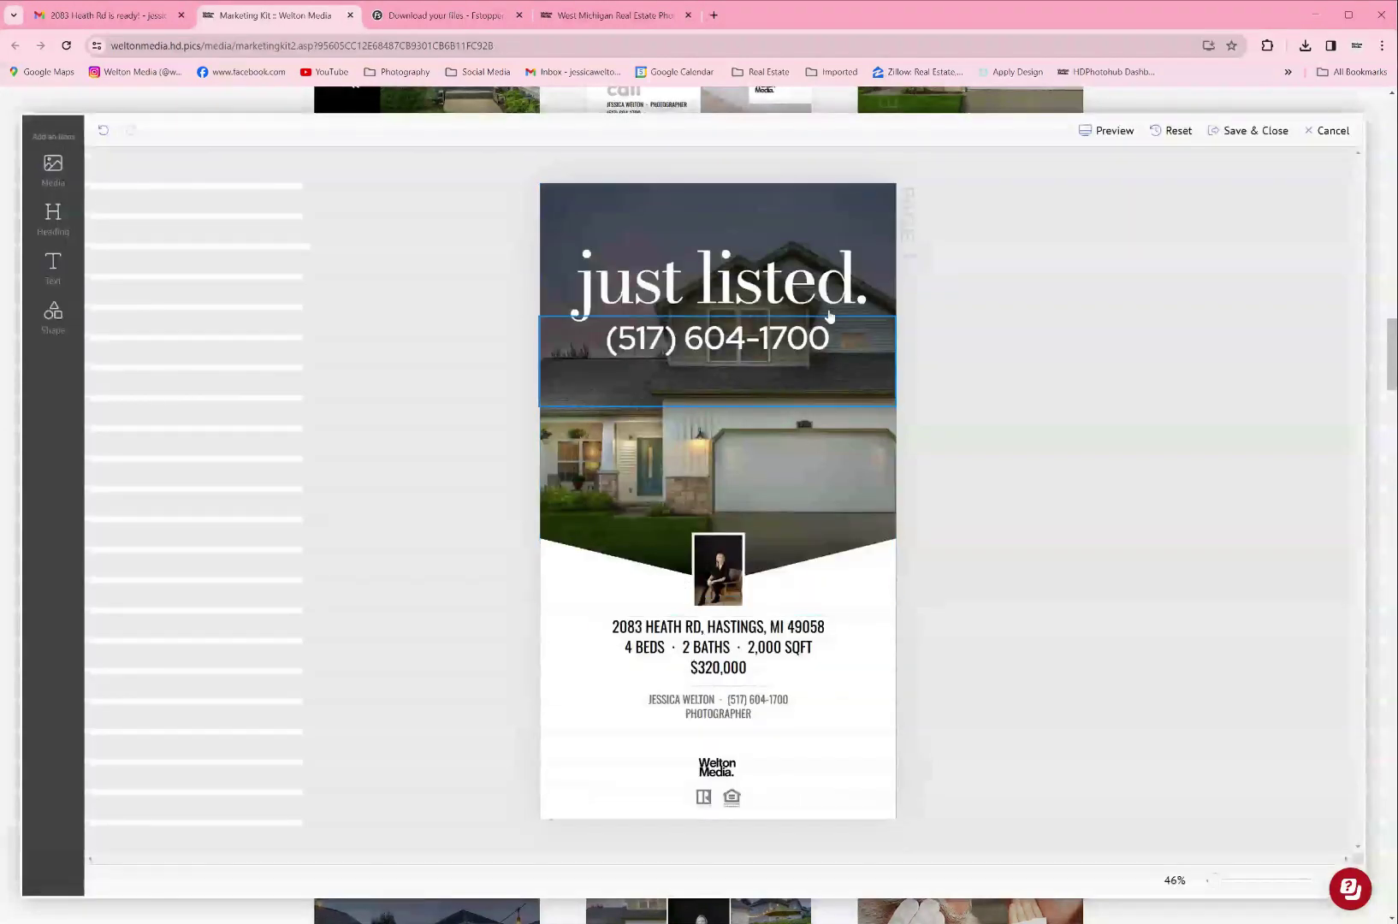
pyautogui.click(700, 281)
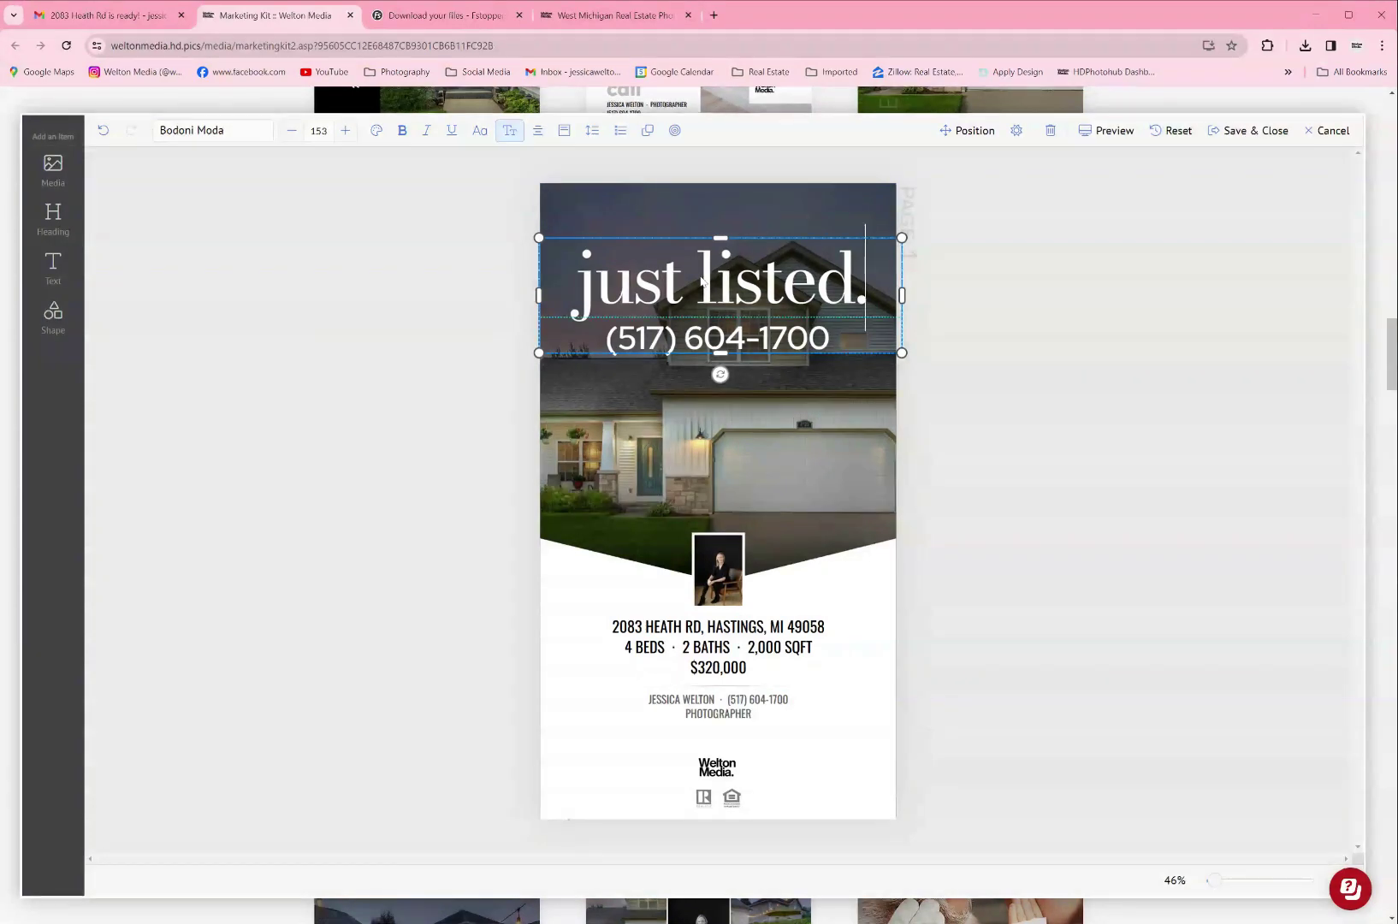
pyautogui.doubleClick(701, 280)
pyautogui.click(700, 280)
pyautogui.moveTo(583, 285); pyautogui.dragTo(860, 295)
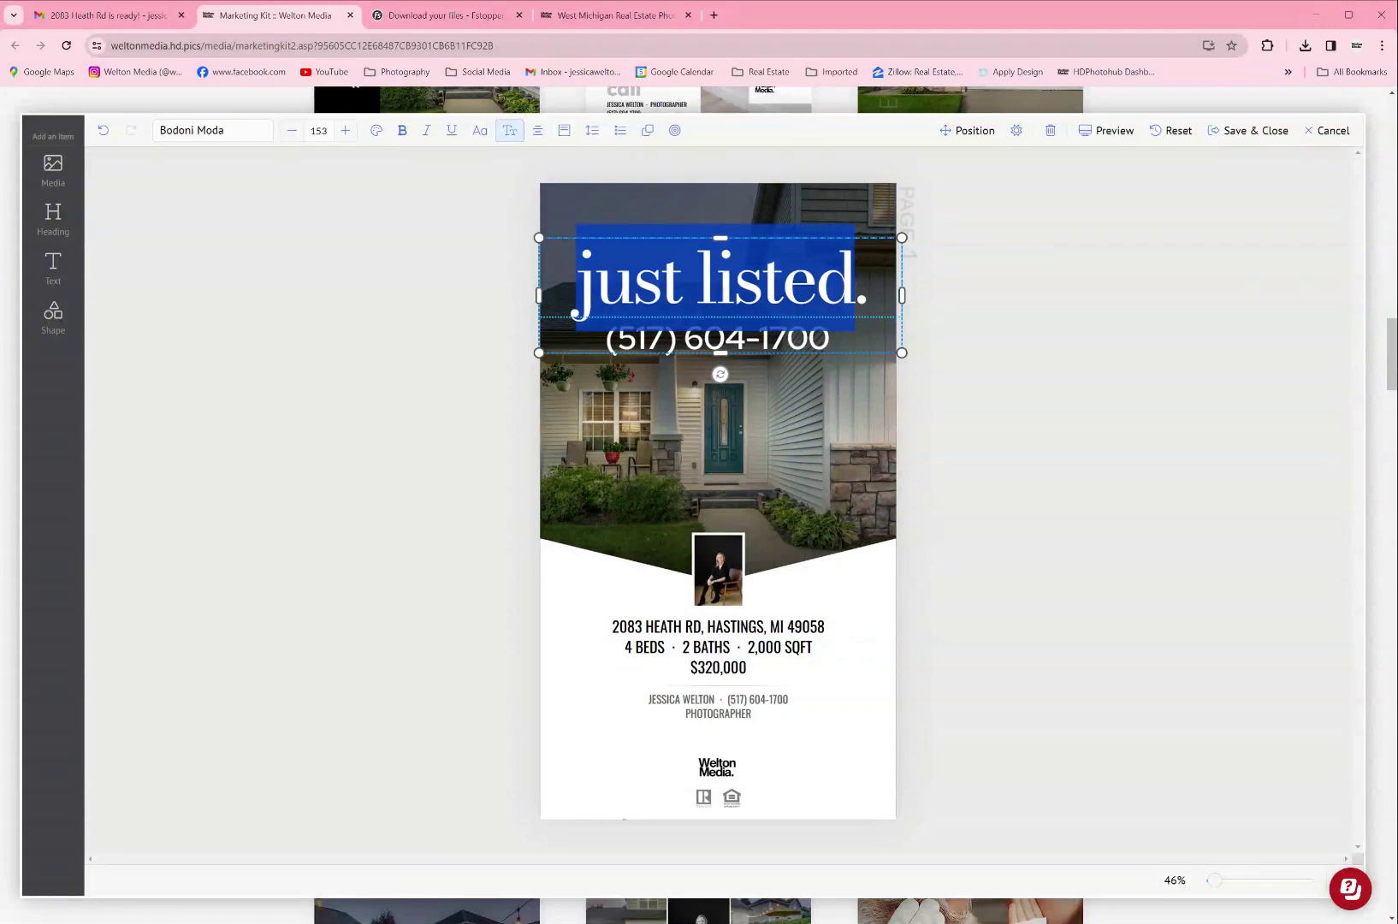
pyautogui.write('pending.')
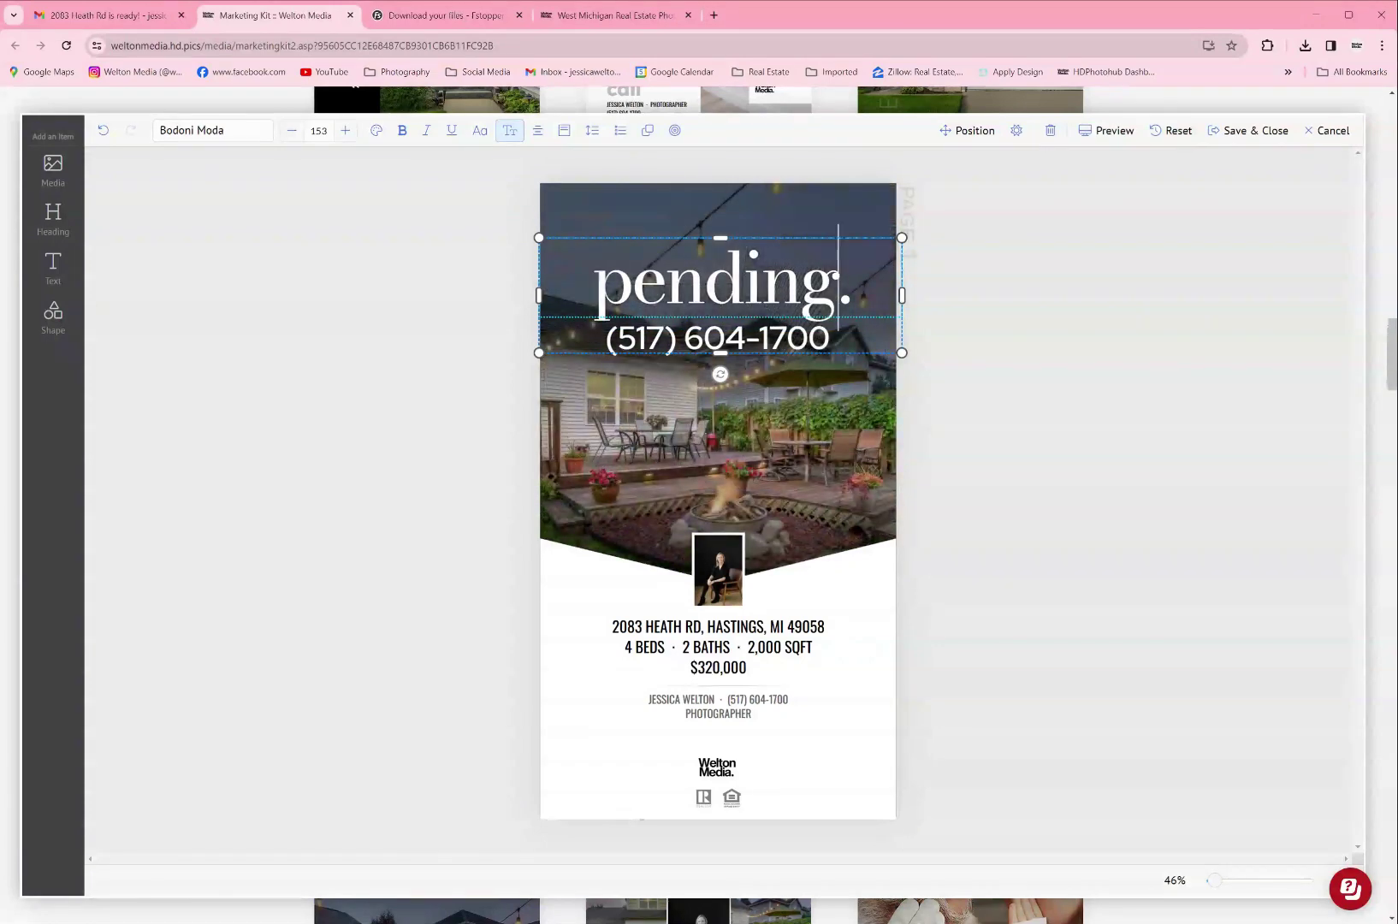
pyautogui.click(852, 291)
pyautogui.press('BackSpace')
pyautogui.write('!')
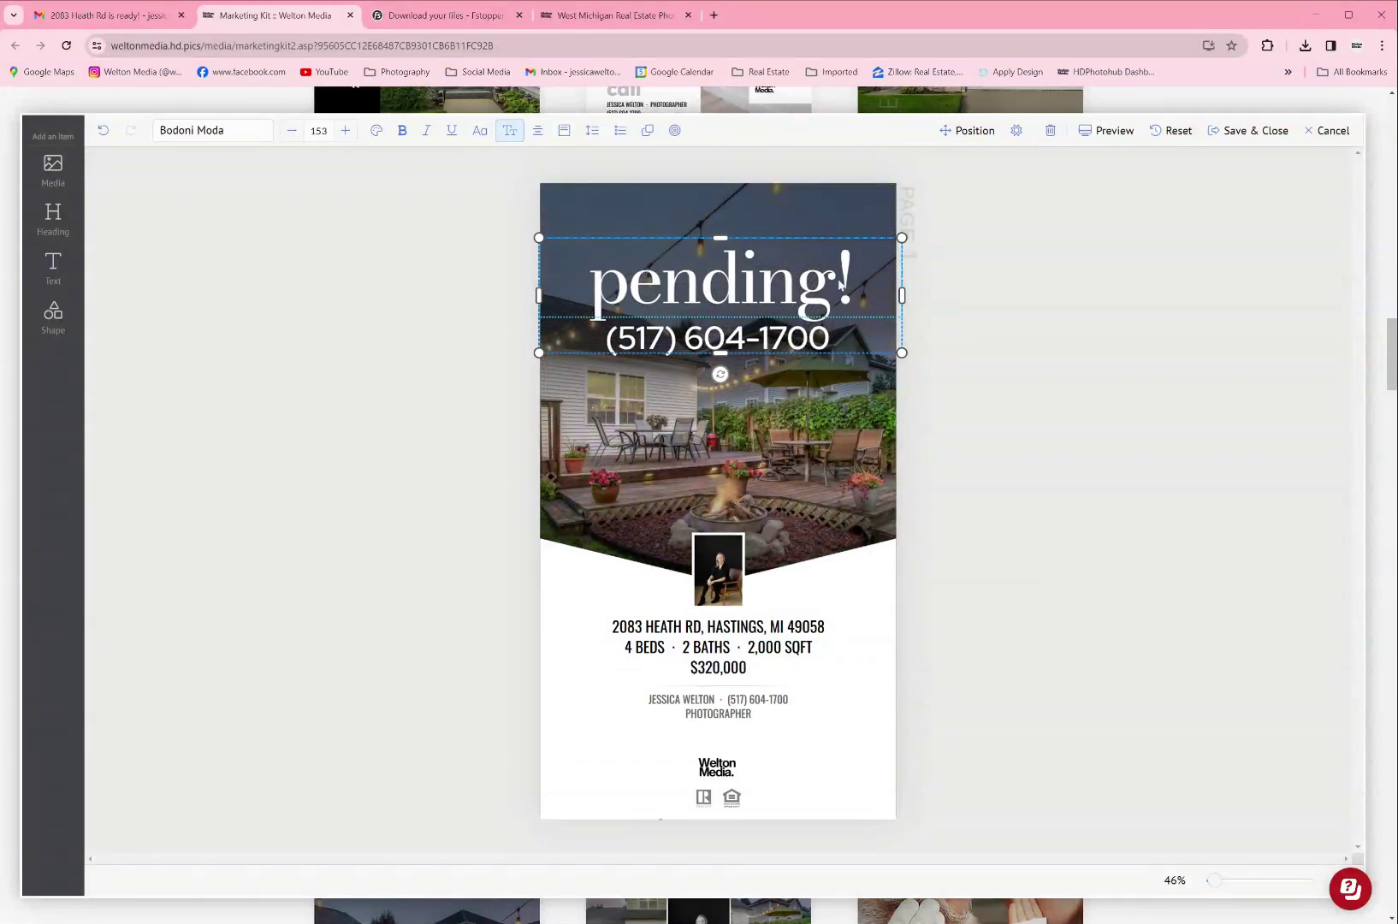
# Step: Set the pending! heading font to Bungee Inline
pyautogui.click(761, 282)
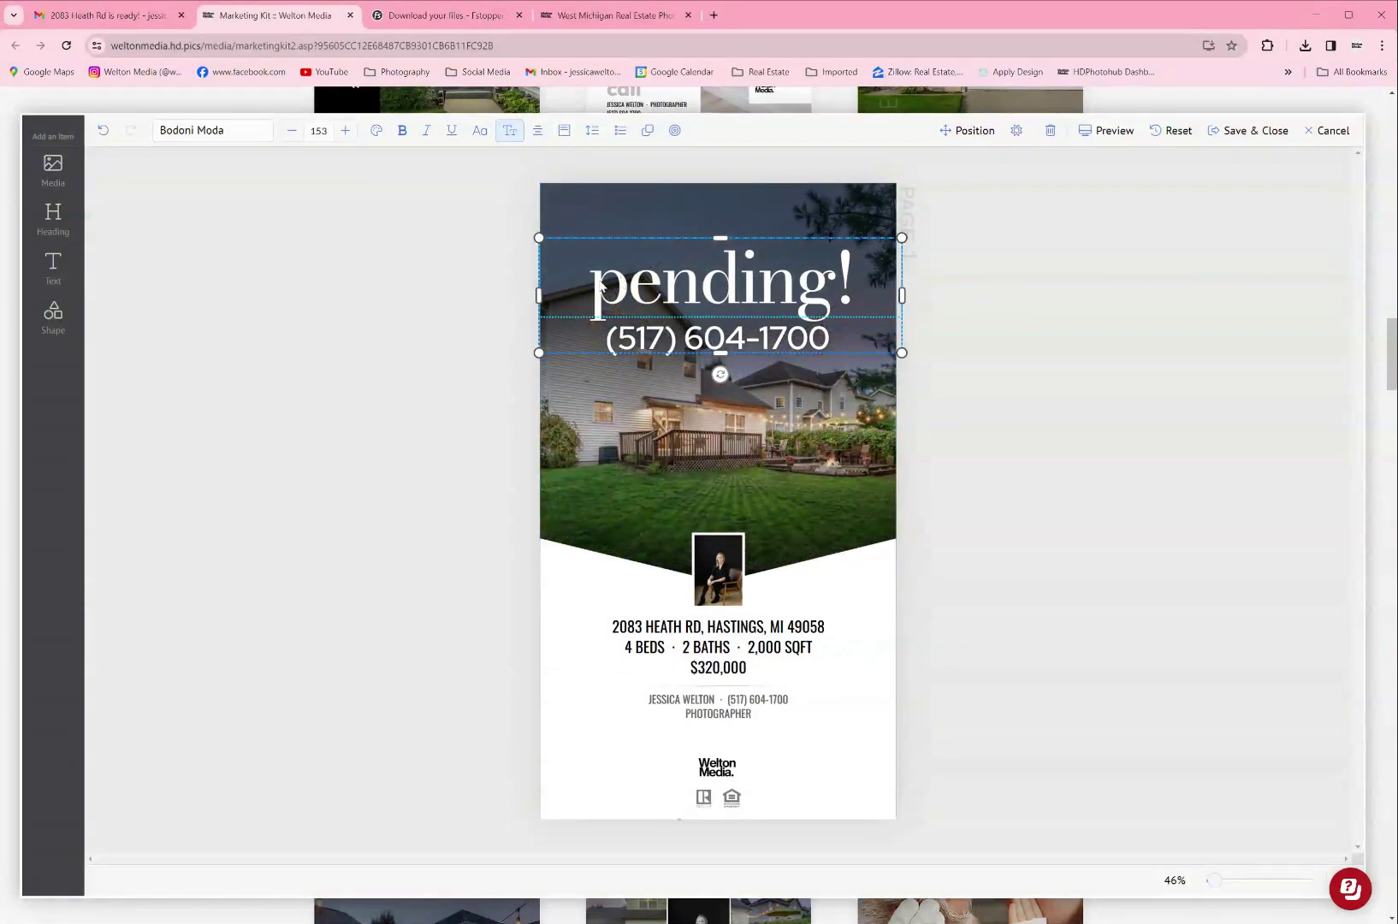
pyautogui.moveTo(598, 287); pyautogui.dragTo(855, 291)
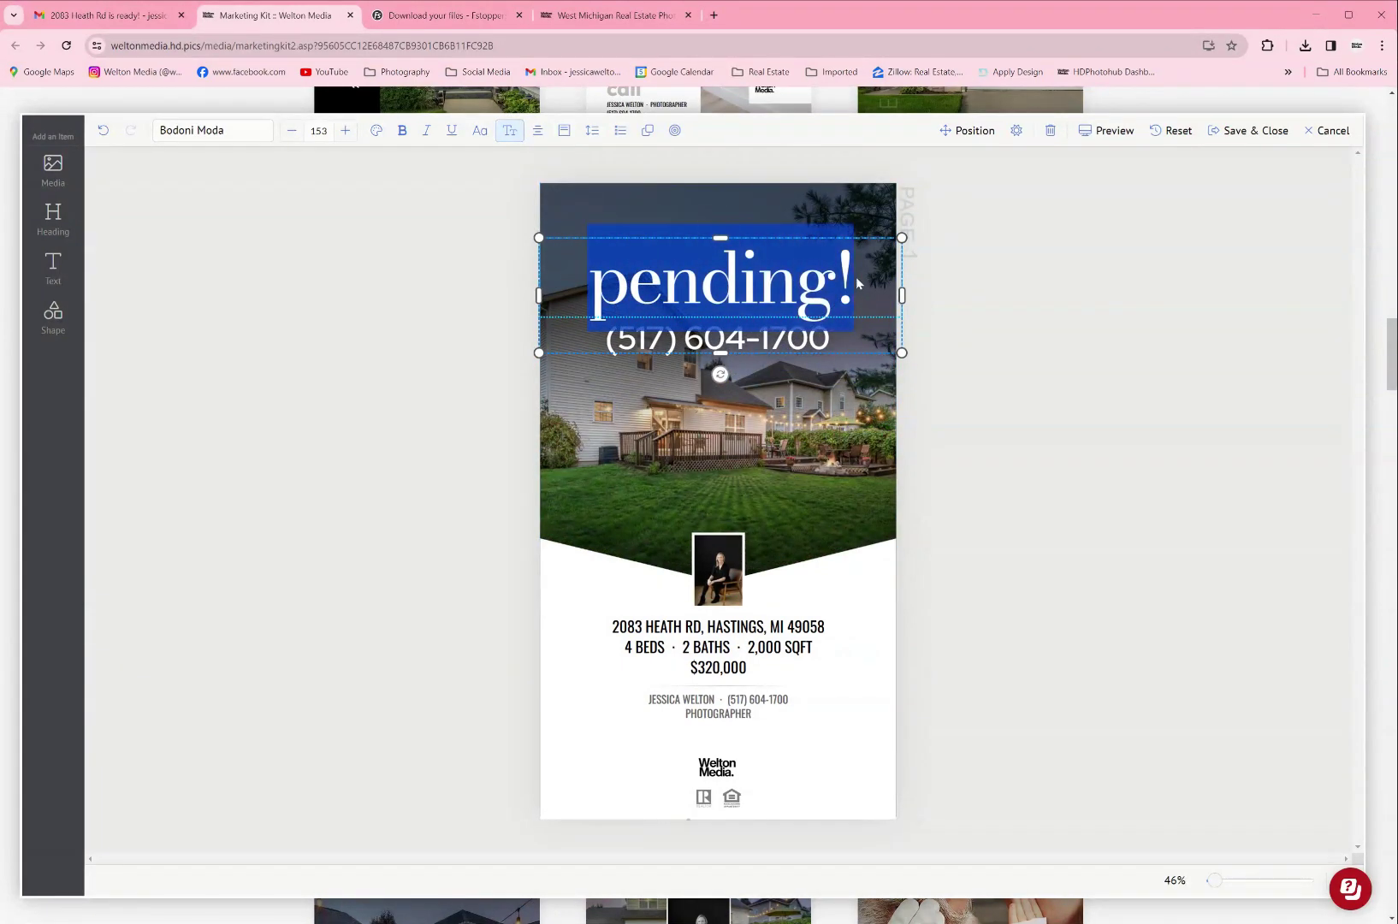
pyautogui.click(231, 130)
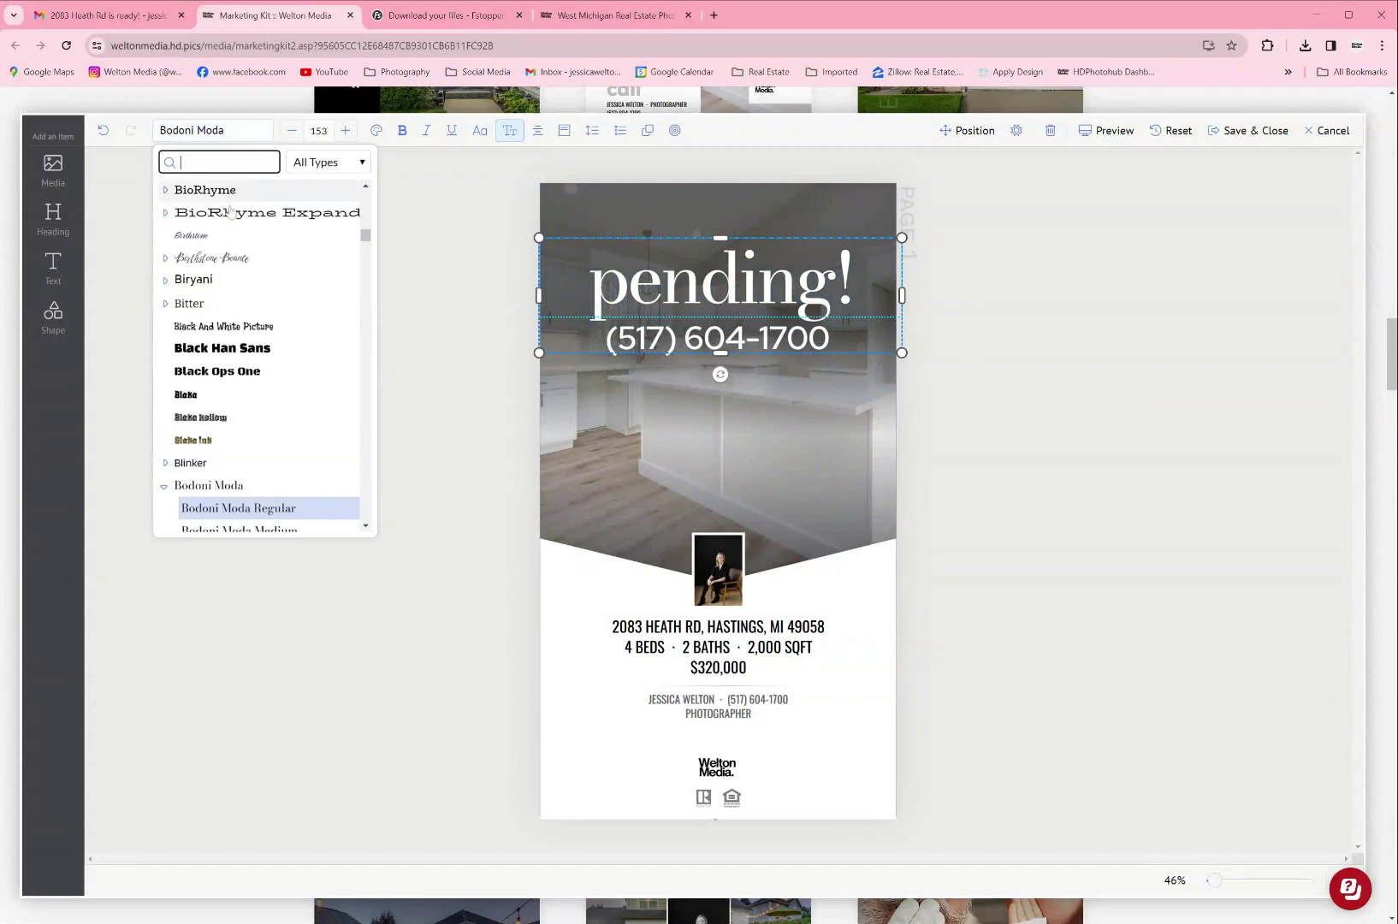
pyautogui.scroll(-3, 214, 342)
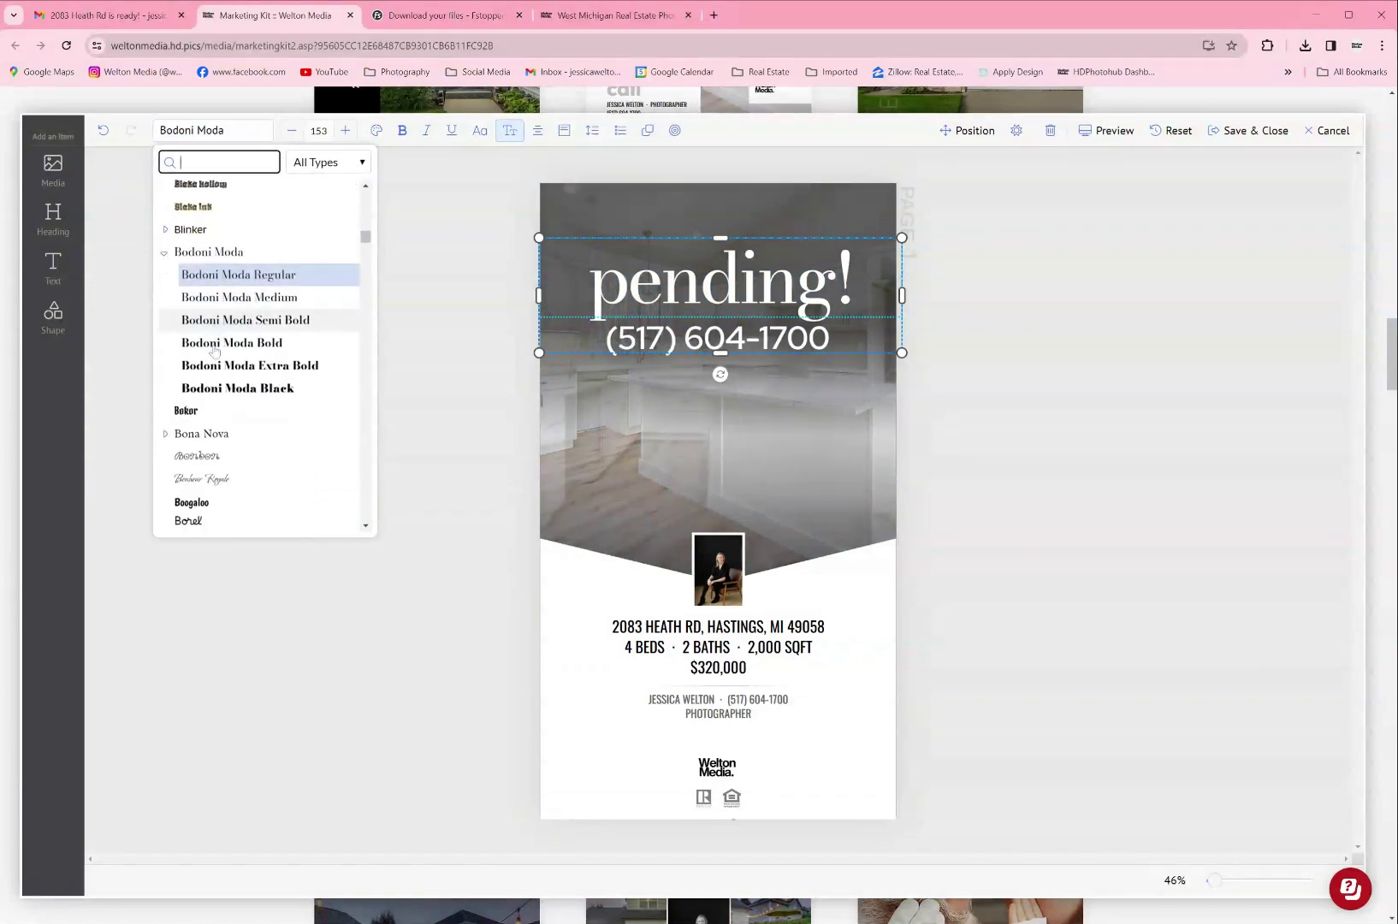
pyautogui.scroll(-5, 214, 351)
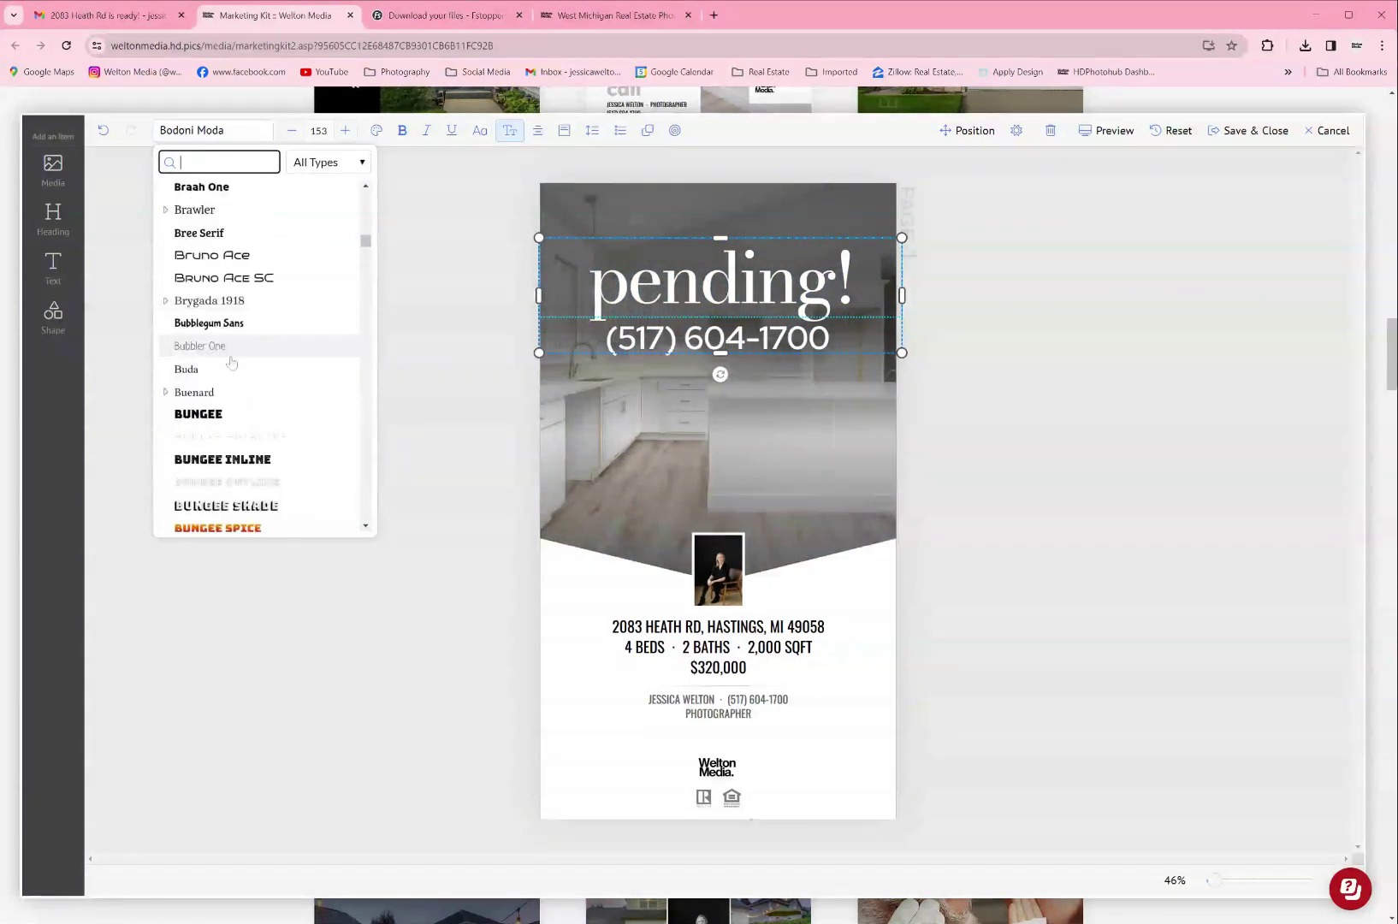
pyautogui.click(205, 323)
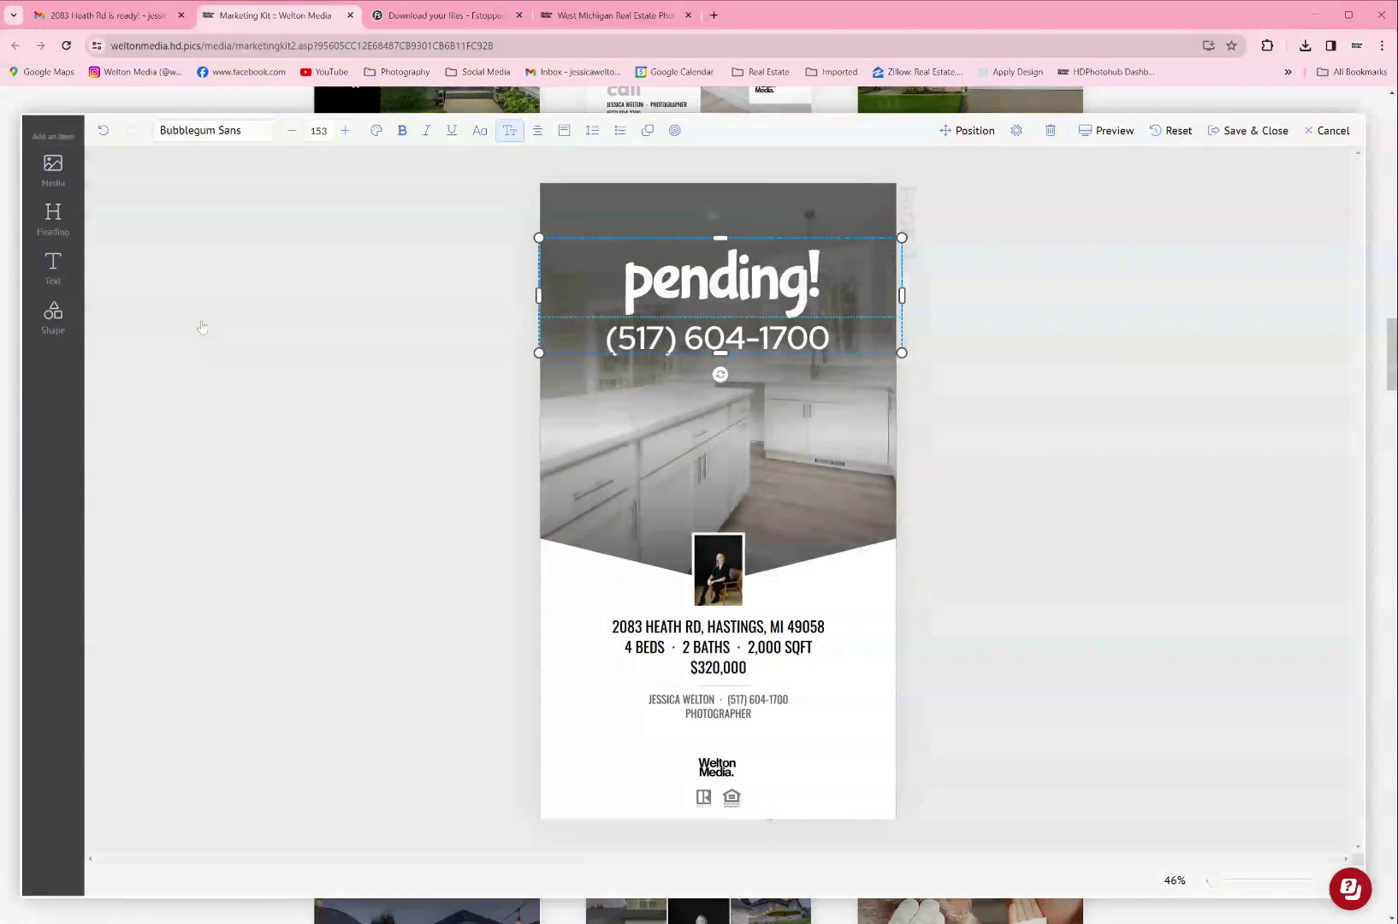
pyautogui.click(214, 130)
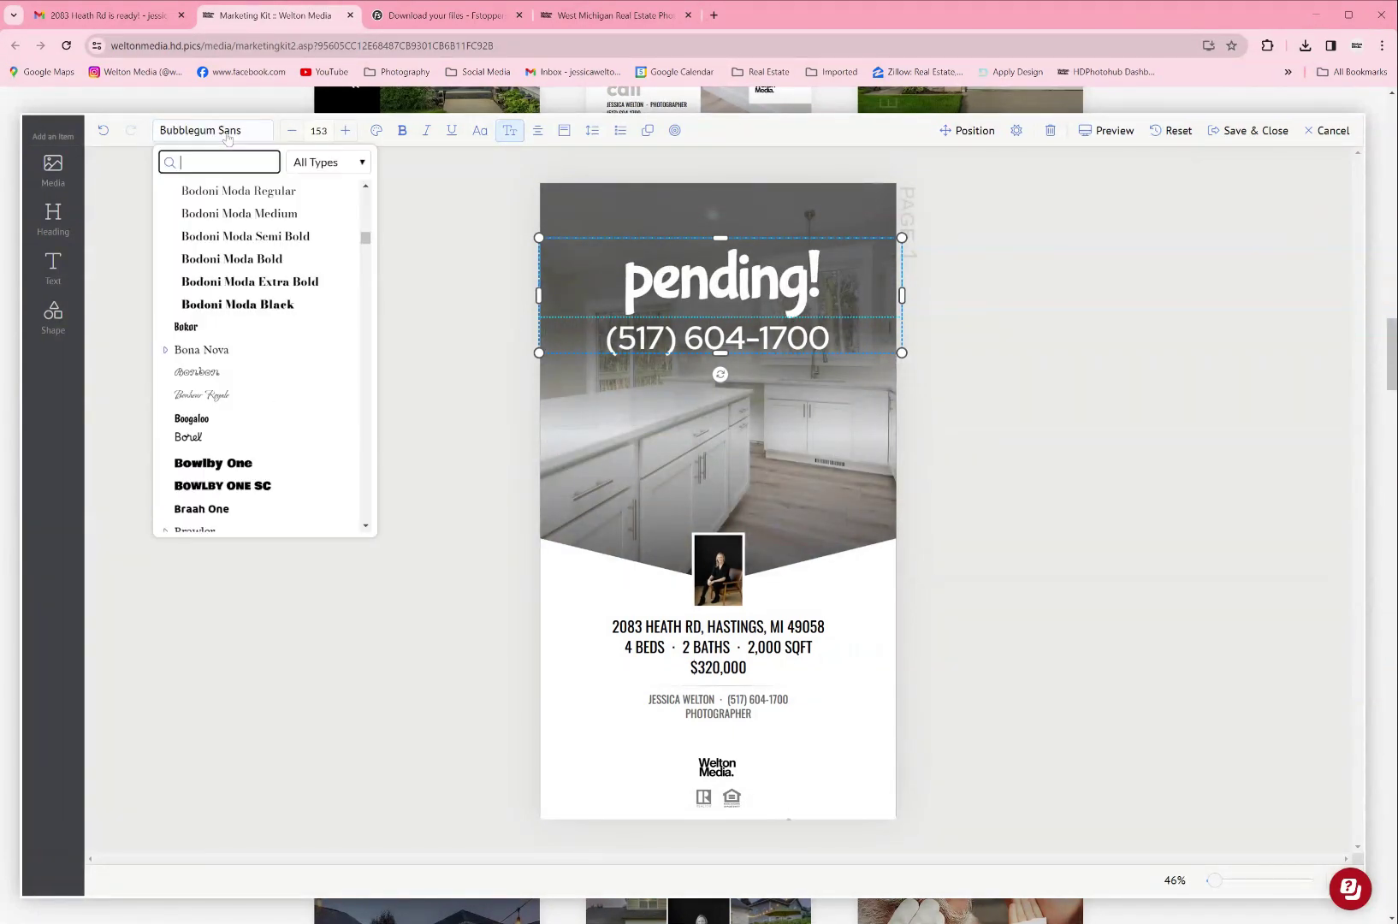
pyautogui.scroll(-4, 200, 366)
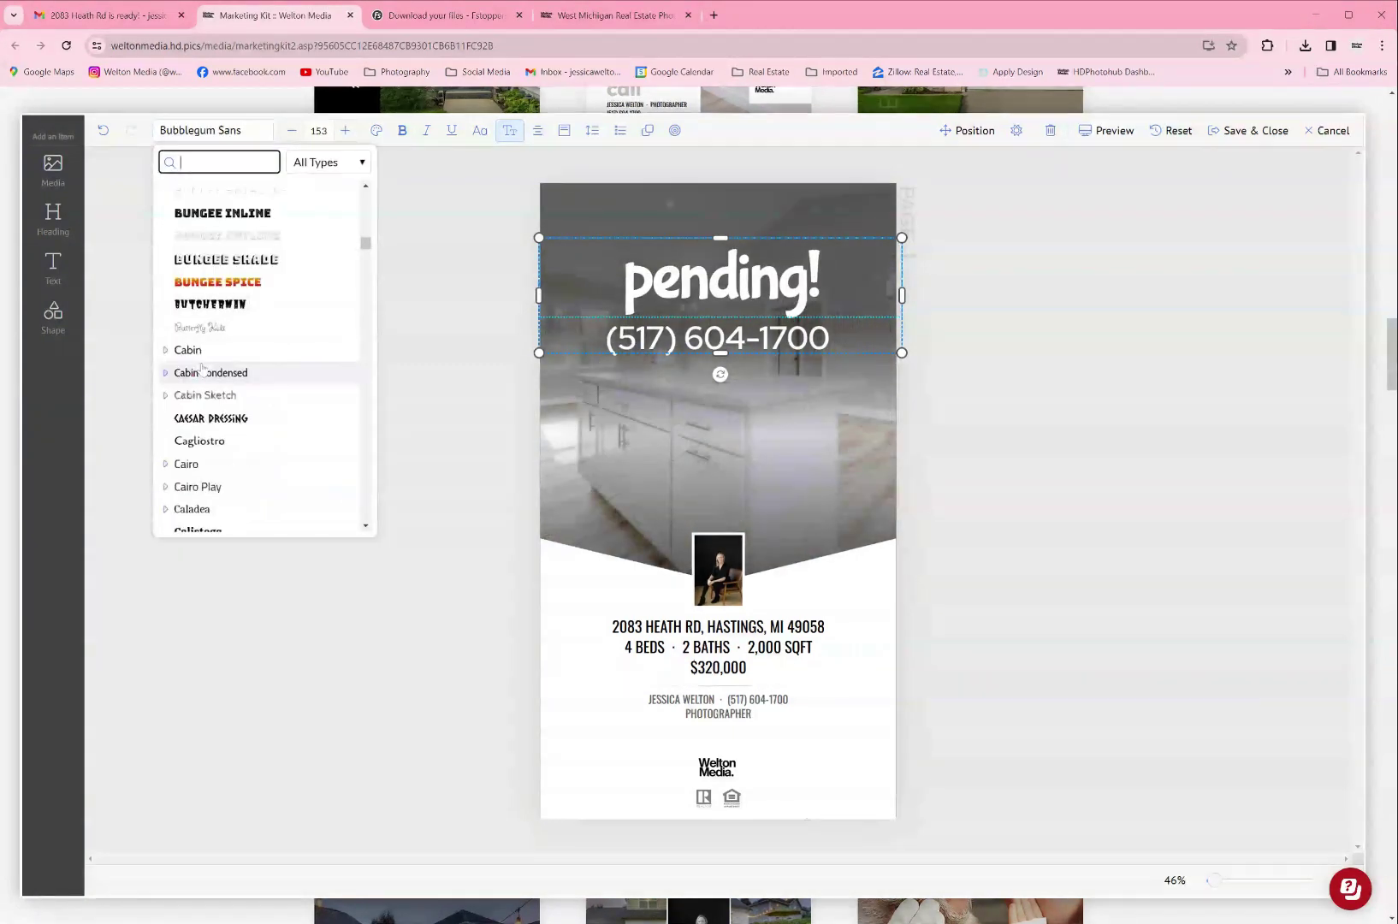
pyautogui.click(223, 213)
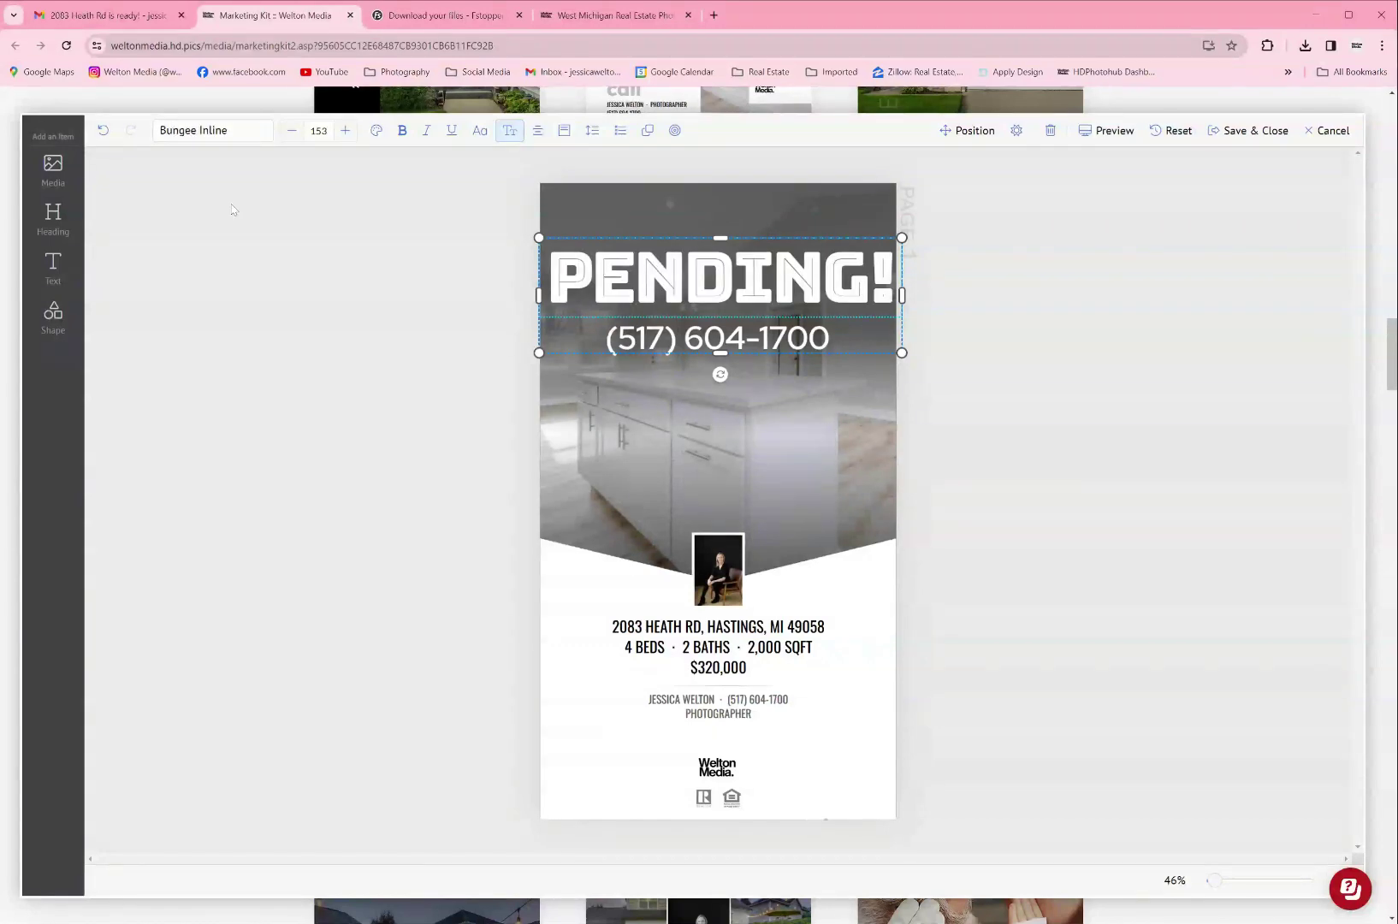
# Step: Make the PENDING! heading cream off-white at font size 120
pyautogui.click(319, 130)
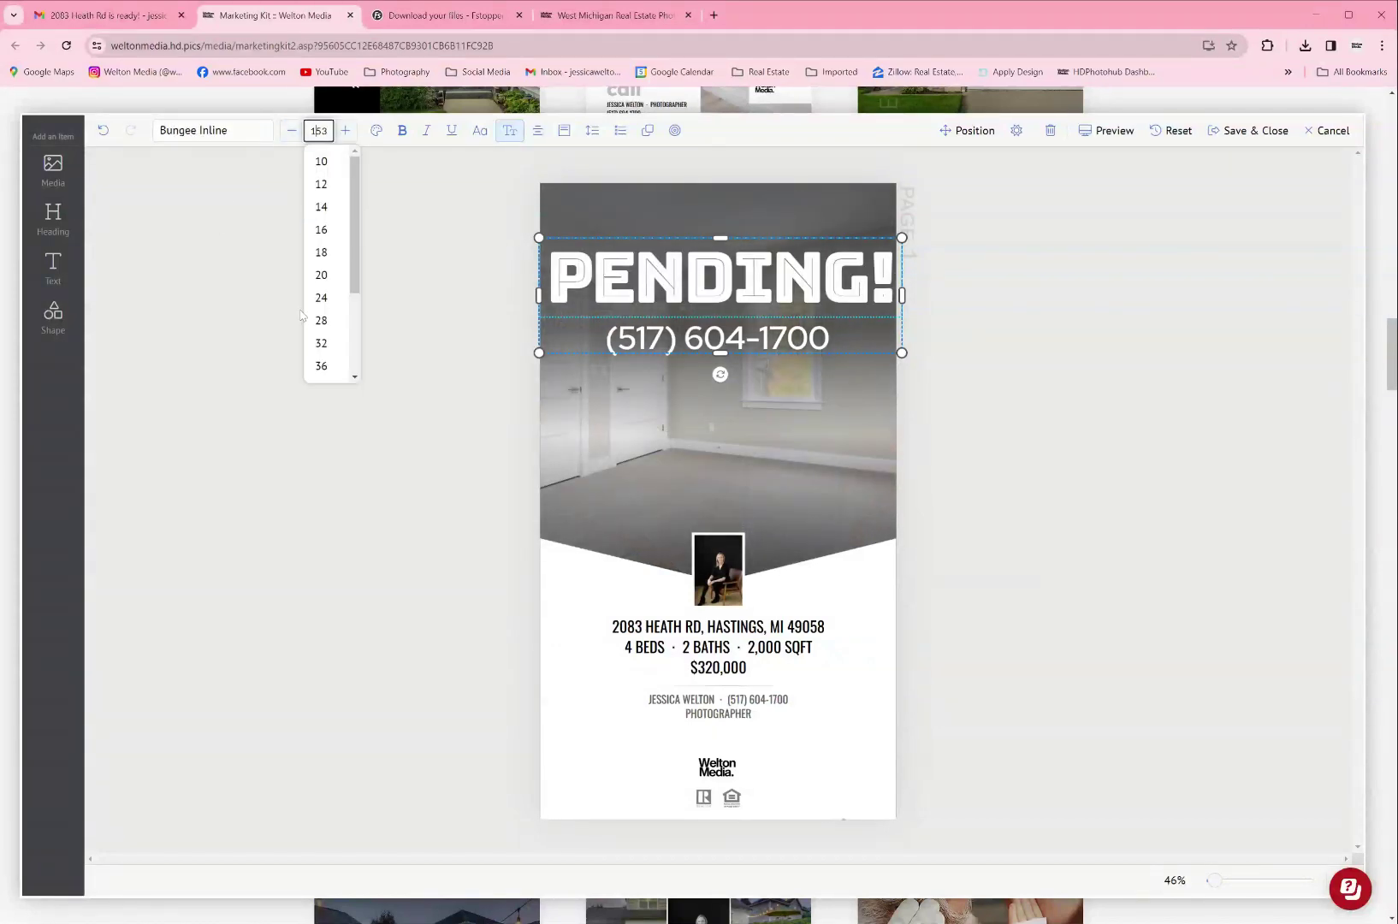
pyautogui.scroll(-5, 312, 330)
pyautogui.click(323, 347)
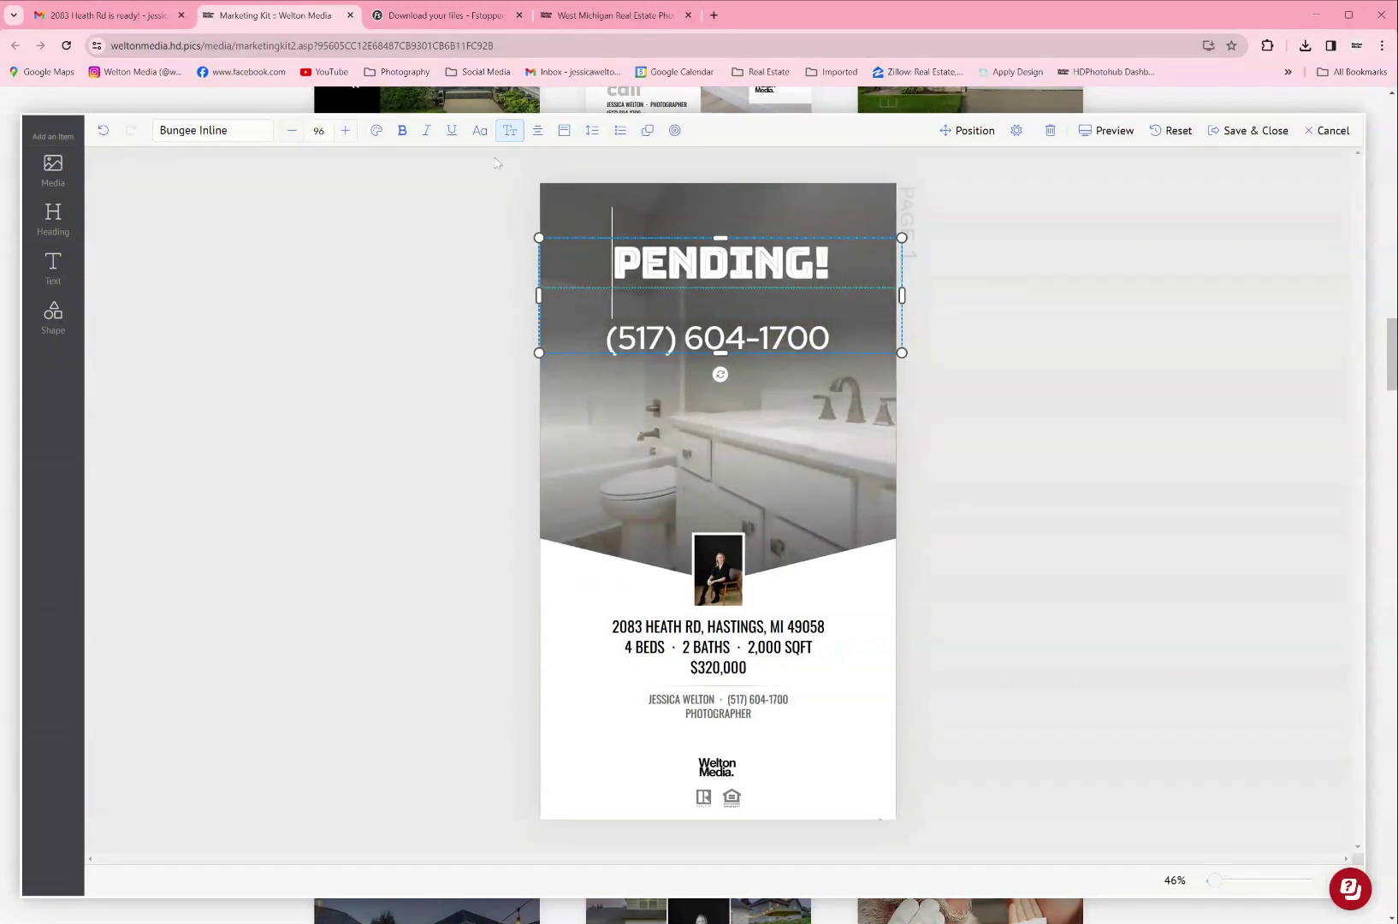
pyautogui.click(376, 130)
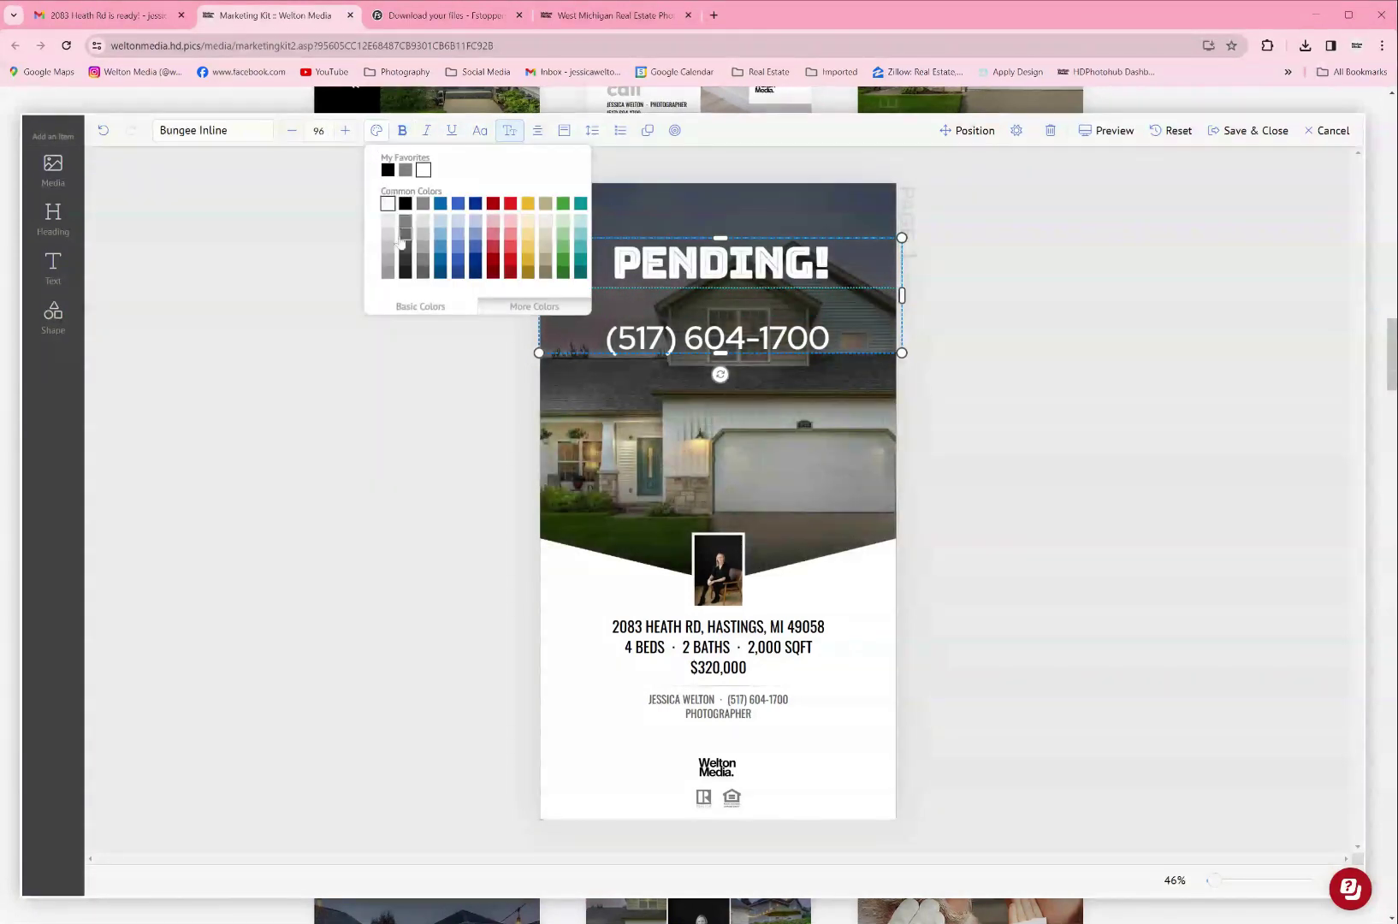
pyautogui.click(475, 260)
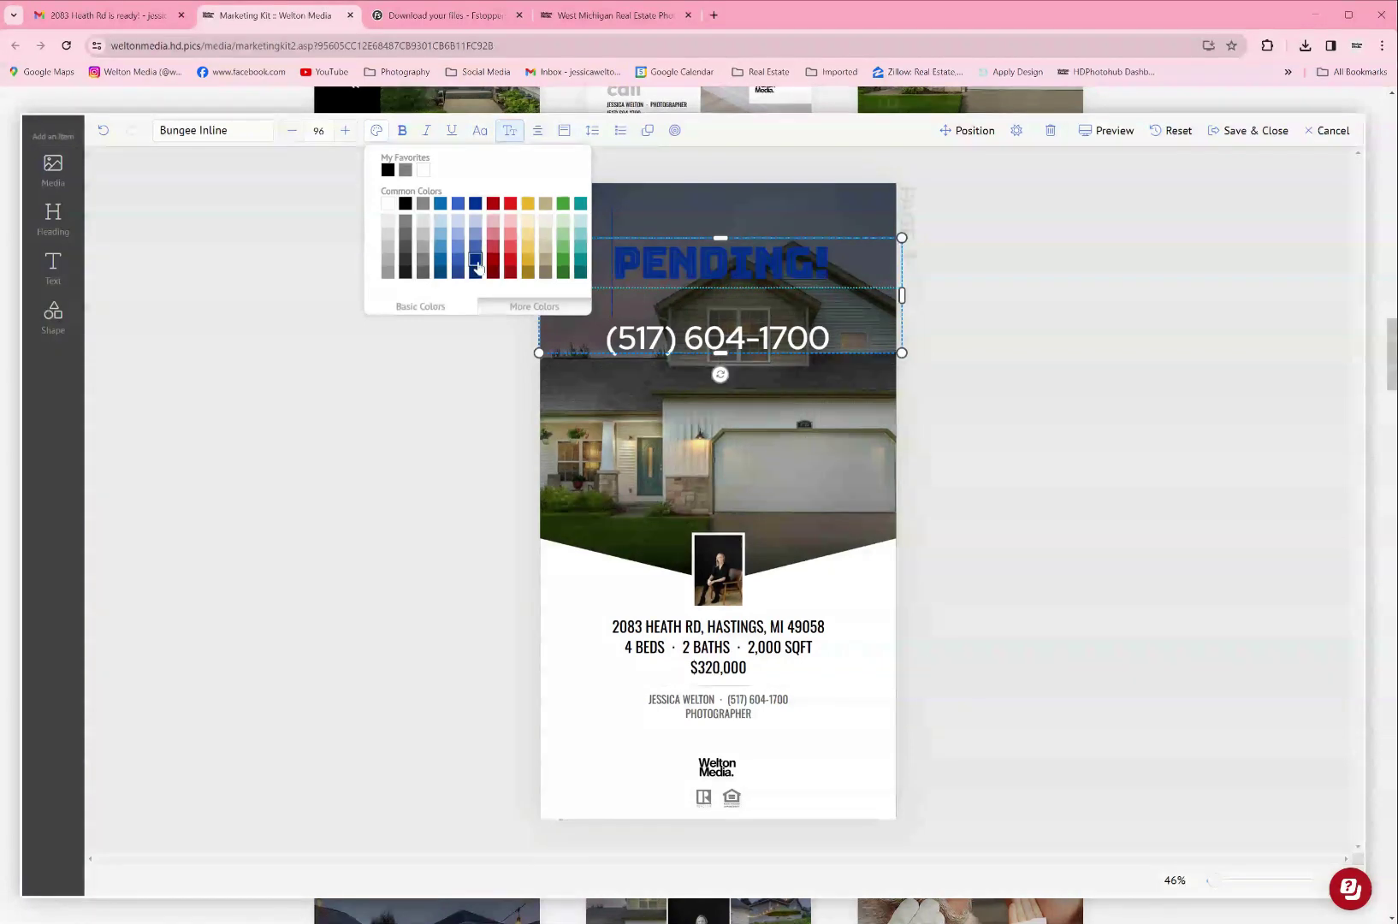
pyautogui.click(528, 247)
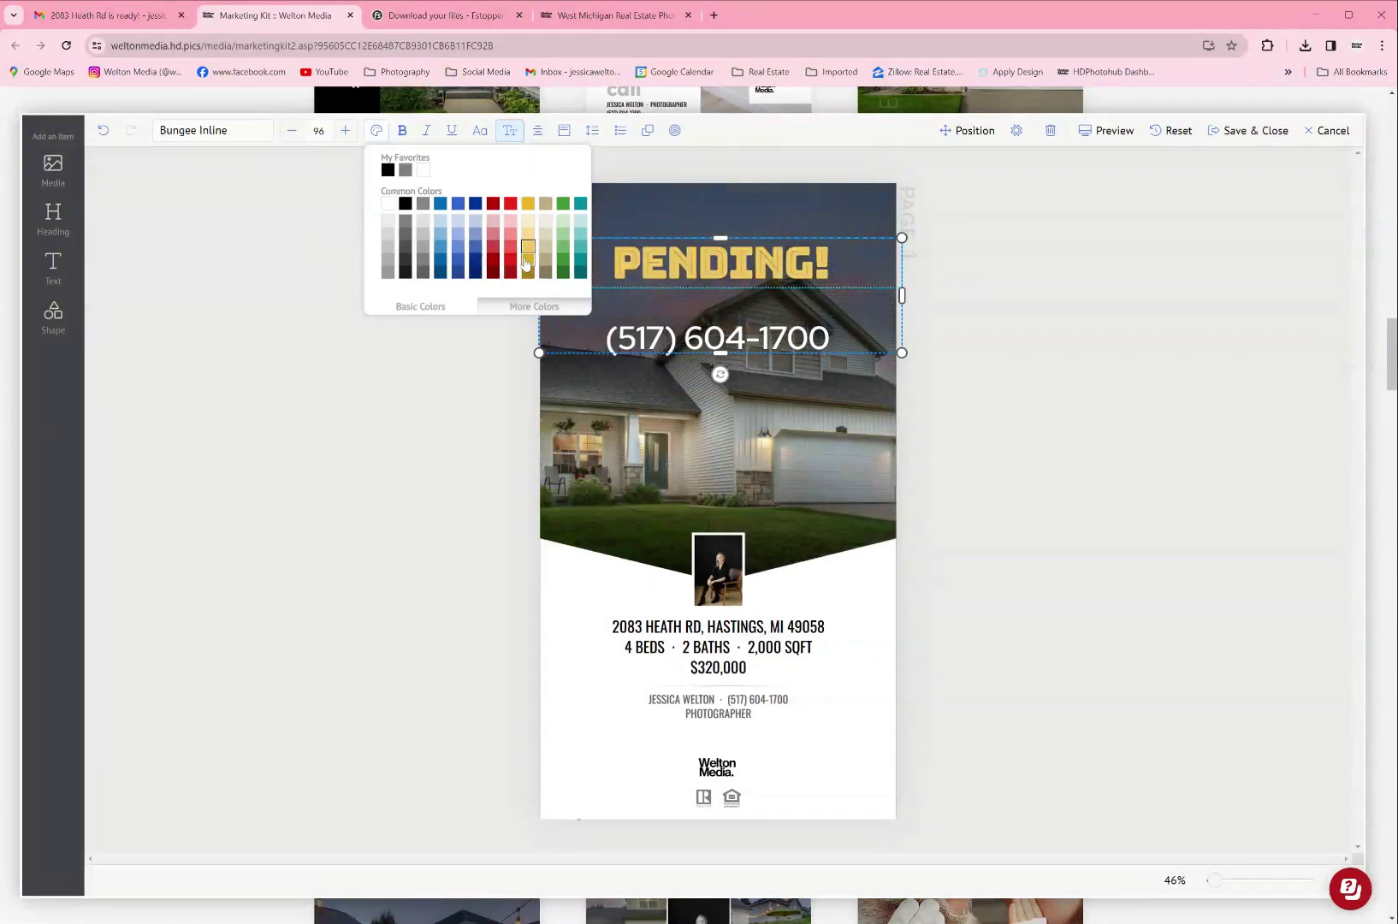
pyautogui.click(528, 274)
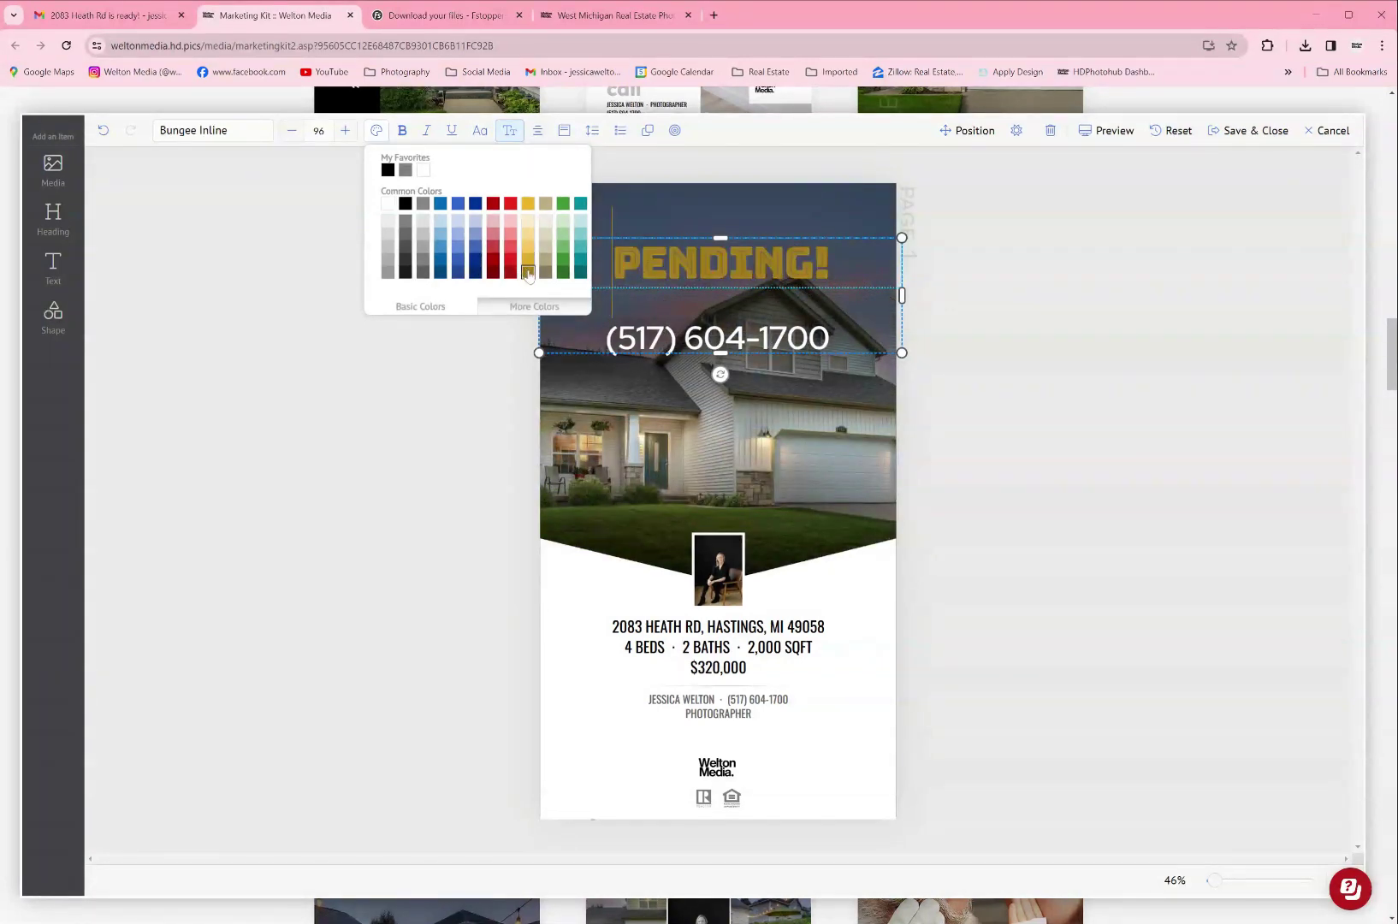
pyautogui.click(545, 221)
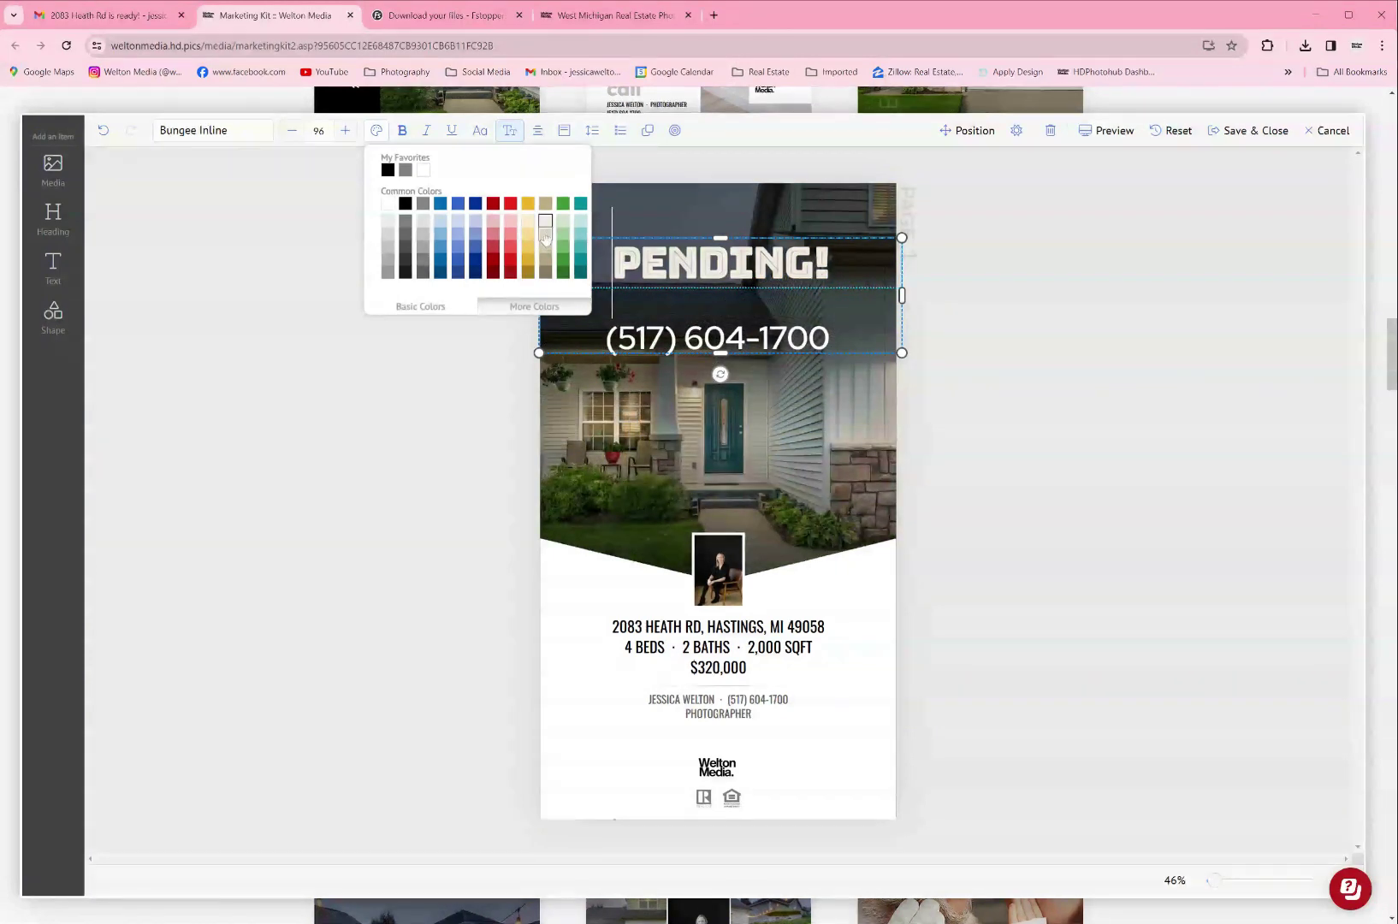
pyautogui.click(323, 131)
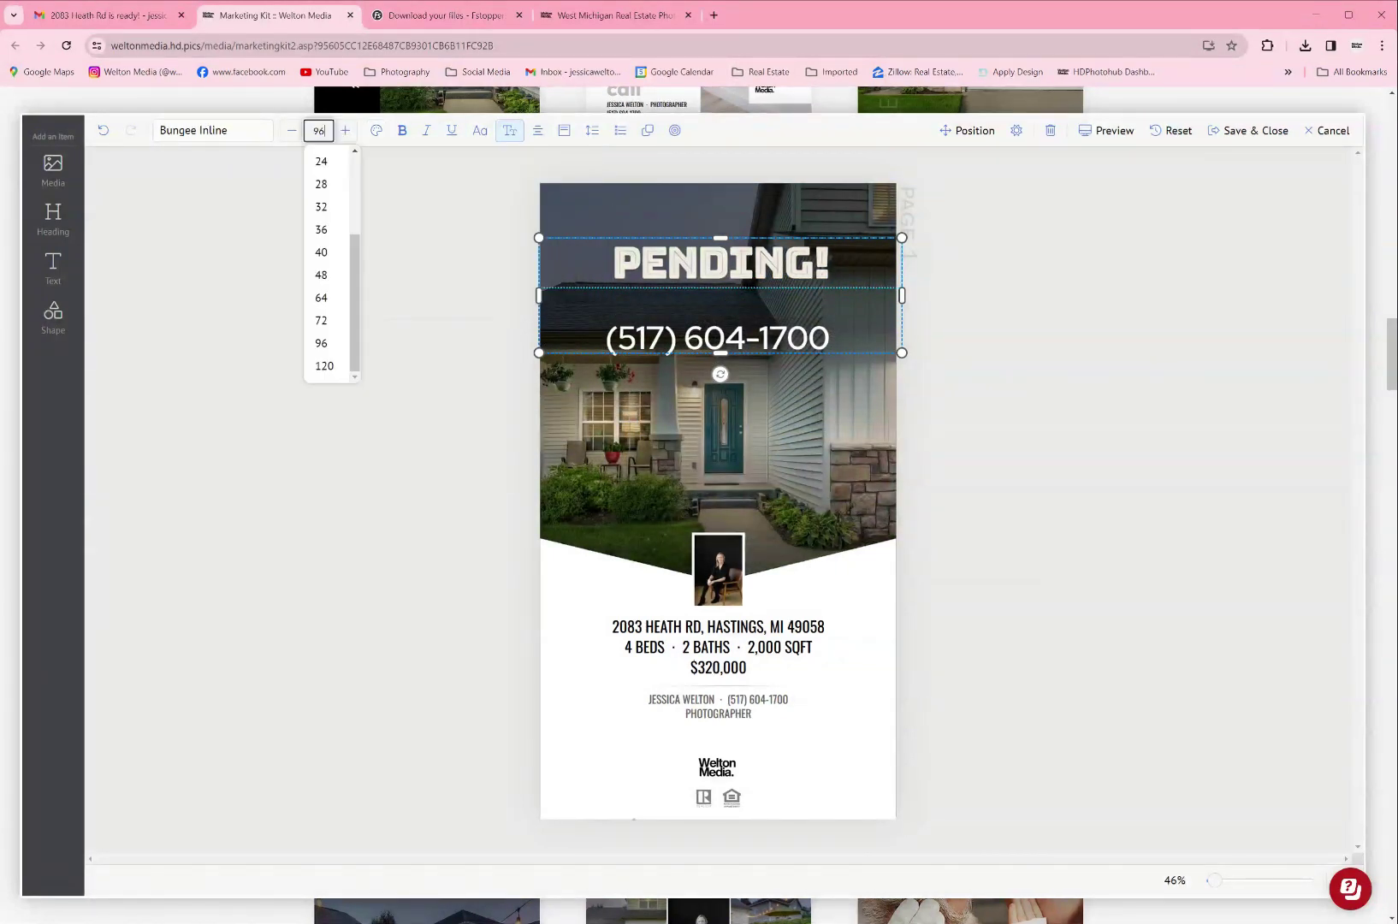
pyautogui.click(330, 362)
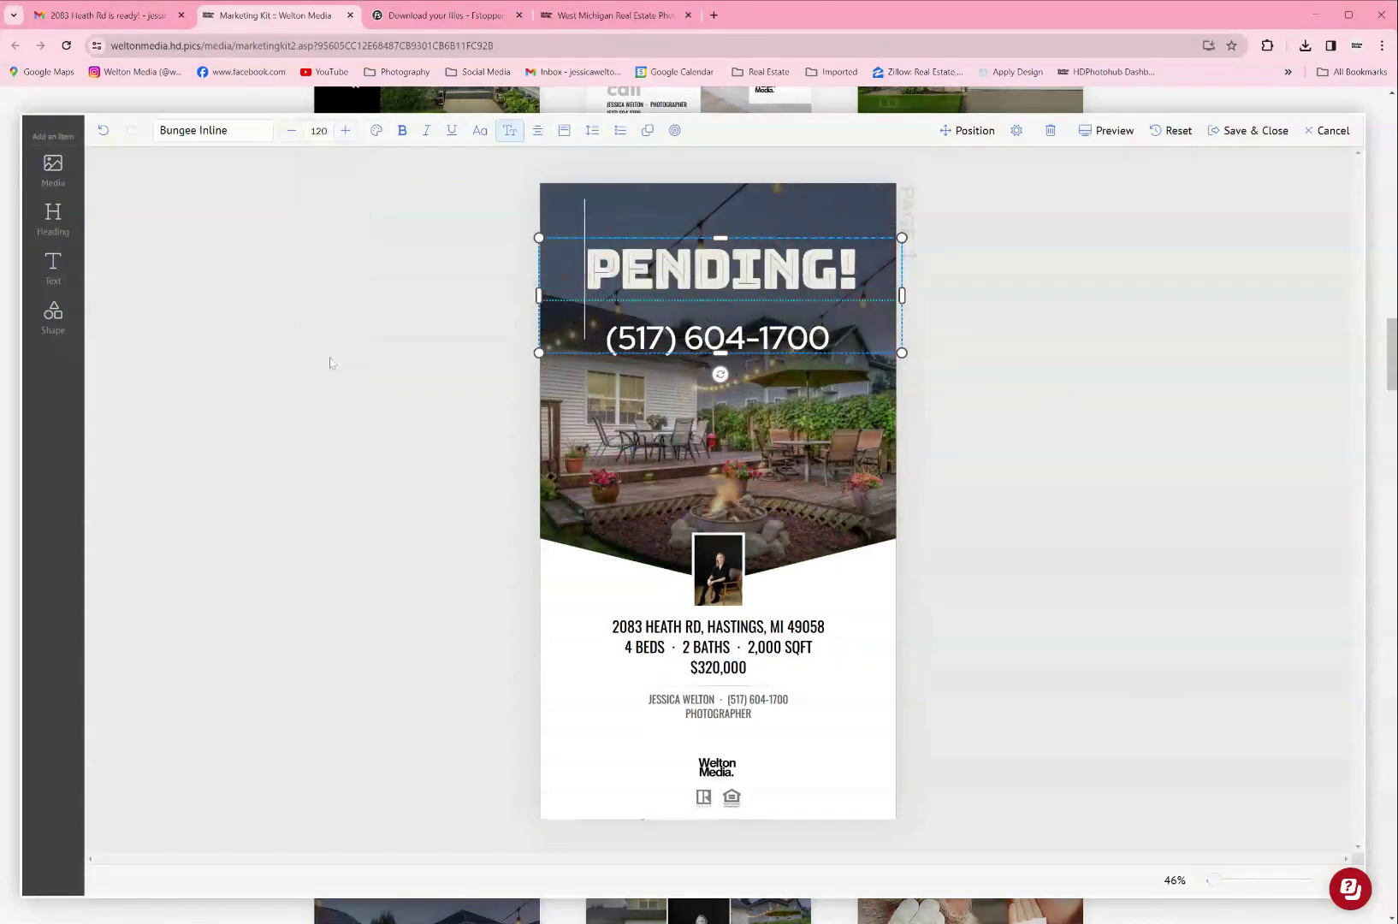
pyautogui.click(945, 347)
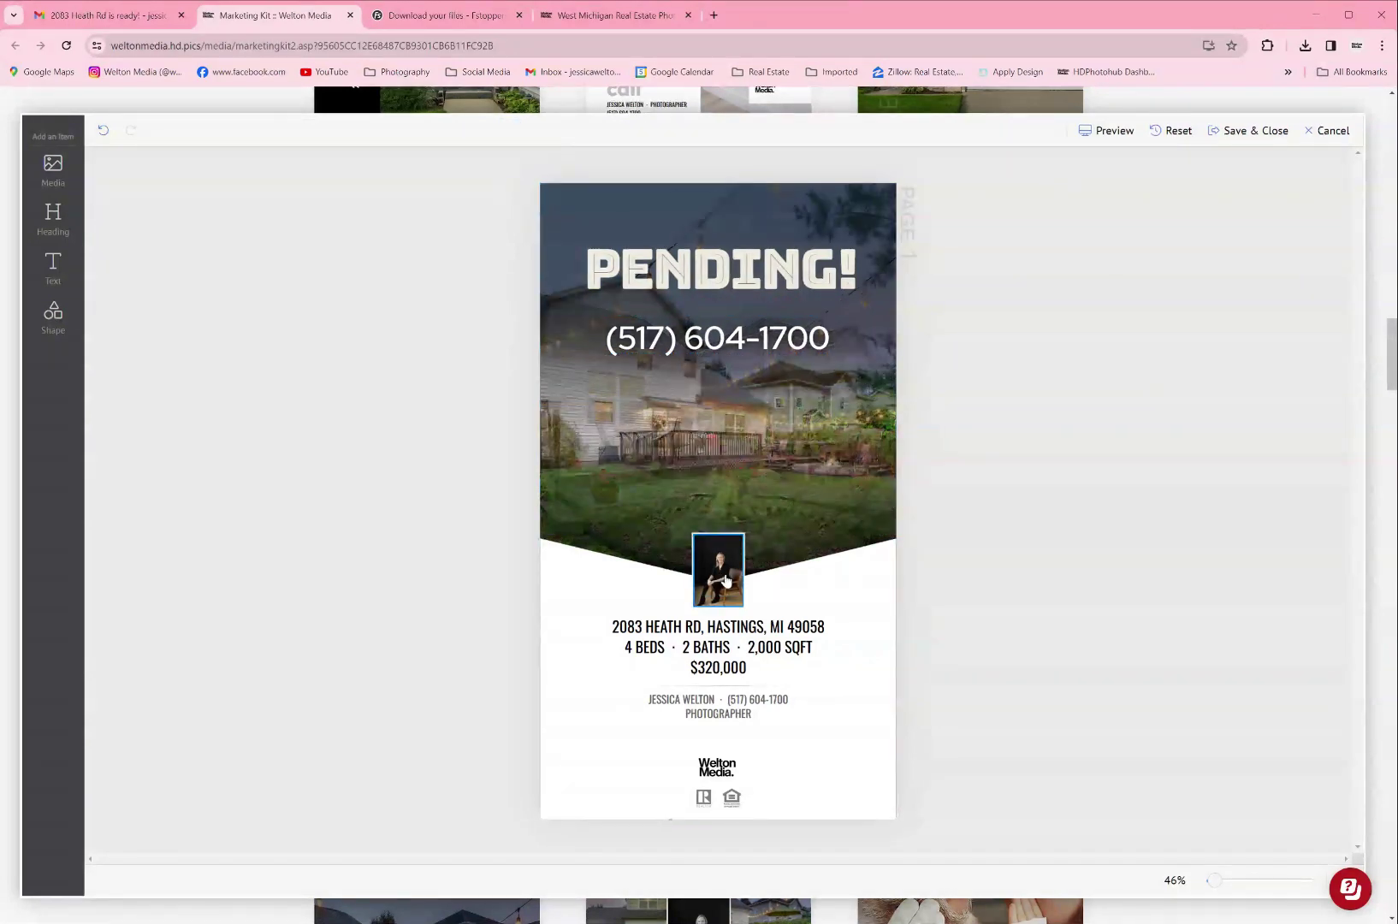
# Step: Open the flyer's slideshow photos and move photo 2 lower in the order
pyautogui.click(726, 580)
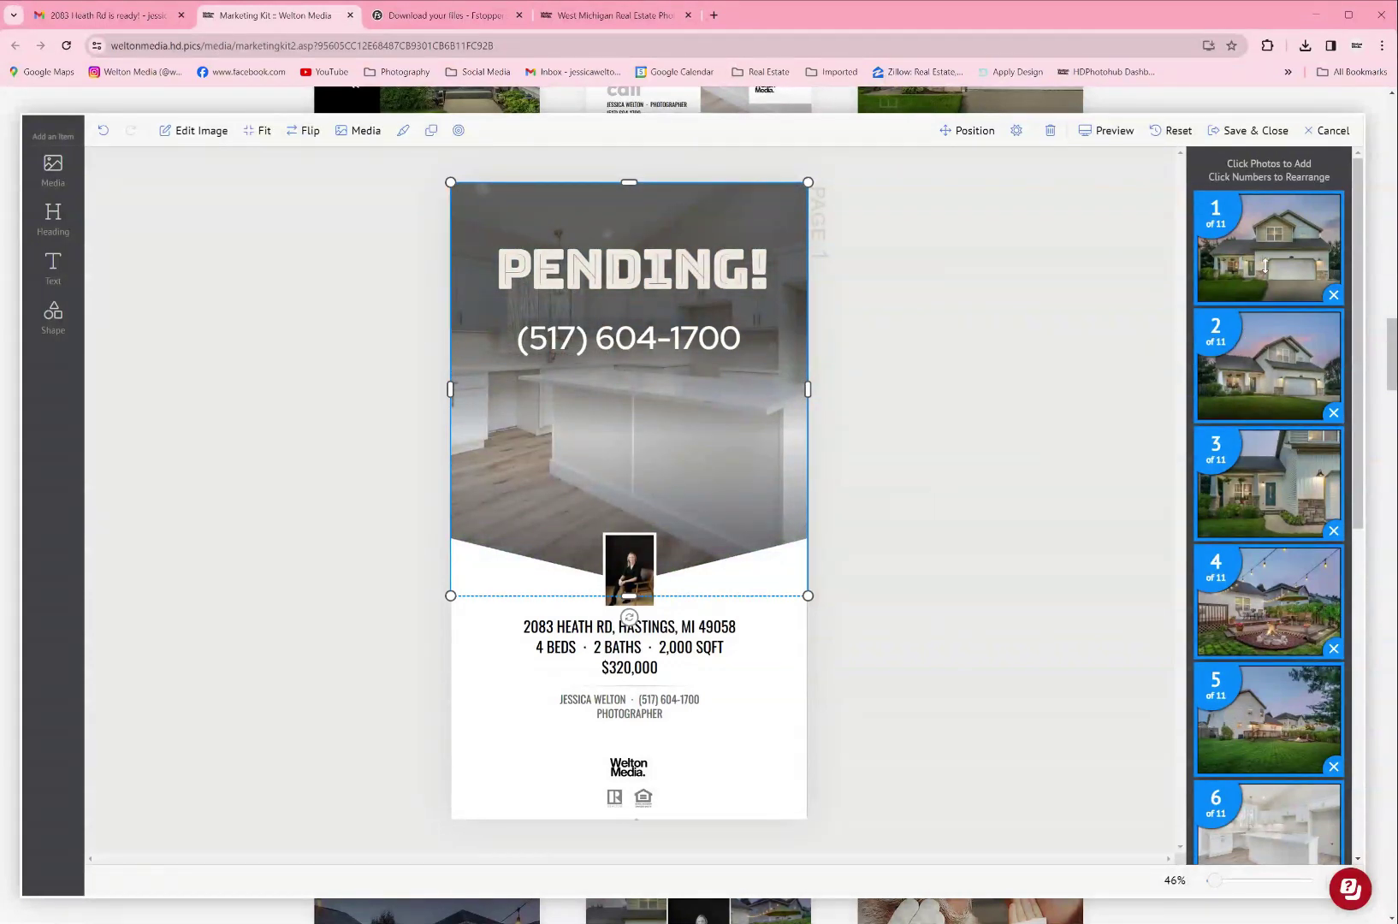
pyautogui.moveTo(1269, 317); pyautogui.dragTo(1273, 506)
pyautogui.scroll(-5, 1276, 612)
pyautogui.scroll(3, 1283, 513)
pyautogui.scroll(3, 1285, 518)
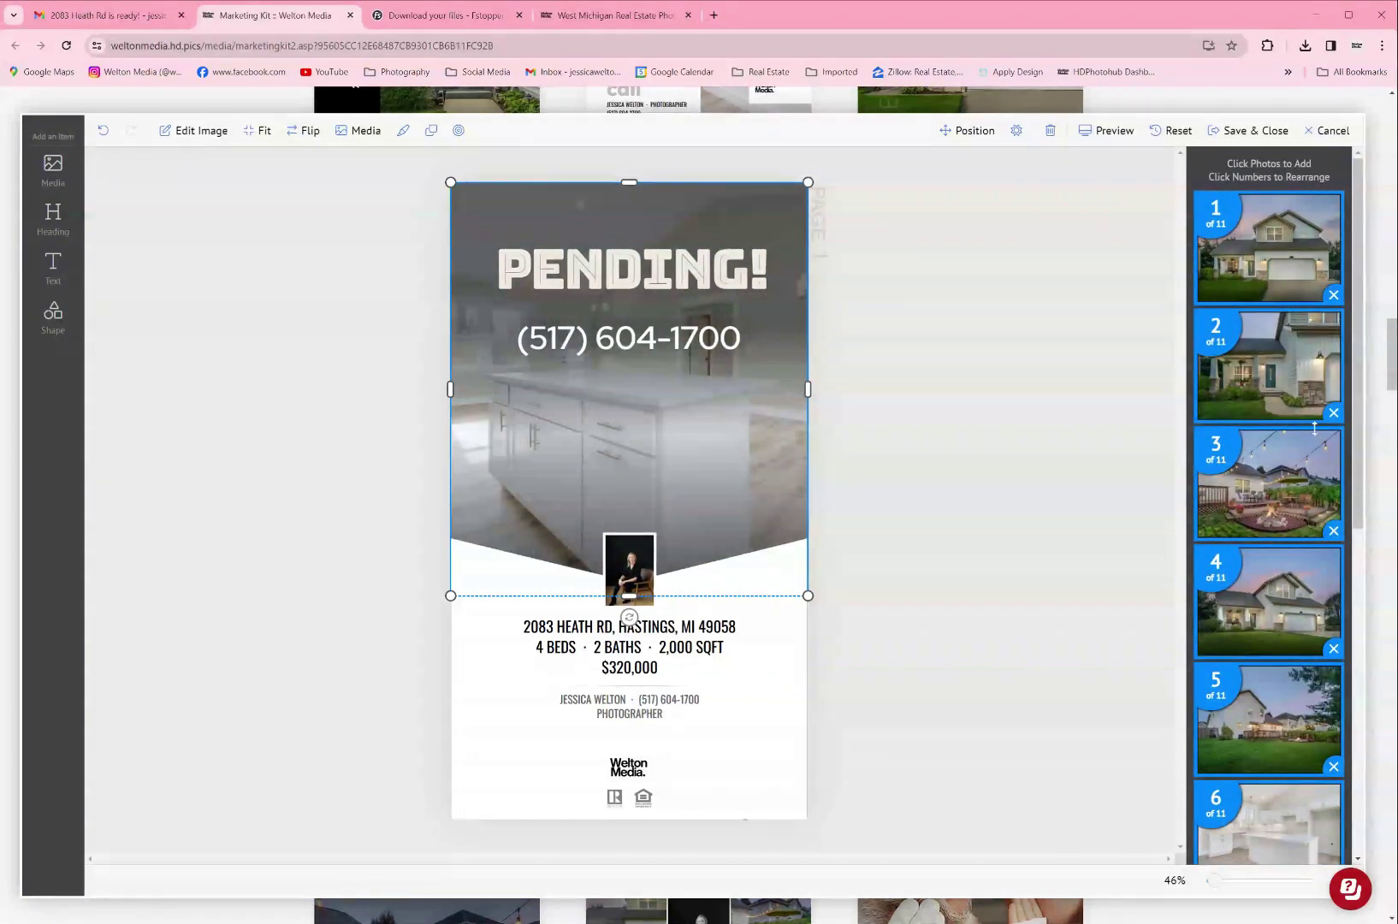
pyautogui.scroll(-2, 1316, 631)
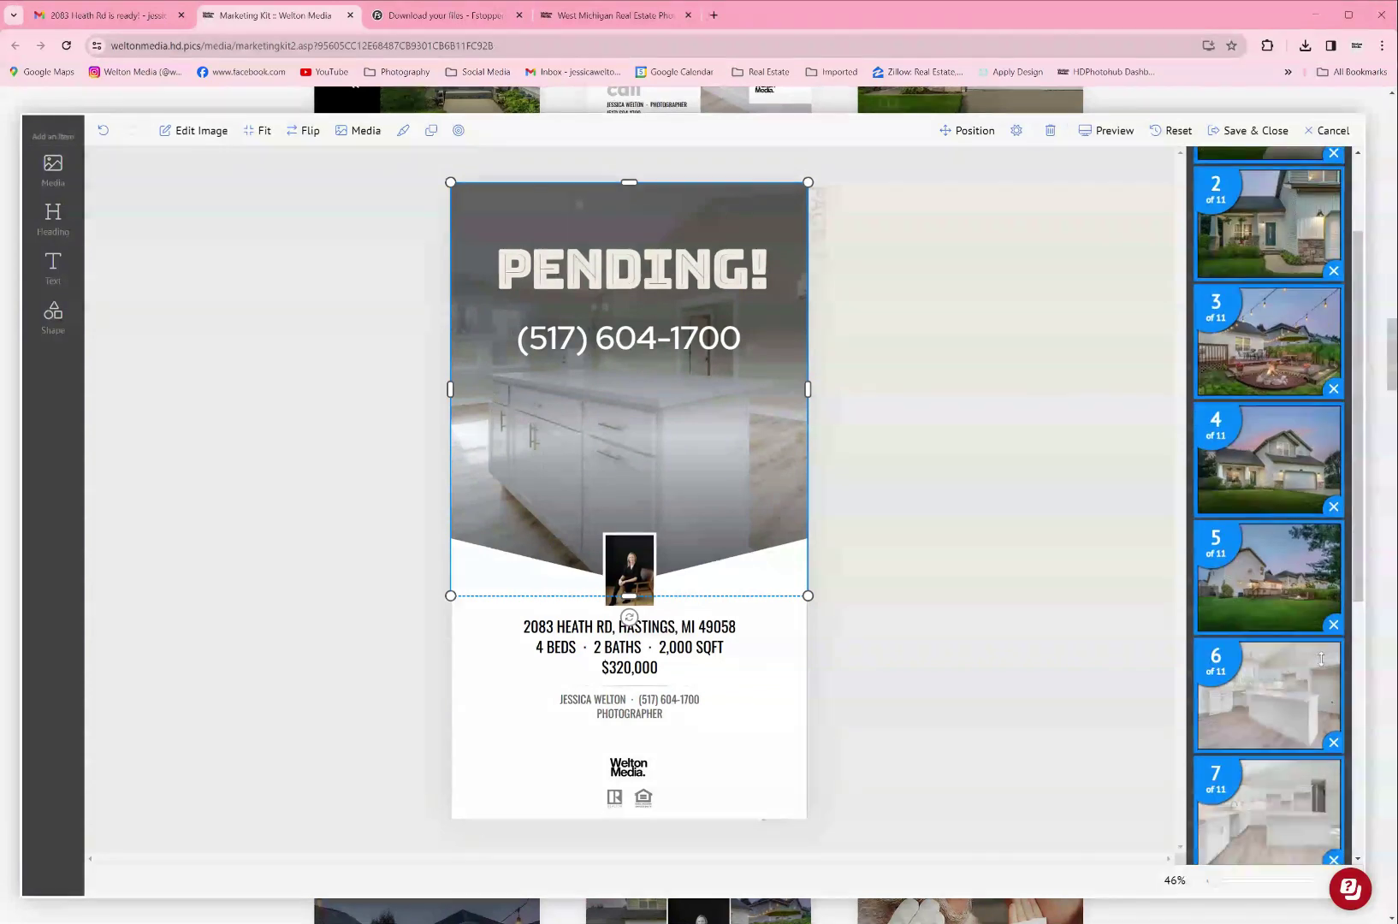
pyautogui.scroll(-3, 1328, 700)
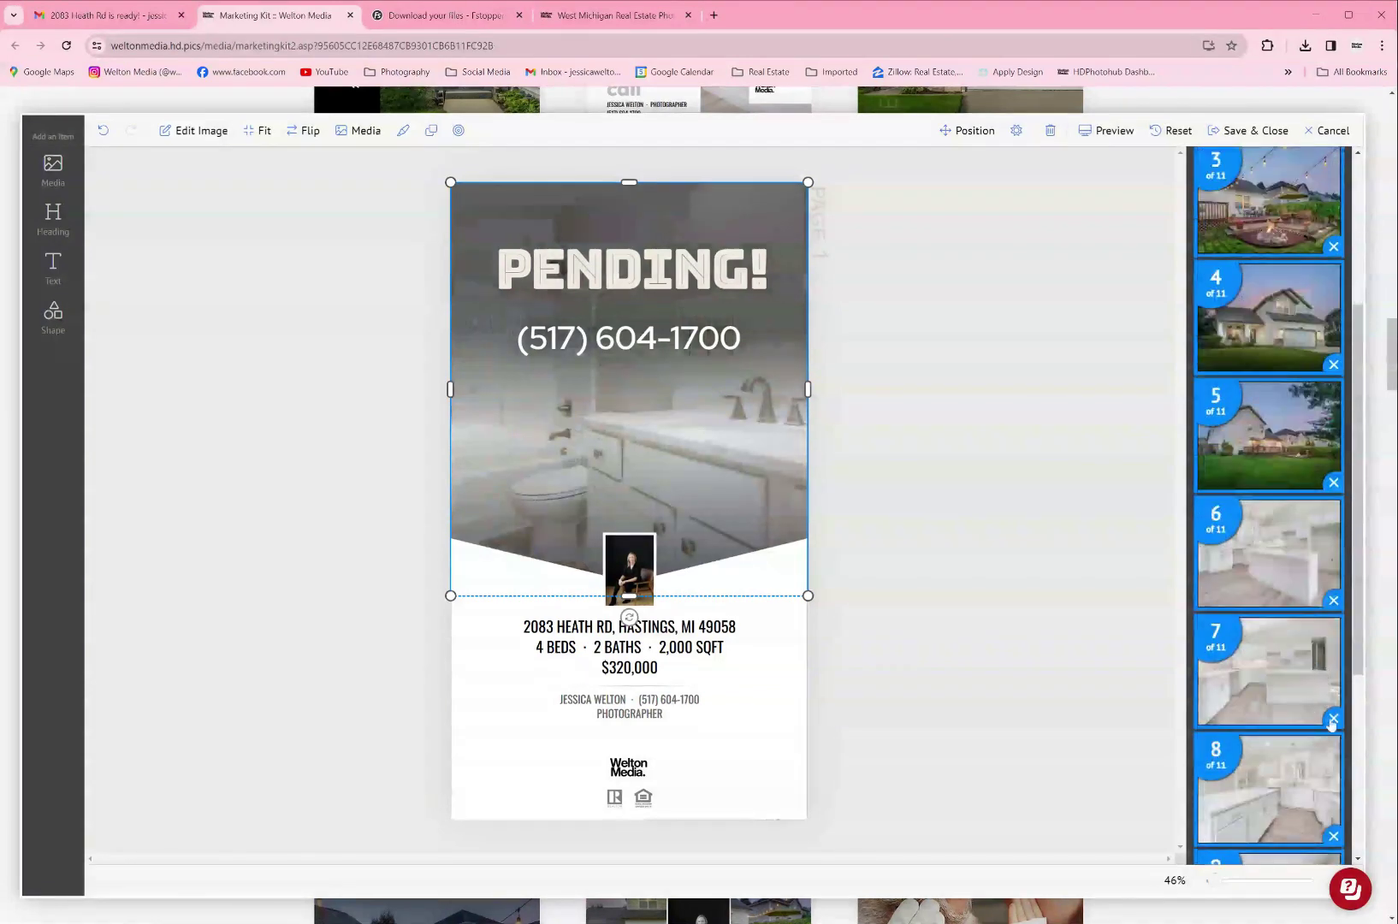
pyautogui.scroll(-3, 1330, 722)
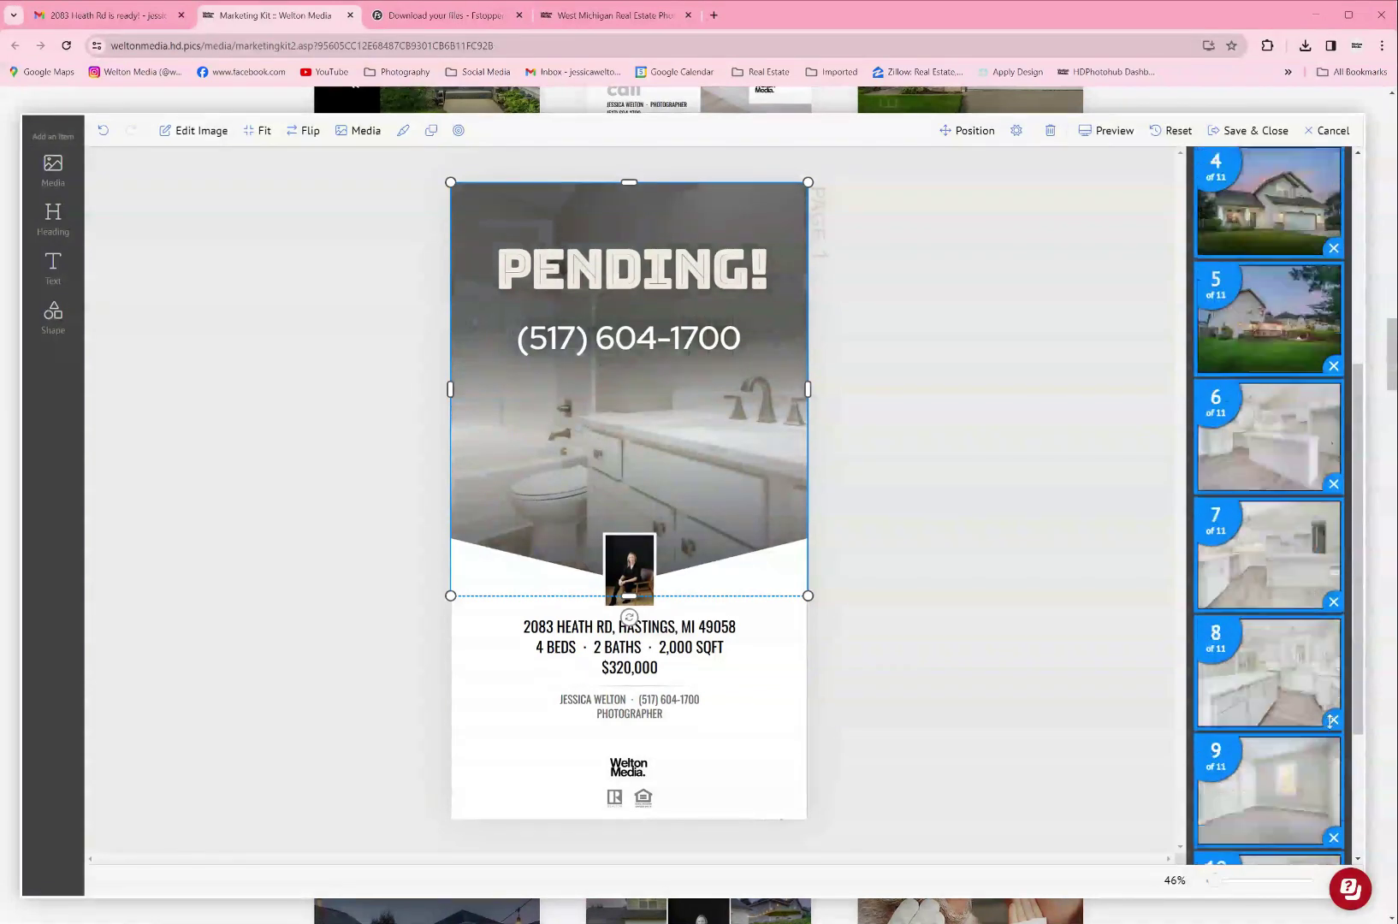
# Step: Remove photo 10 and add the eleventh photo to the slideshow
pyautogui.click(1332, 727)
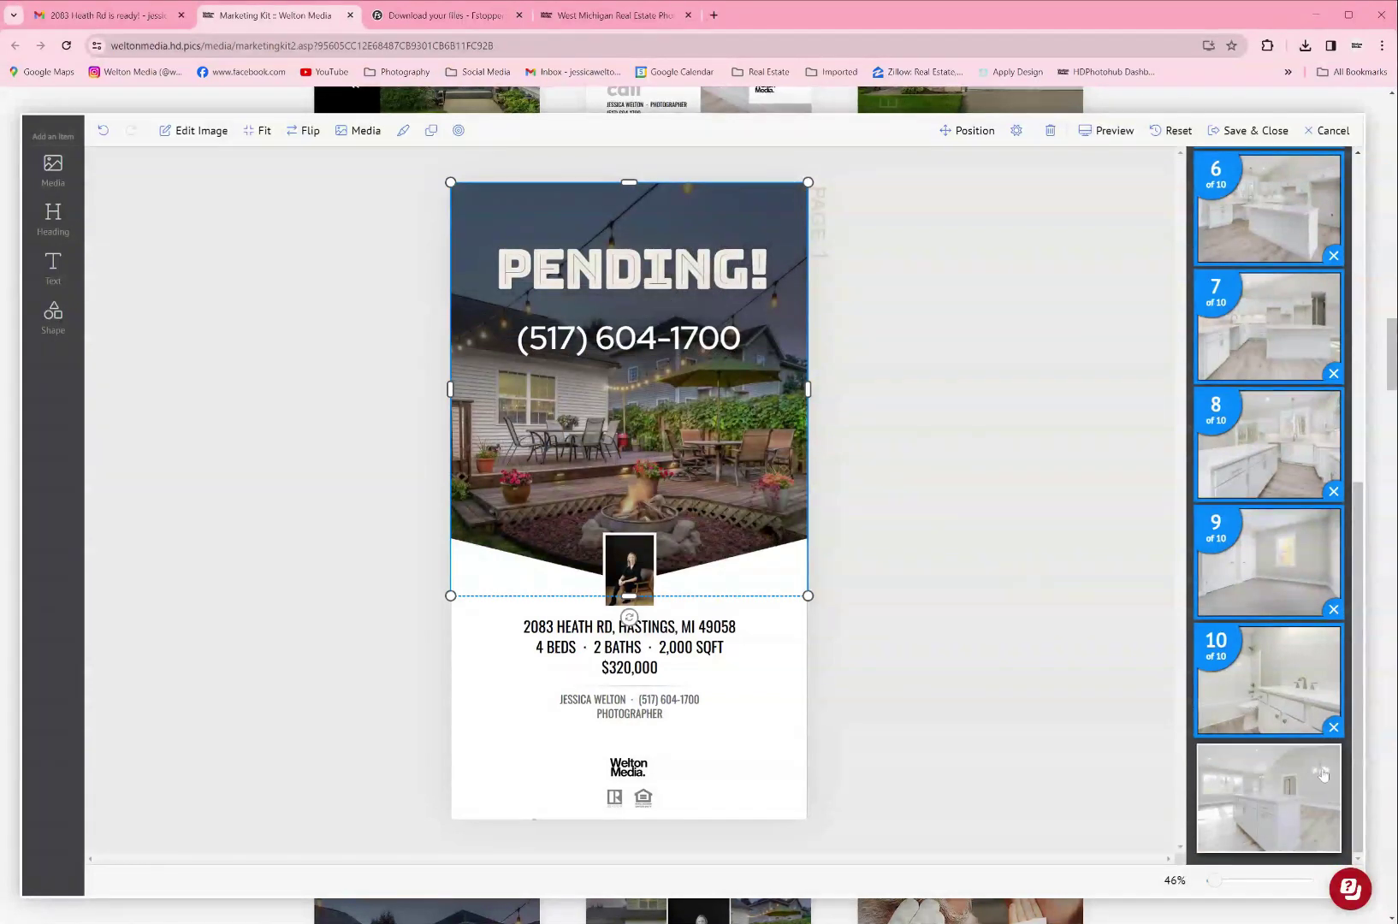
pyautogui.click(1265, 800)
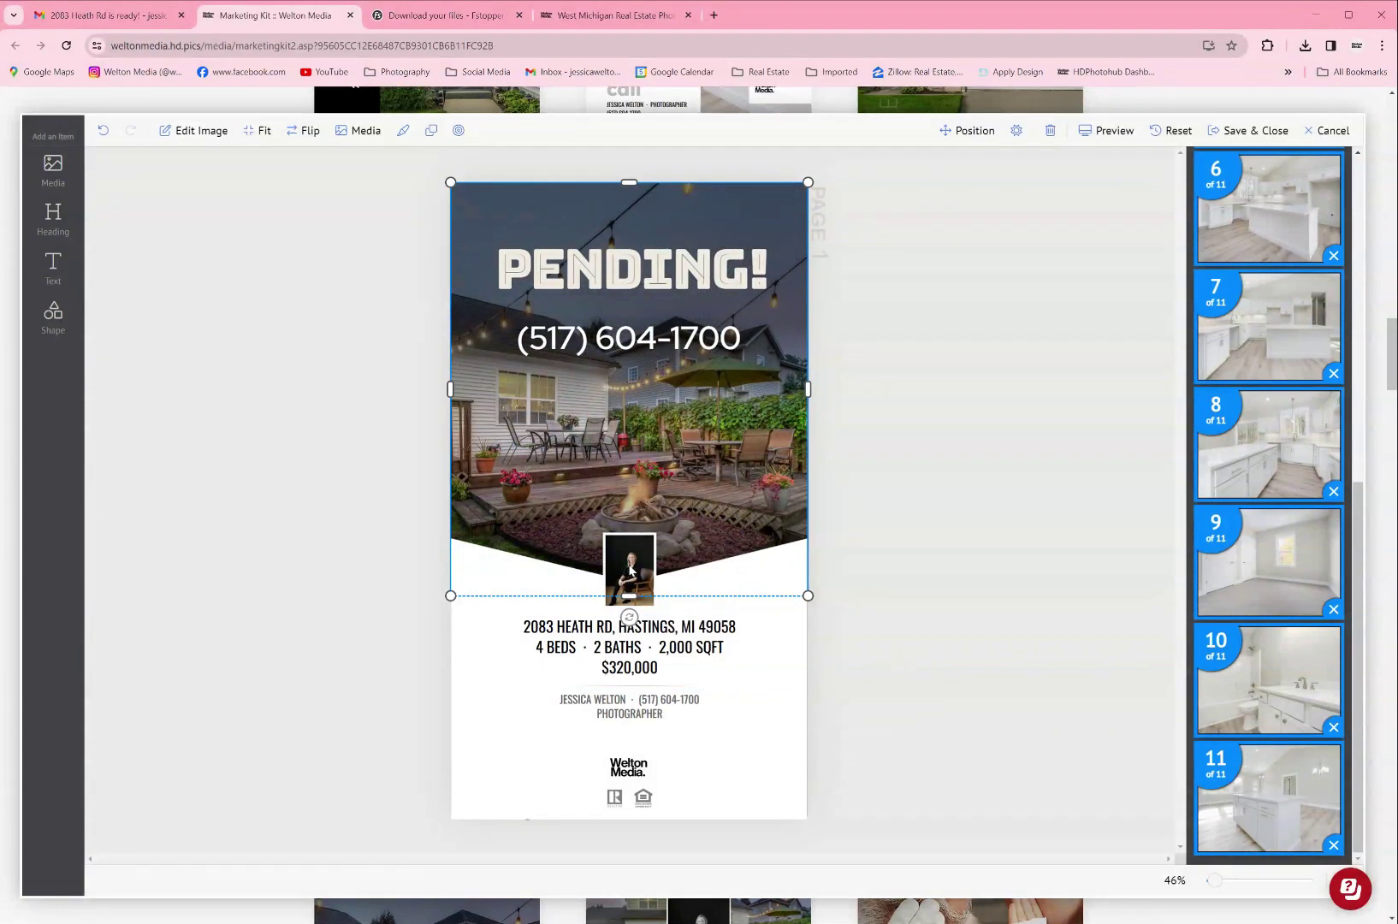
pyautogui.click(633, 640)
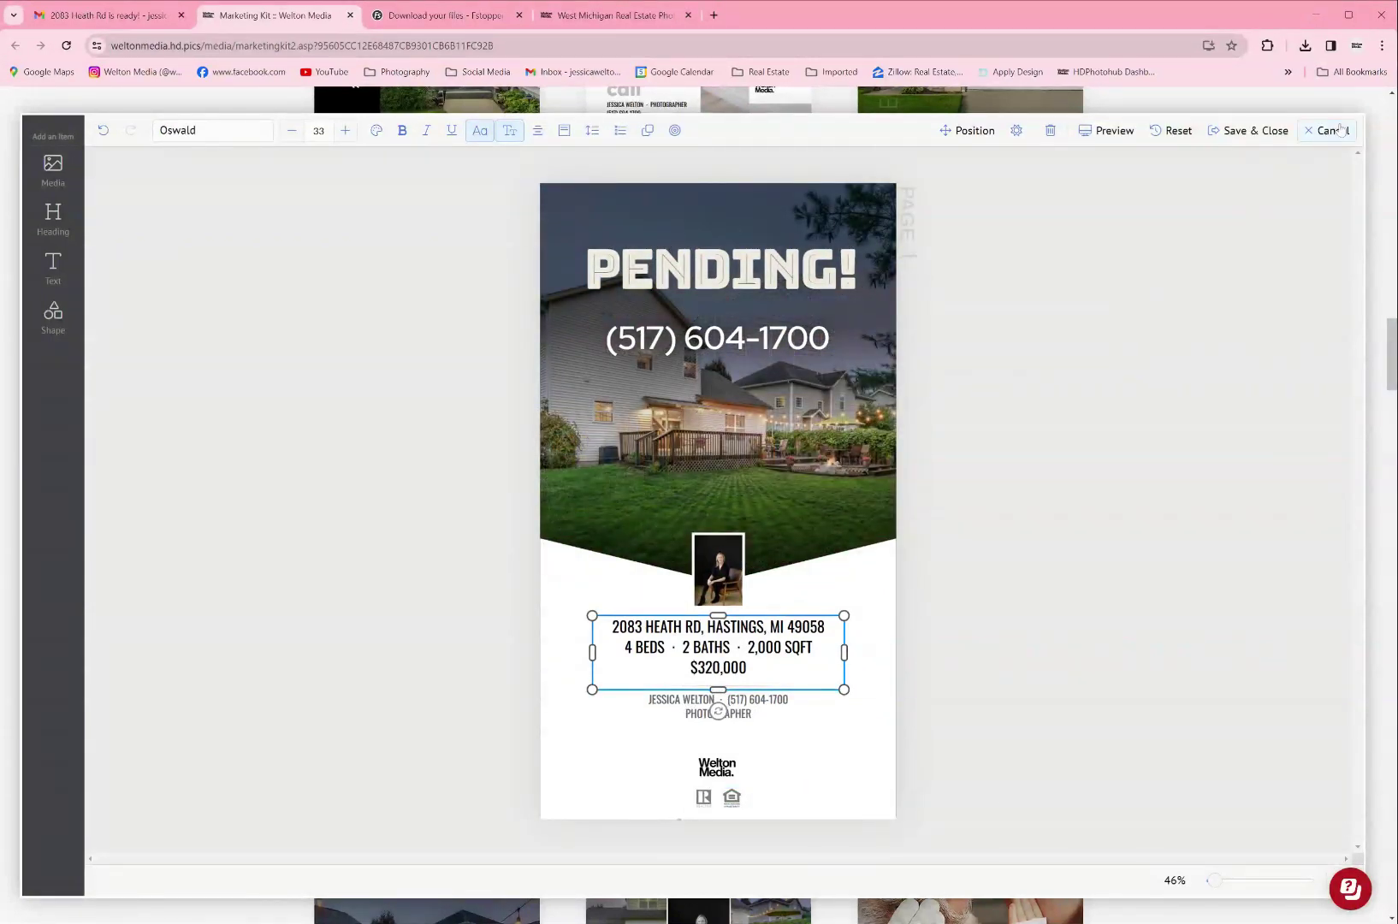
# Step: Watch the PENDING! flyer video preview, then close the editor without saving
pyautogui.click(1102, 130)
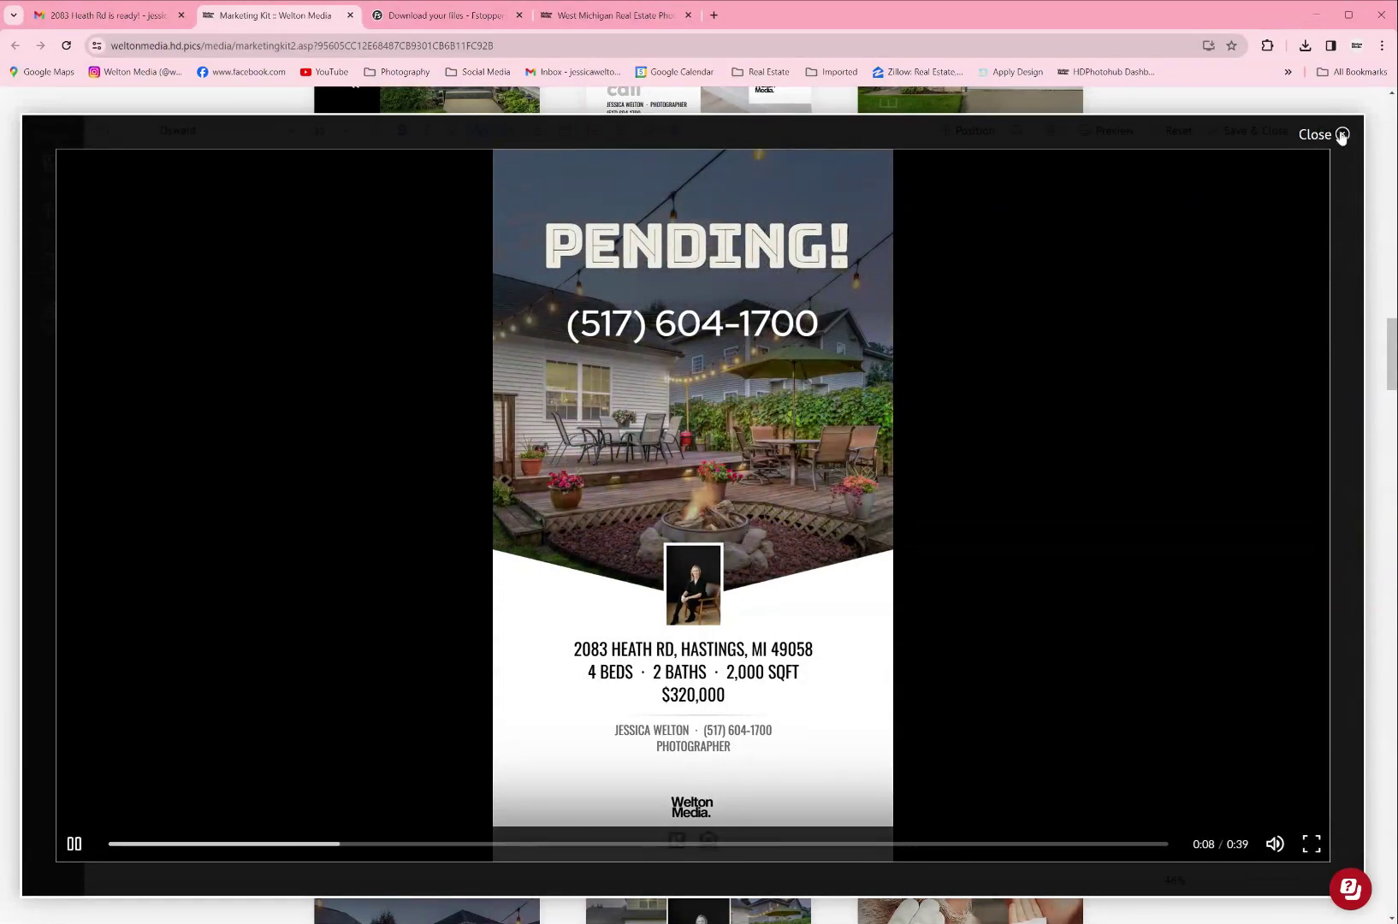
pyautogui.click(1340, 136)
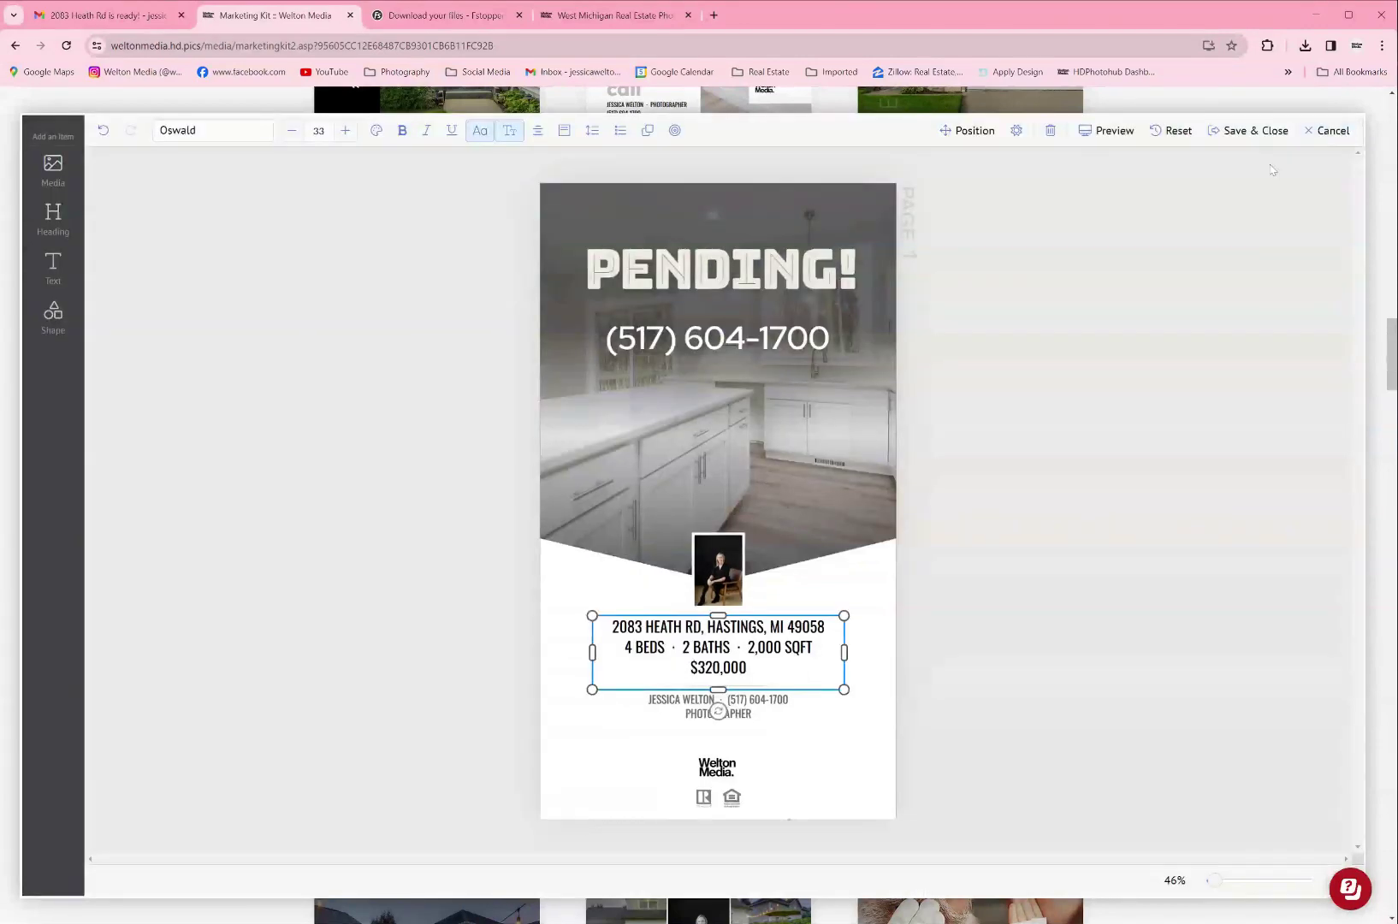
pyautogui.click(1017, 131)
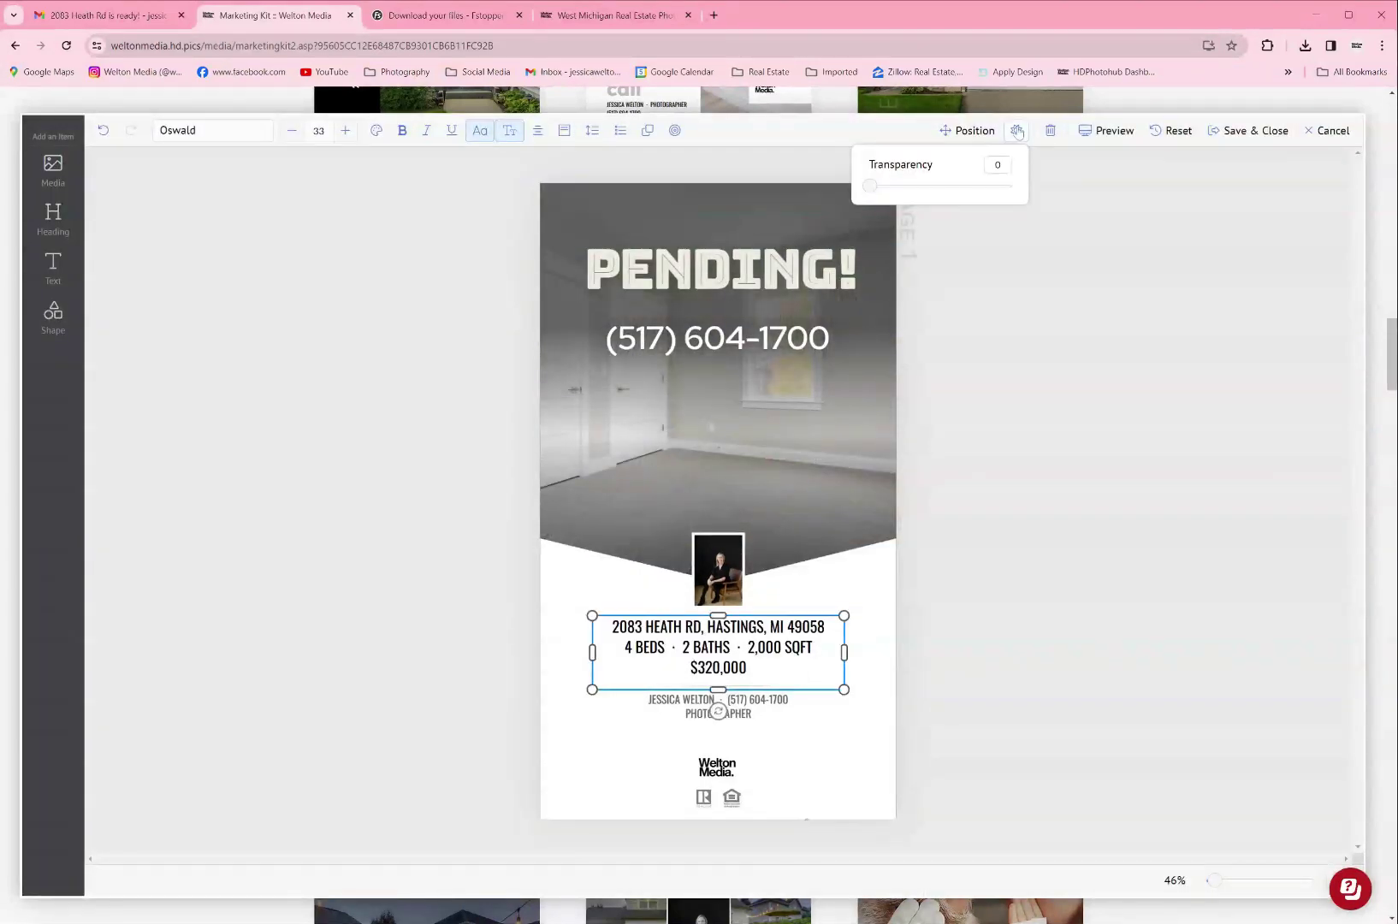
pyautogui.click(1111, 187)
pyautogui.click(1330, 130)
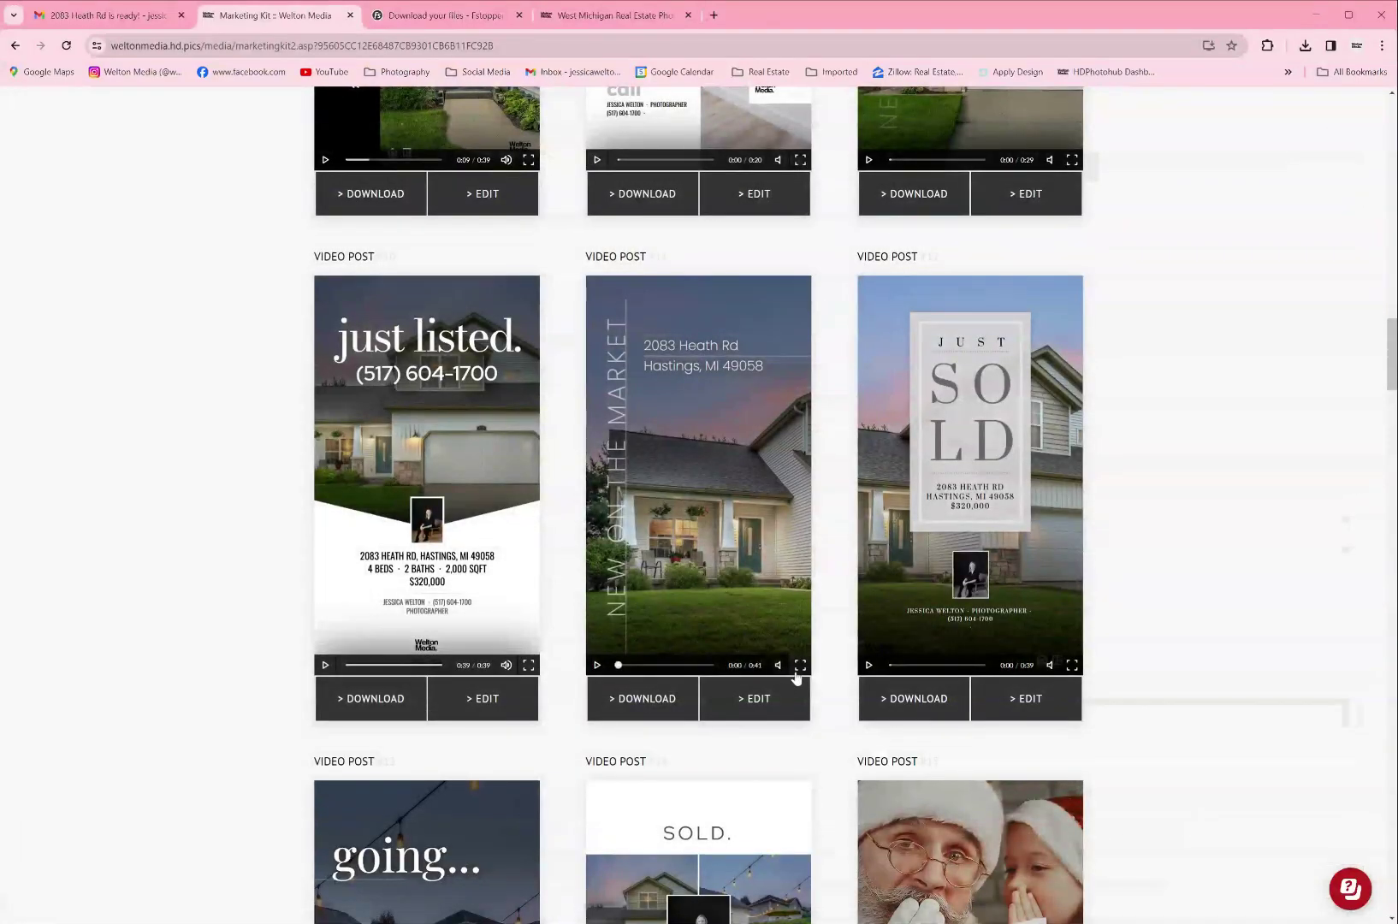
# Step: Scroll to Stories & Reels and expand it to show the extra story templates
pyautogui.scroll(-3, 800, 675)
pyautogui.scroll(-6, 800, 677)
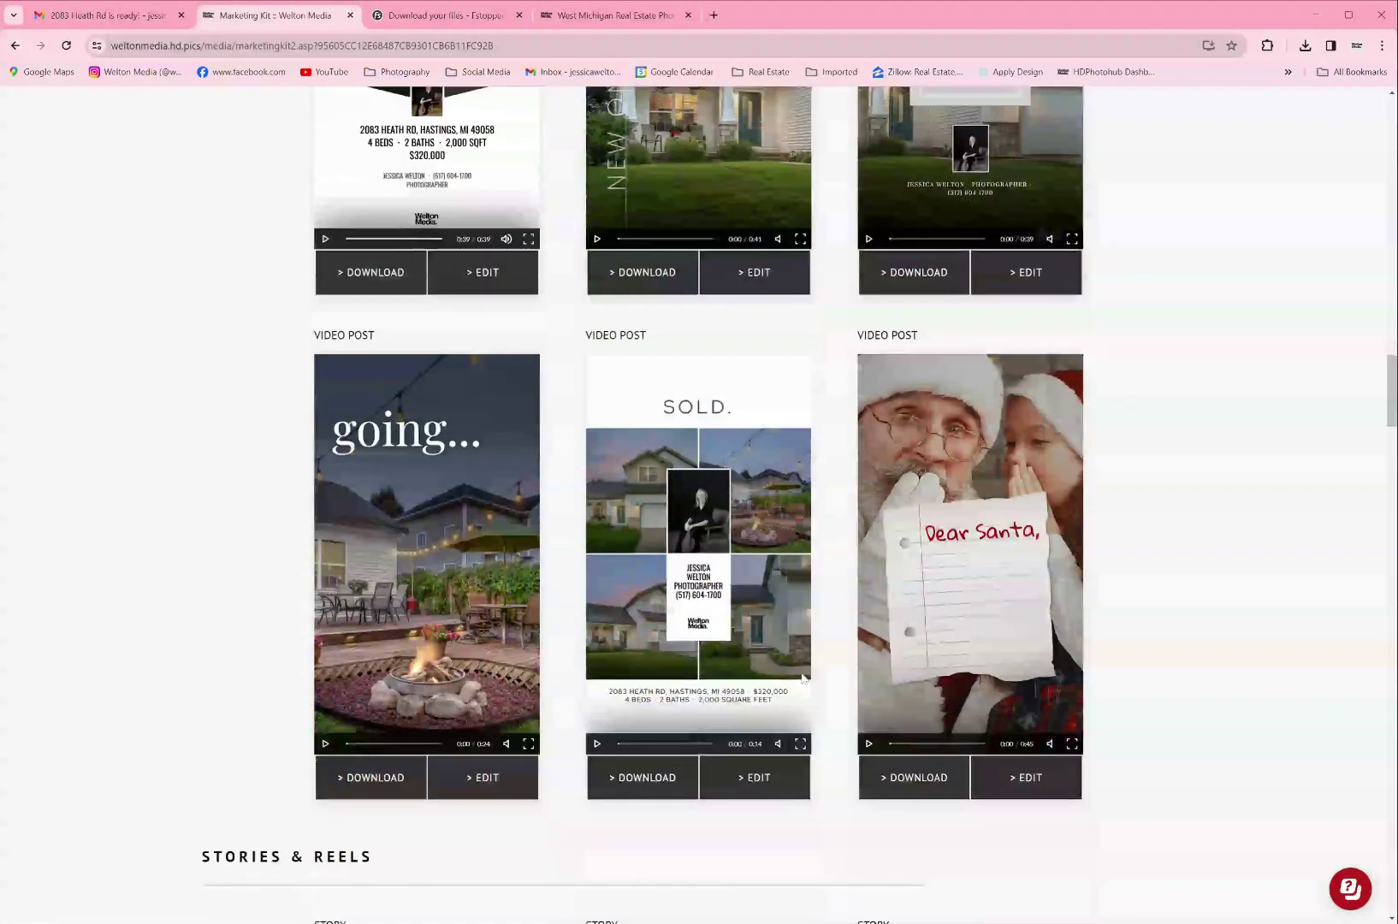
pyautogui.scroll(-4, 802, 670)
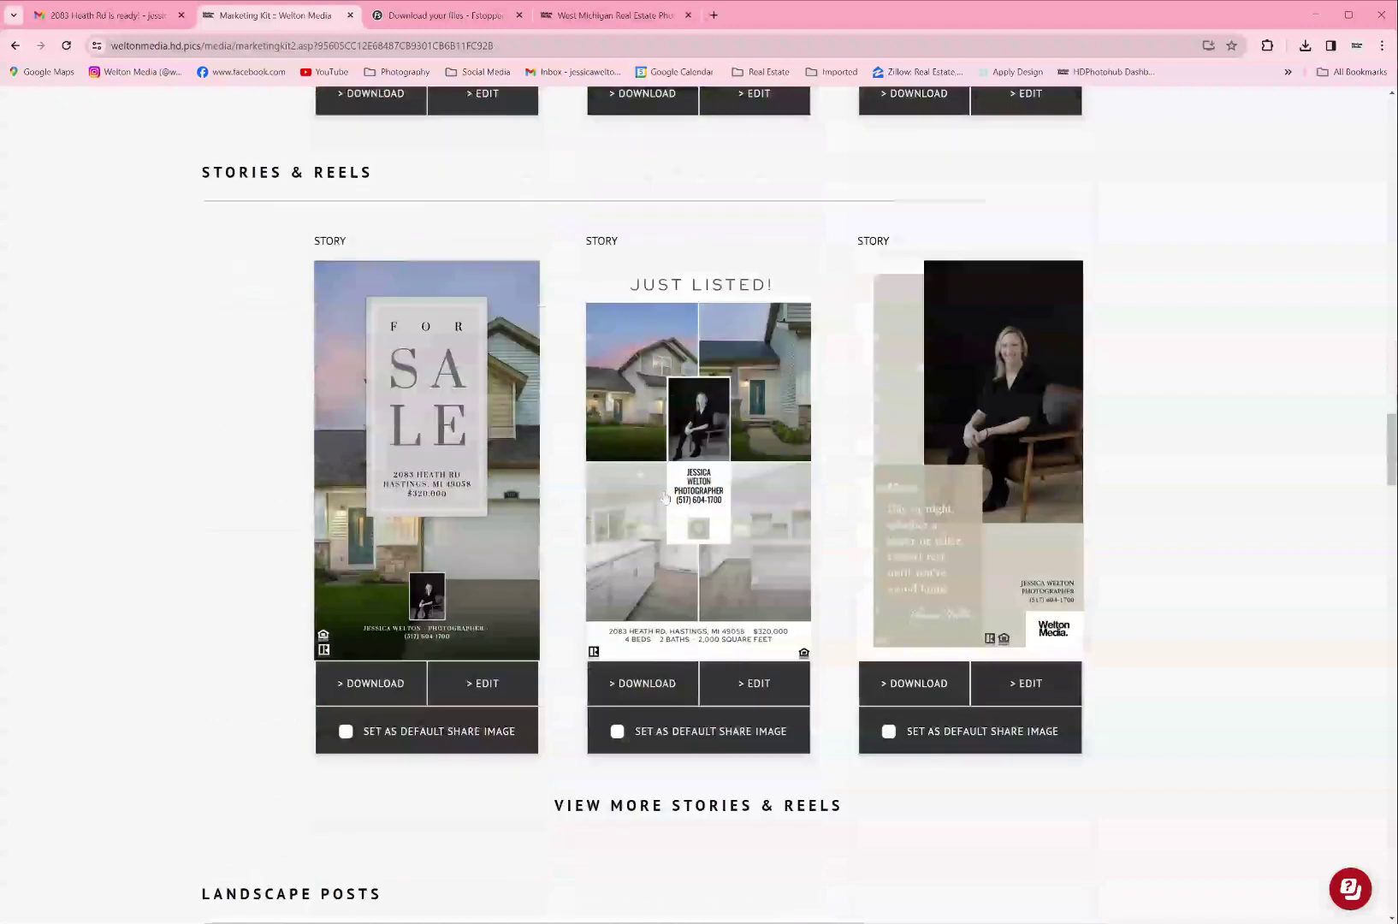
pyautogui.moveTo(213, 146); pyautogui.dragTo(374, 147)
pyautogui.click(250, 290)
pyautogui.scroll(-2, 432, 389)
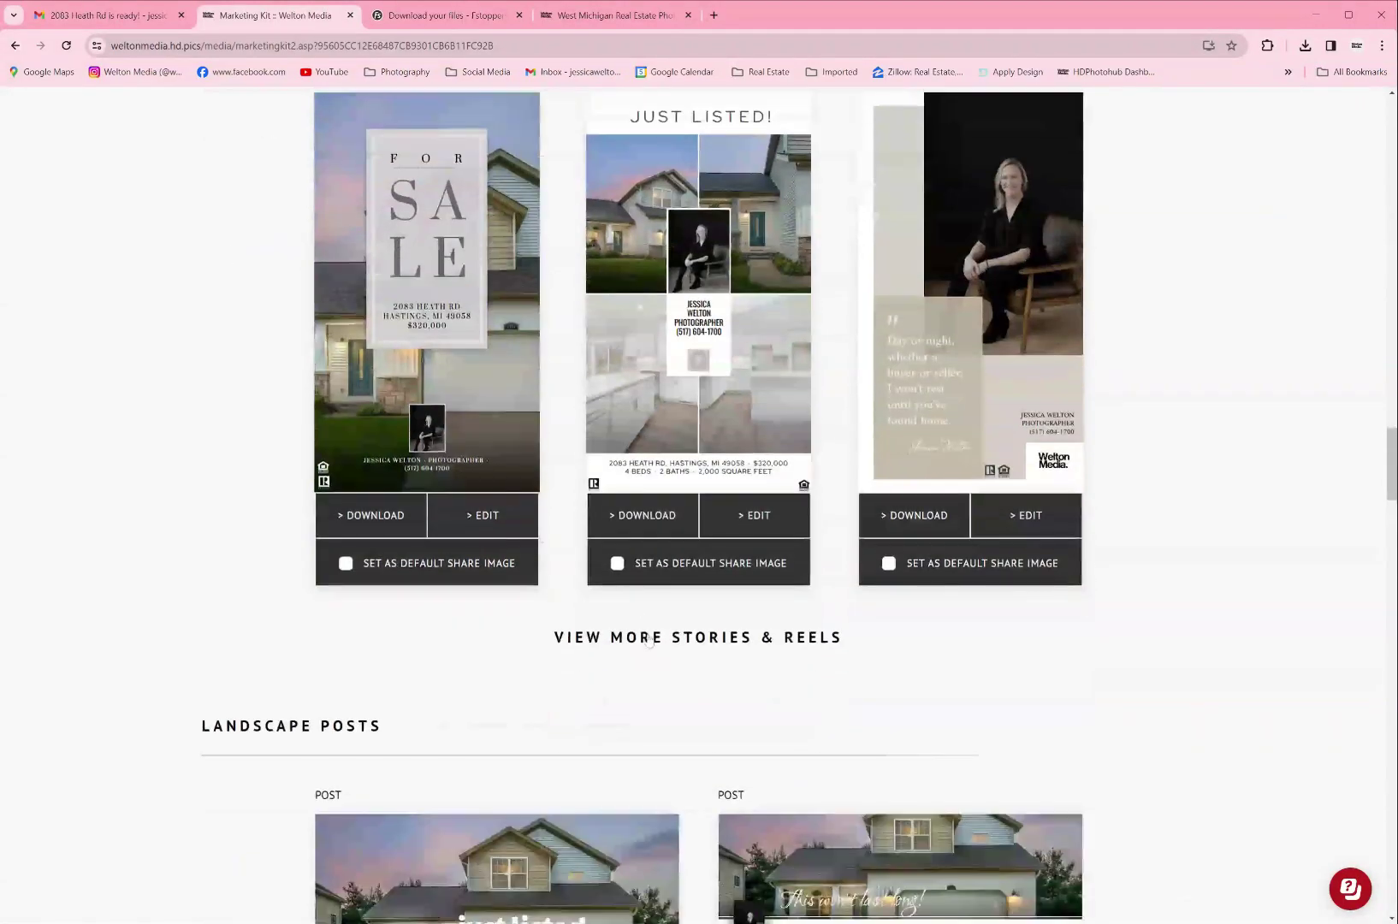
pyautogui.click(653, 638)
pyautogui.scroll(8, 940, 370)
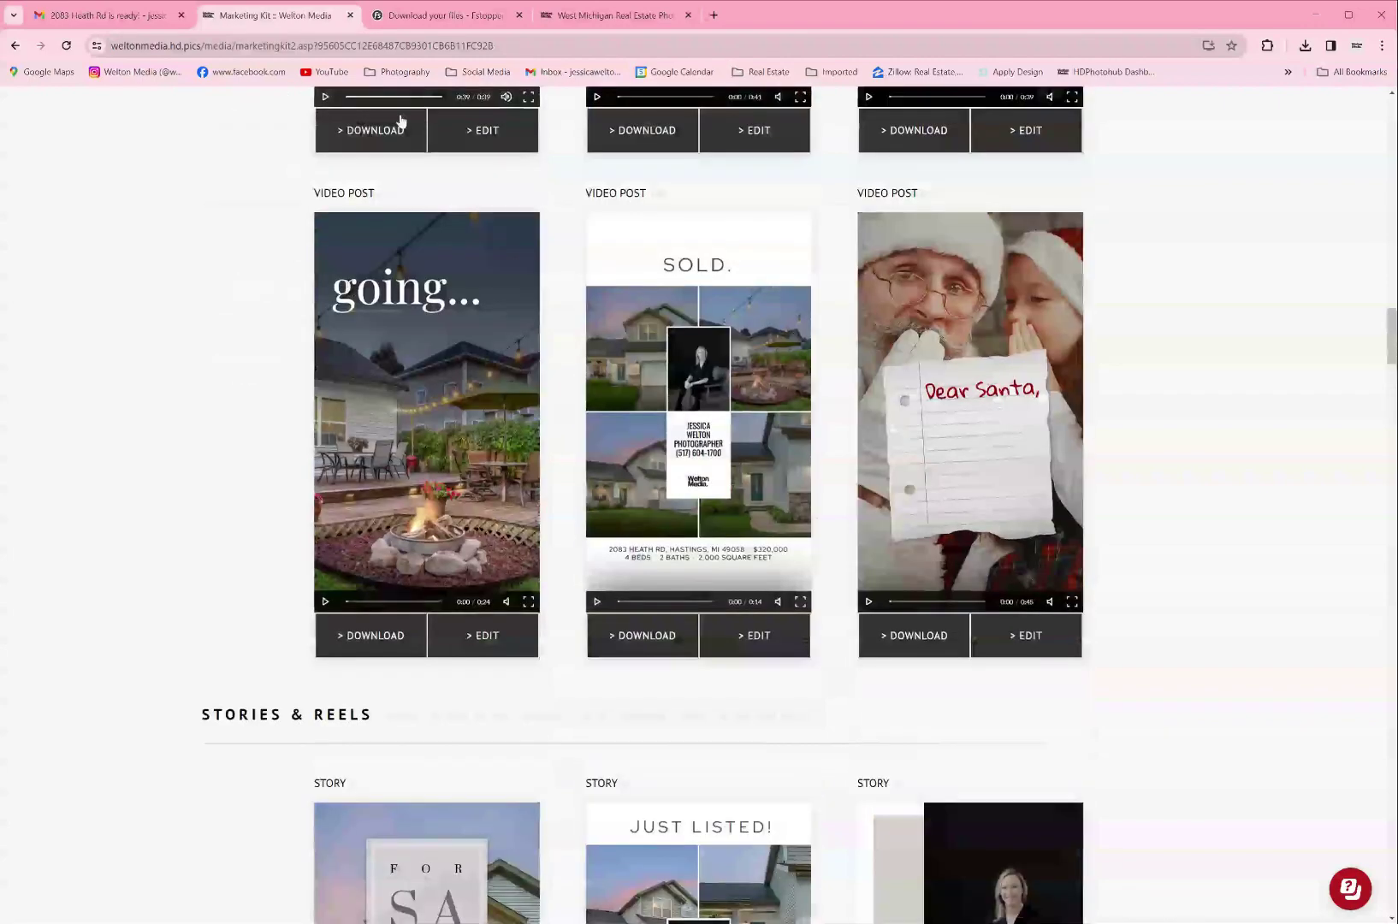
pyautogui.scroll(-3, 982, 521)
pyautogui.scroll(-5, 982, 521)
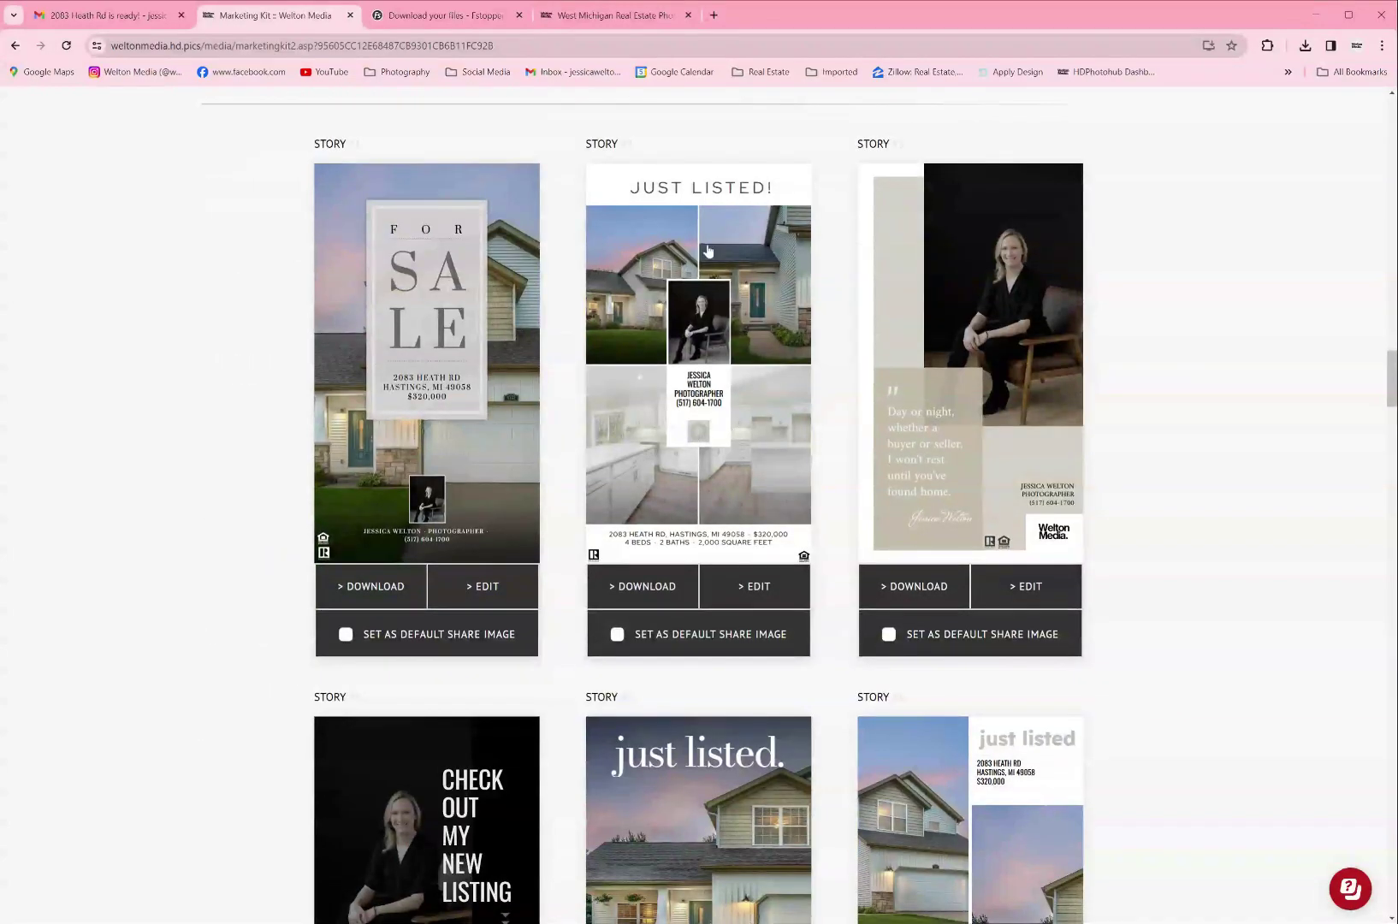
pyautogui.scroll(-2, 1000, 314)
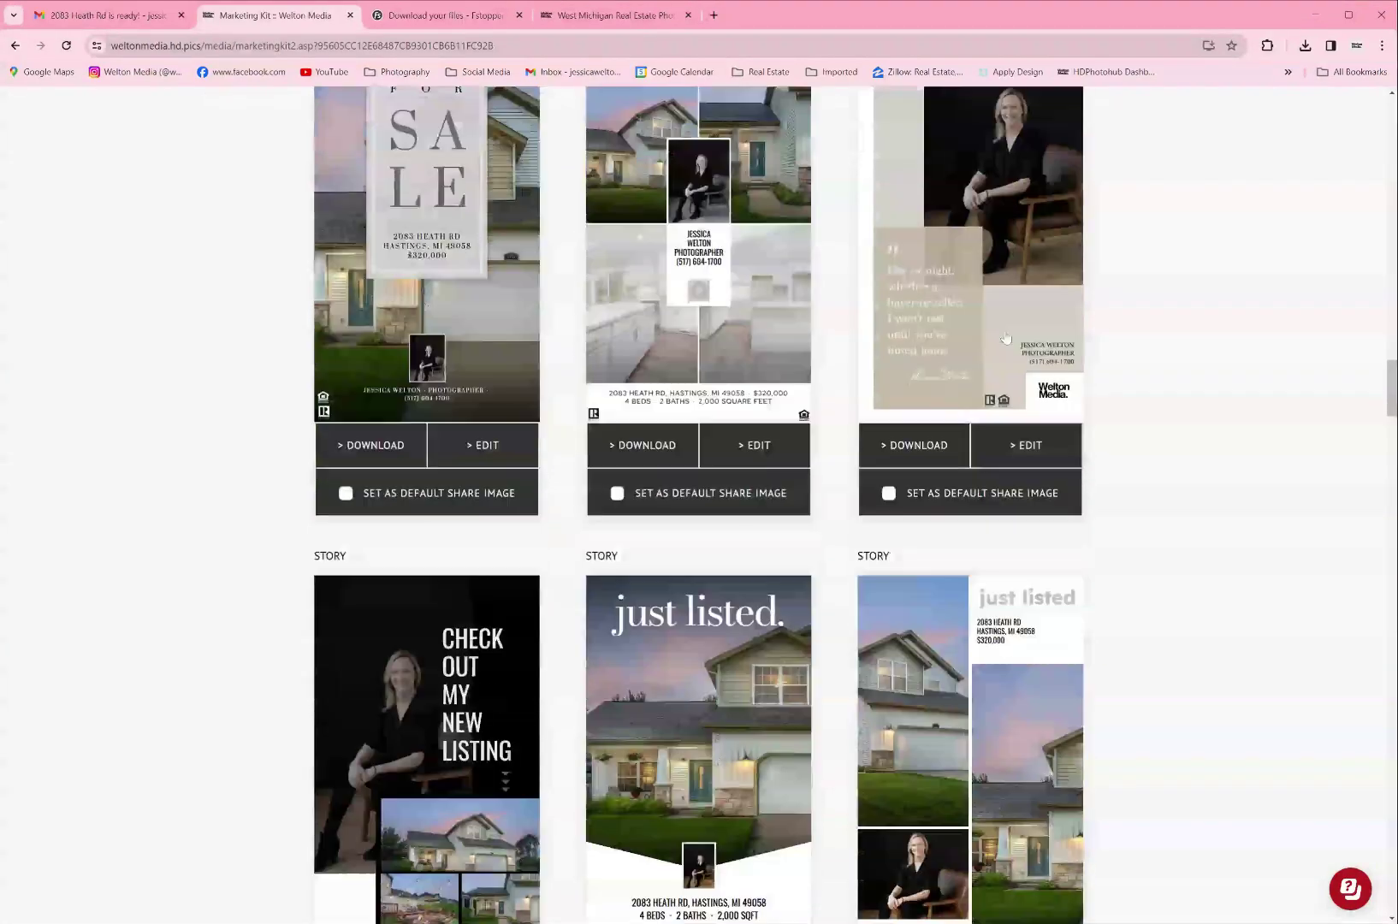
pyautogui.scroll(2, 959, 352)
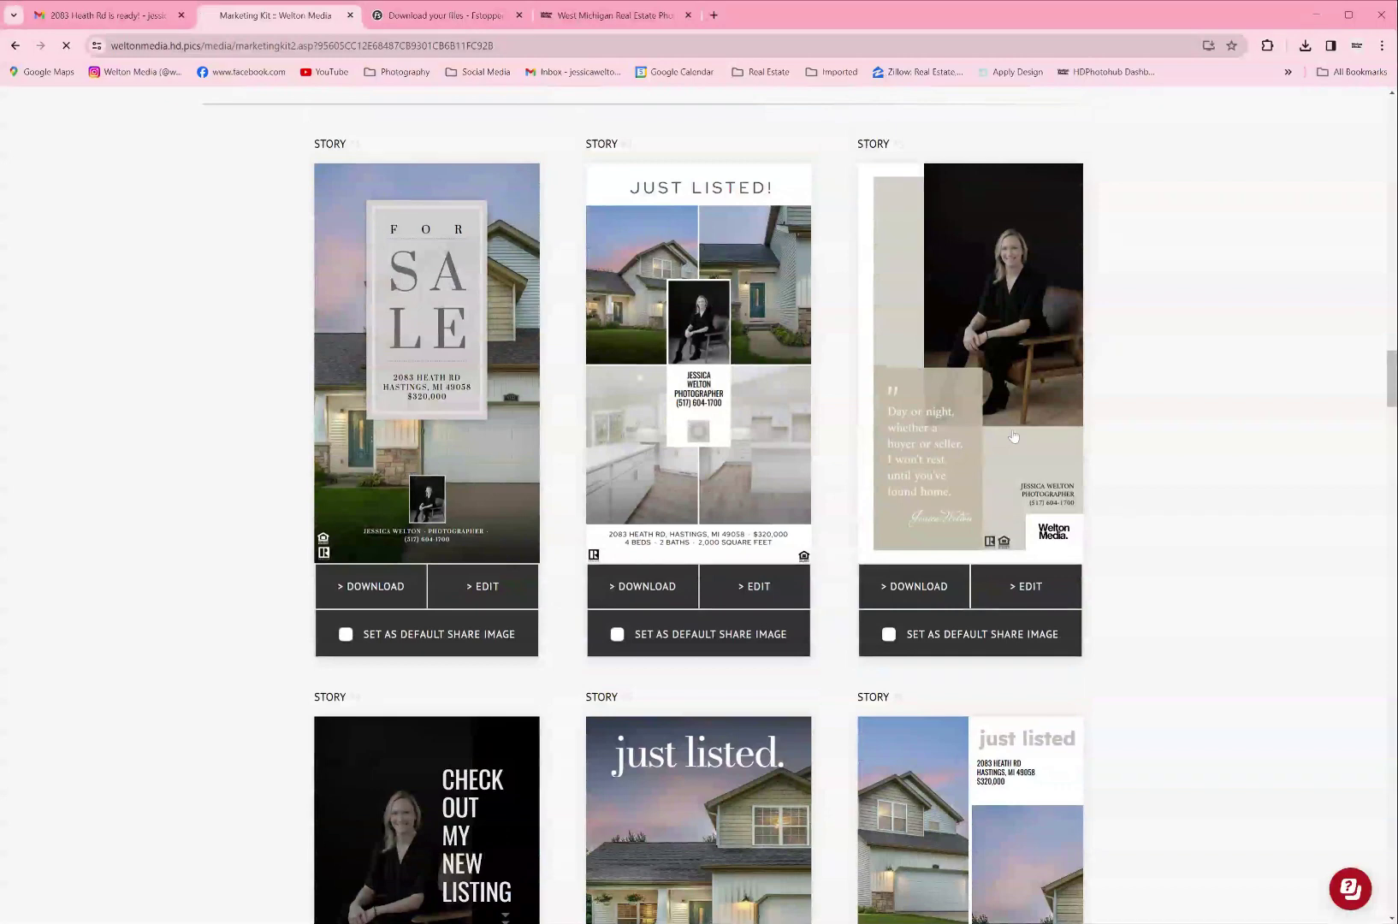
# Step: Replace the testimonial story's quote with a client review praising the photography
pyautogui.click(1026, 586)
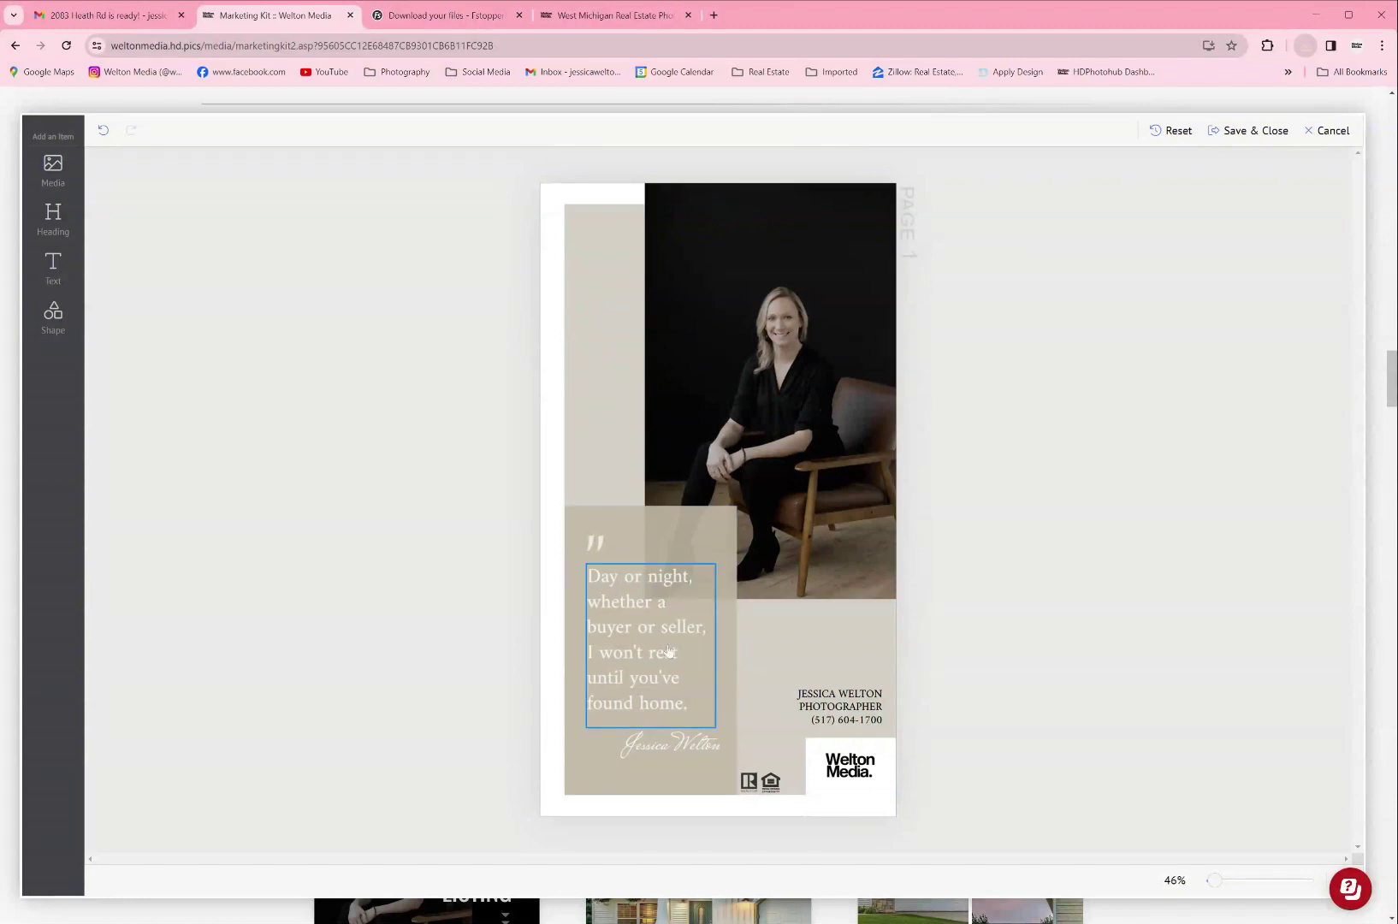
pyautogui.click(655, 648)
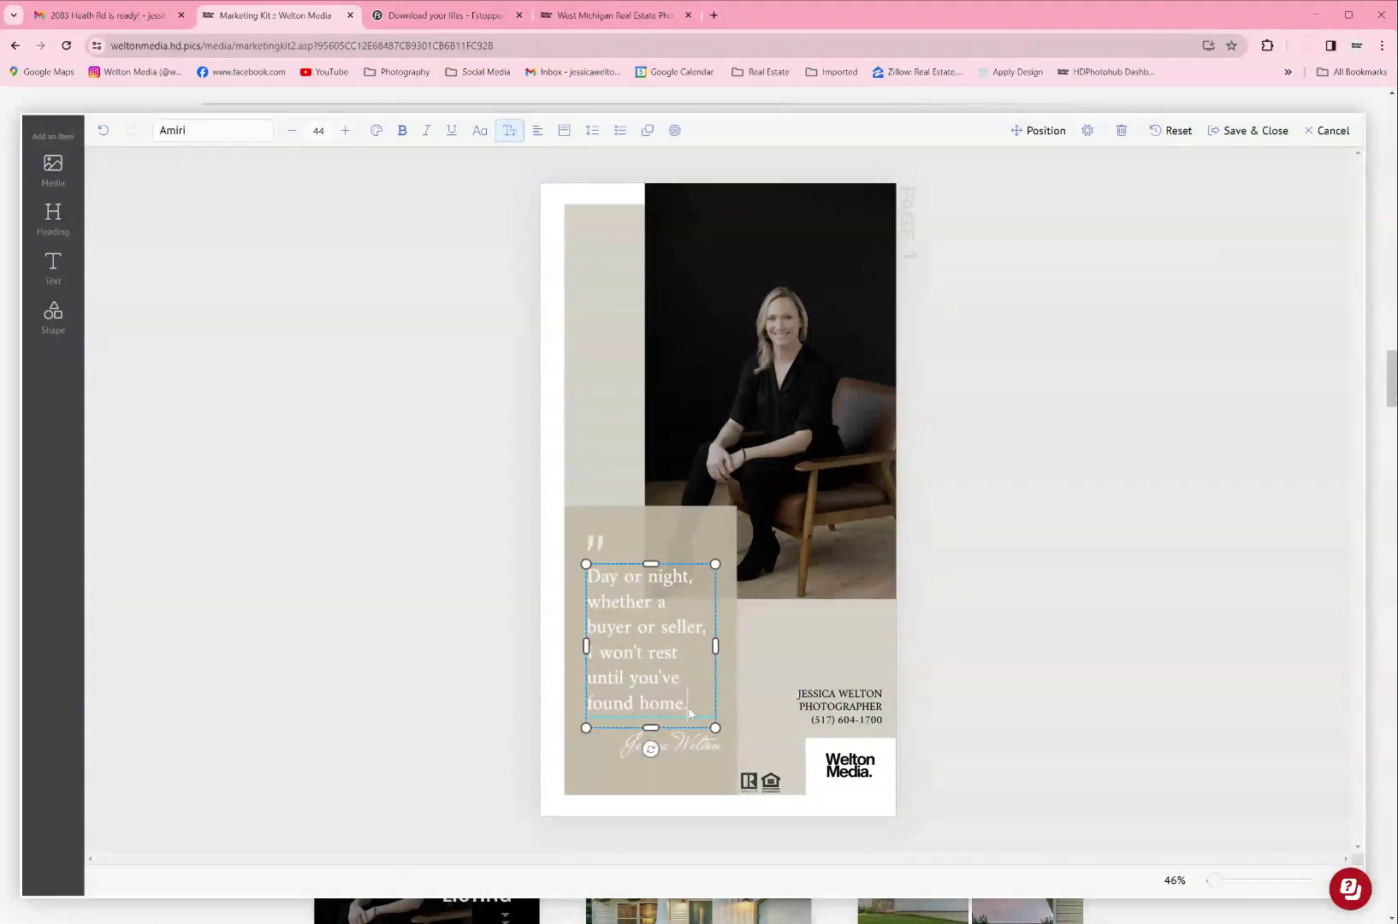
pyautogui.moveTo(688, 705); pyautogui.dragTo(580, 589)
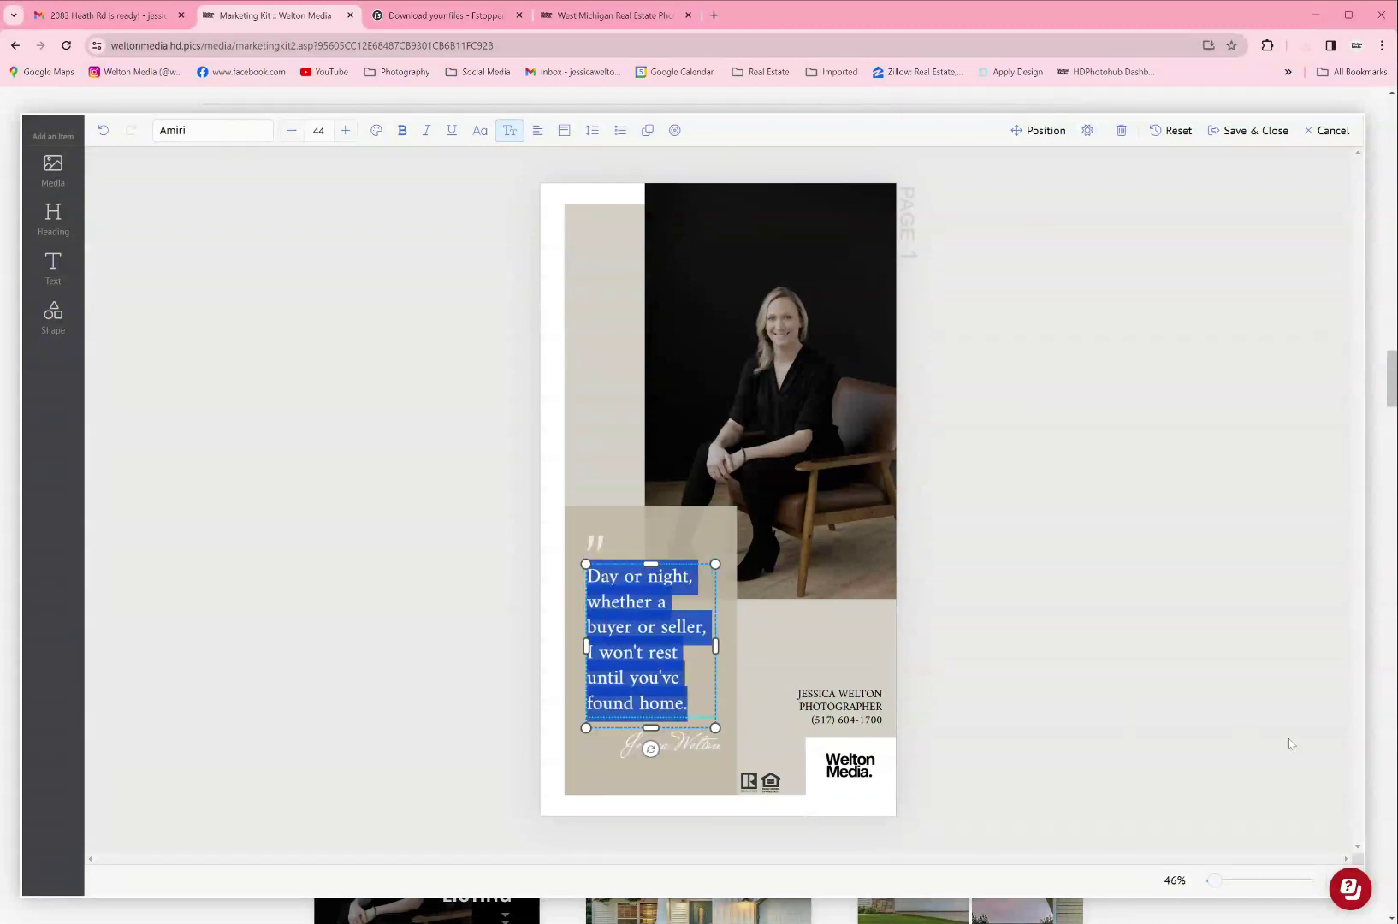
pyautogui.write('Jessica Welton did a')
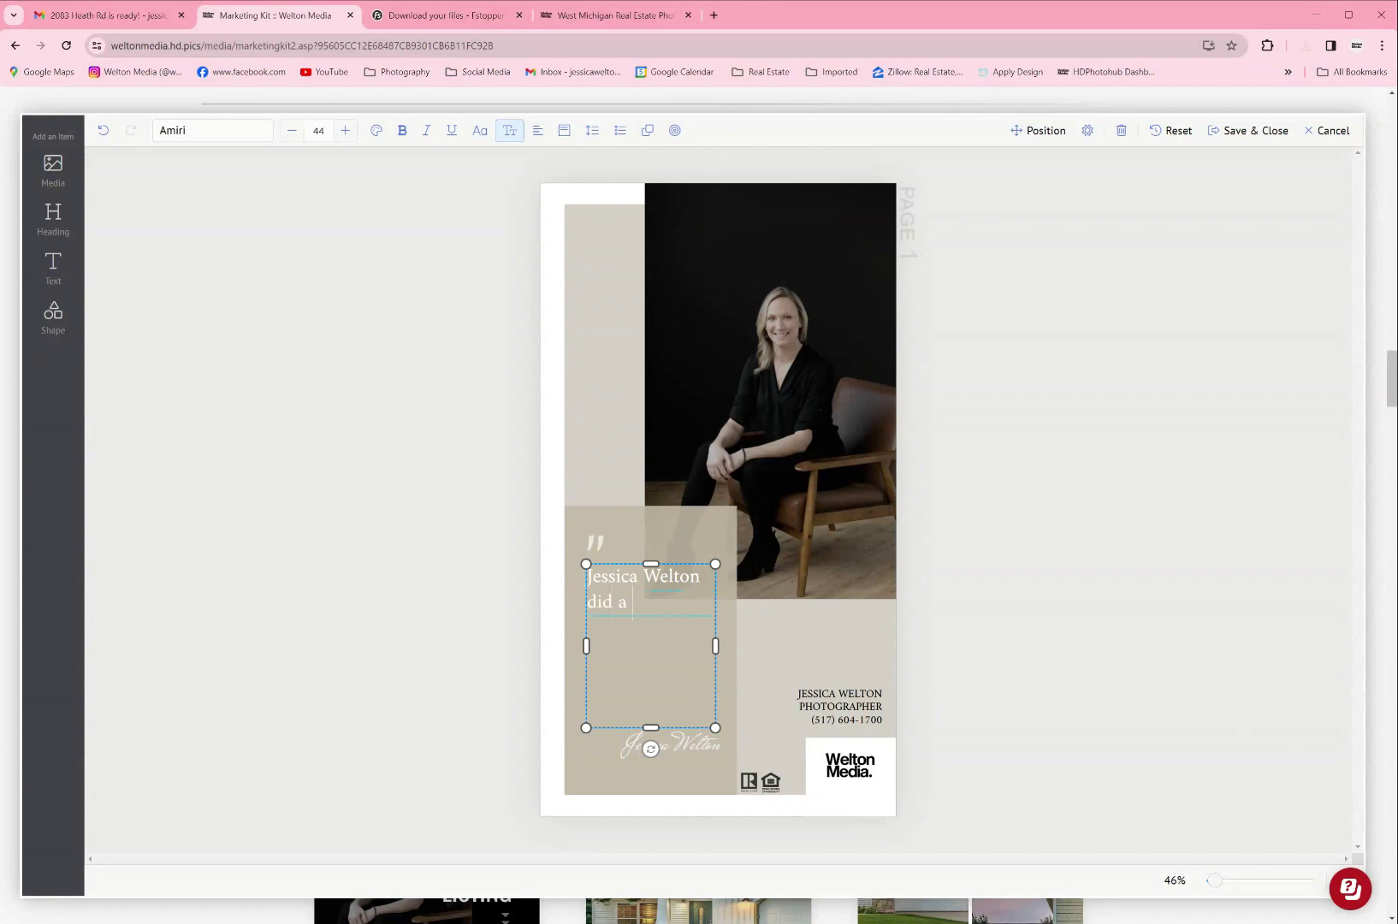
pyautogui.write('with')
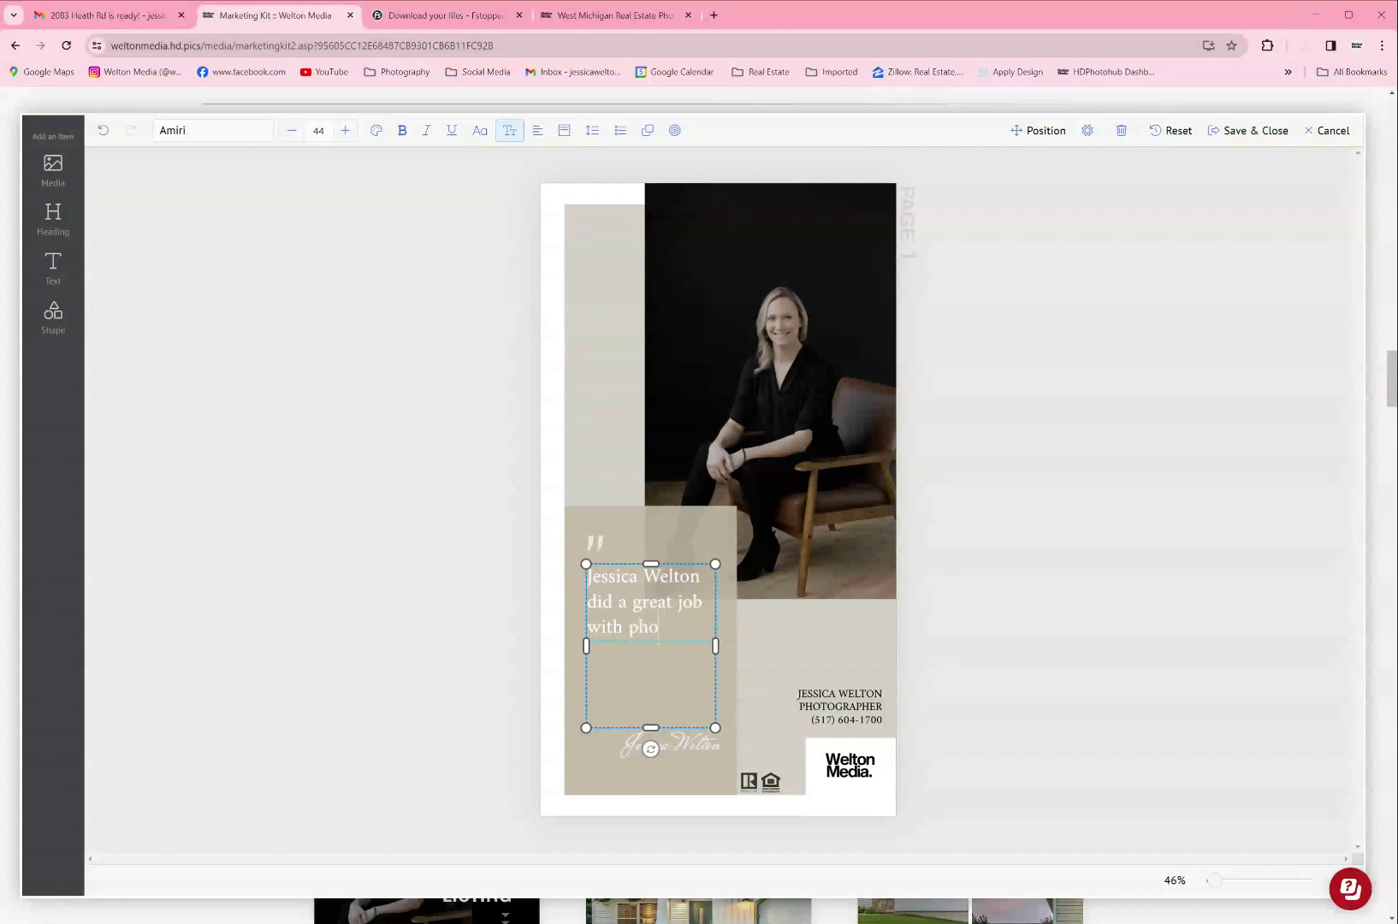
pyautogui.write('photographing my home.')
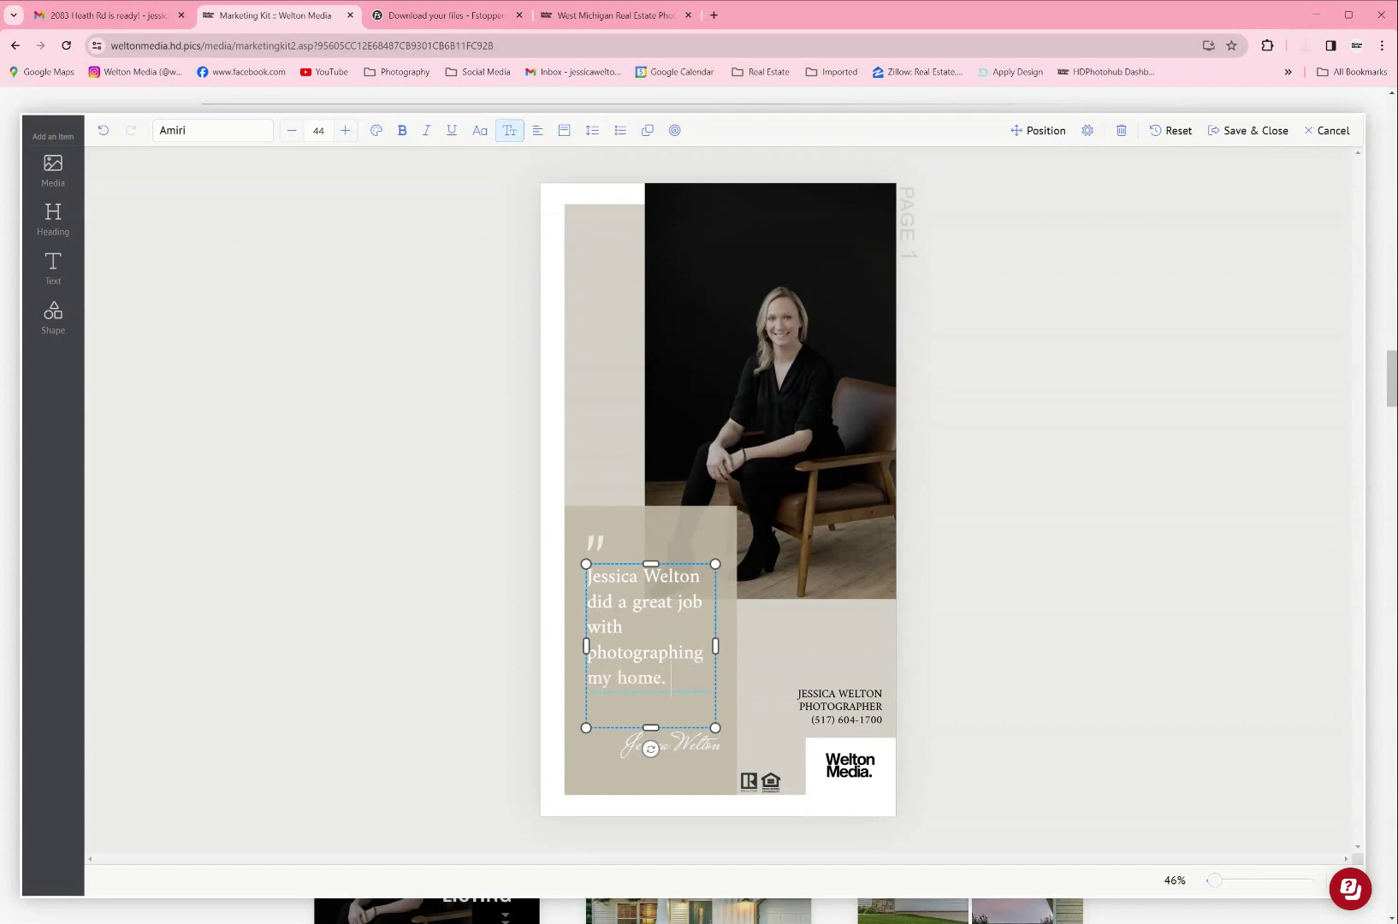
pyautogui.click(1183, 657)
# Step: Change the signature to the client's name and try a house photo before restoring the portrait
pyautogui.doubleClick(655, 750)
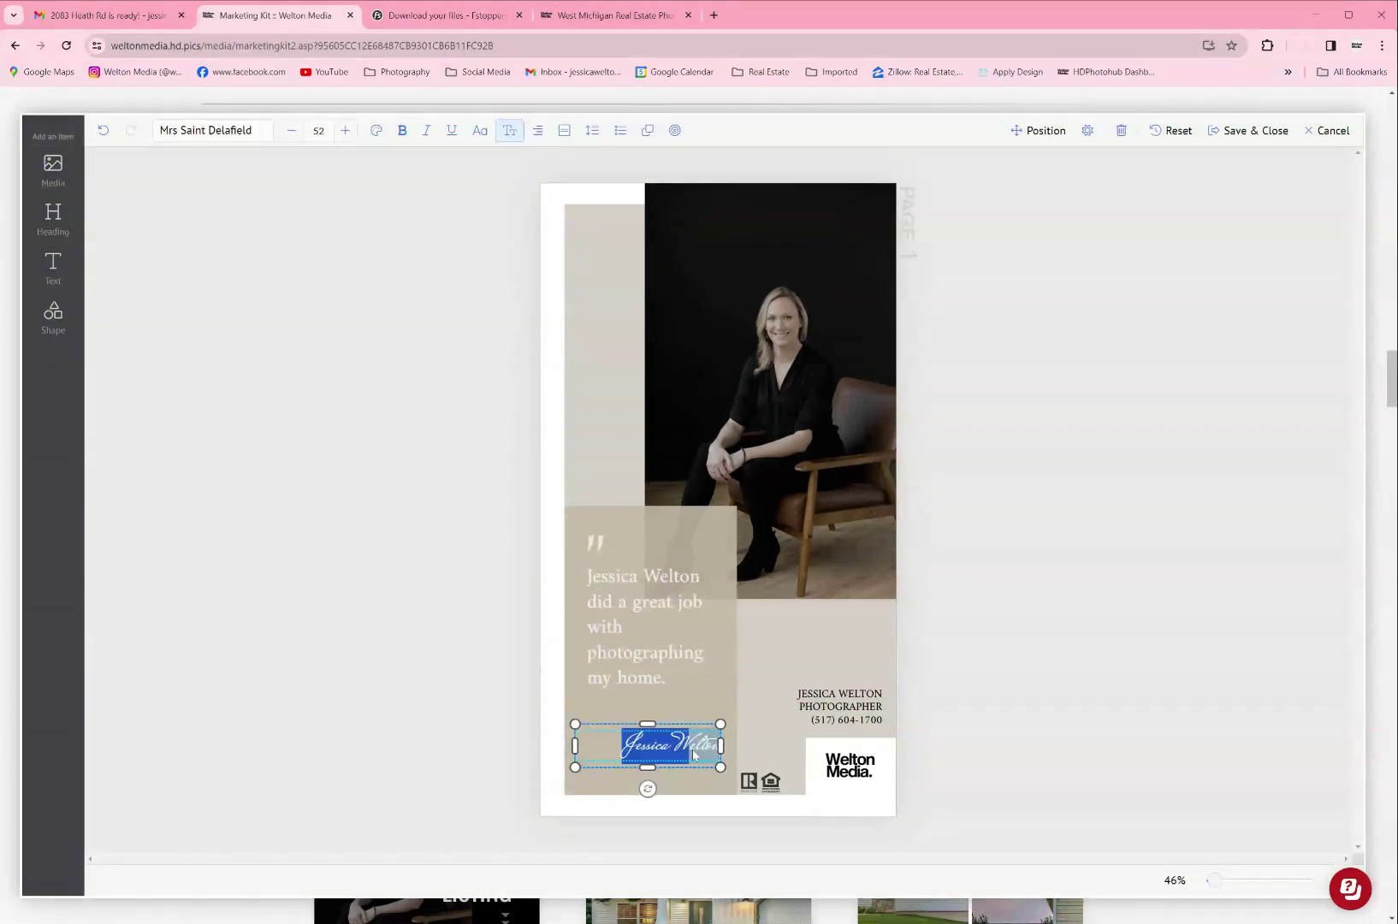
pyautogui.press('BackSpace')
pyautogui.click(735, 477)
pyautogui.click(735, 476)
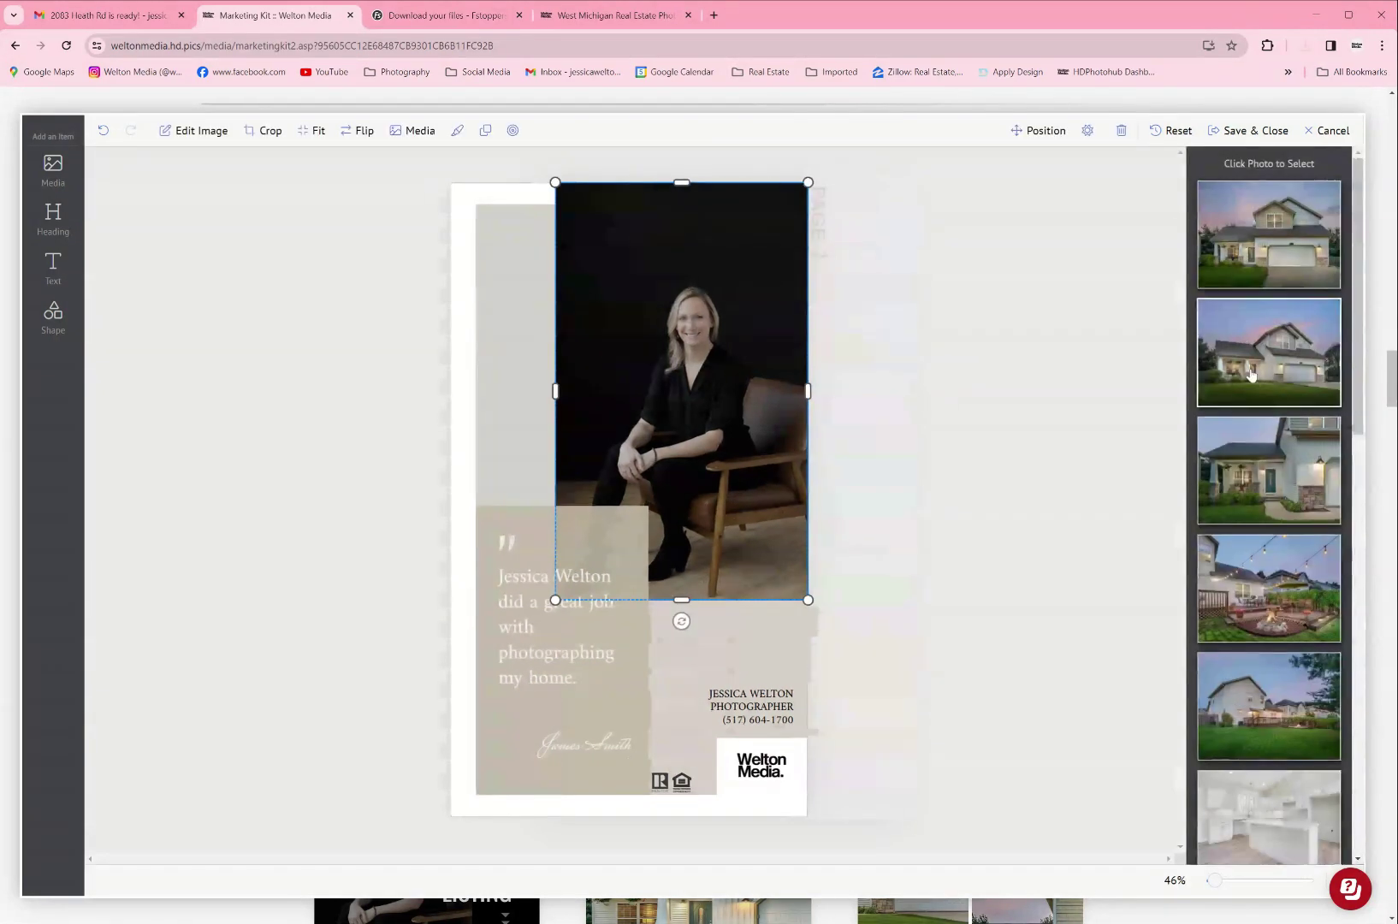
pyautogui.click(1268, 231)
pyautogui.scroll(-5, 1268, 427)
pyautogui.click(1268, 445)
# Step: Close the editor and briefly view the Check Out My New Listing and just listed stories
pyautogui.click(1322, 130)
pyautogui.scroll(-4, 484, 513)
pyautogui.click(483, 640)
pyautogui.click(1331, 130)
pyautogui.click(483, 556)
pyautogui.click(1331, 130)
pyautogui.scroll(-5, 1177, 307)
pyautogui.scroll(-12, 1176, 306)
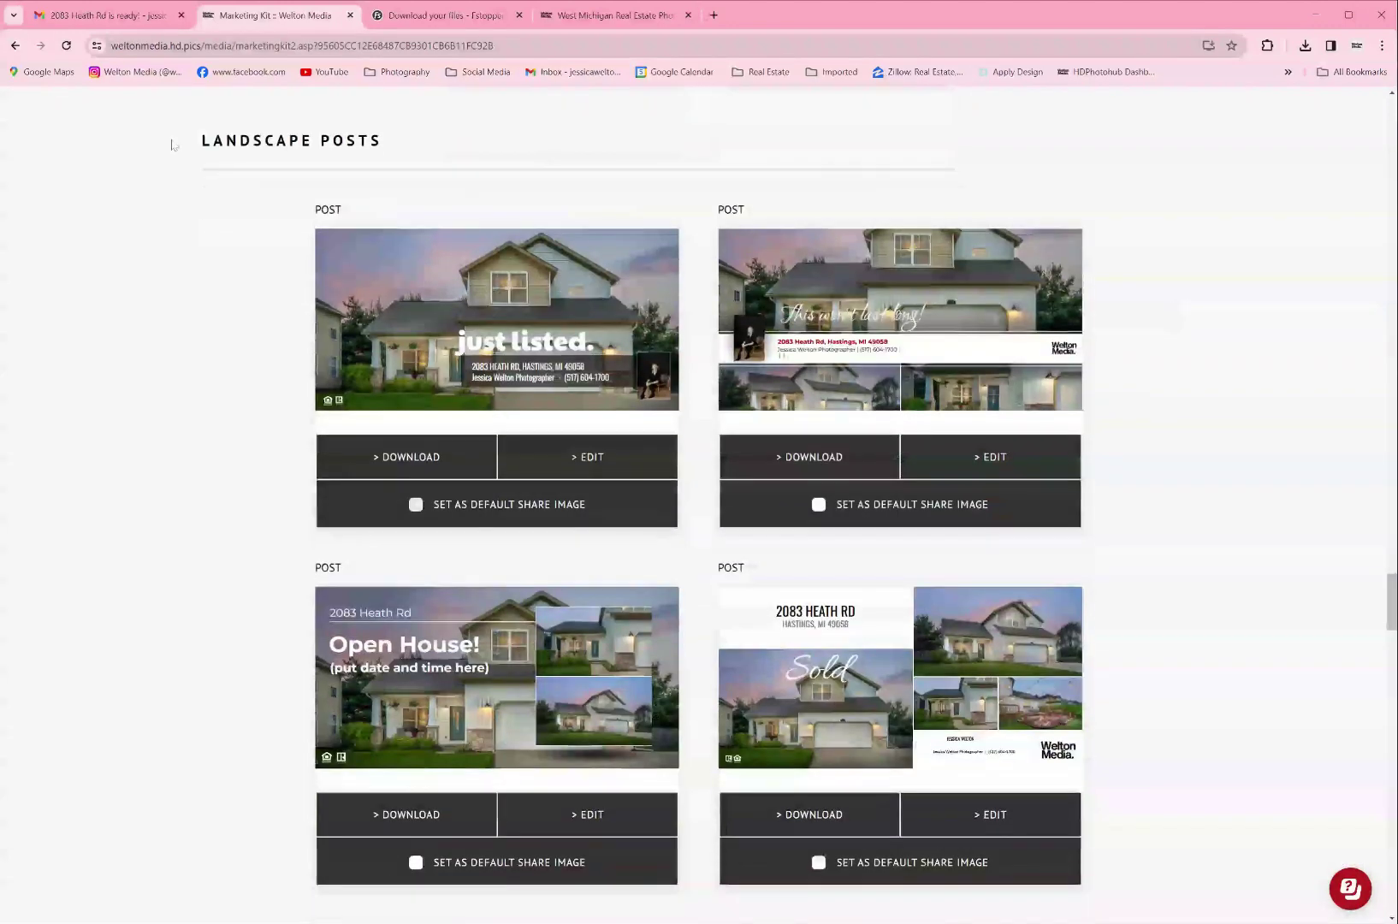
# Step: Look at the just listed landscape post and the Open House! square post in the editor
pyautogui.moveTo(199, 142); pyautogui.dragTo(381, 142)
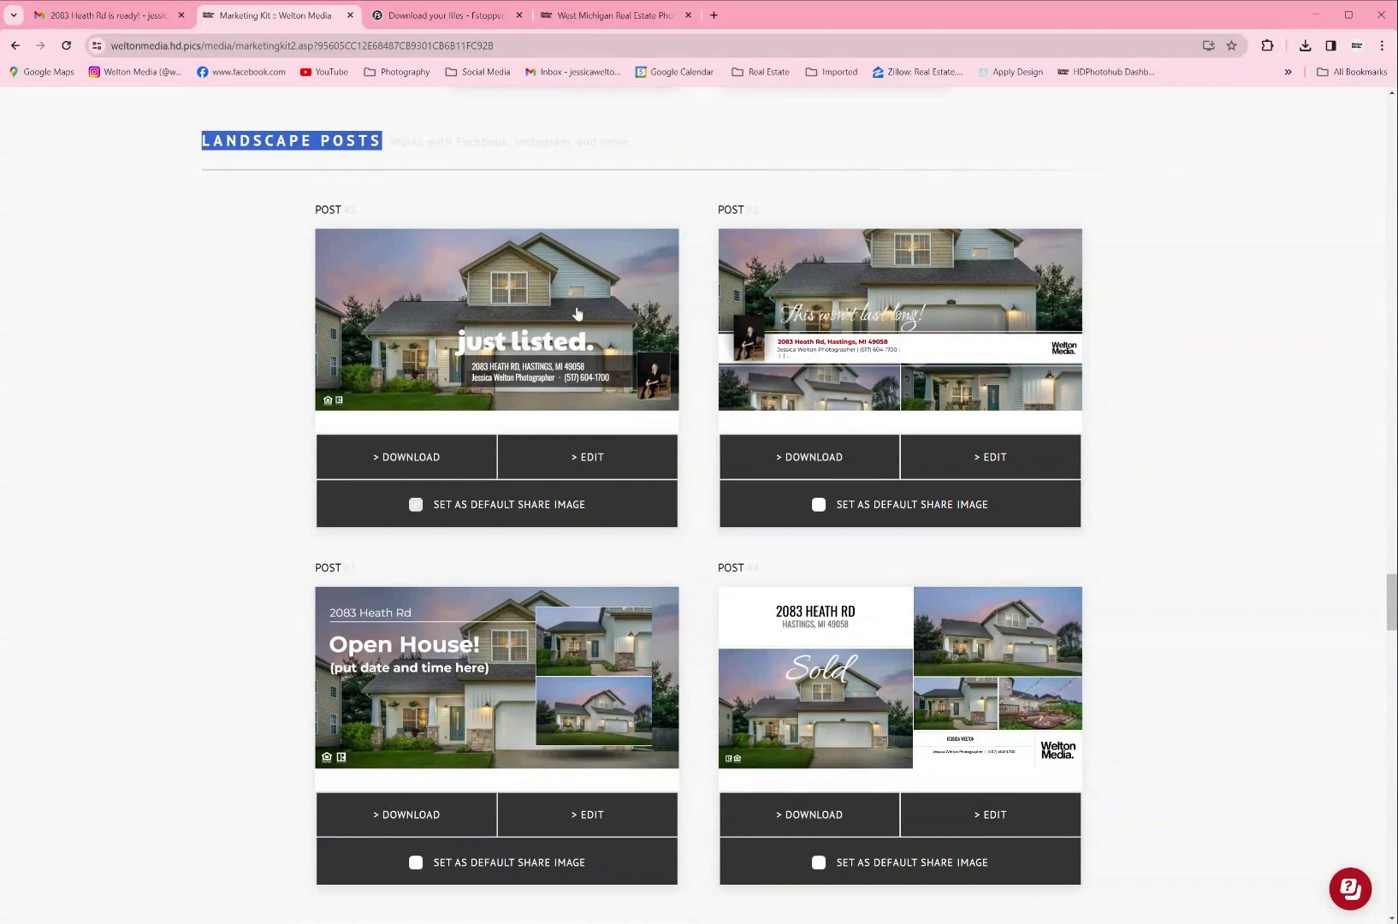
pyautogui.click(583, 462)
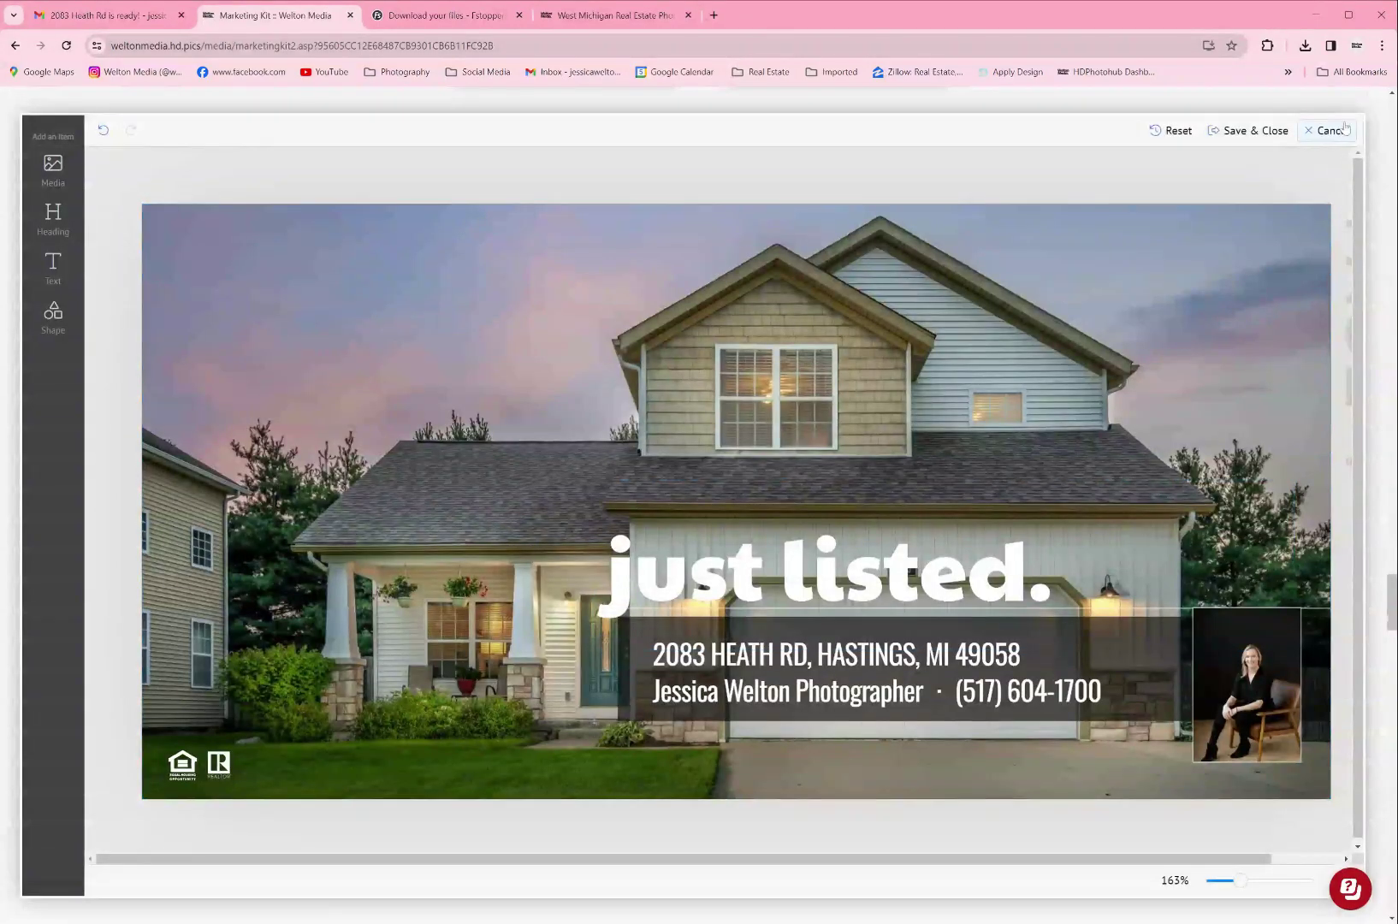
pyautogui.click(1329, 130)
pyautogui.scroll(-1, 1195, 288)
pyautogui.scroll(-5, 1195, 288)
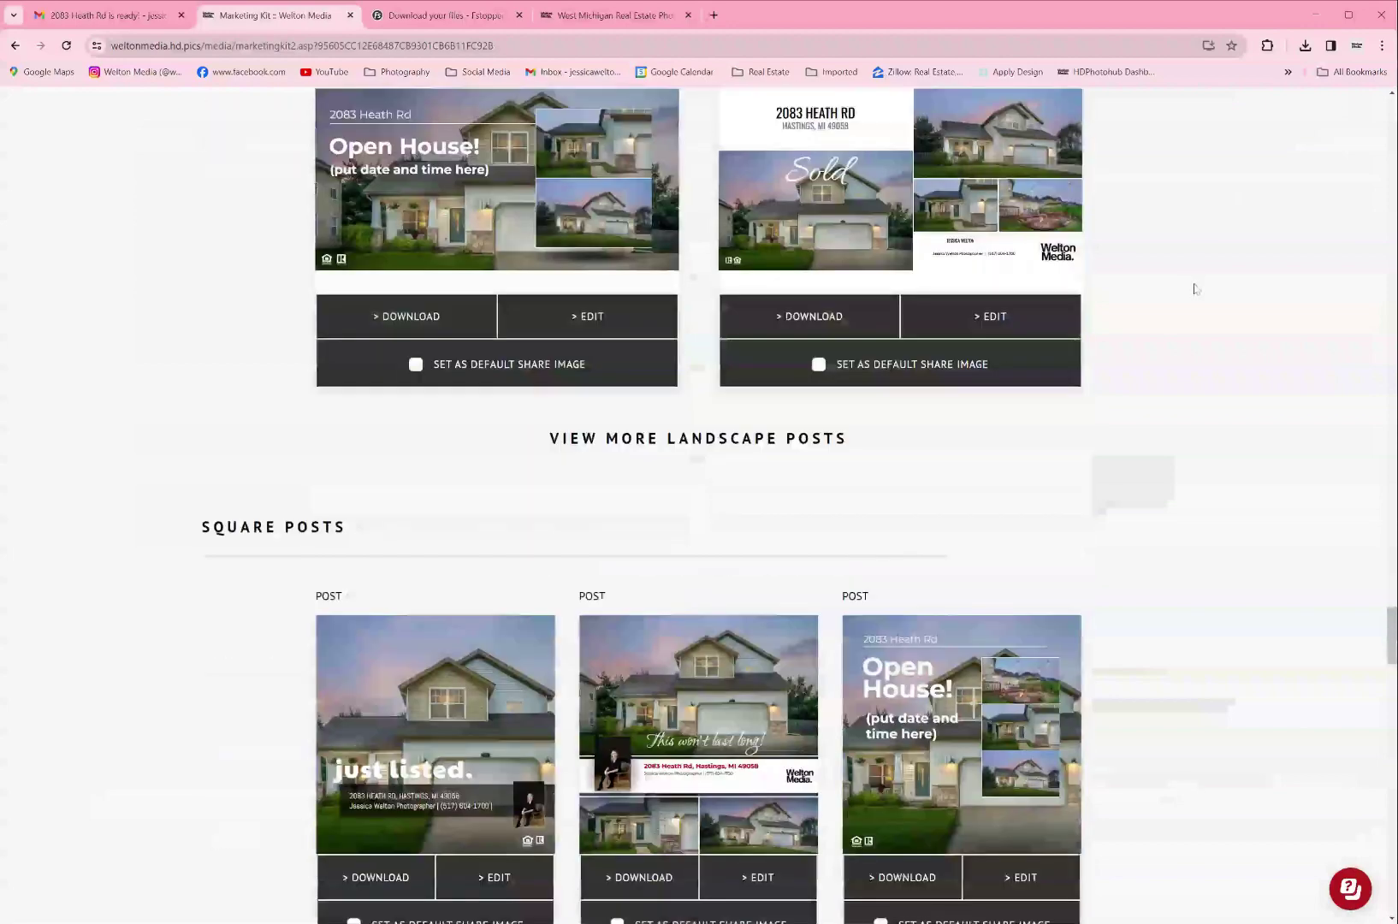
pyautogui.scroll(-5, 1195, 289)
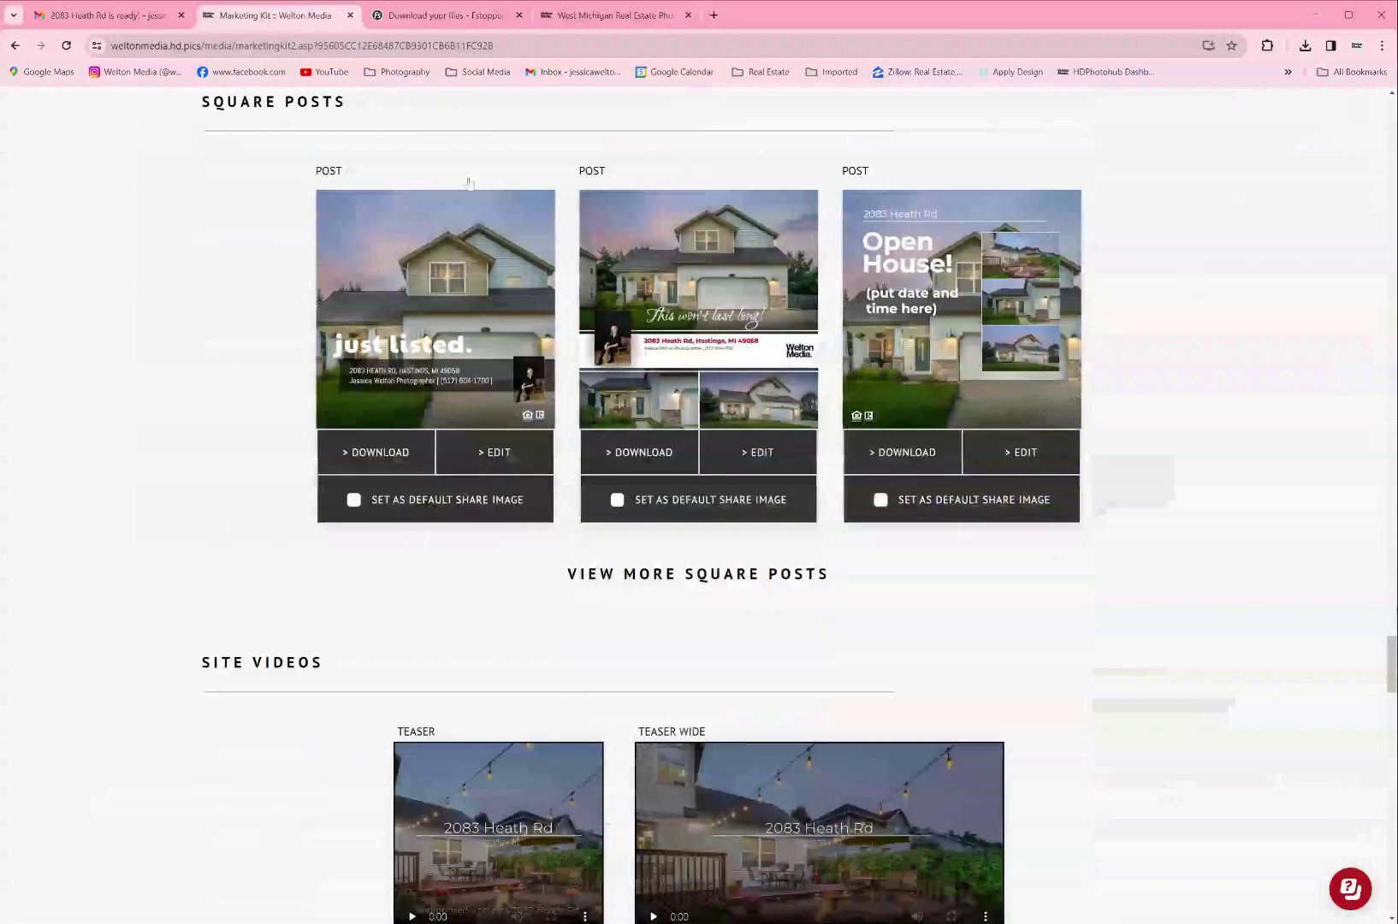
pyautogui.click(1026, 455)
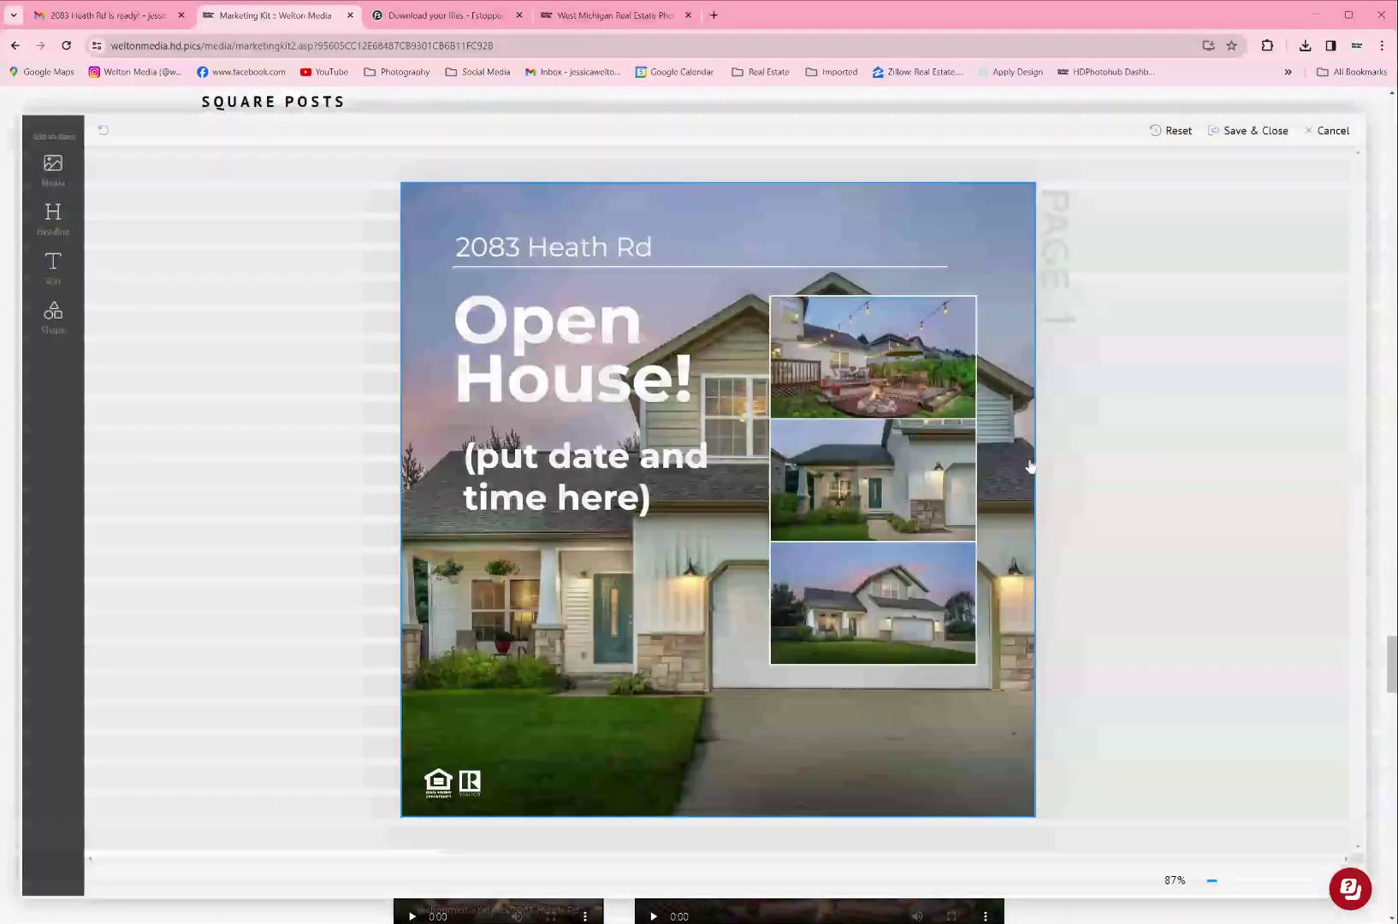
pyautogui.click(1326, 130)
# Step: Show the second row of square posts, preview New on the Market, and scroll to Site Videos
pyautogui.scroll(10, 930, 337)
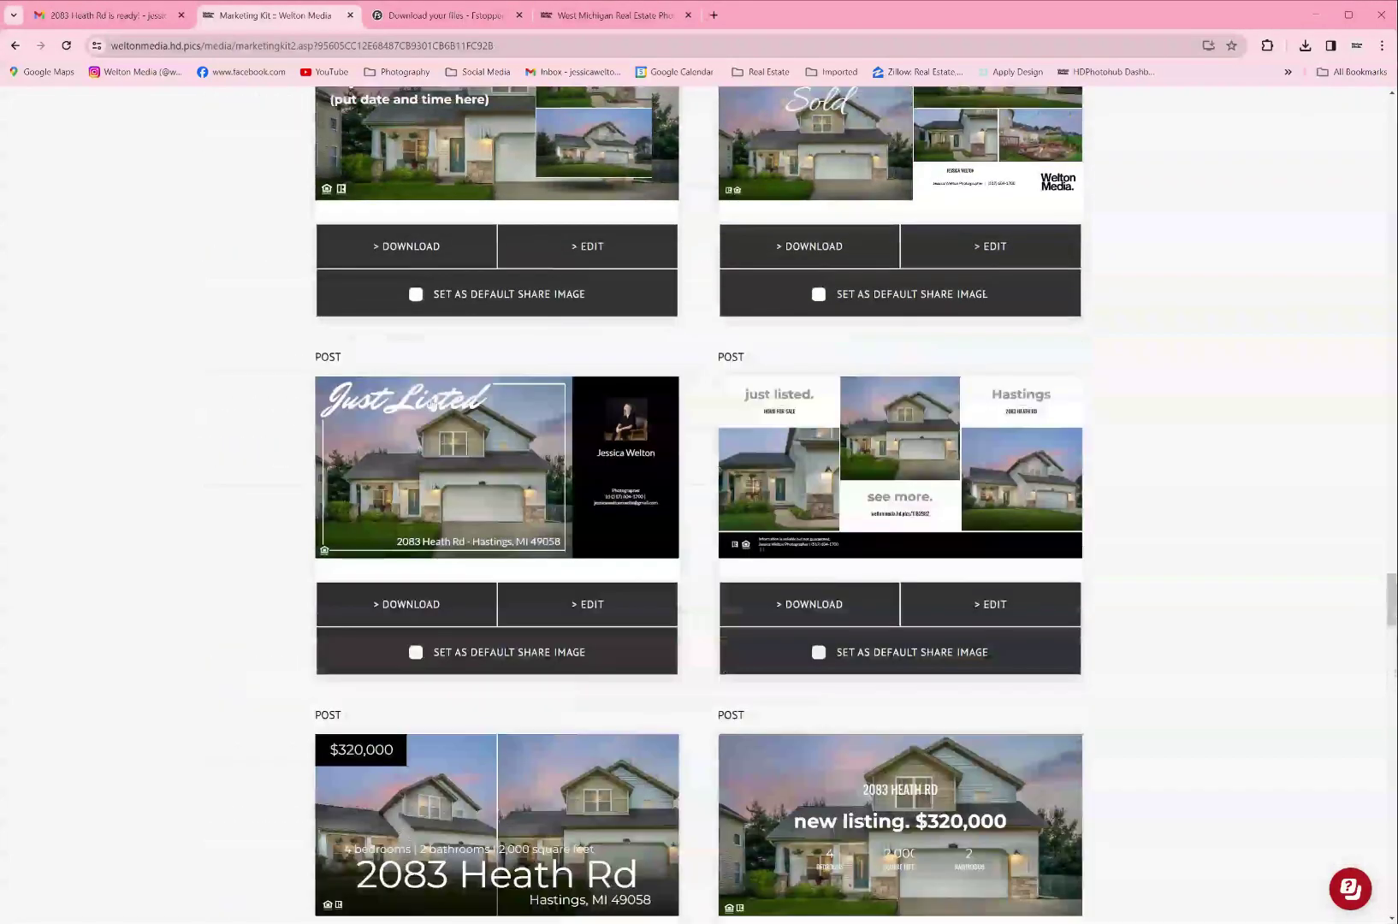
pyautogui.scroll(-12, 826, 655)
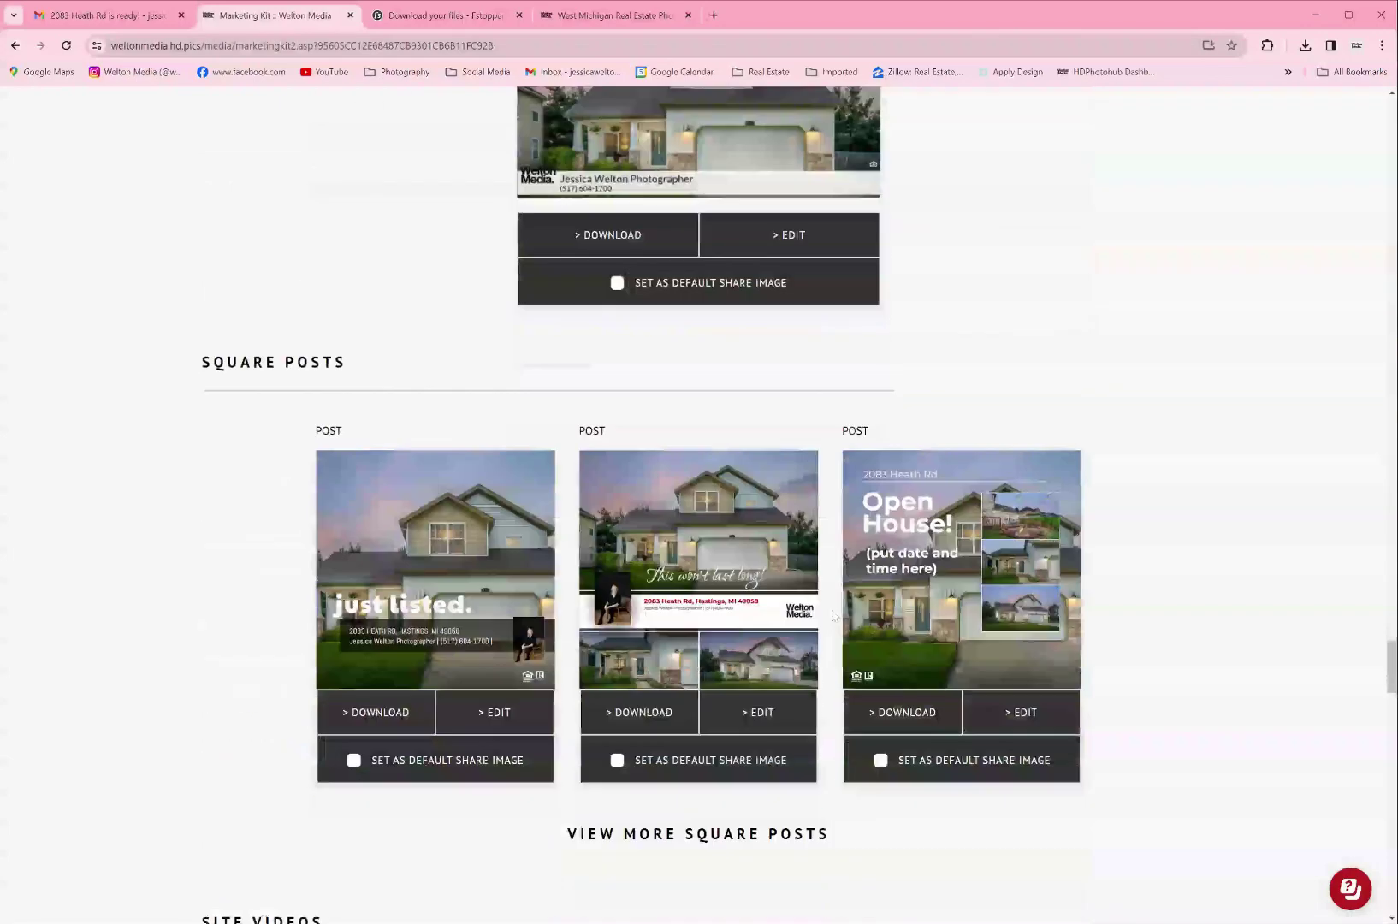
pyautogui.scroll(-4, 831, 614)
pyautogui.click(804, 493)
pyautogui.scroll(-4, 827, 539)
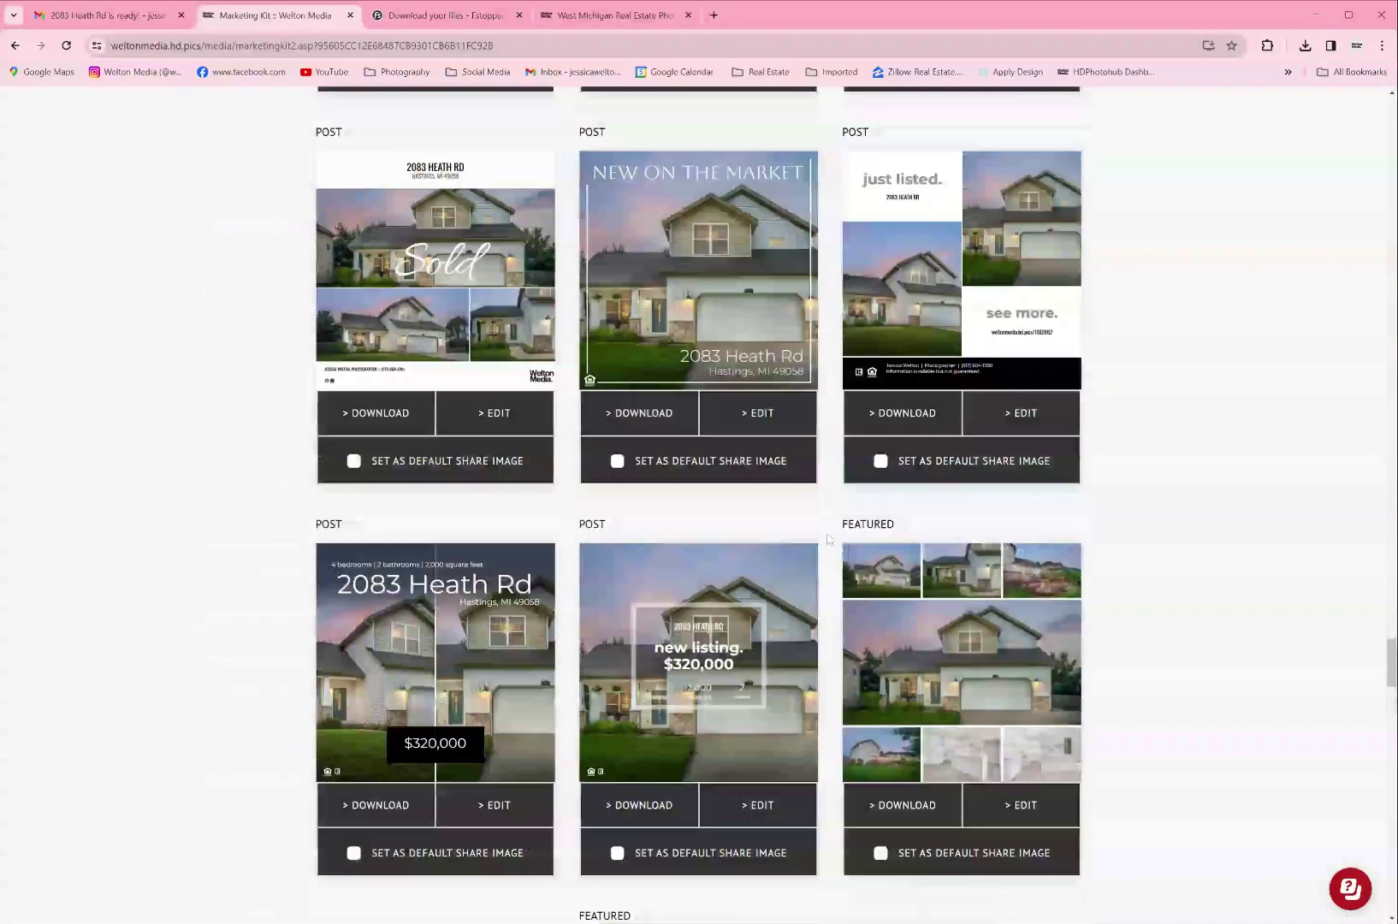
pyautogui.click(756, 411)
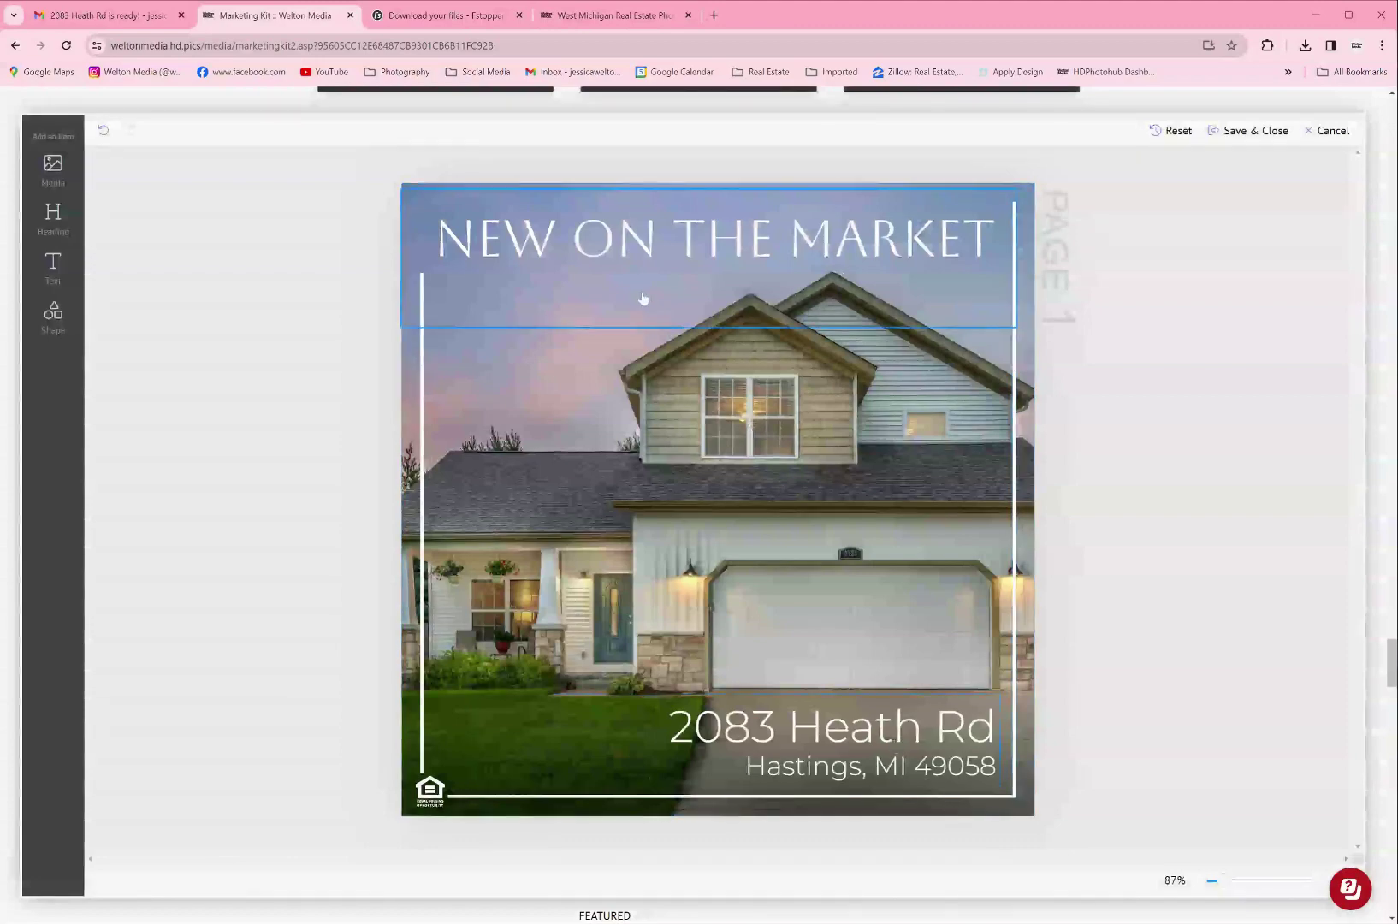
pyautogui.click(1324, 131)
pyautogui.scroll(-4, 1150, 345)
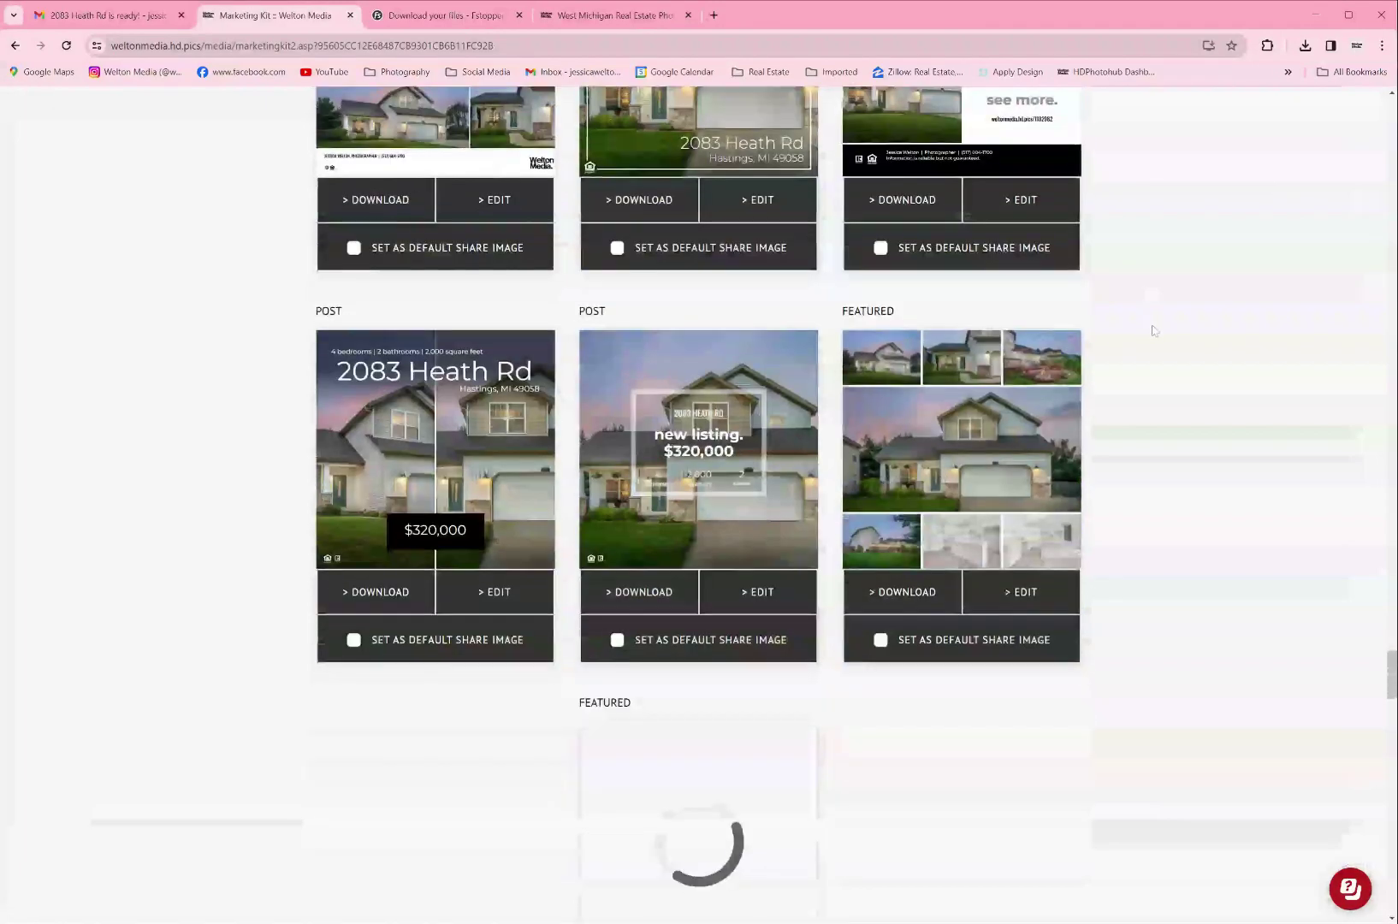
pyautogui.scroll(-10, 1146, 299)
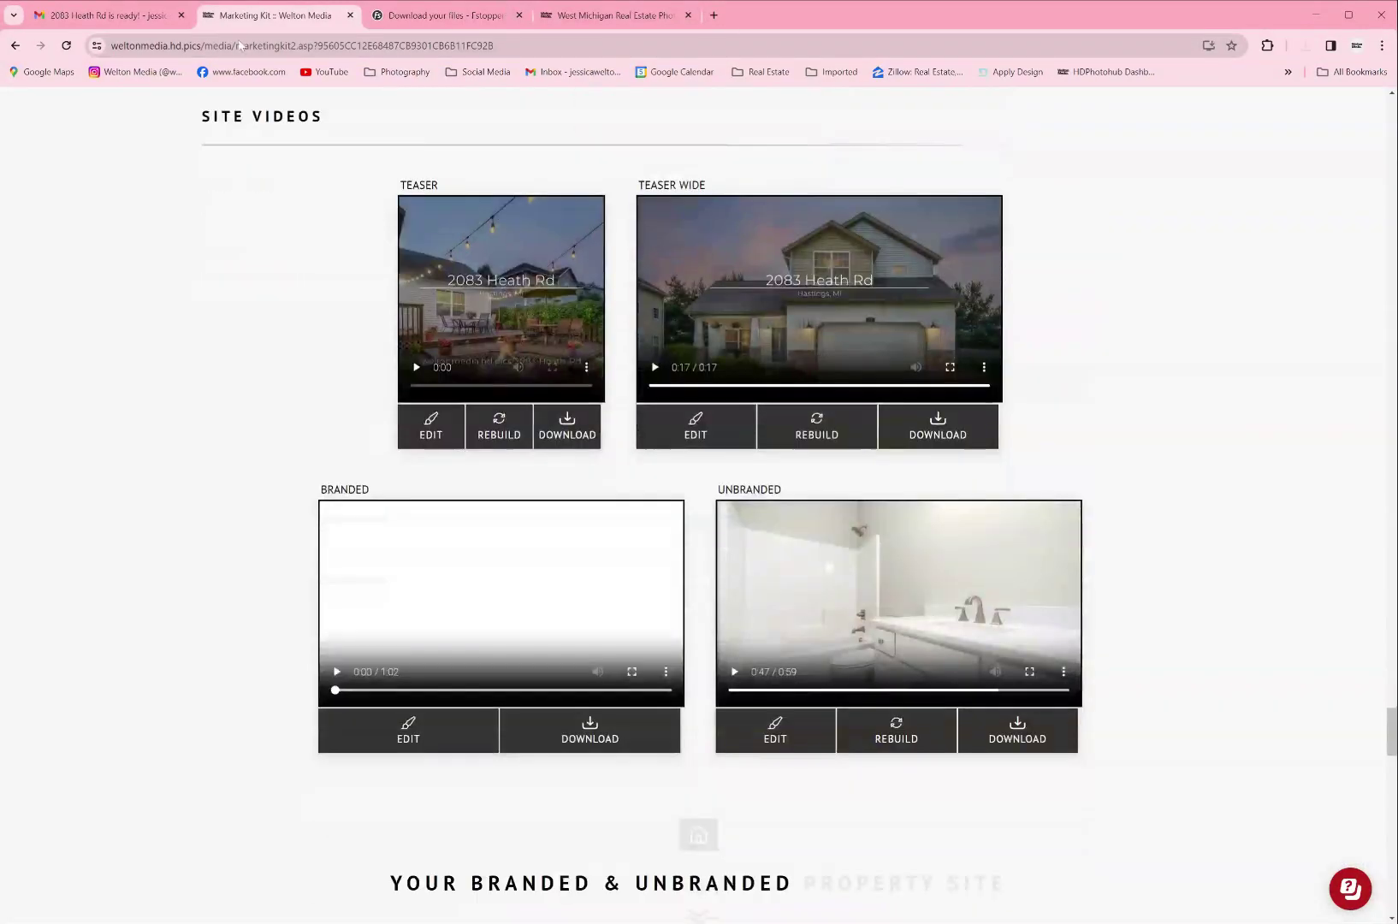
# Step: Highlight the SITE VIDEOS heading and the TEASER label, then clear each highlight
pyautogui.moveTo(195, 120); pyautogui.dragTo(419, 131)
pyautogui.click(293, 195)
pyautogui.moveTo(395, 186); pyautogui.dragTo(484, 185)
pyautogui.click(328, 246)
# Step: Play and pause the Teaser video, then bring up its Video Advanced Config
pyautogui.click(417, 368)
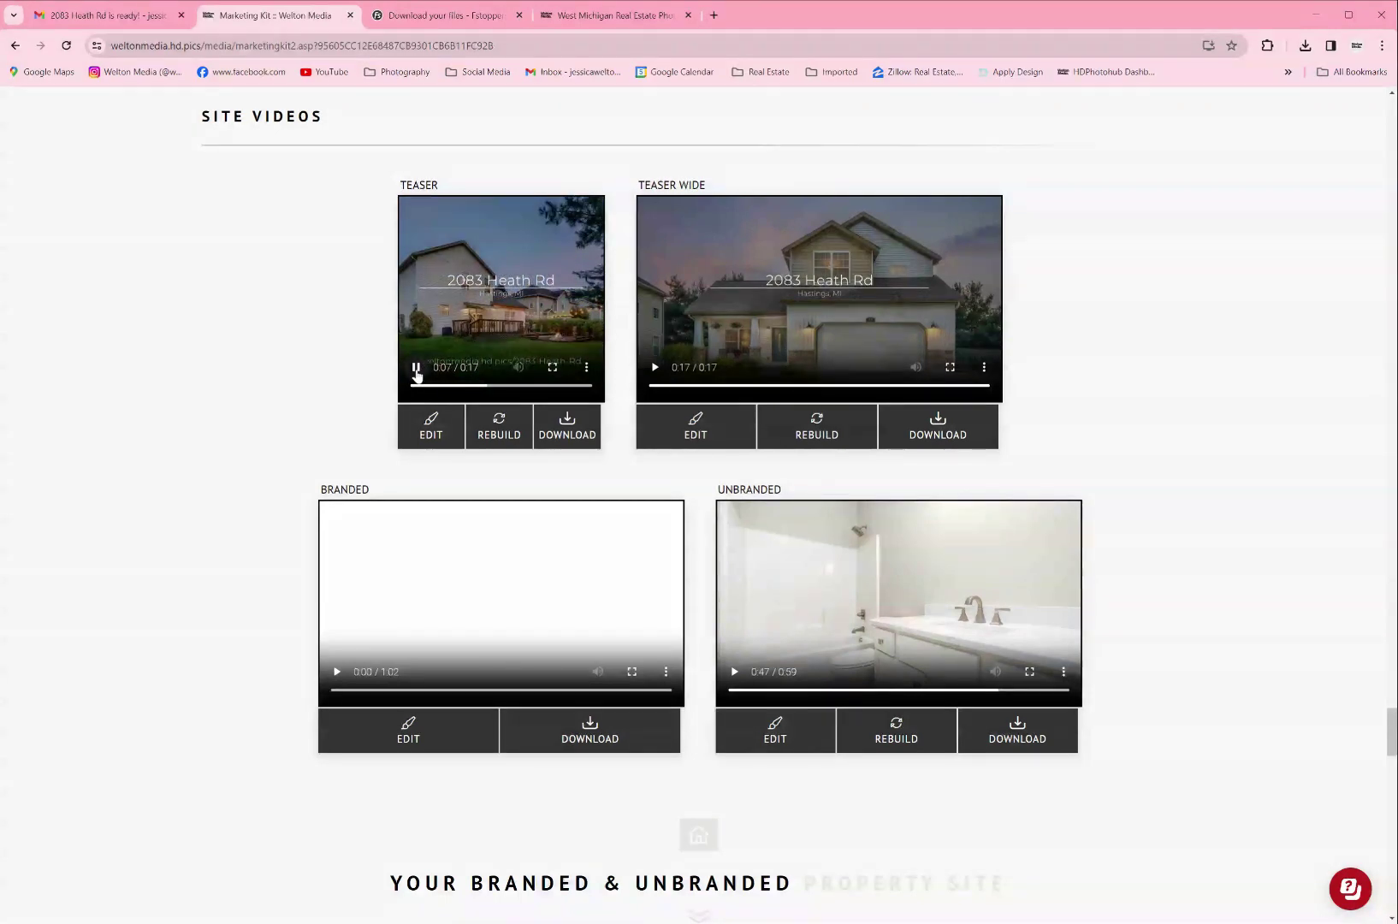
pyautogui.click(416, 369)
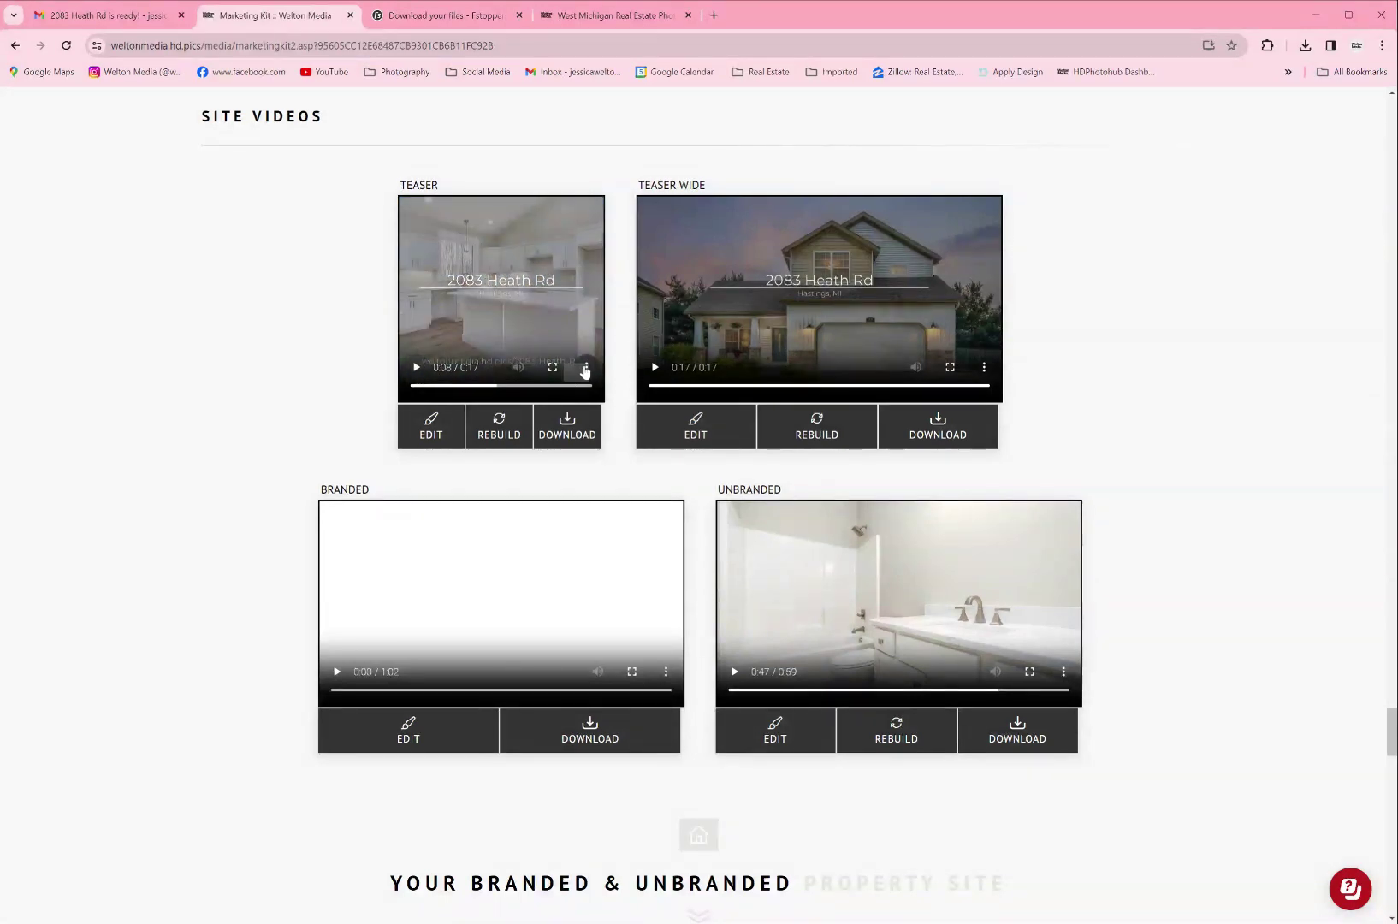
pyautogui.click(585, 367)
pyautogui.click(322, 362)
pyautogui.click(433, 428)
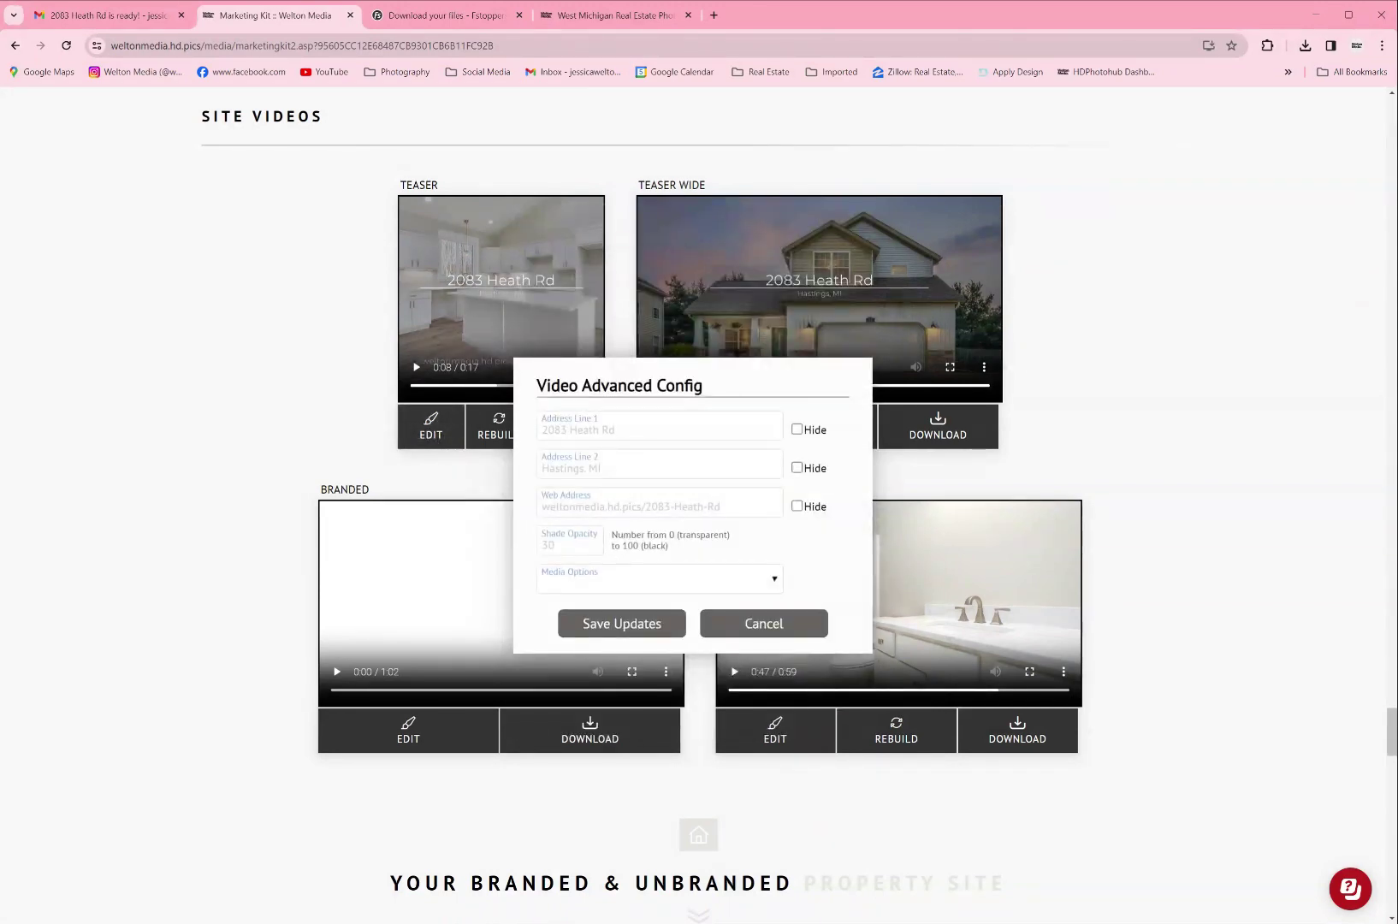
# Step: Save the Teaser with Web Address hidden, set Shade Opacity to 0, save, and replay it
pyautogui.click(622, 629)
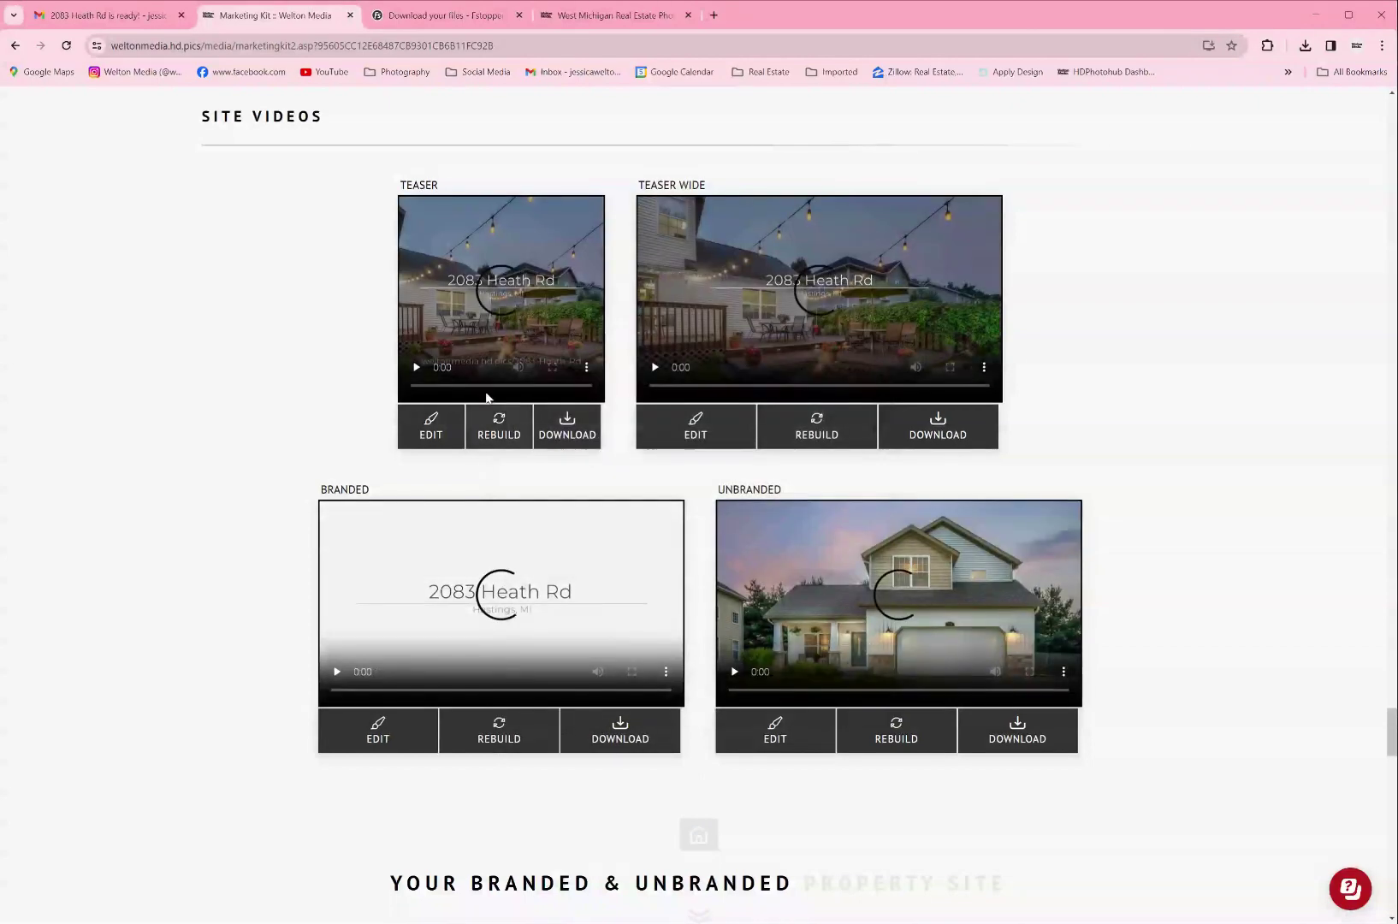
pyautogui.click(415, 369)
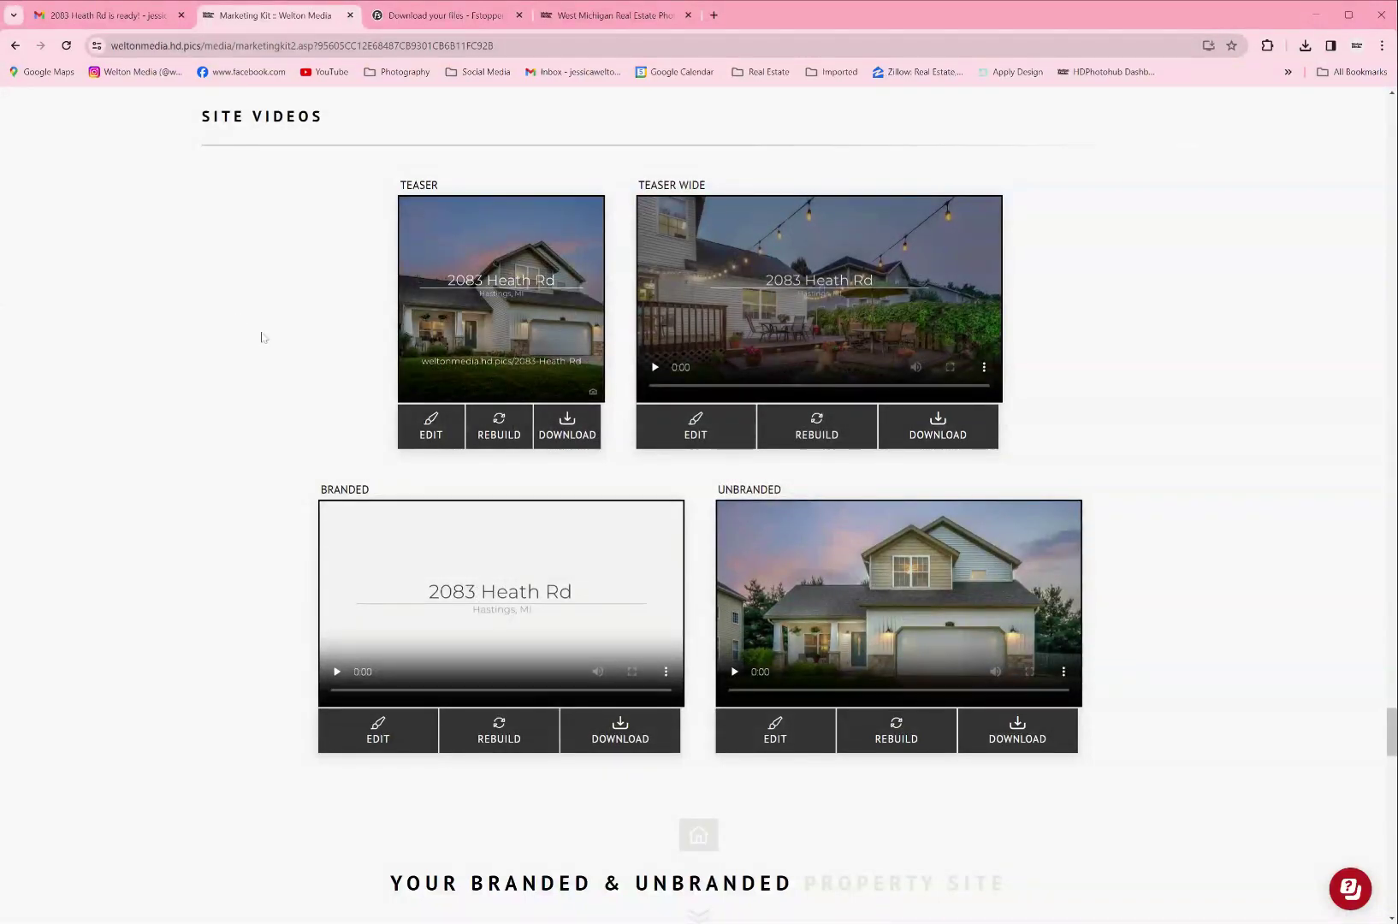
pyautogui.click(435, 428)
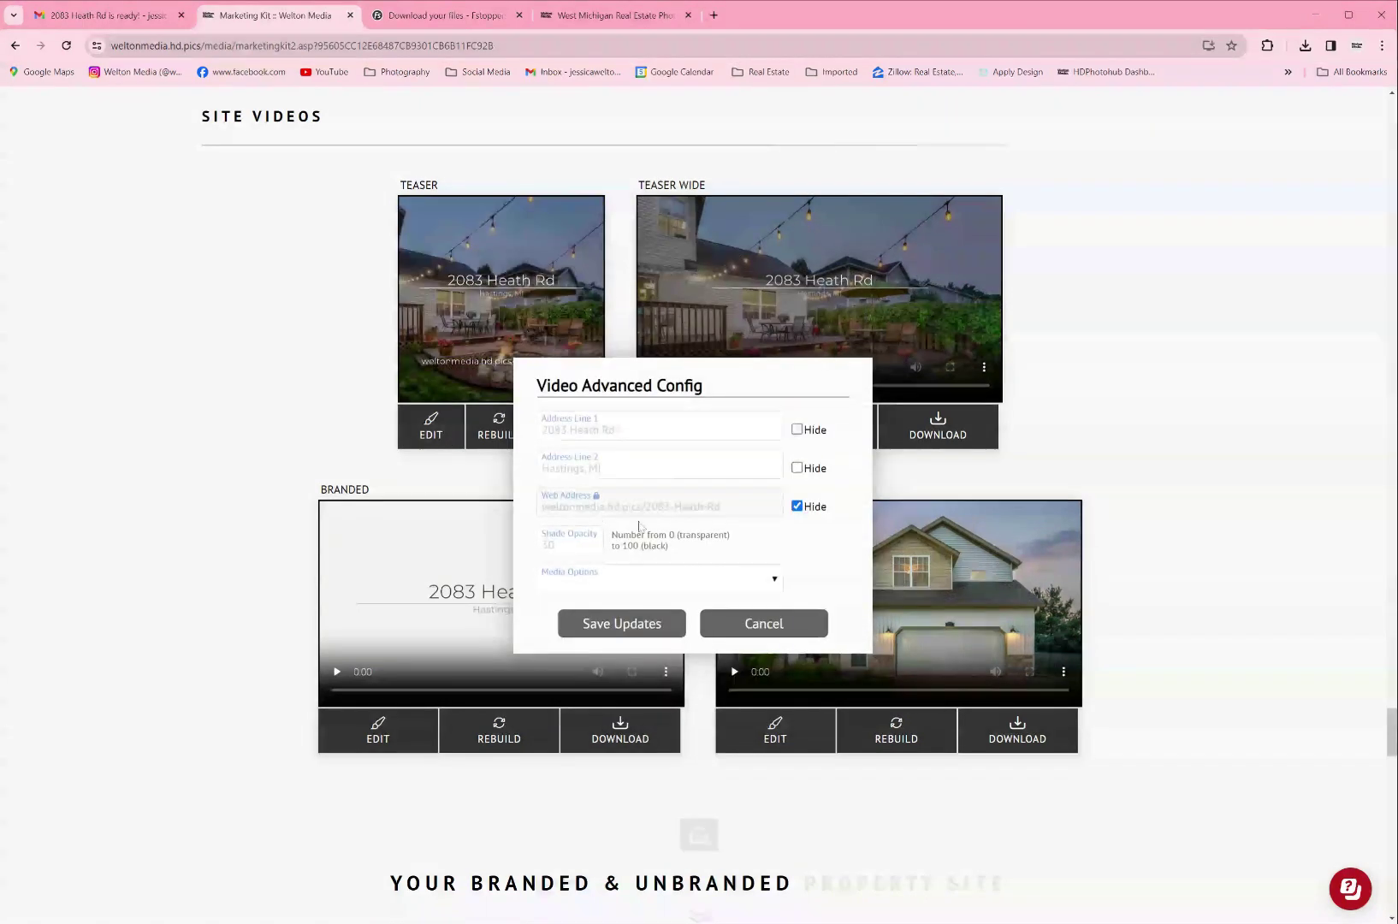
pyautogui.click(547, 544)
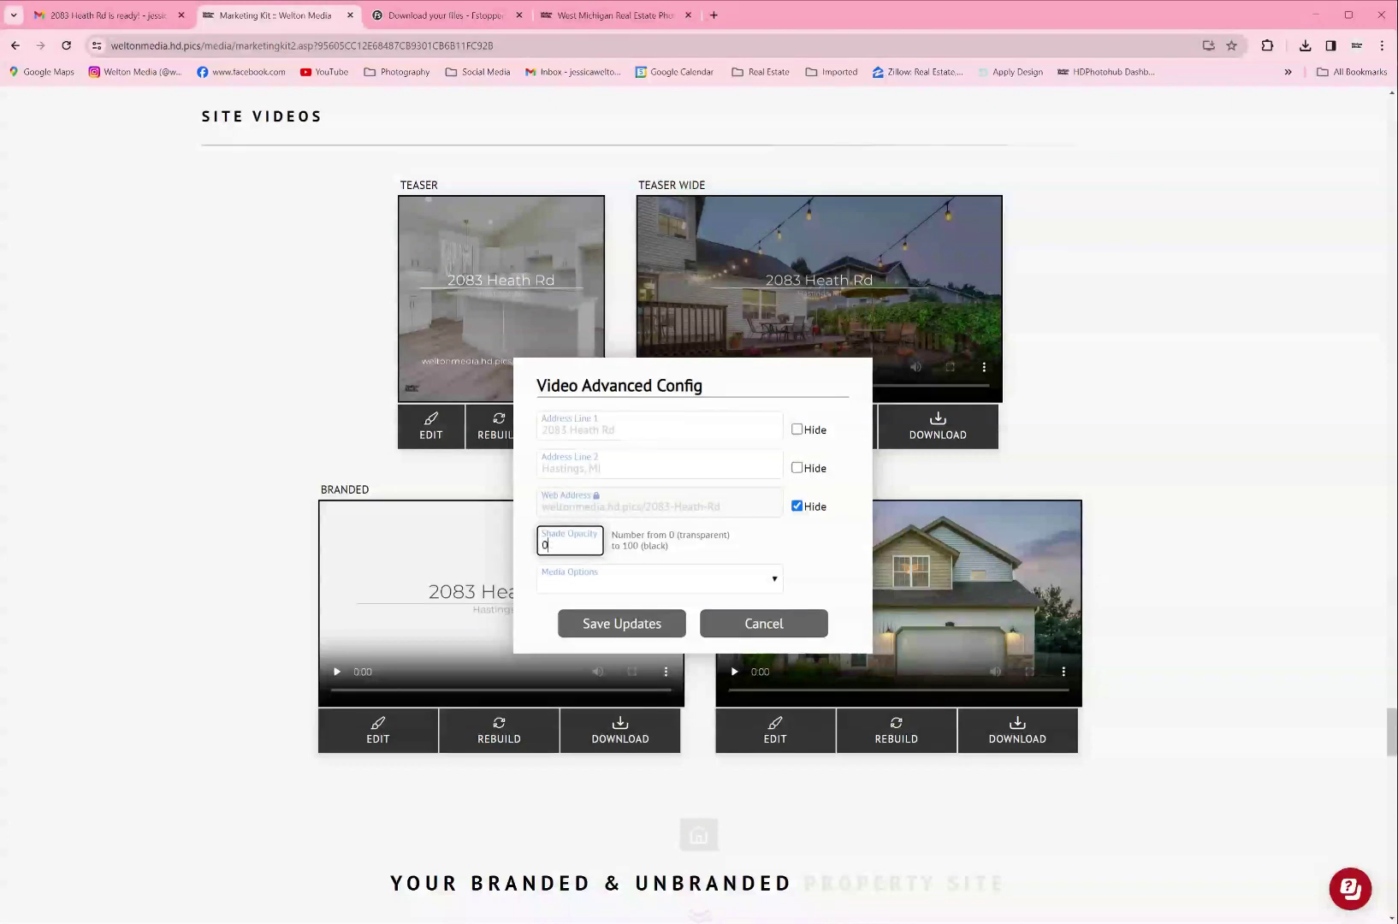
pyautogui.click(622, 623)
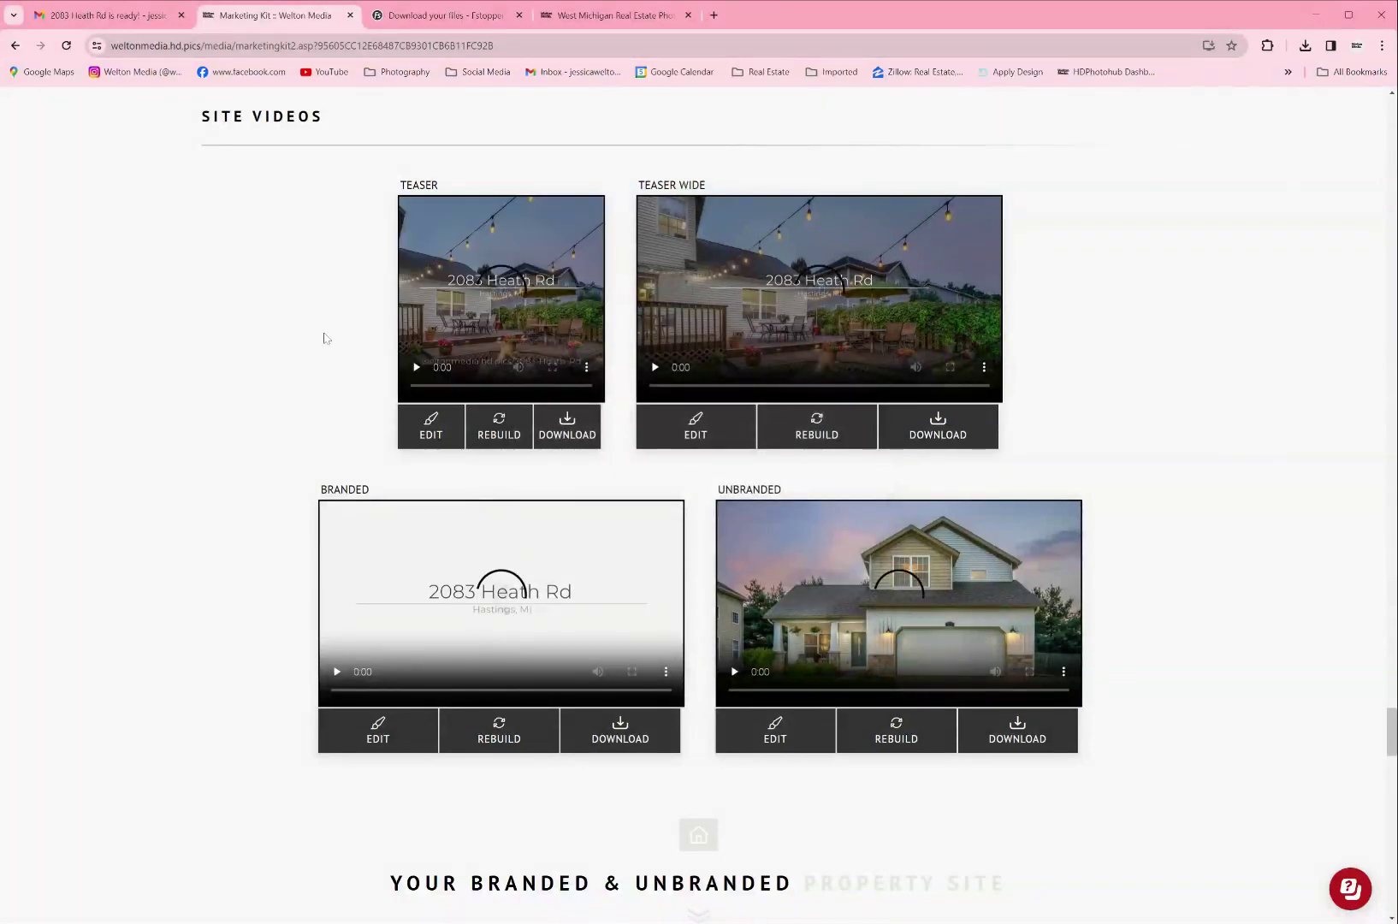
pyautogui.click(419, 385)
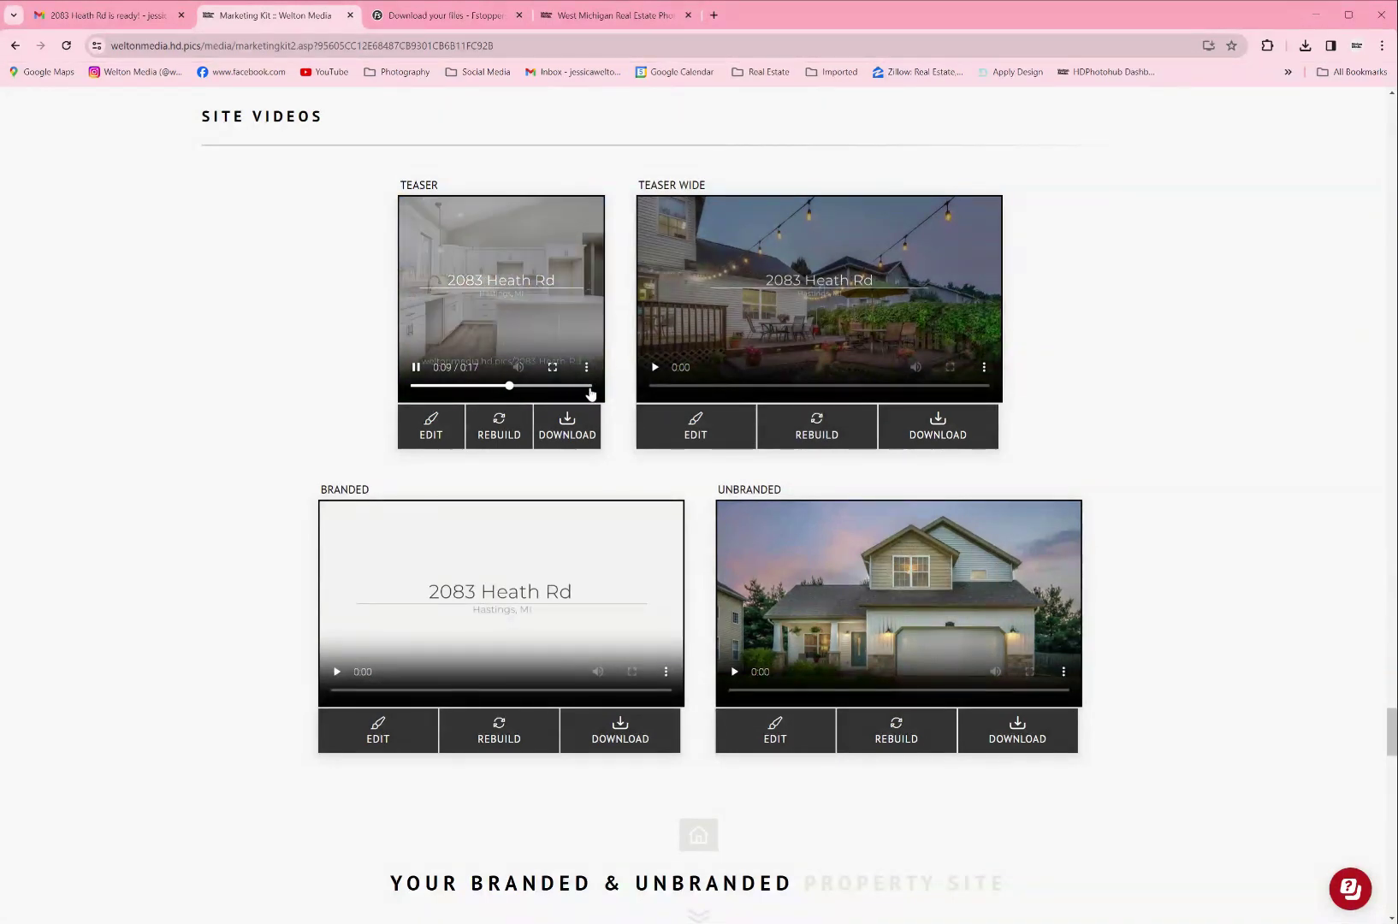
# Step: Pause the Teaser at 0:11 and highlight the BRANDED and UNBRANDED labels
pyautogui.click(416, 367)
pyautogui.scroll(-1, 410, 487)
pyautogui.scroll(-2, 410, 488)
pyautogui.doubleClick(386, 280)
pyautogui.moveTo(710, 276); pyautogui.dragTo(875, 278)
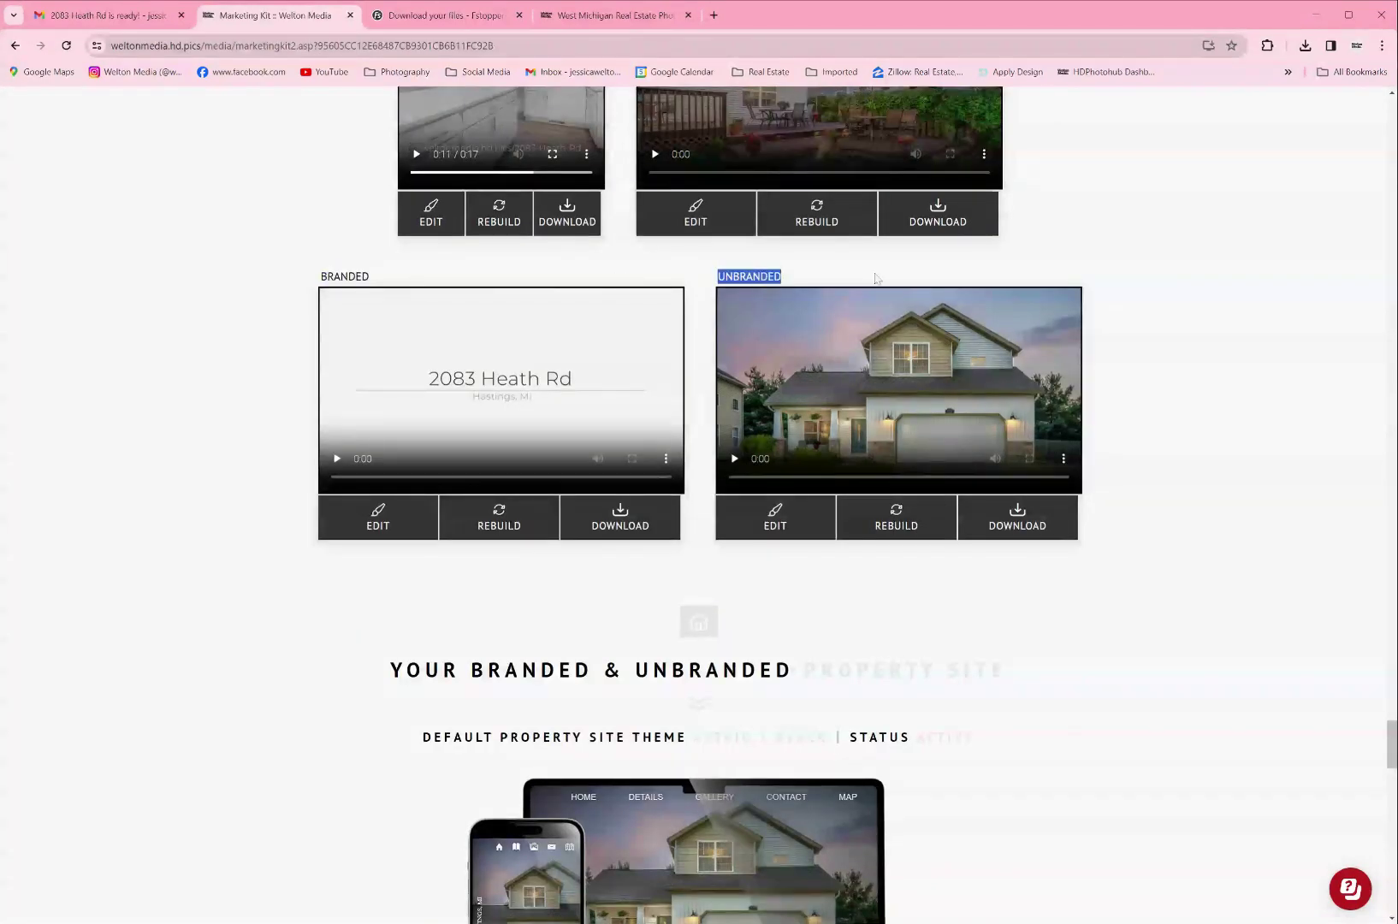
pyautogui.click(163, 317)
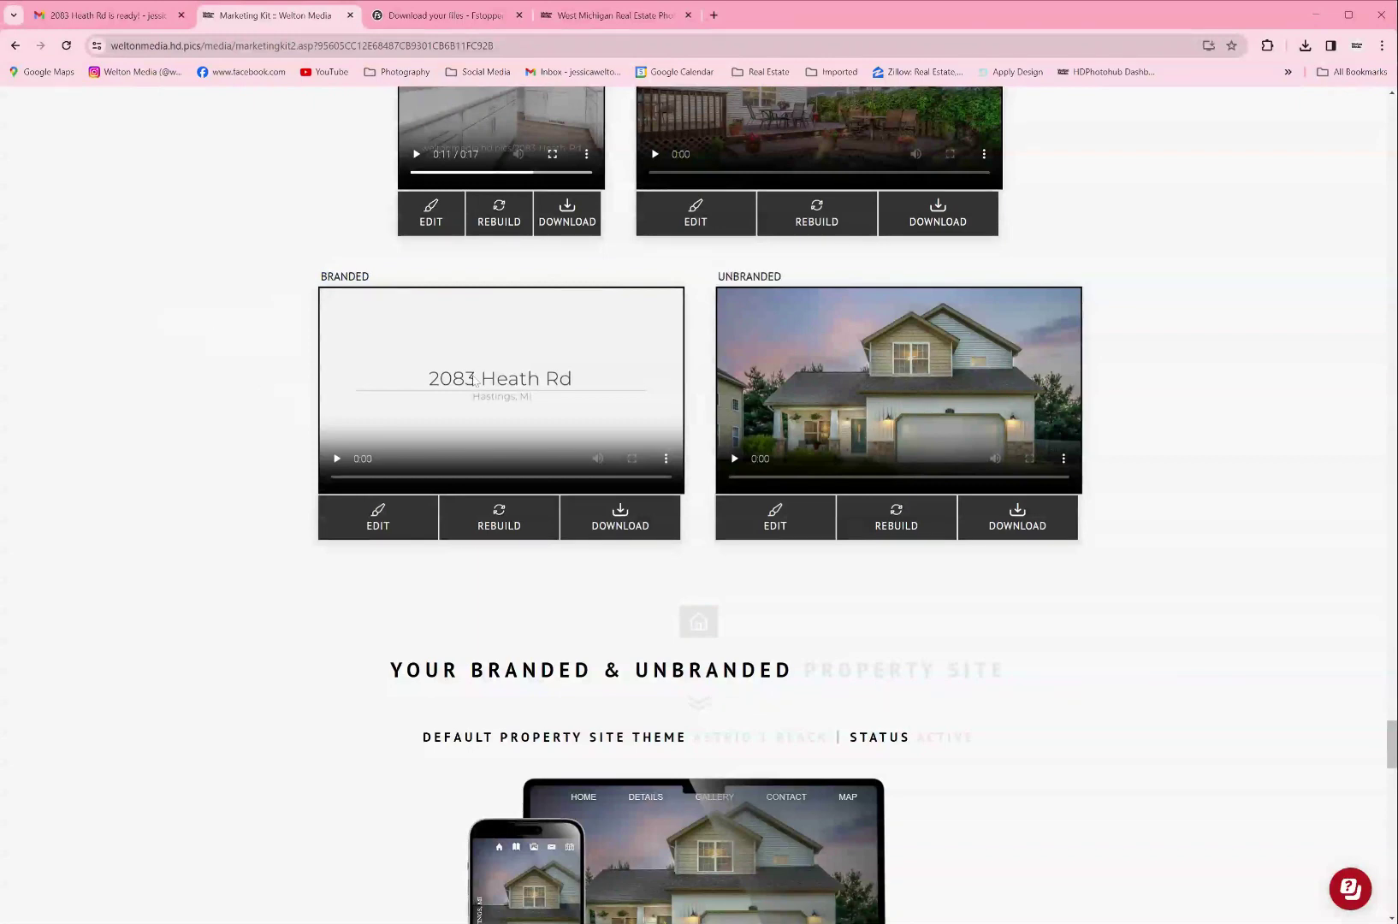
# Step: Play the Branded video at a different playback speed and skip ahead to about 0:35
pyautogui.click(336, 459)
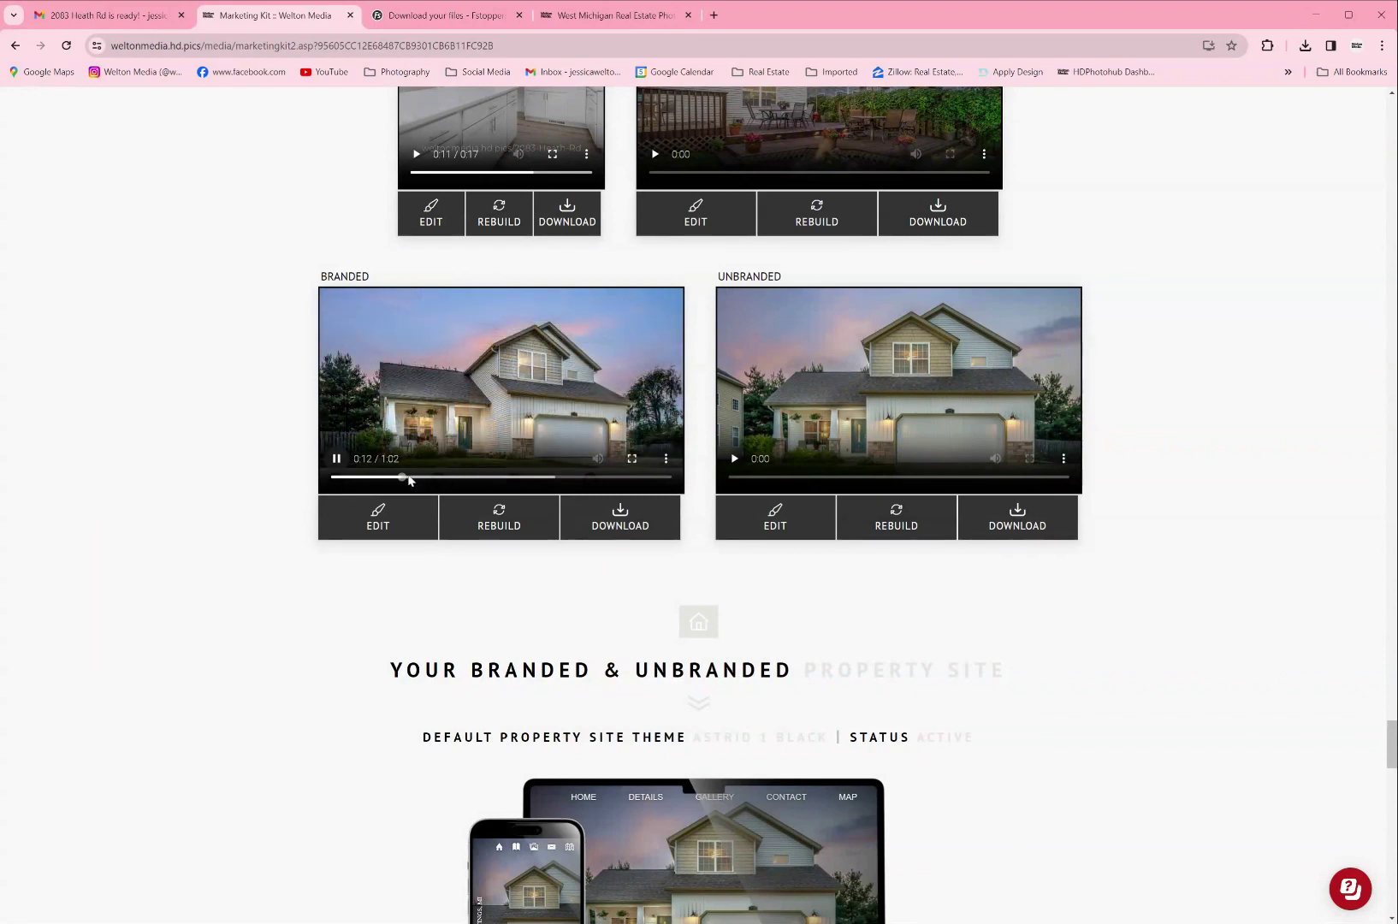
pyautogui.click(666, 458)
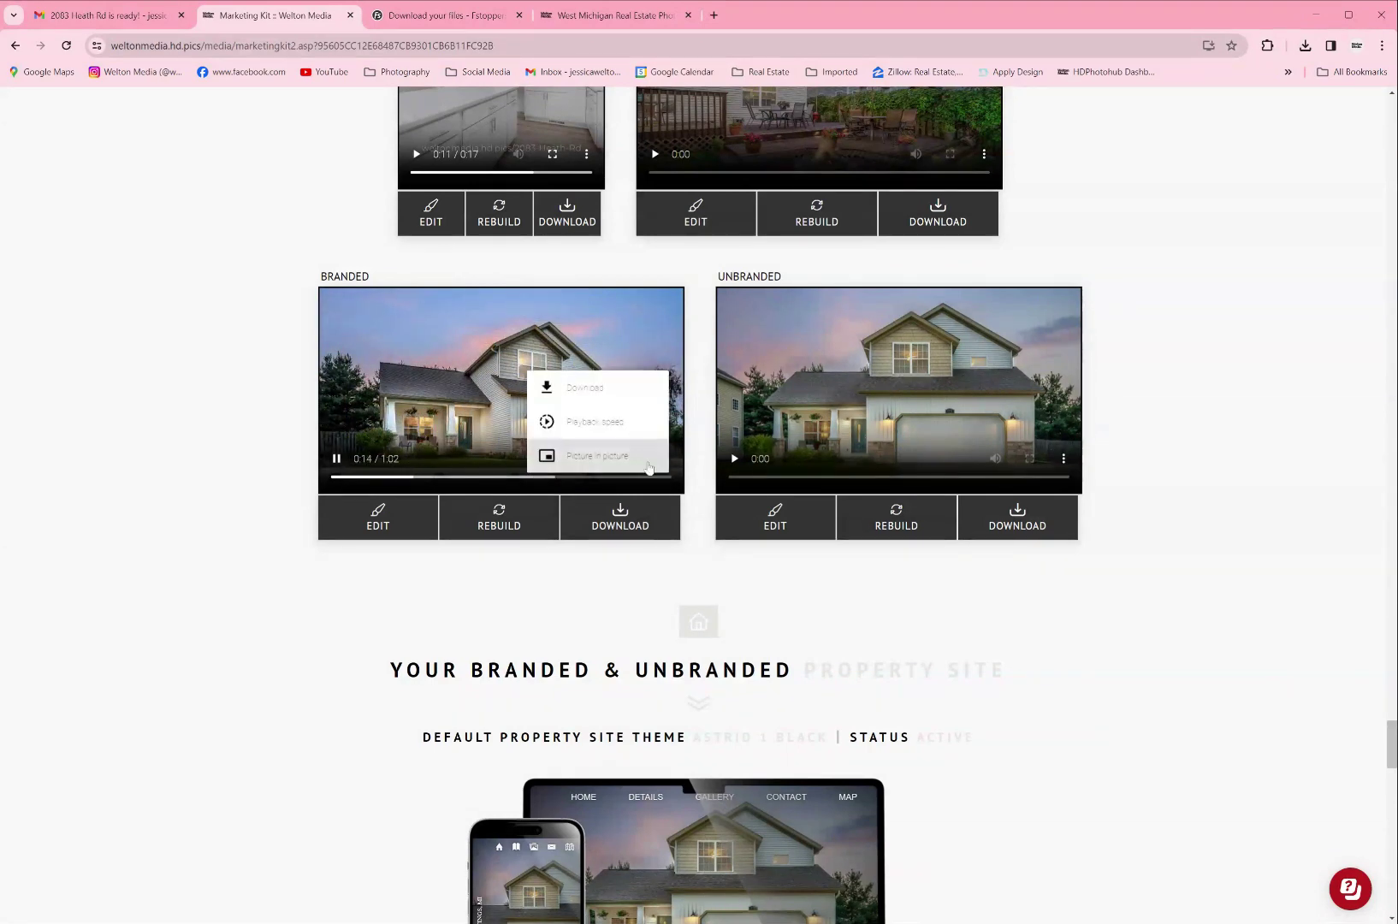
pyautogui.click(599, 420)
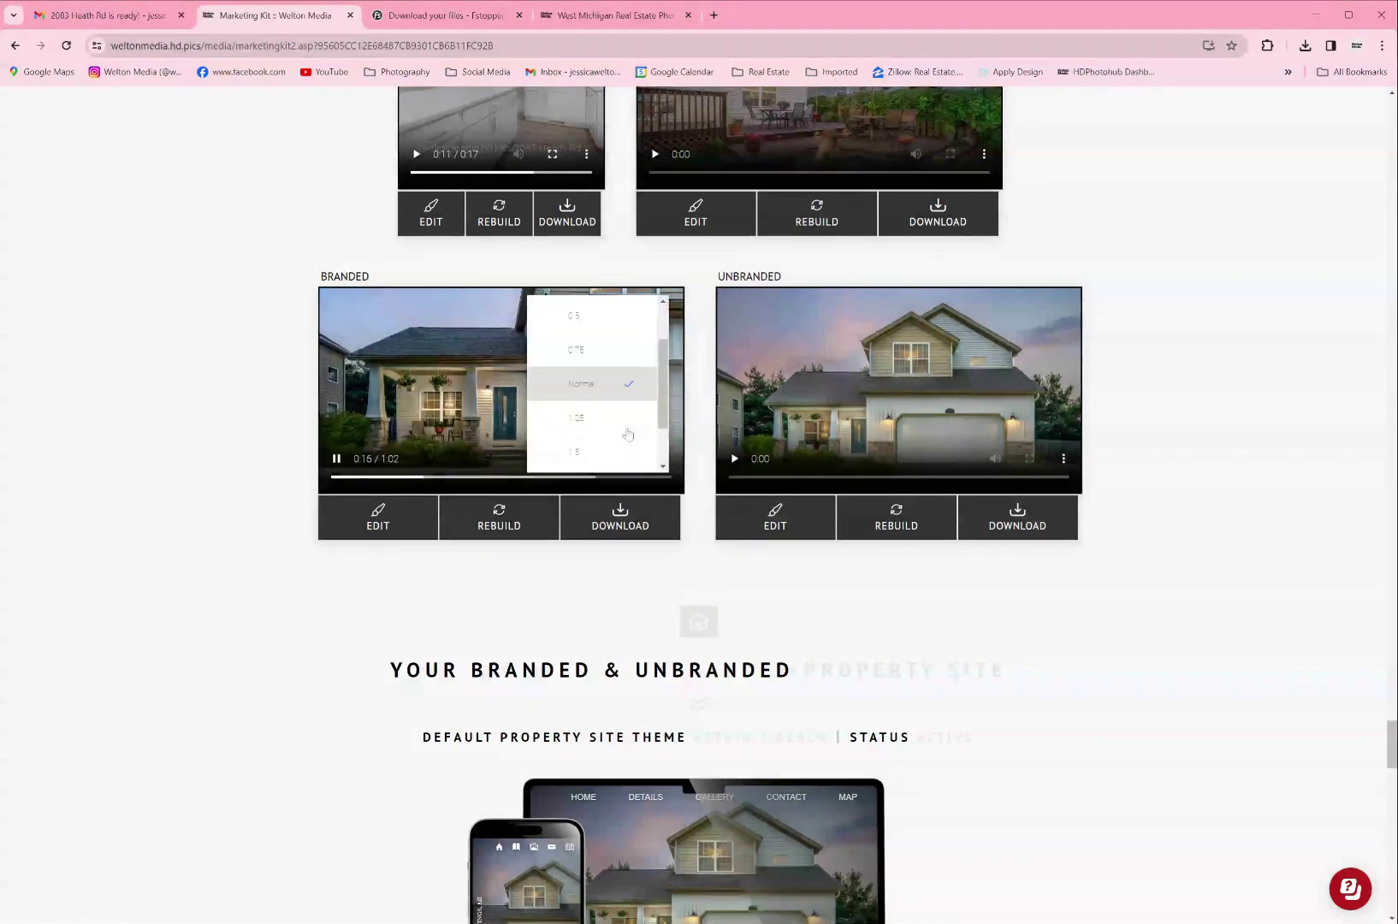
pyautogui.click(625, 438)
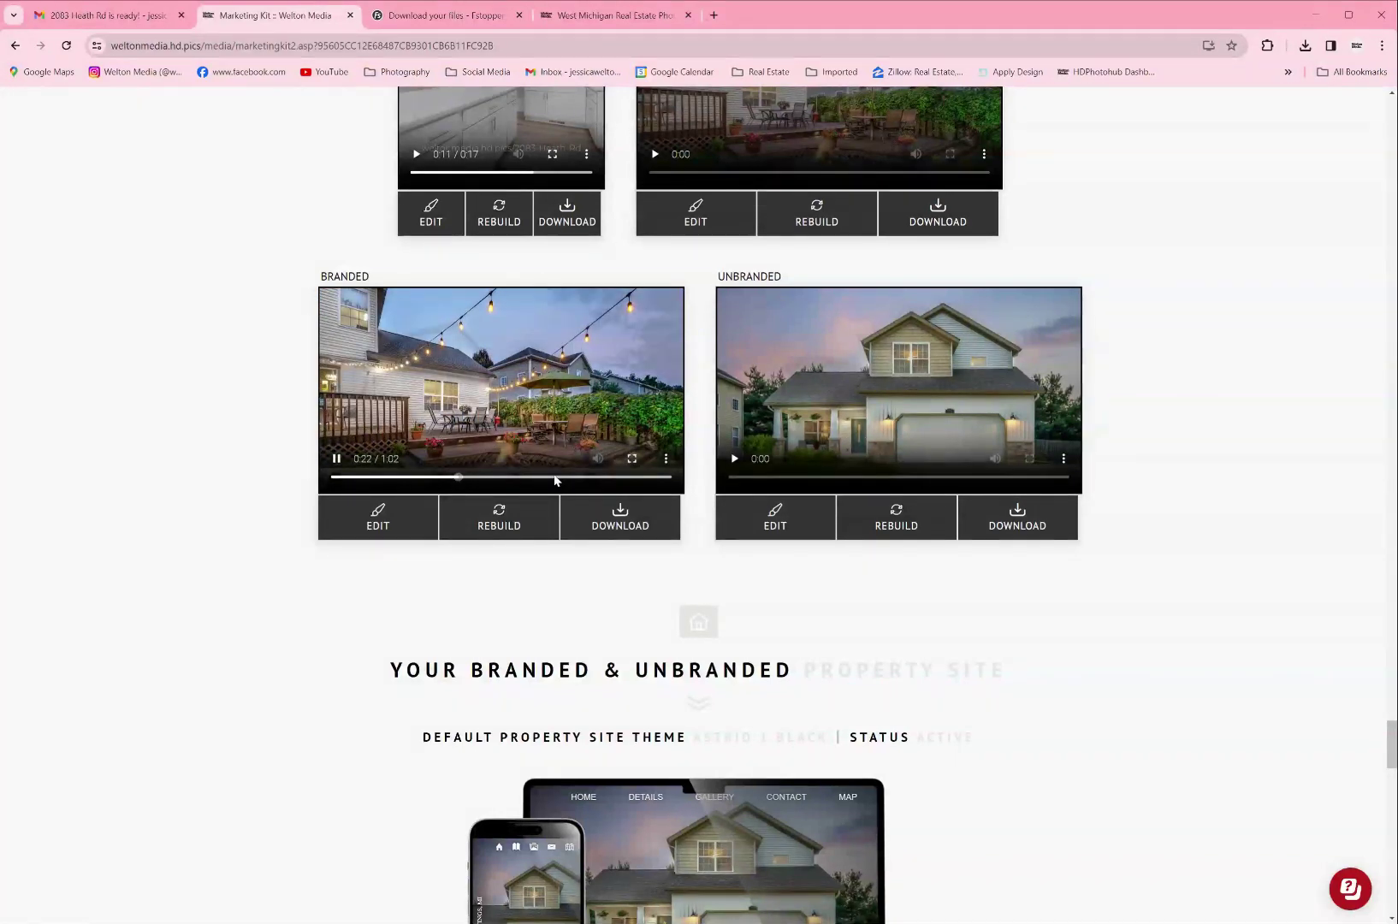
pyautogui.moveTo(475, 478); pyautogui.dragTo(609, 481)
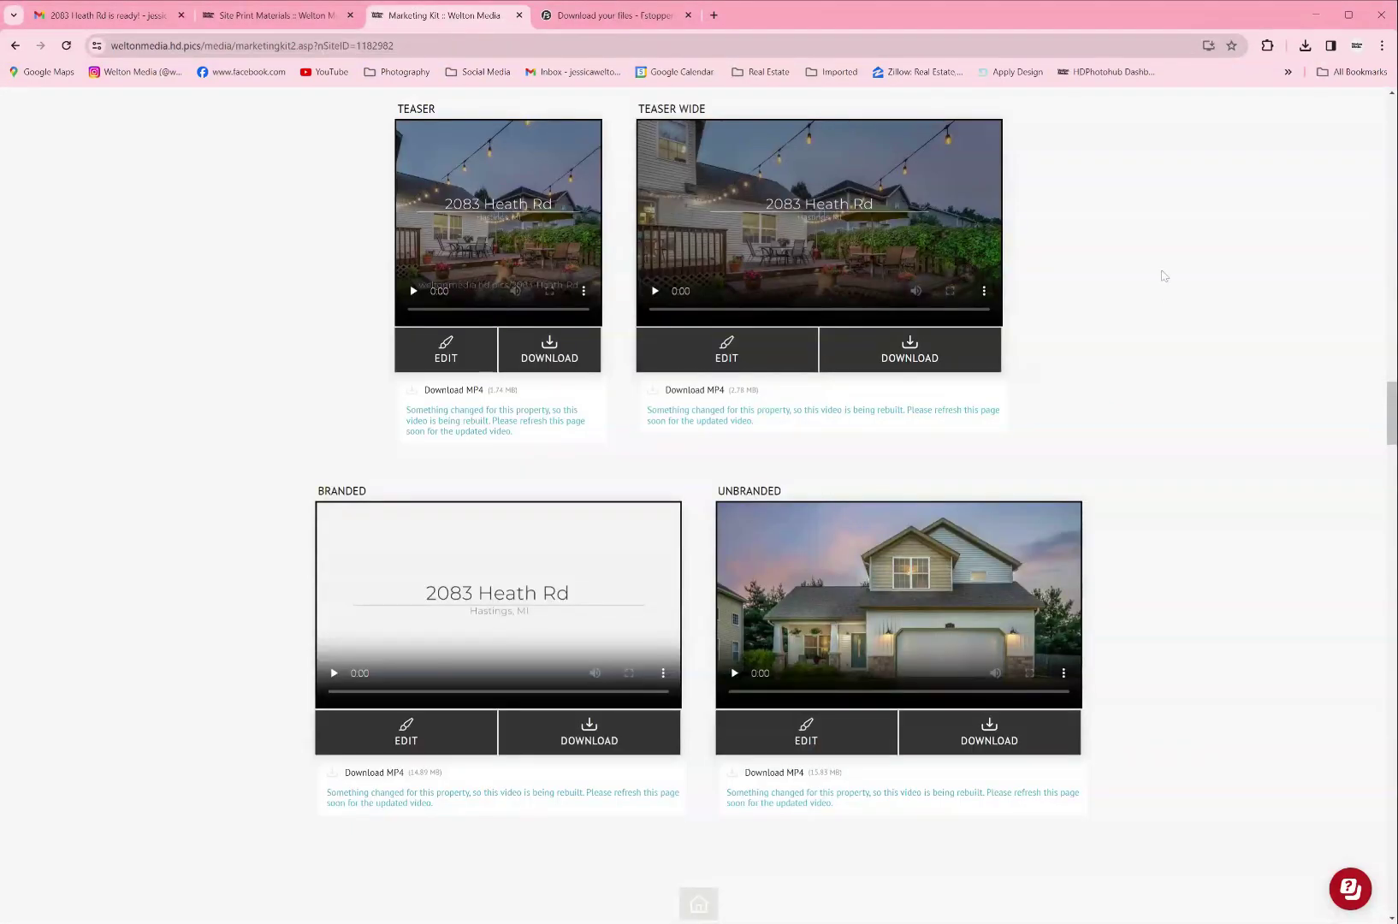
# Step: Play the Unbranded video and jump it ahead to 0:25
pyautogui.scroll(-3, 1191, 315)
pyautogui.click(734, 460)
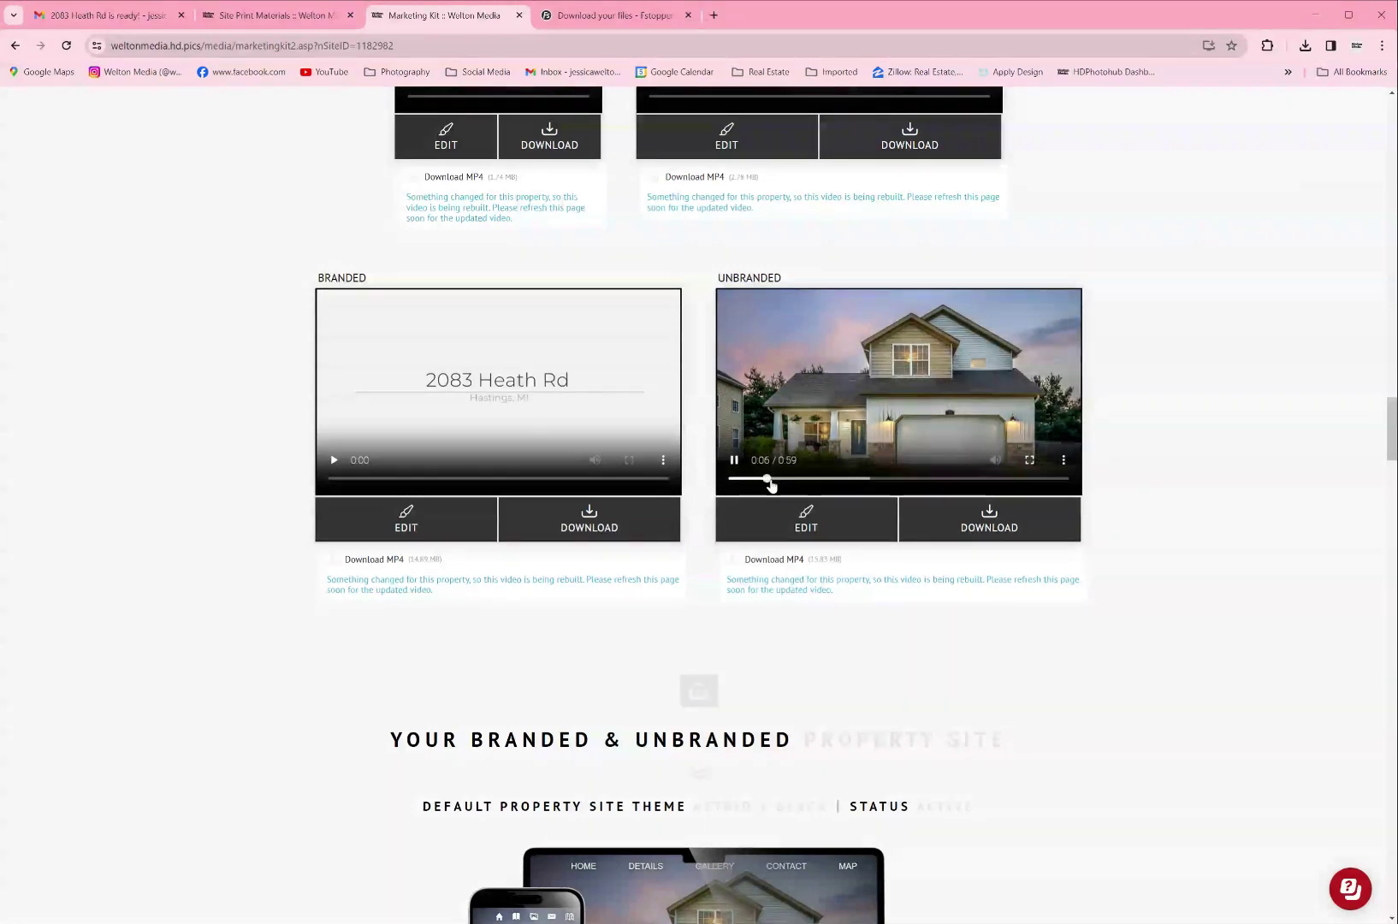
pyautogui.moveTo(770, 480); pyautogui.dragTo(1049, 484)
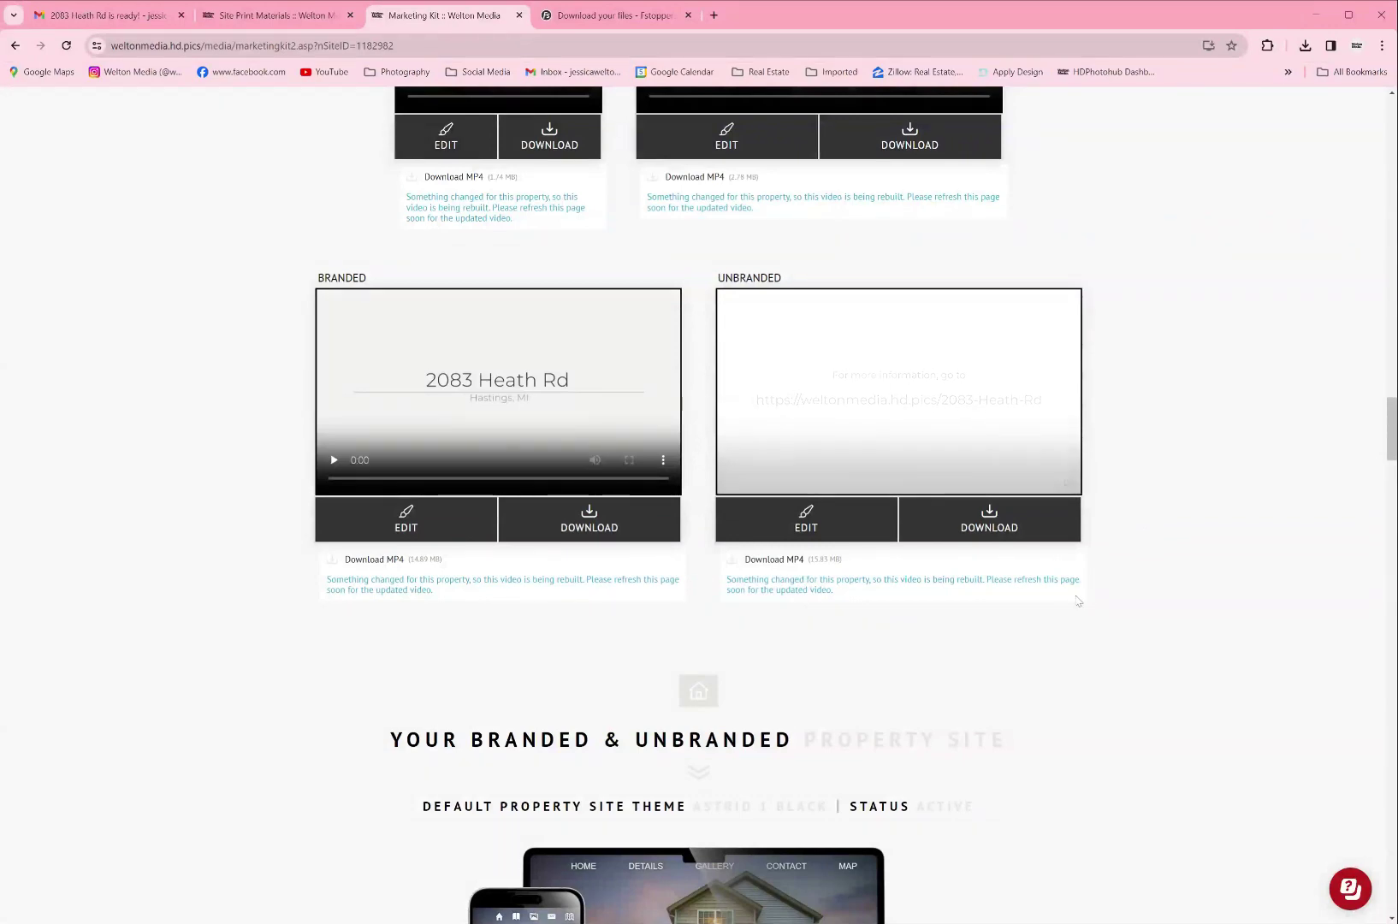
# Step: Check the Unbranded video's advanced settings, cancel without changes, and scroll to the property site section
pyautogui.scroll(-2, 892, 559)
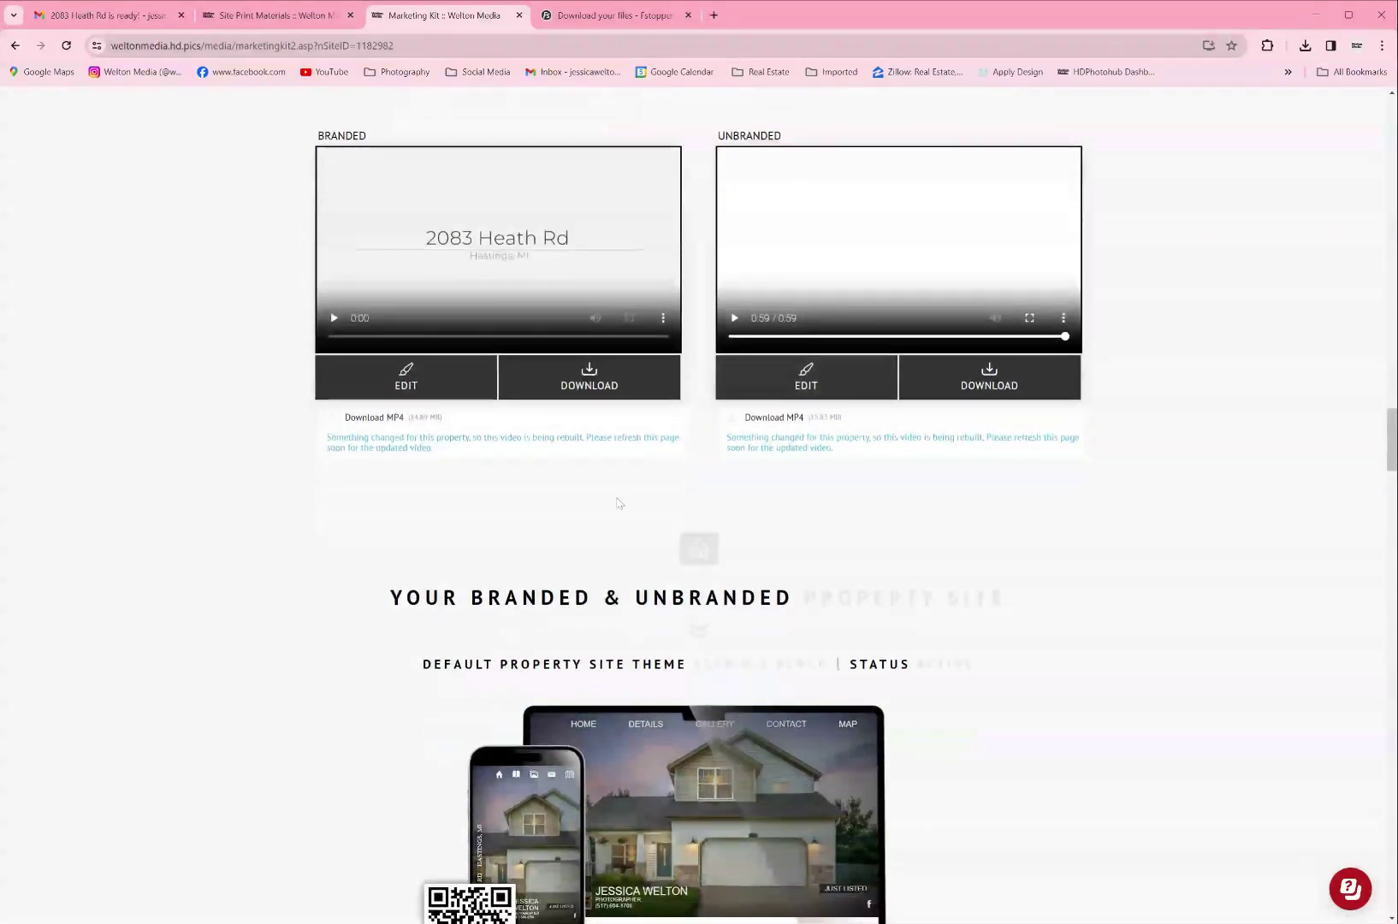
pyautogui.click(830, 390)
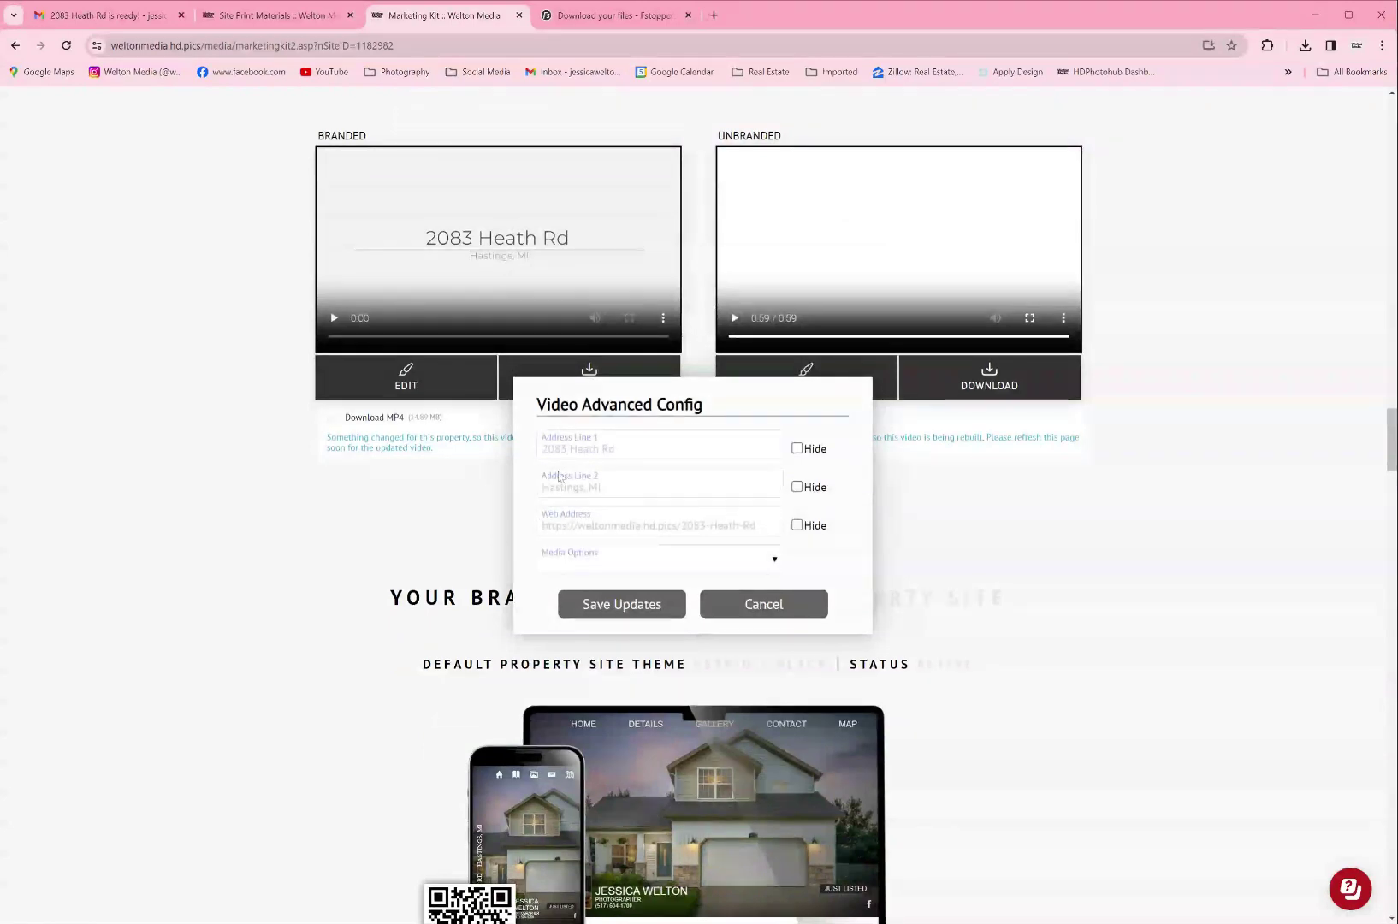
pyautogui.click(764, 605)
pyautogui.scroll(-3, 1029, 549)
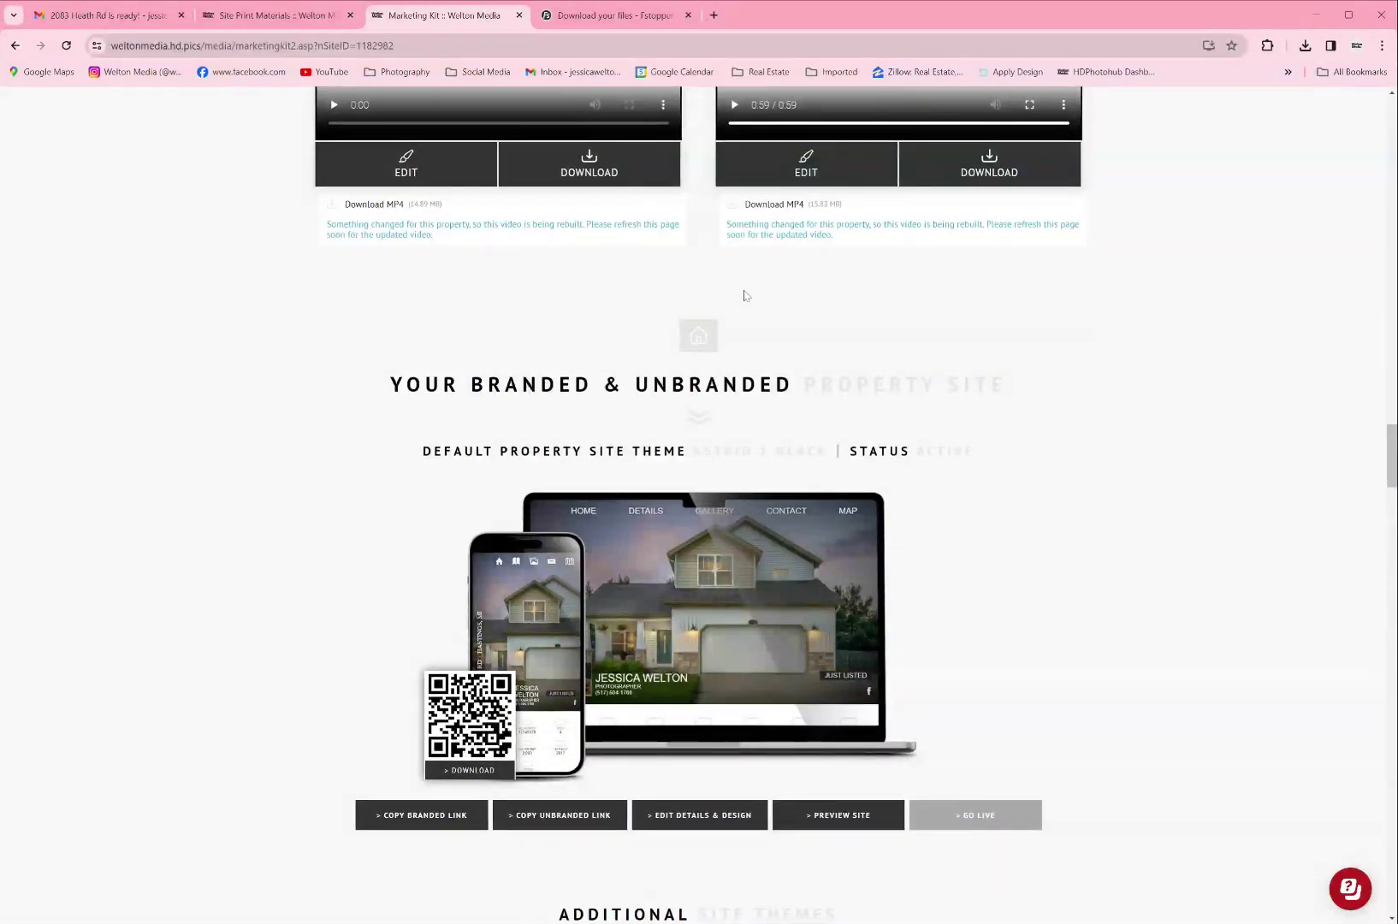
# Step: Scroll past the property site themes down to the Print-Ready Flyers section
pyautogui.scroll(-2, 706, 316)
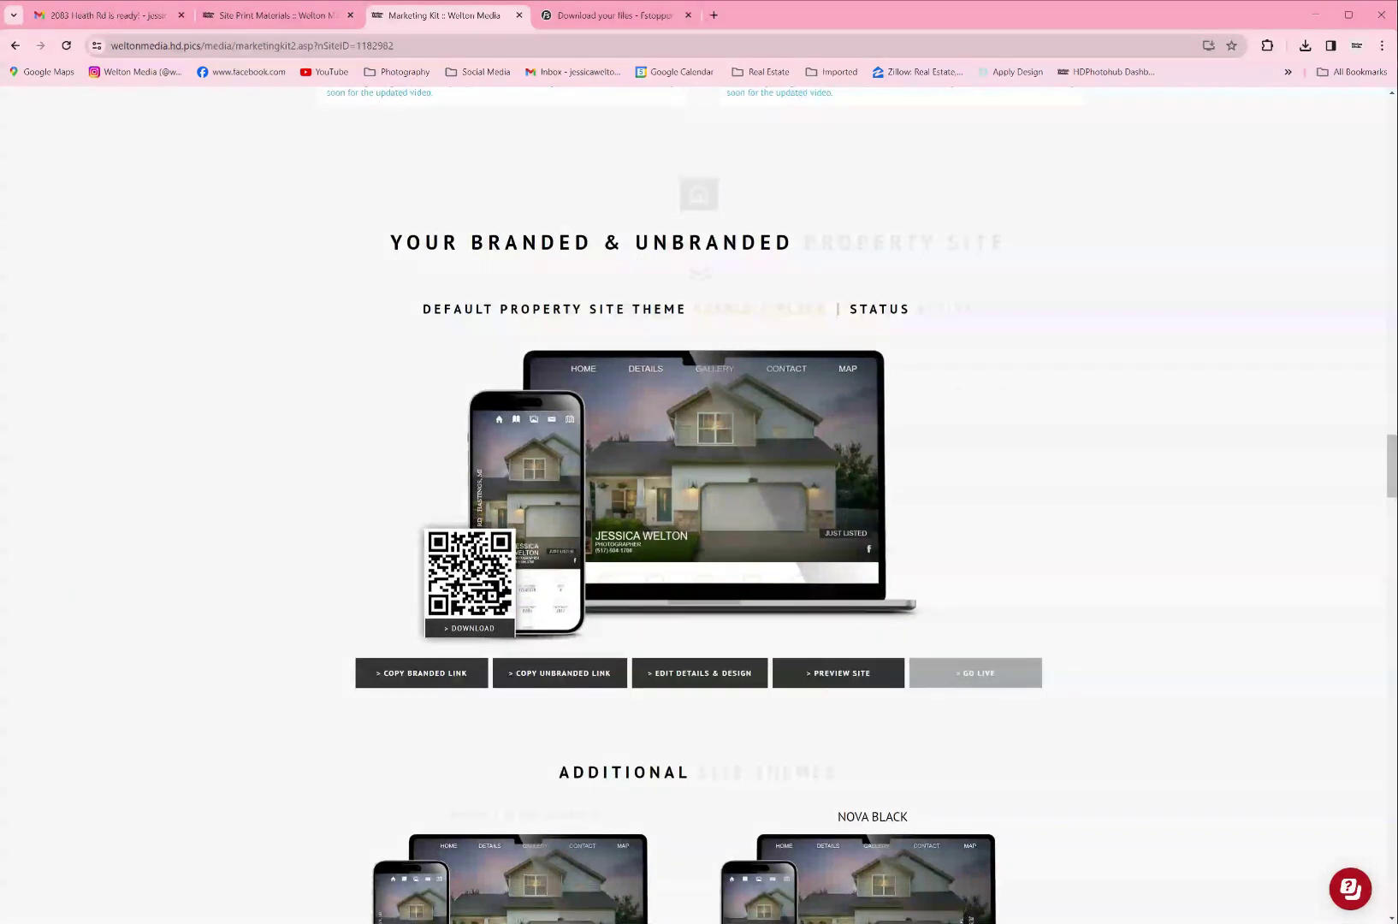
pyautogui.moveTo(388, 243); pyautogui.dragTo(1033, 248)
pyautogui.click(1033, 248)
pyautogui.scroll(-2, 998, 359)
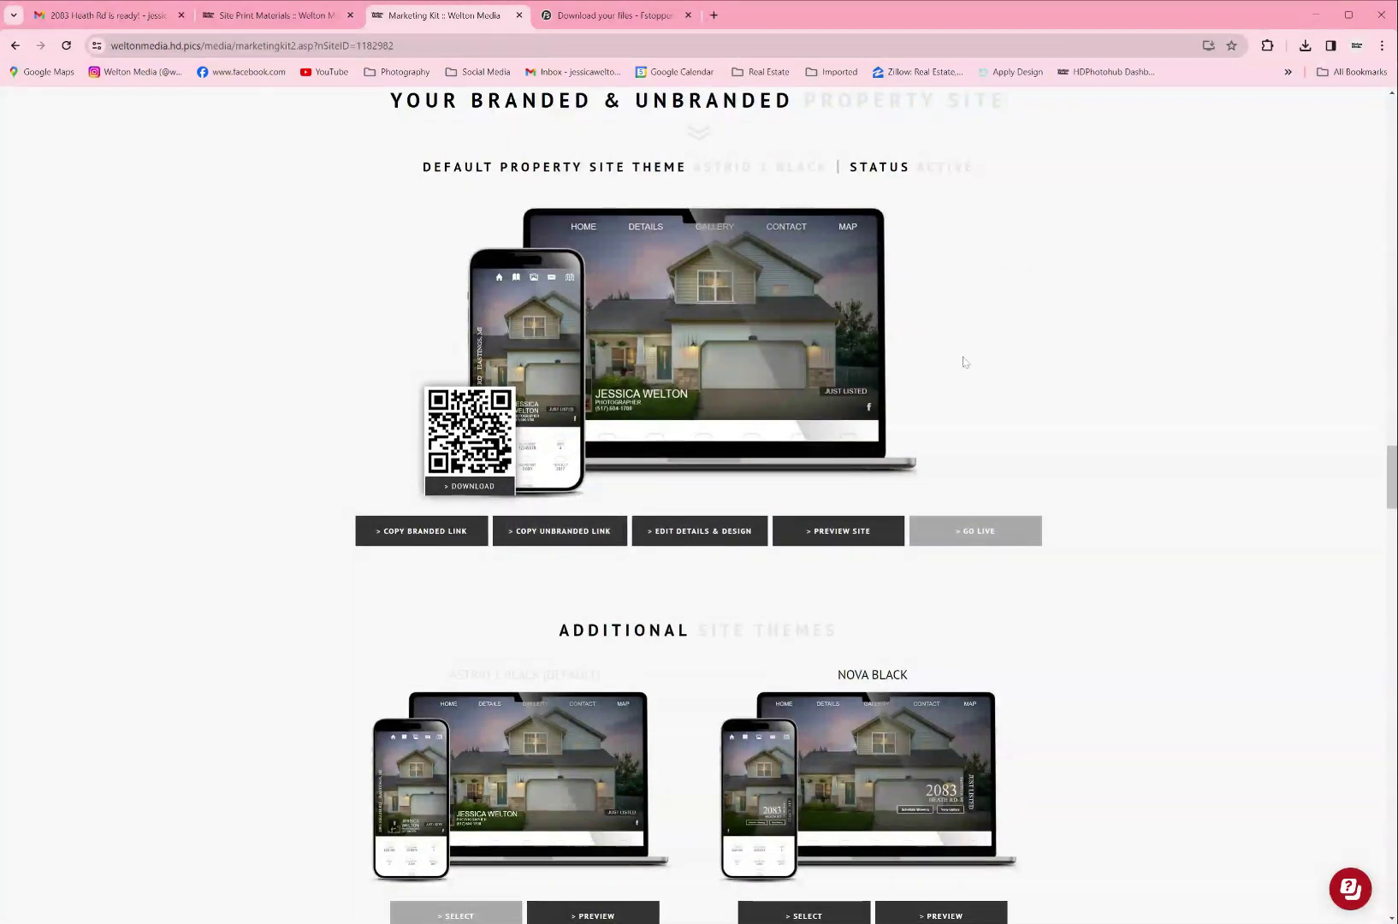
pyautogui.scroll(-3, 963, 362)
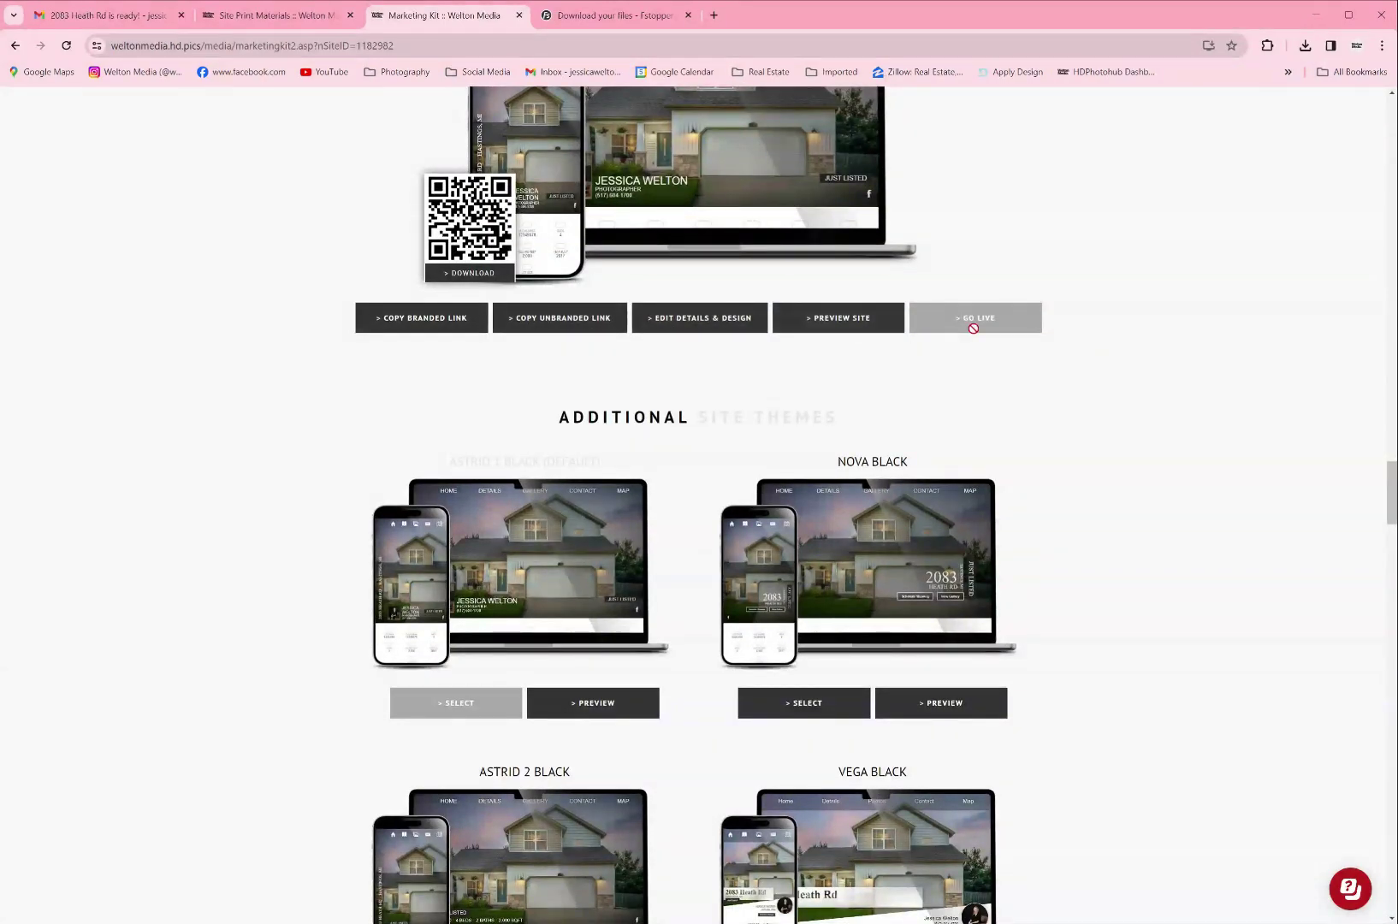
pyautogui.scroll(-15, 1061, 475)
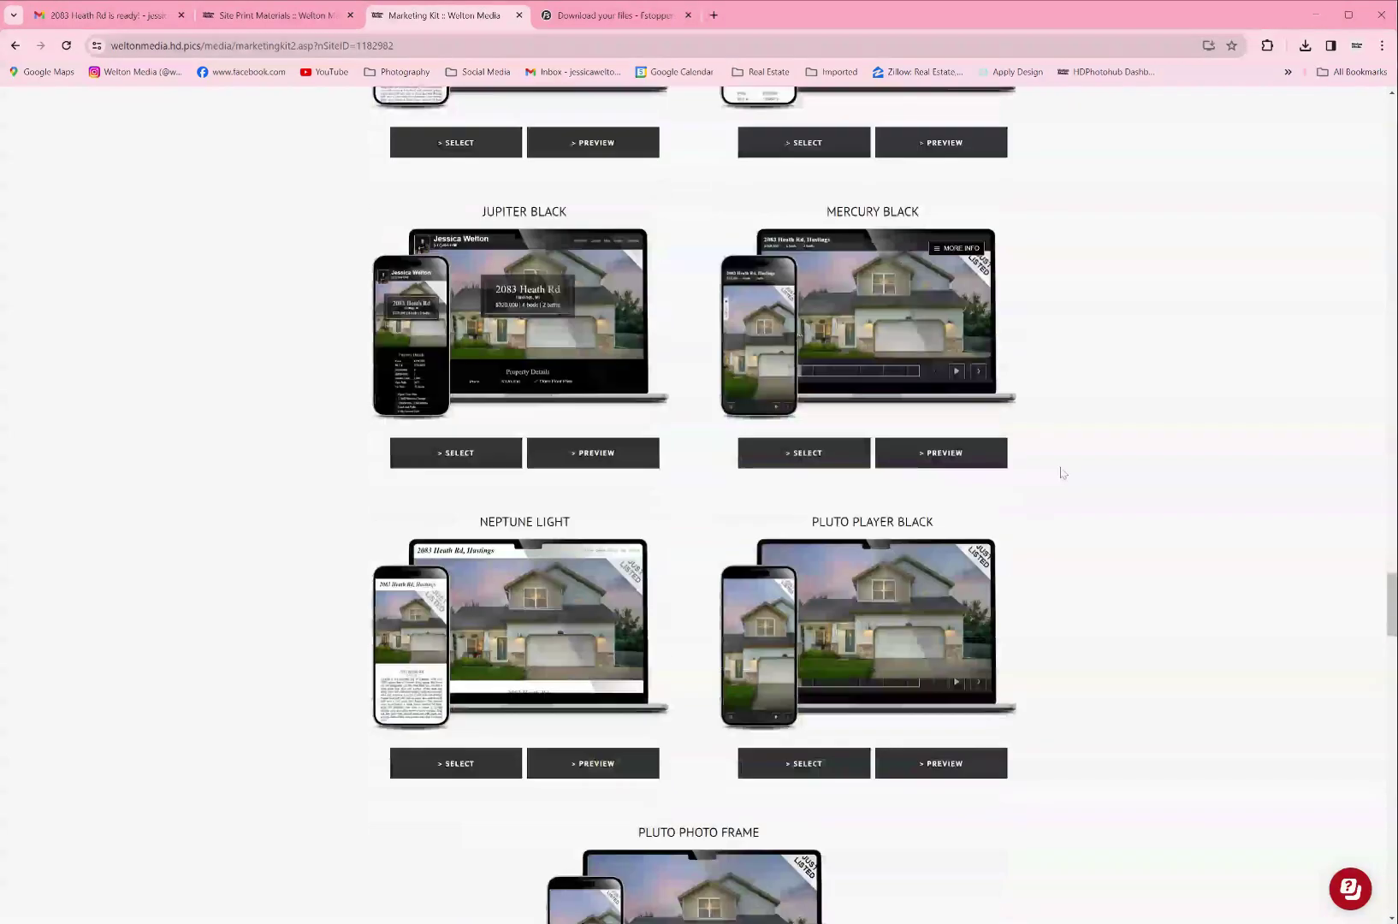
pyautogui.scroll(-12, 1061, 474)
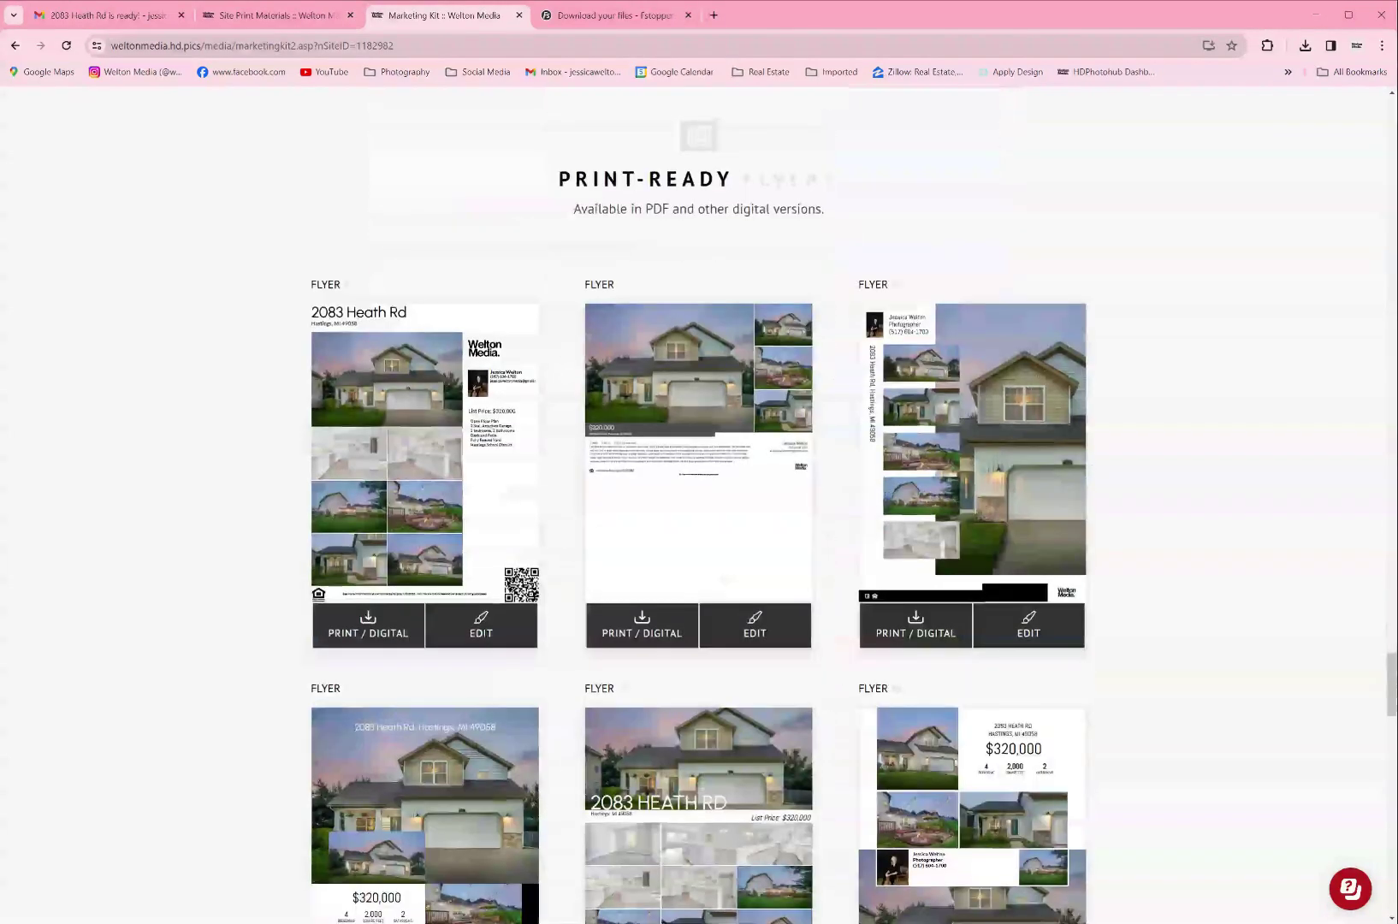
pyautogui.moveTo(548, 178)
pyautogui.mouseDown()
pyautogui.moveTo(901, 174)
pyautogui.moveTo(524, 179)
pyautogui.mouseUp()
pyautogui.scroll(-2, 732, 230)
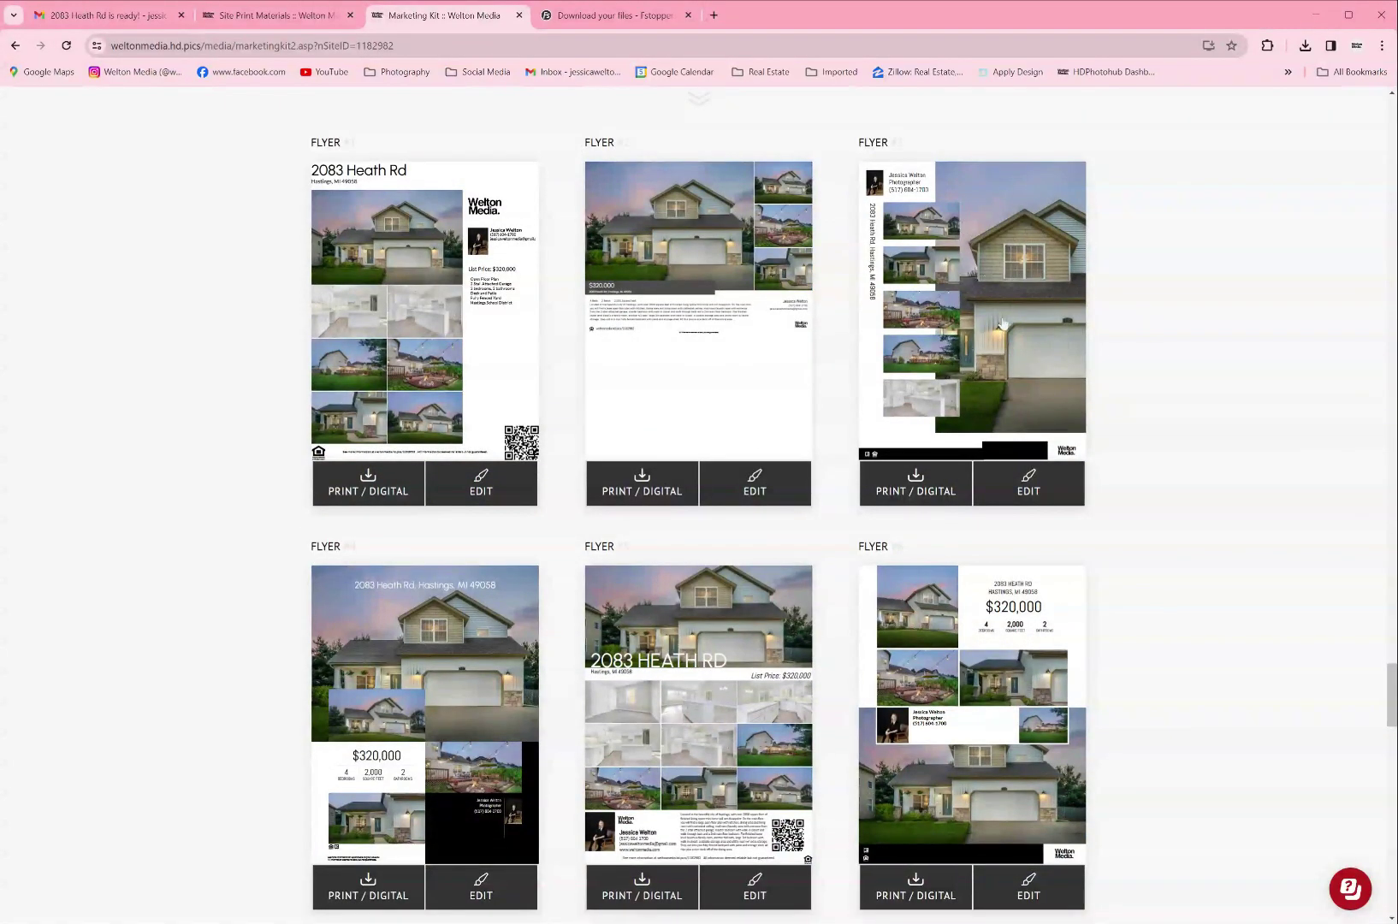
# Step: Open the vertical-address flyer and swap its first two small photos for kitchen shots
pyautogui.click(1002, 491)
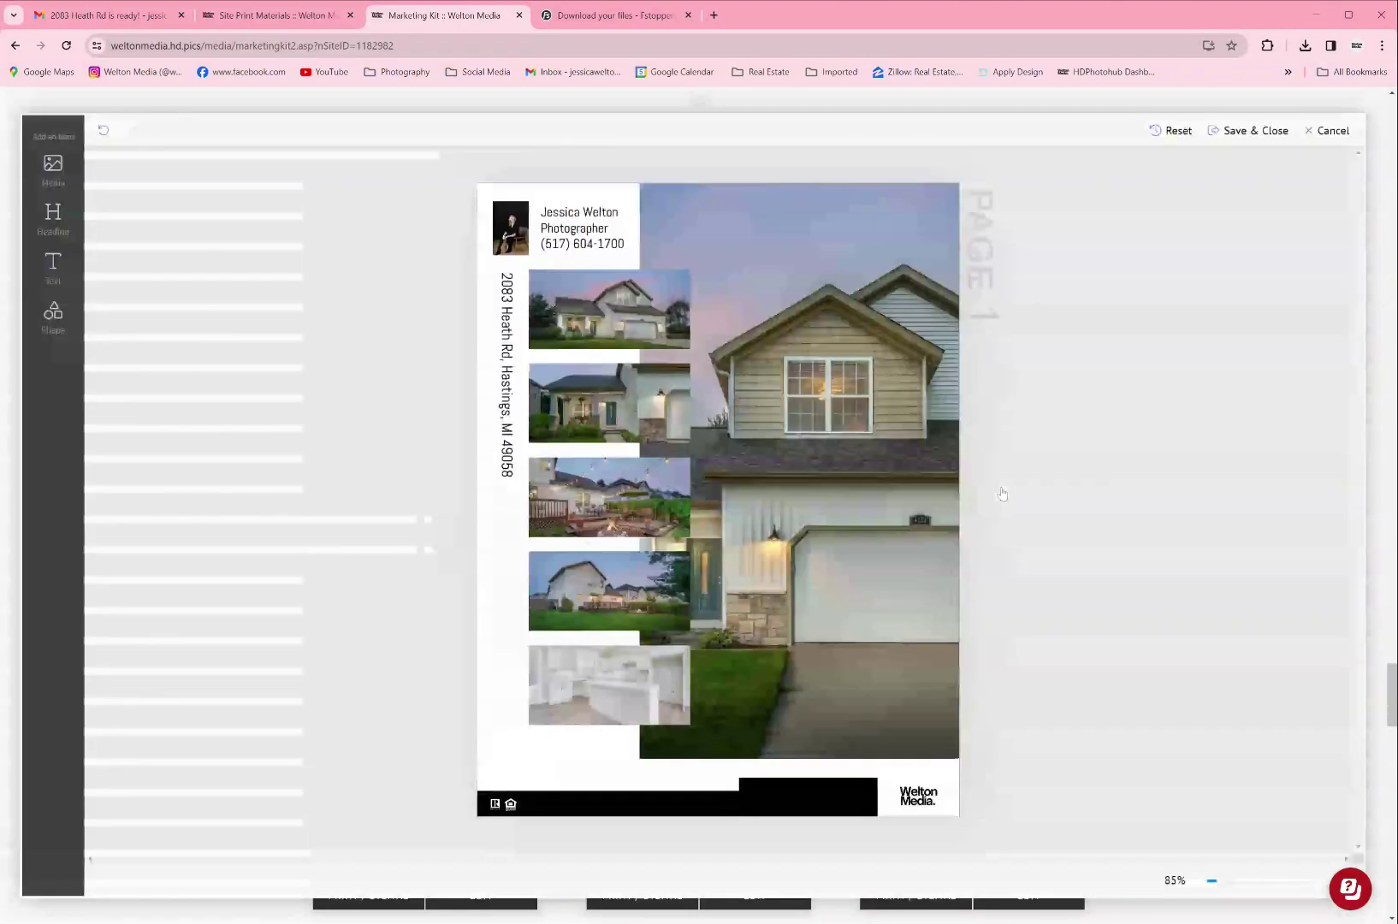
pyautogui.click(594, 298)
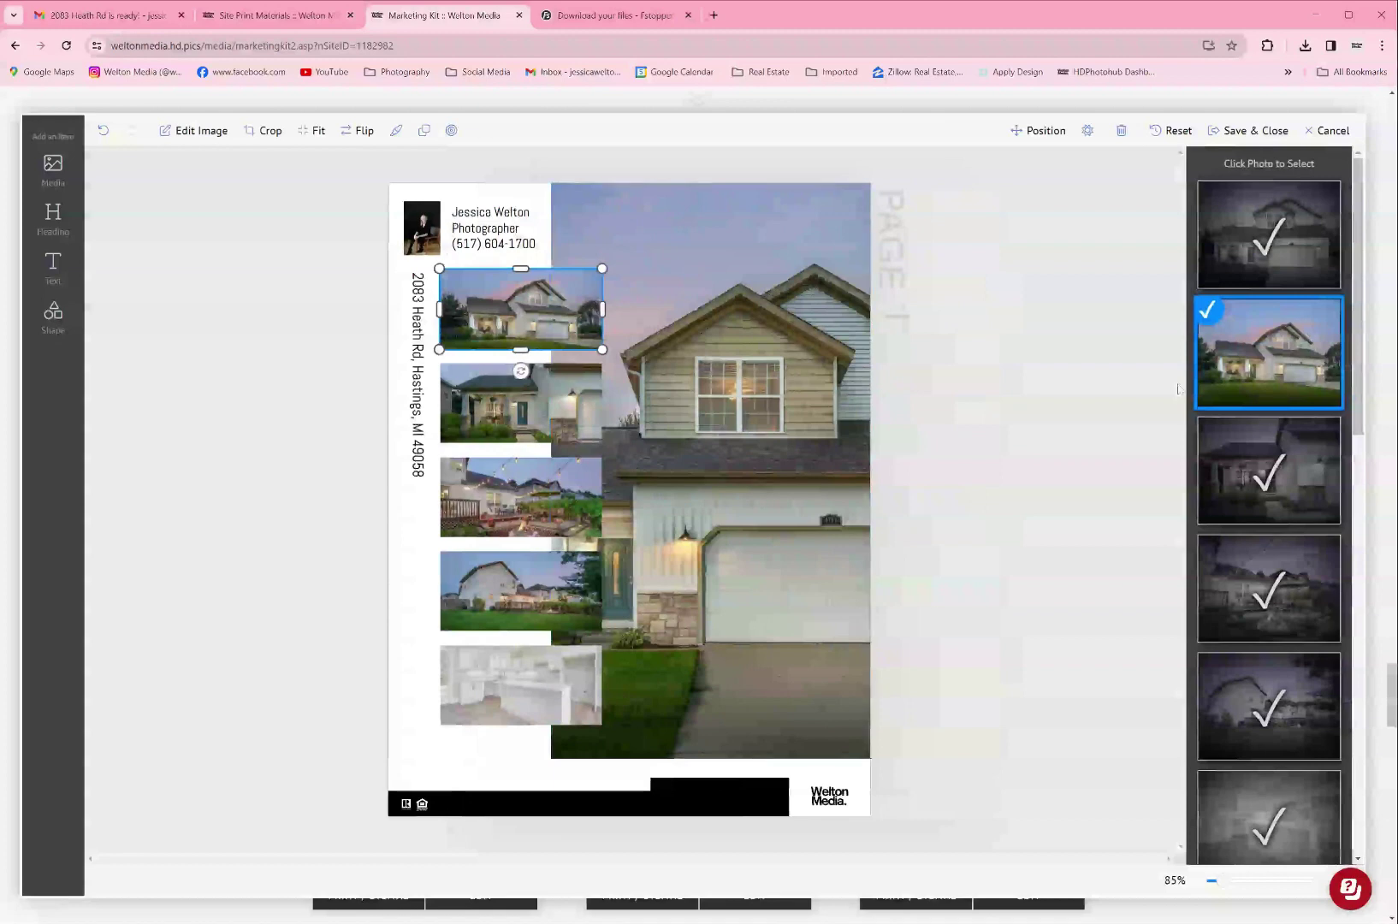
pyautogui.scroll(-3, 1272, 393)
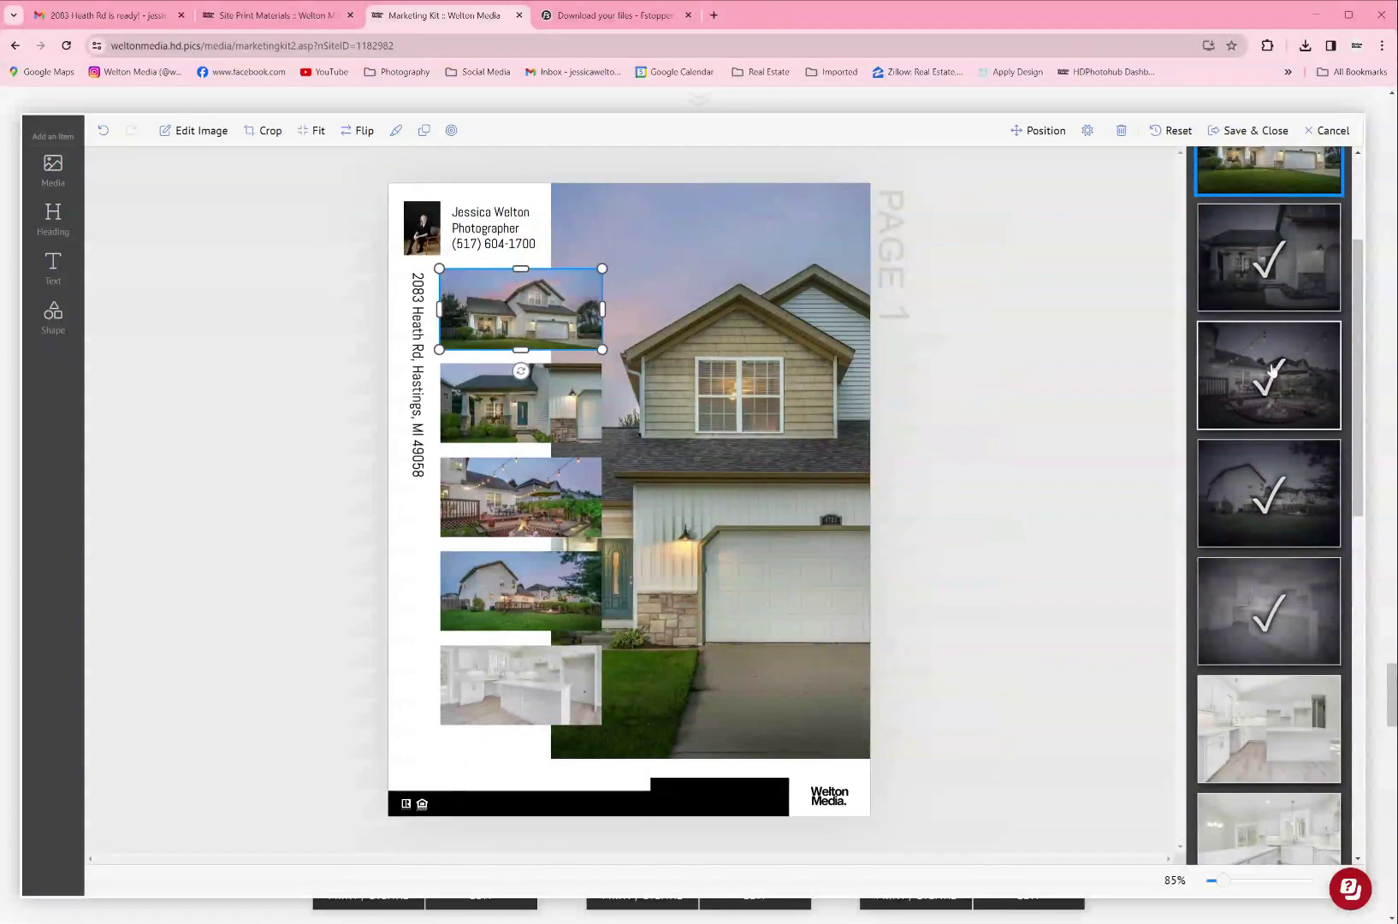
pyautogui.scroll(-5, 1277, 462)
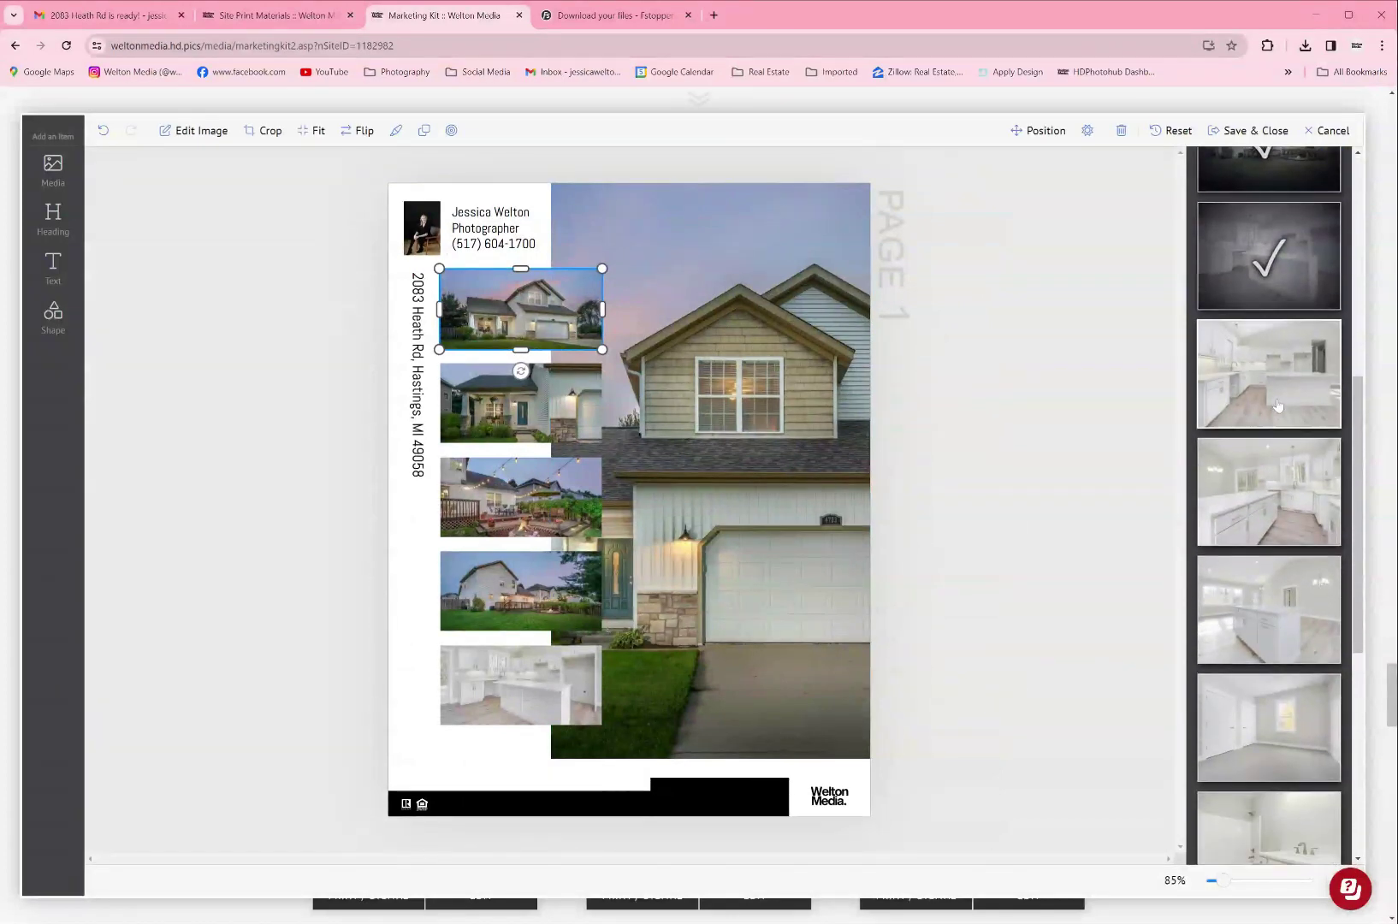
pyautogui.click(1277, 393)
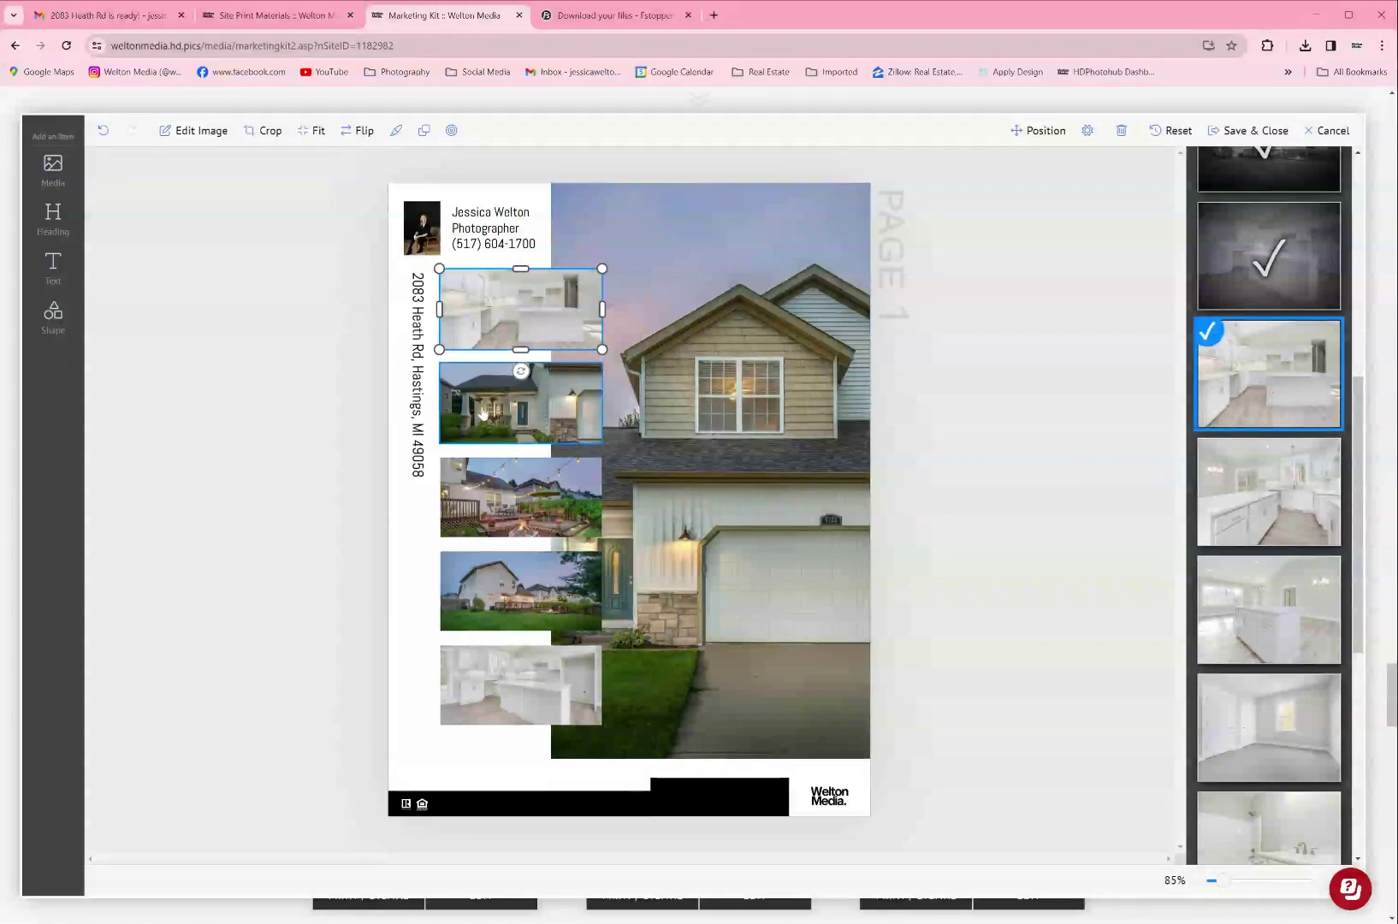
pyautogui.click(484, 413)
pyautogui.click(1269, 492)
# Step: Replace the patio photo with a kitchen-island shot and the fourth photo with the bathroom shot
pyautogui.click(526, 513)
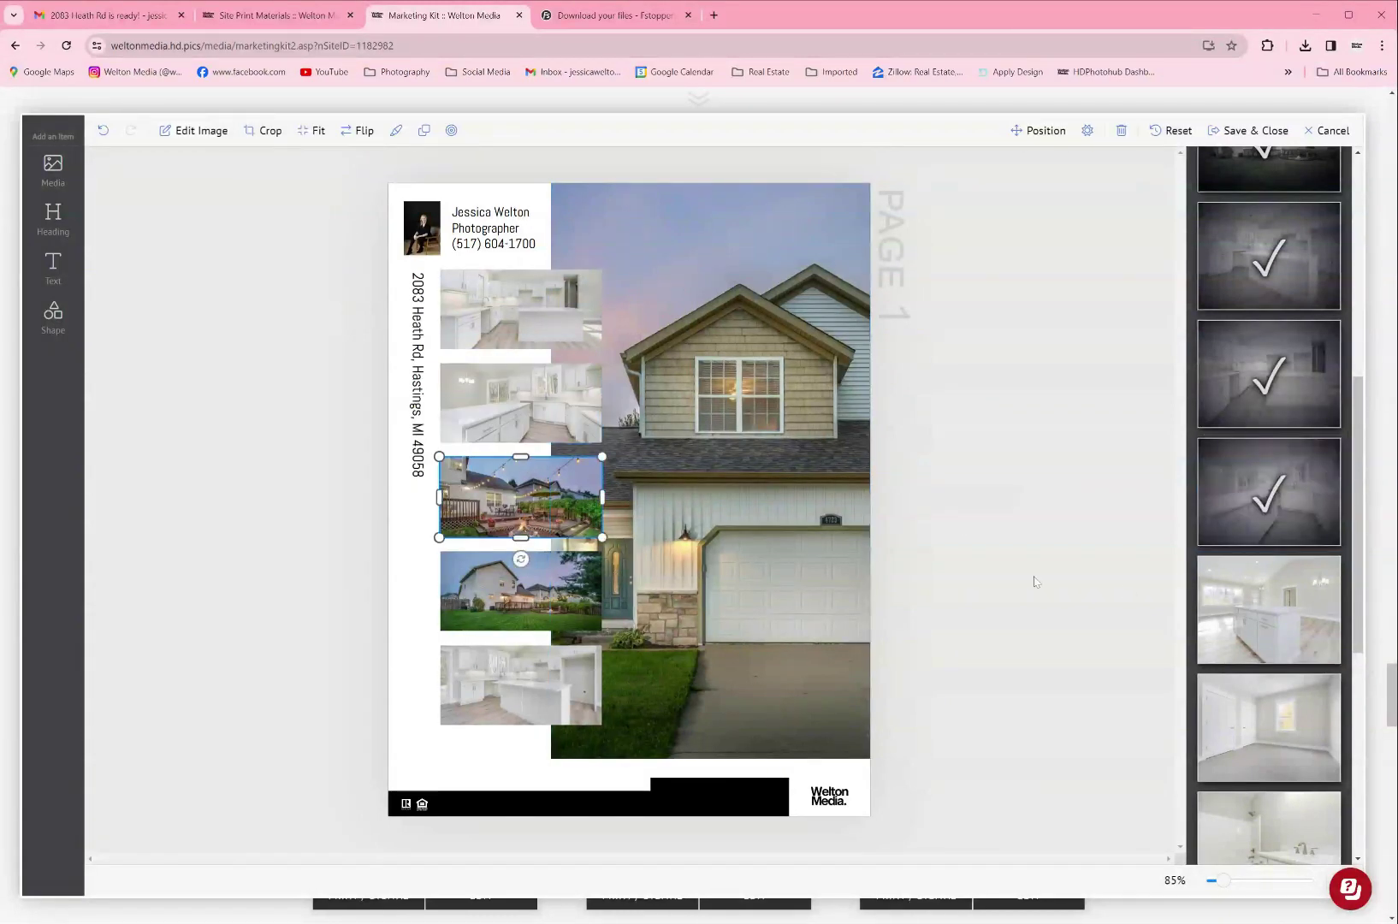
pyautogui.click(1258, 623)
pyautogui.click(520, 590)
pyautogui.scroll(-2, 1291, 699)
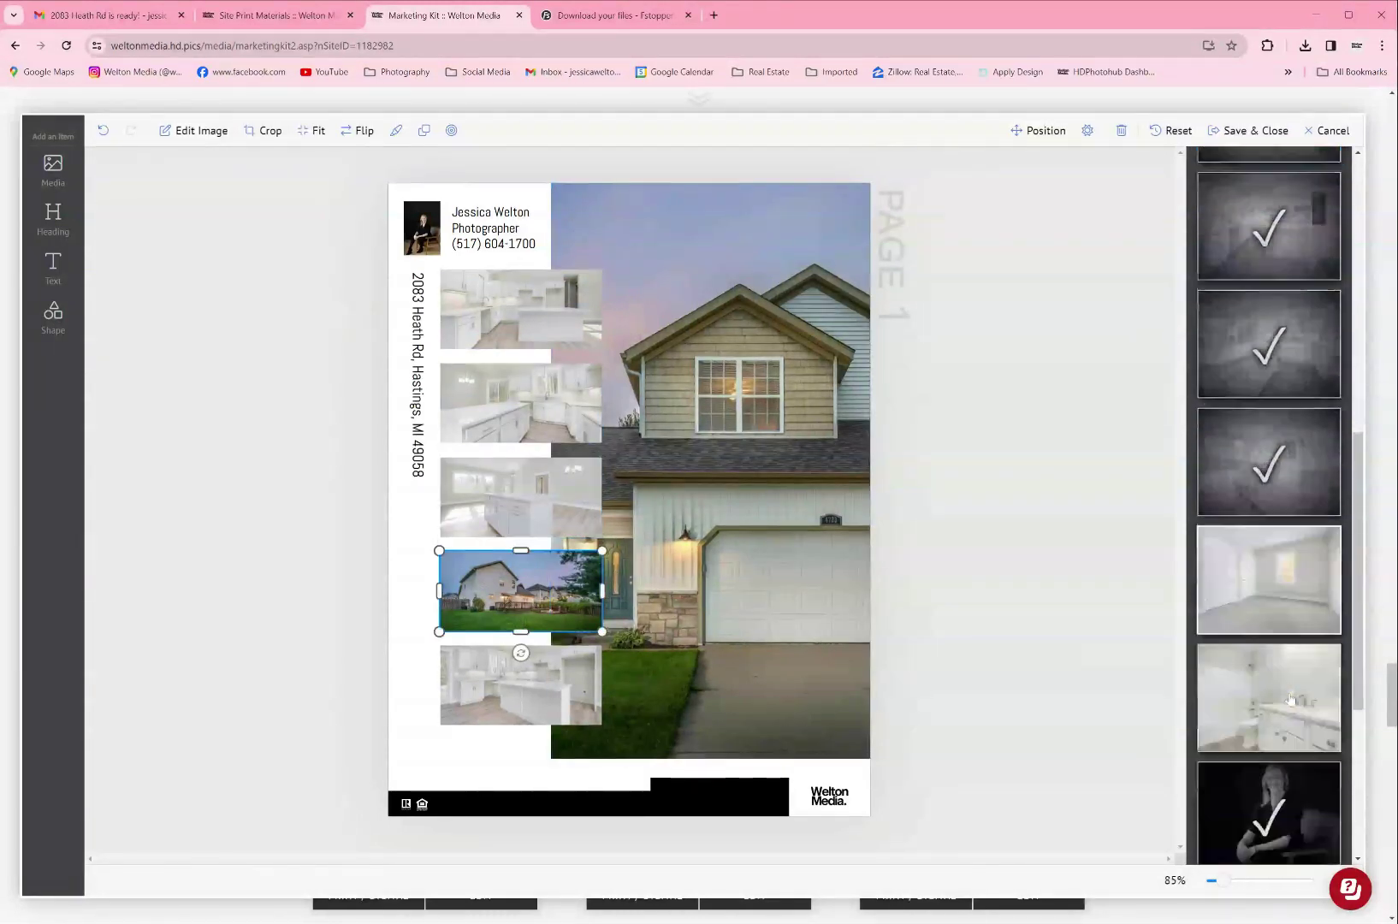
pyautogui.scroll(-1, 1290, 700)
pyautogui.click(1281, 661)
pyautogui.click(1104, 655)
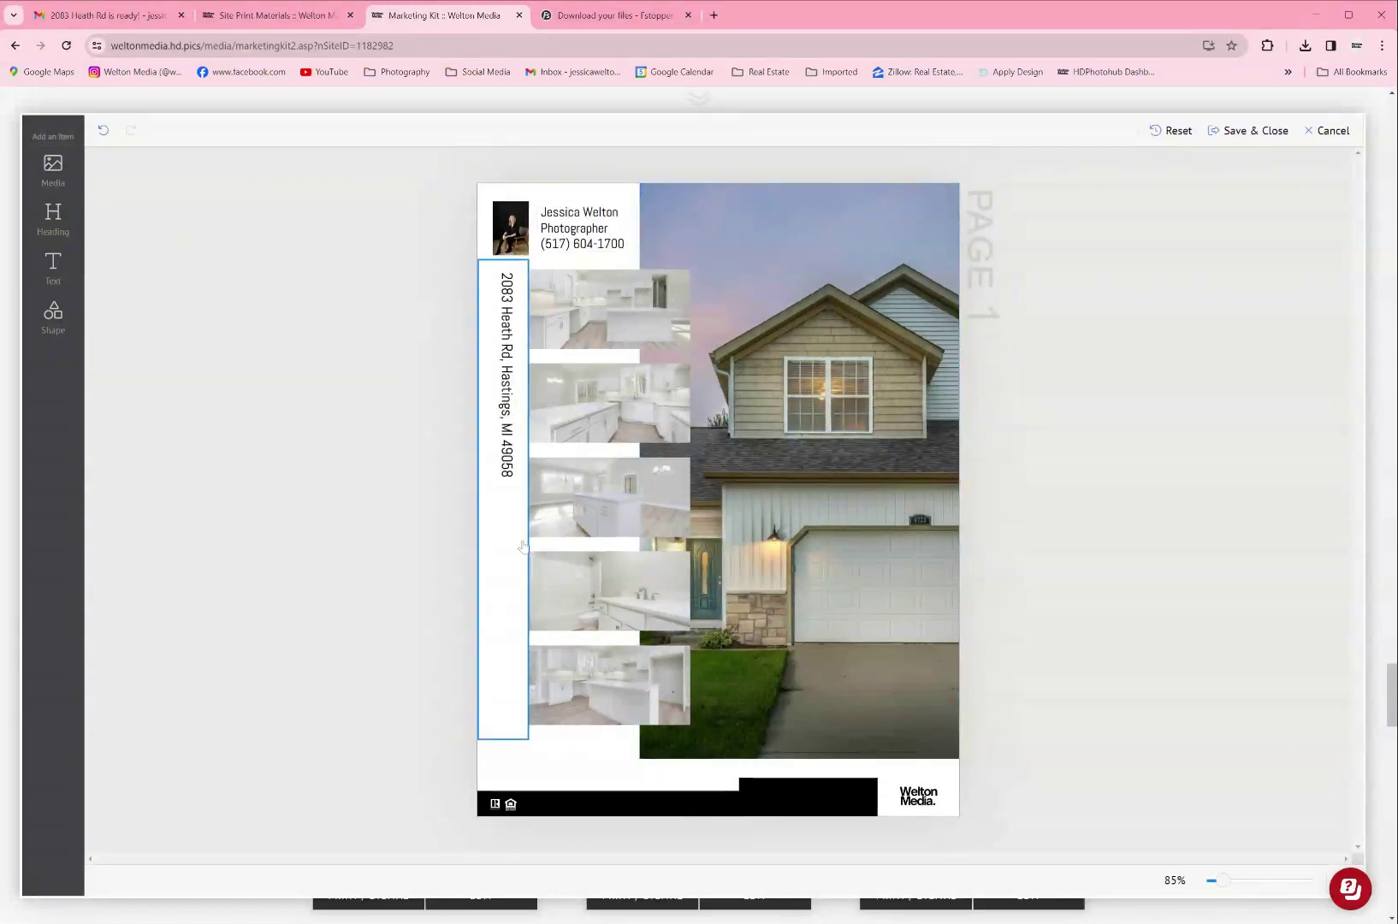
# Step: Select the bottom black bar and the Welton Media logo, then deselect everything
pyautogui.click(800, 781)
pyautogui.click(918, 795)
pyautogui.click(1055, 711)
pyautogui.click(1328, 131)
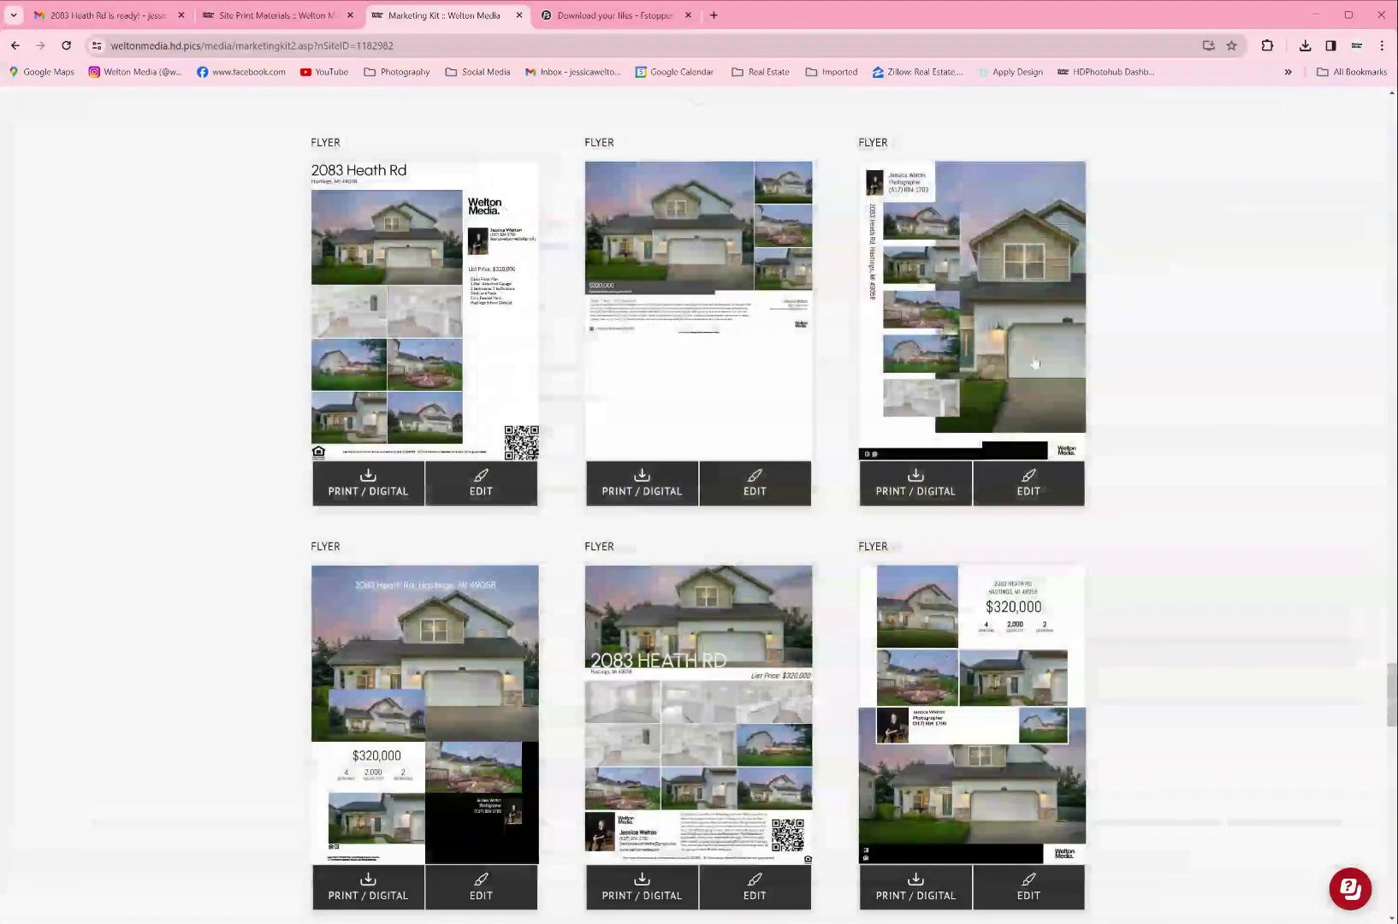
pyautogui.scroll(-3, 1028, 363)
pyautogui.scroll(-3, 1029, 363)
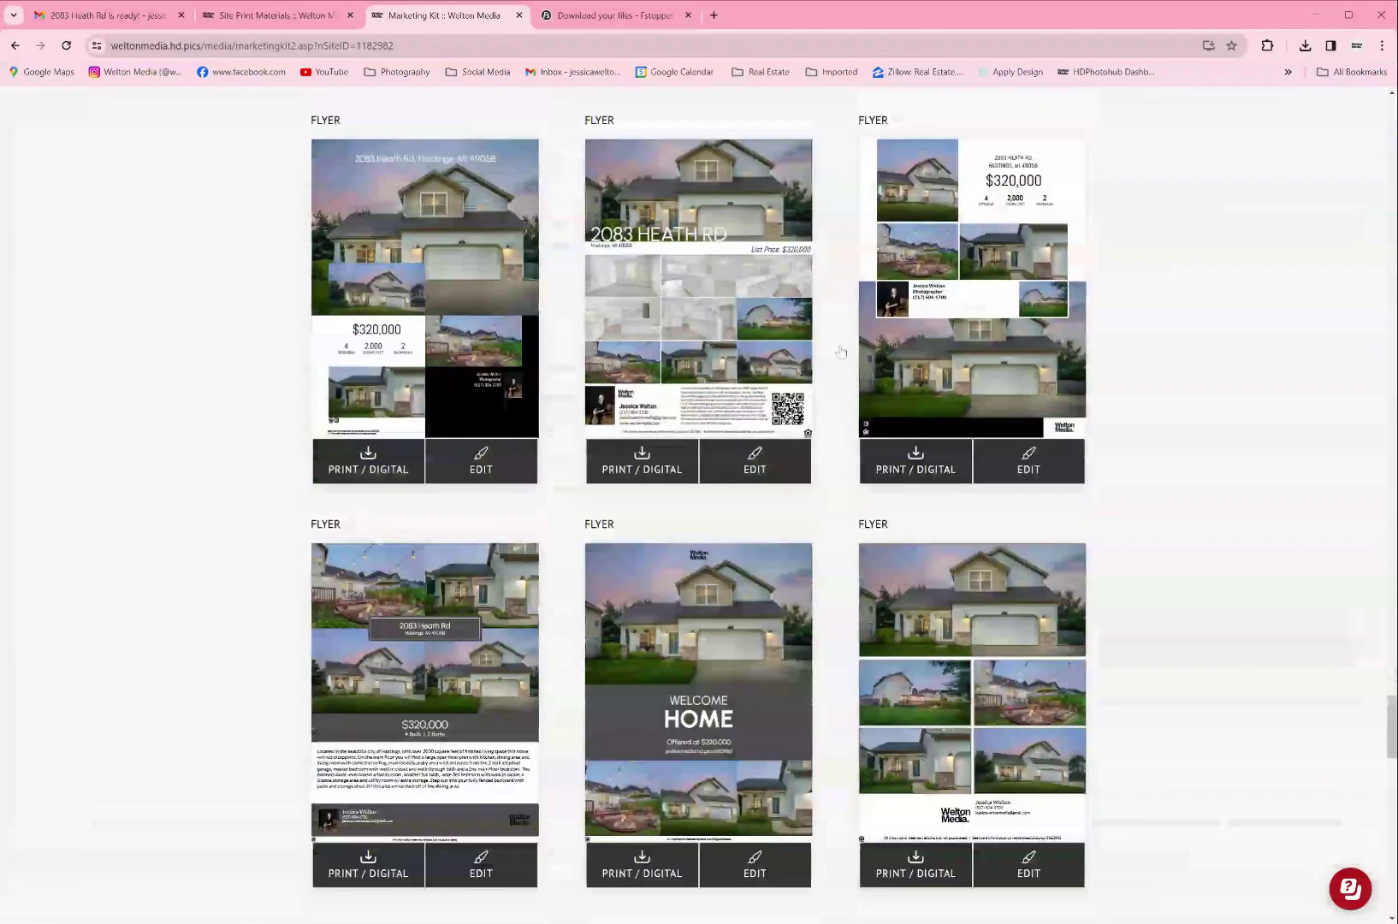
pyautogui.click(753, 460)
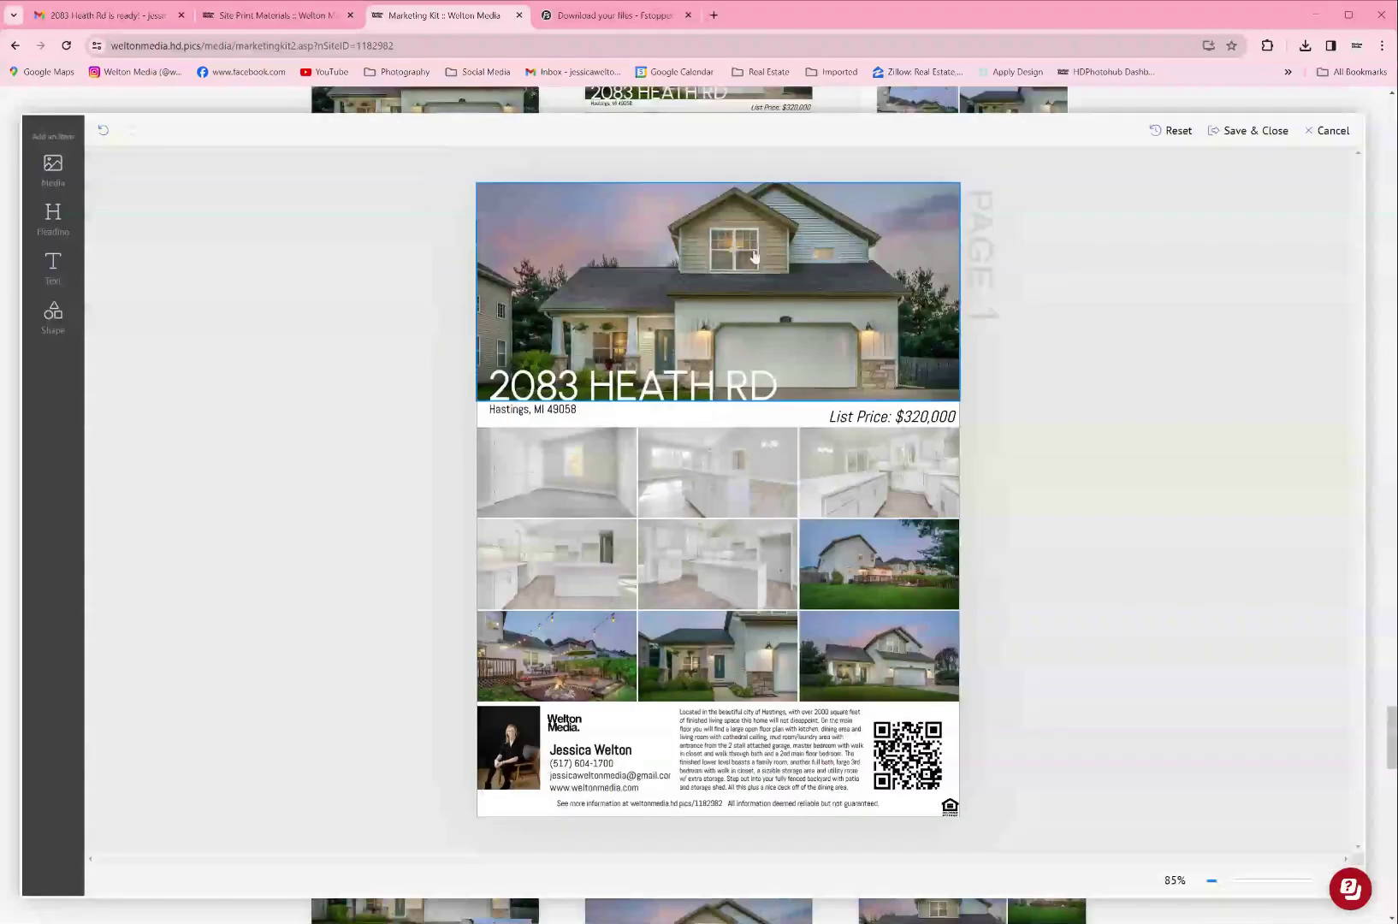
pyautogui.click(618, 382)
pyautogui.doubleClick(618, 381)
pyautogui.click(1033, 391)
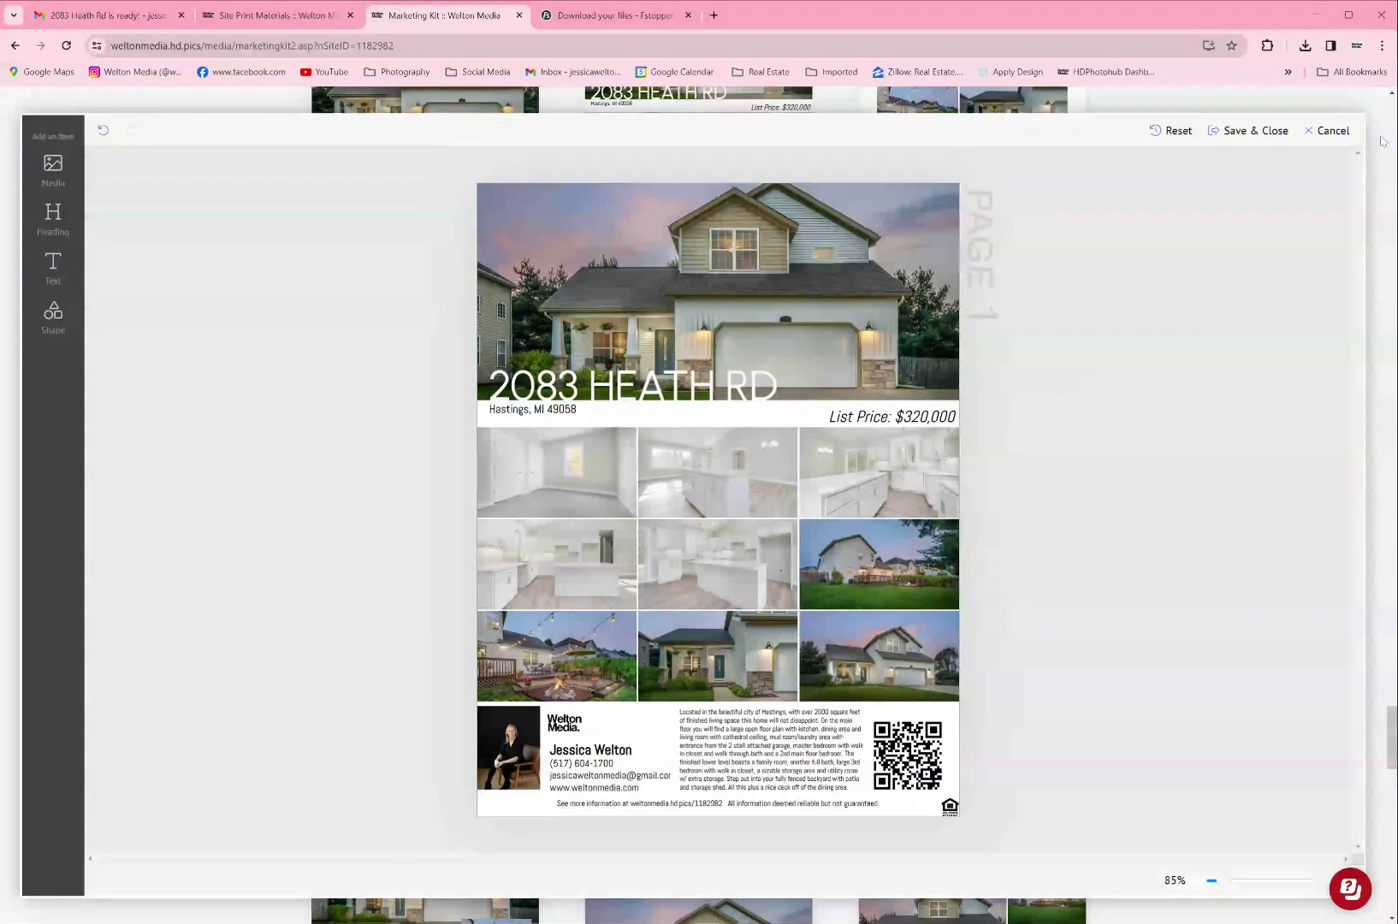
pyautogui.click(1327, 131)
# Step: Preview the wide address-header flyer and close it without saving
pyautogui.scroll(-5, 1019, 407)
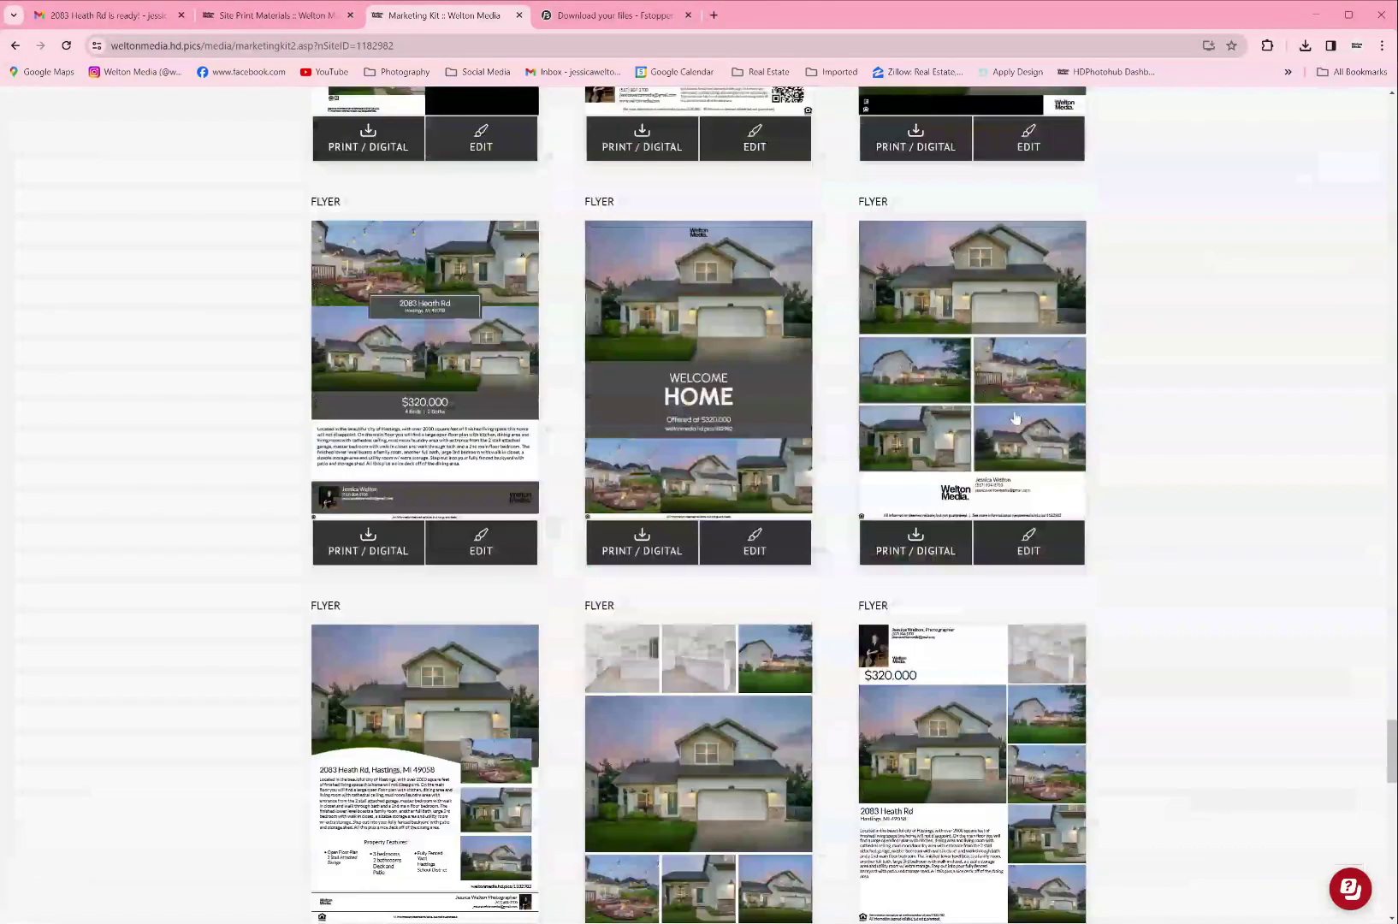
pyautogui.scroll(-6, 1015, 418)
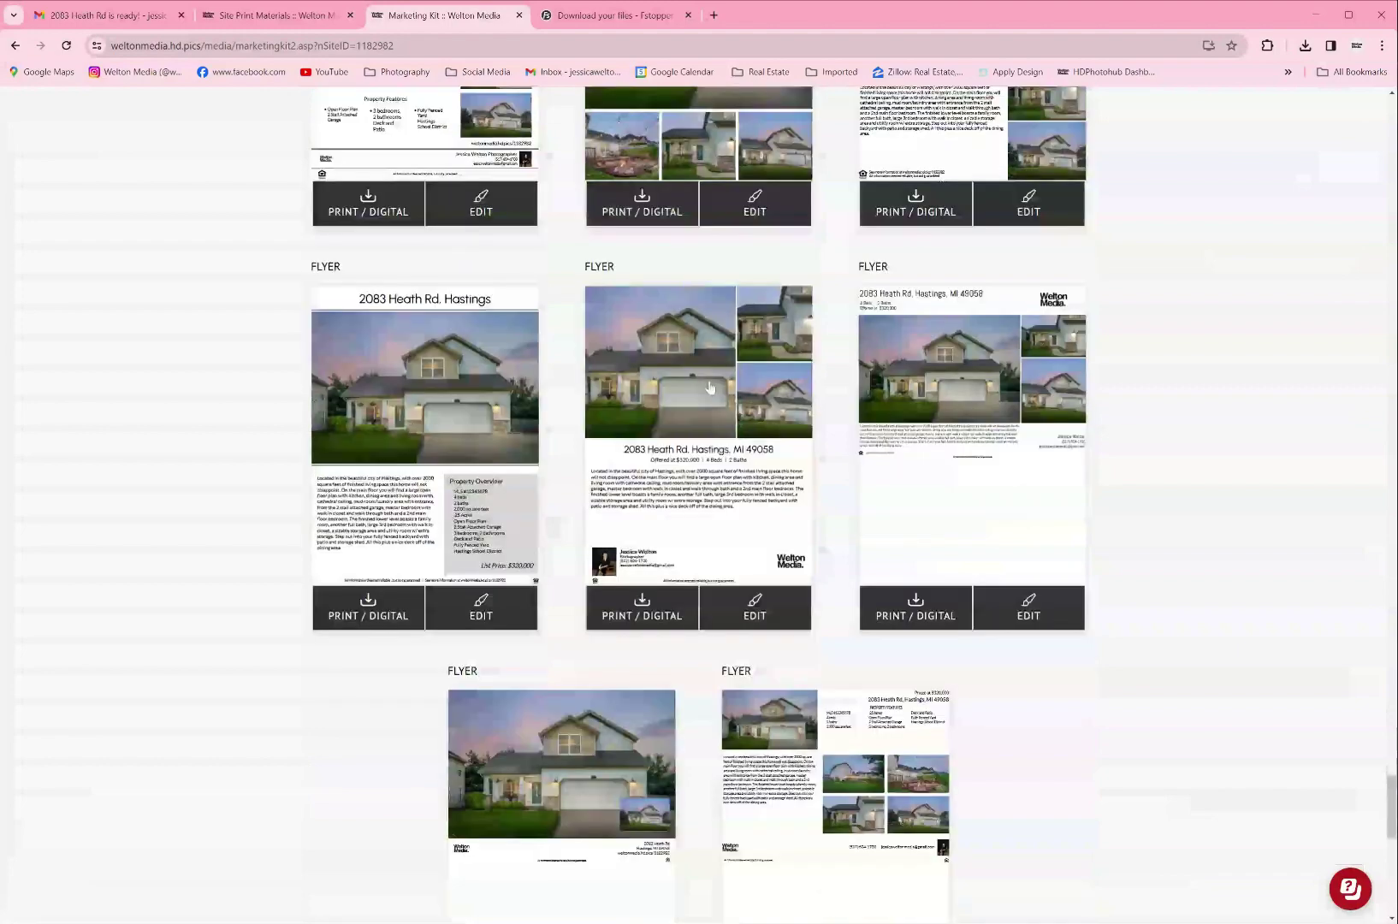
pyautogui.scroll(-3, 676, 691)
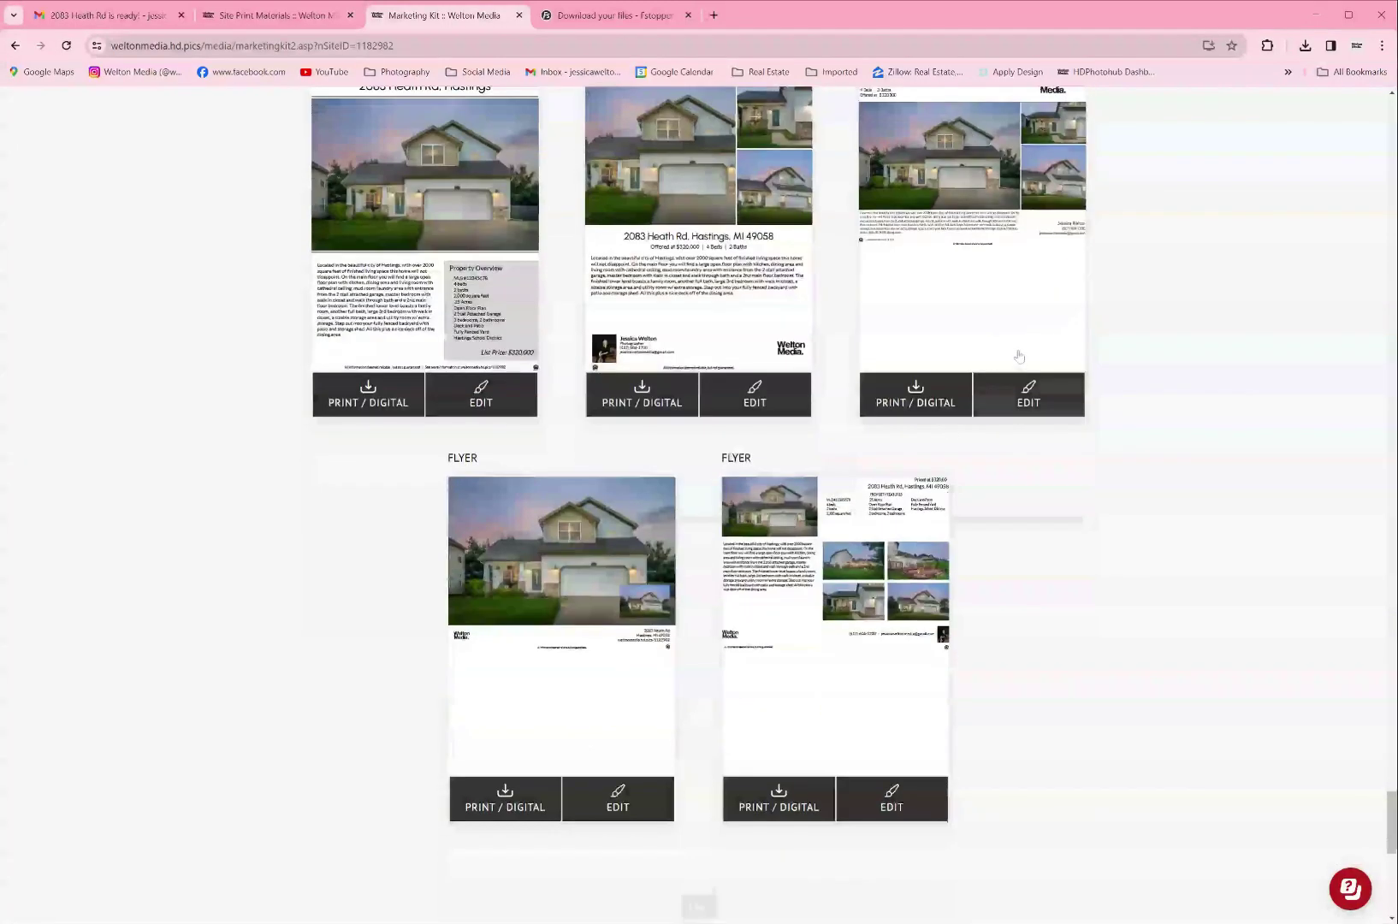
pyautogui.click(1028, 395)
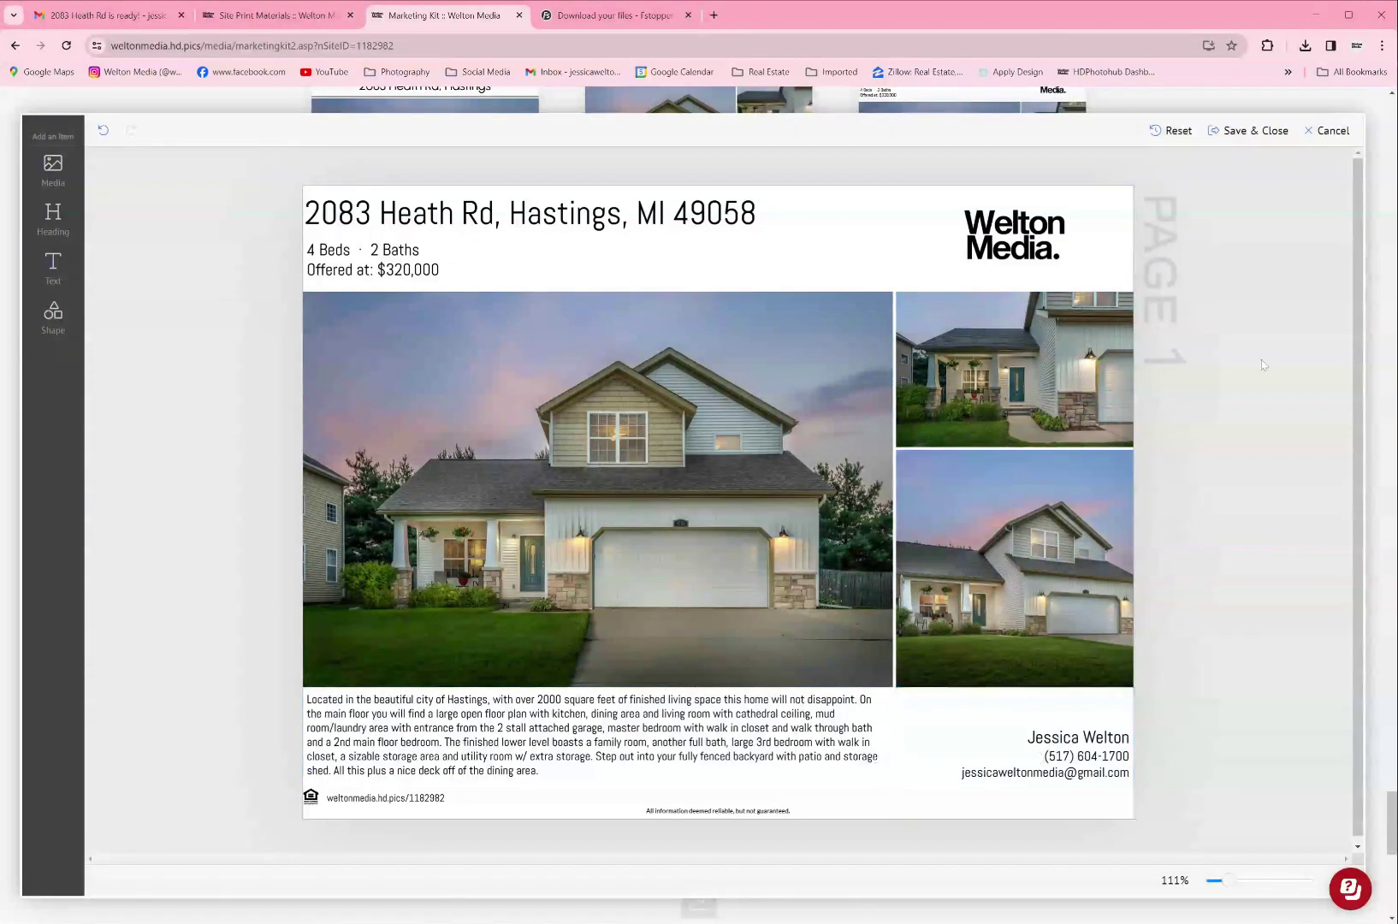
pyautogui.click(1332, 133)
# Step: Preview the Priced at $320,000 flyer, close it unsaved, and scroll to the Weekly Traffic Report
pyautogui.scroll(-7, 1117, 539)
pyautogui.scroll(5, 1138, 521)
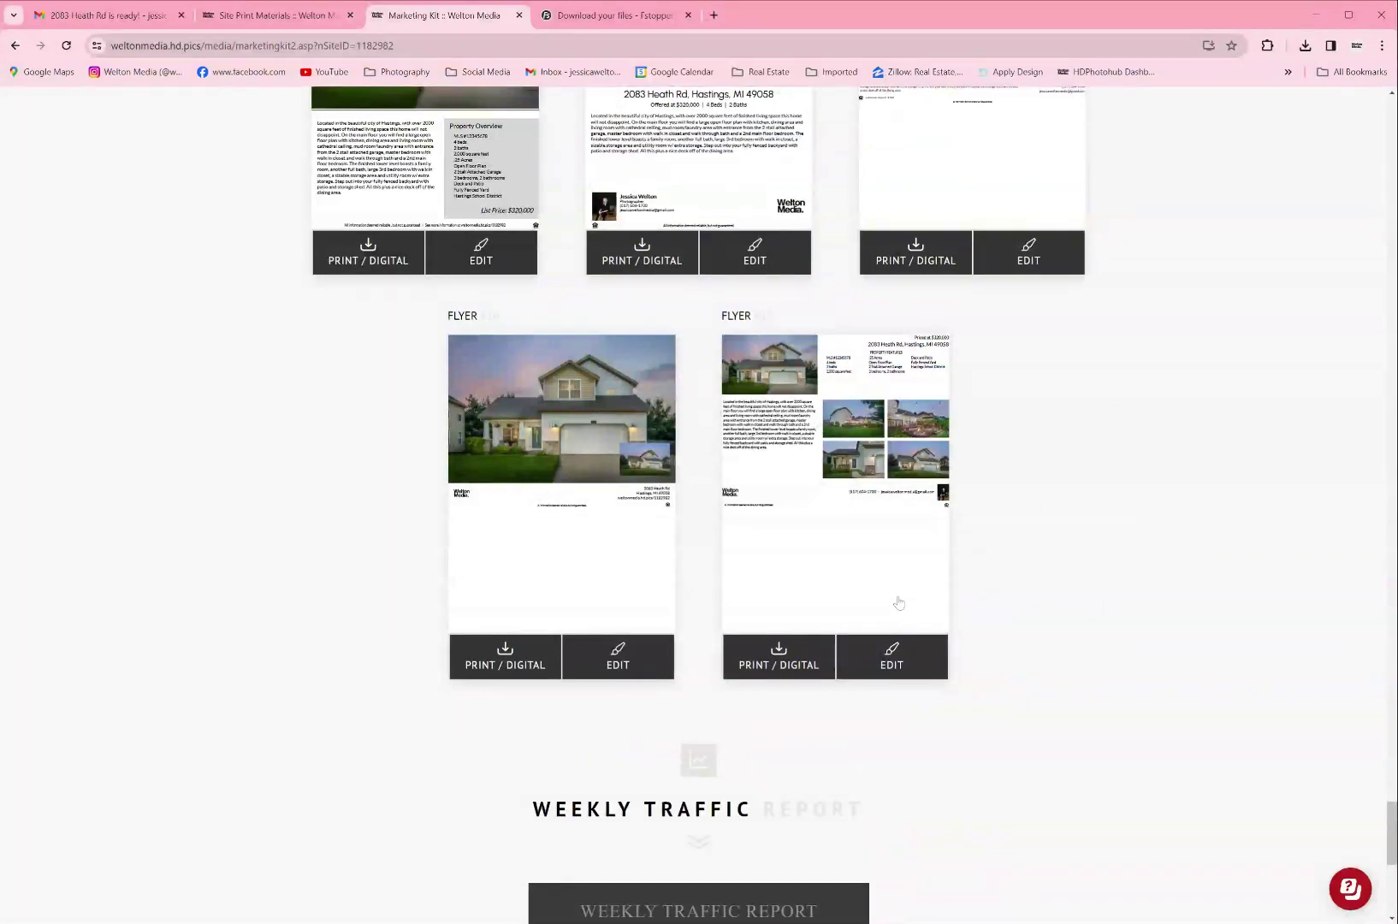
pyautogui.click(889, 653)
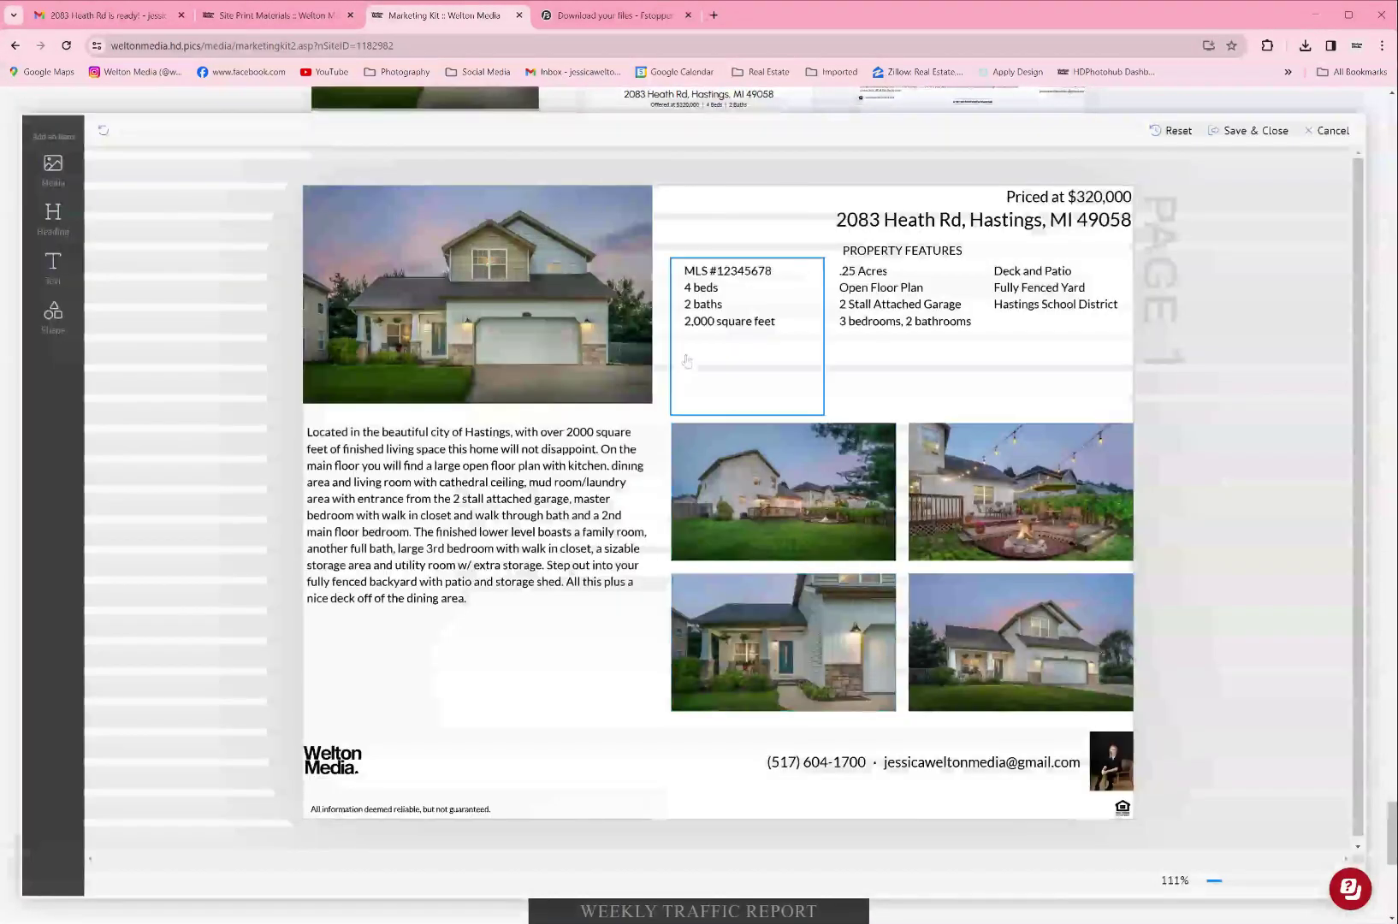
pyautogui.click(1328, 130)
pyautogui.scroll(3, 744, 368)
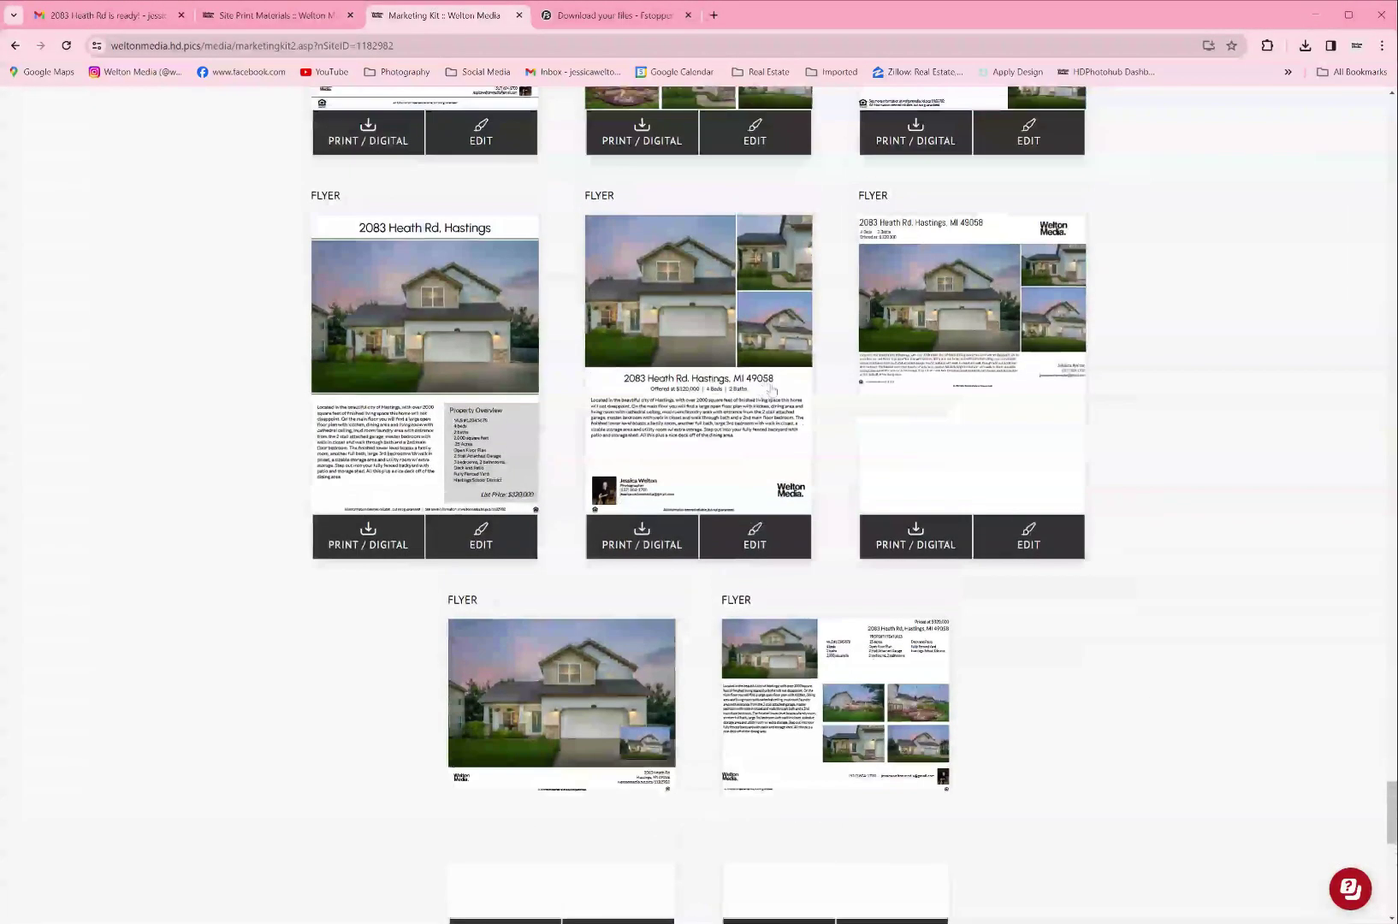
pyautogui.scroll(5, 772, 389)
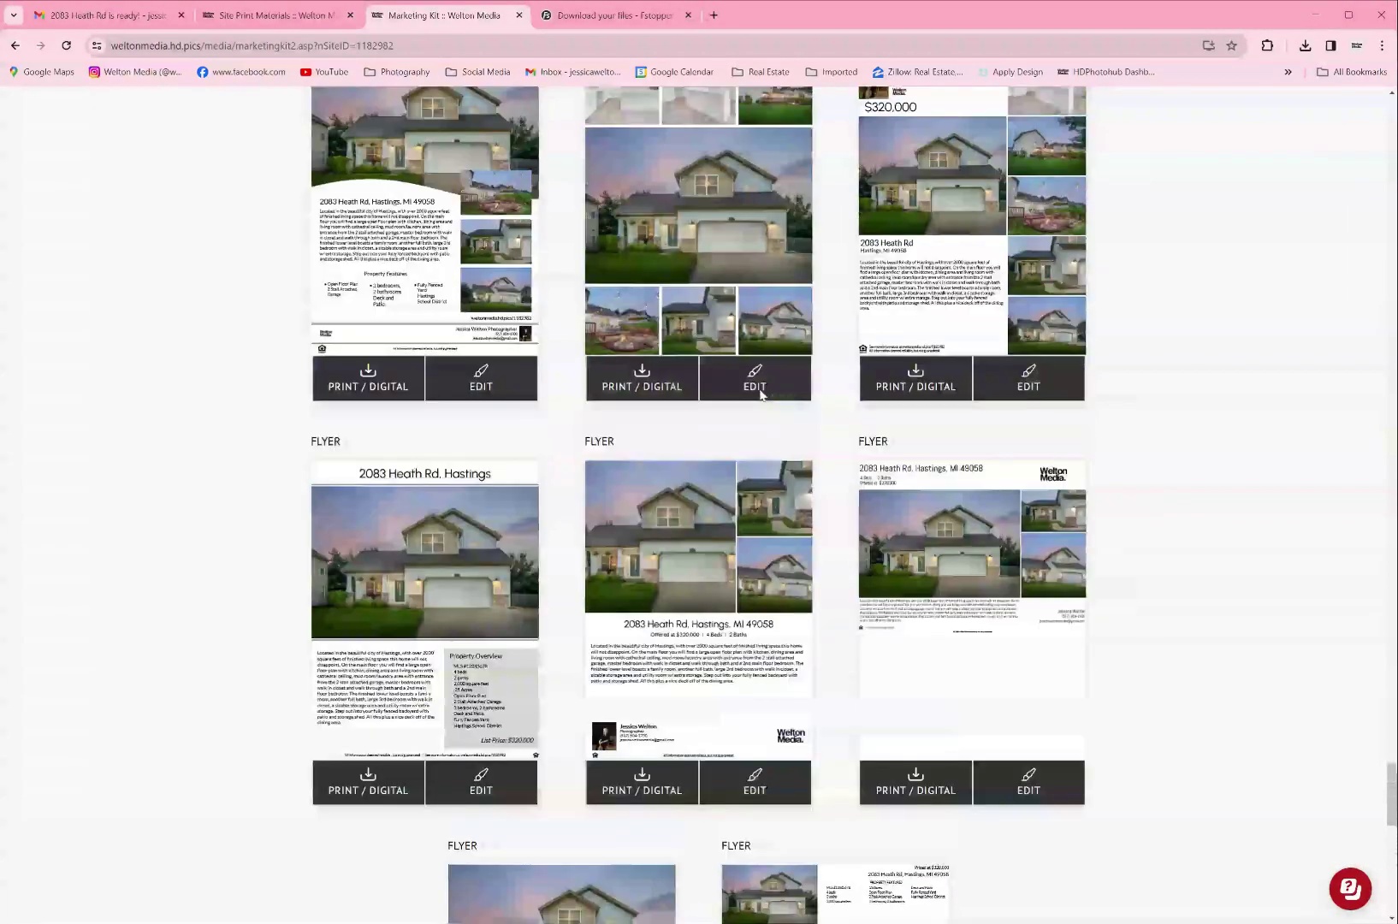
pyautogui.scroll(2, 780, 441)
pyautogui.scroll(-12, 780, 441)
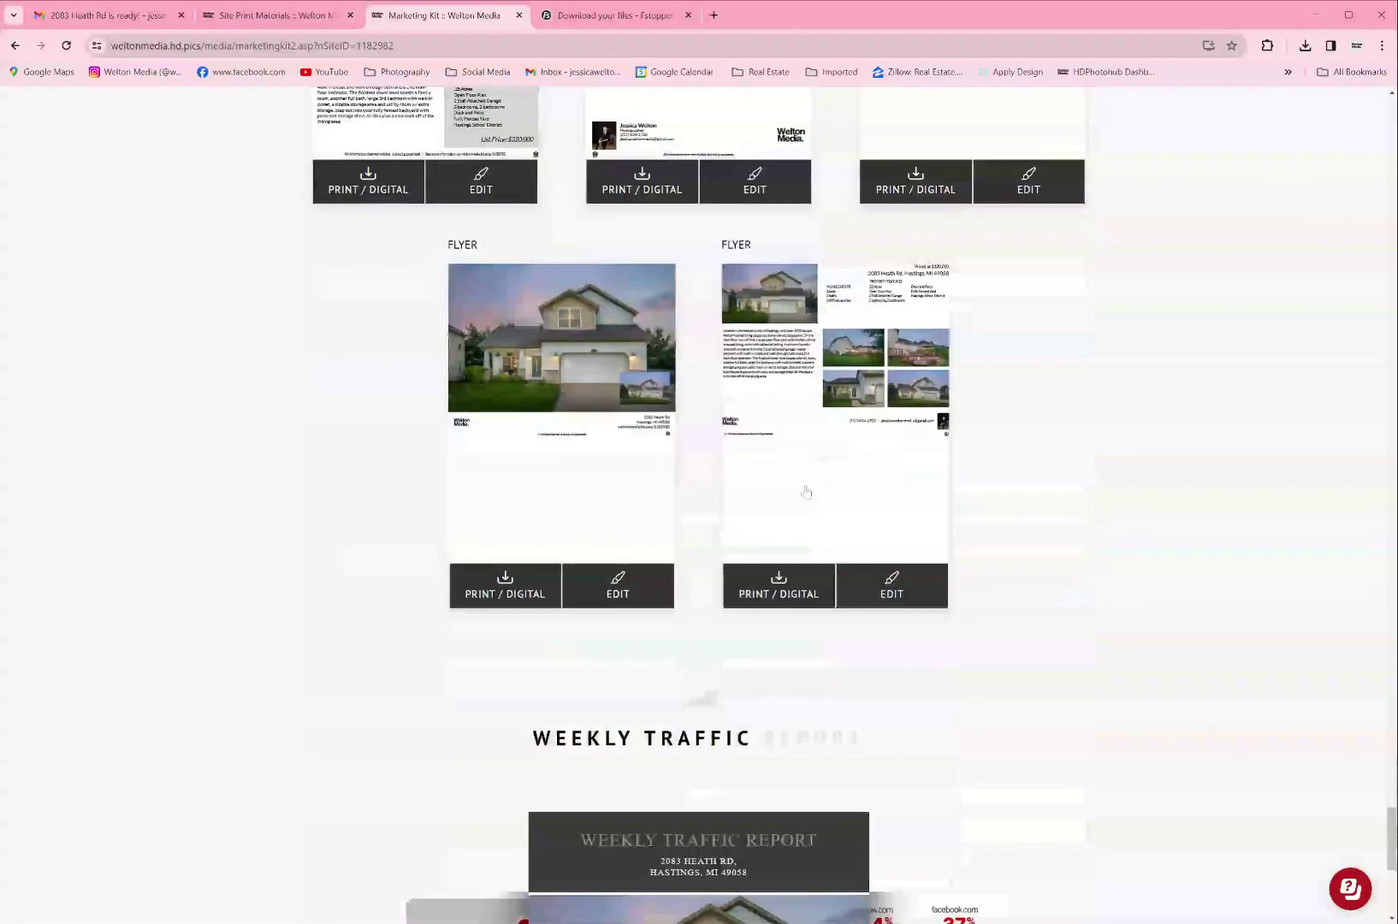
# Step: Scroll to the page bottom to show the house photo, photographer card and site-traffic charts
pyautogui.scroll(-3, 1038, 689)
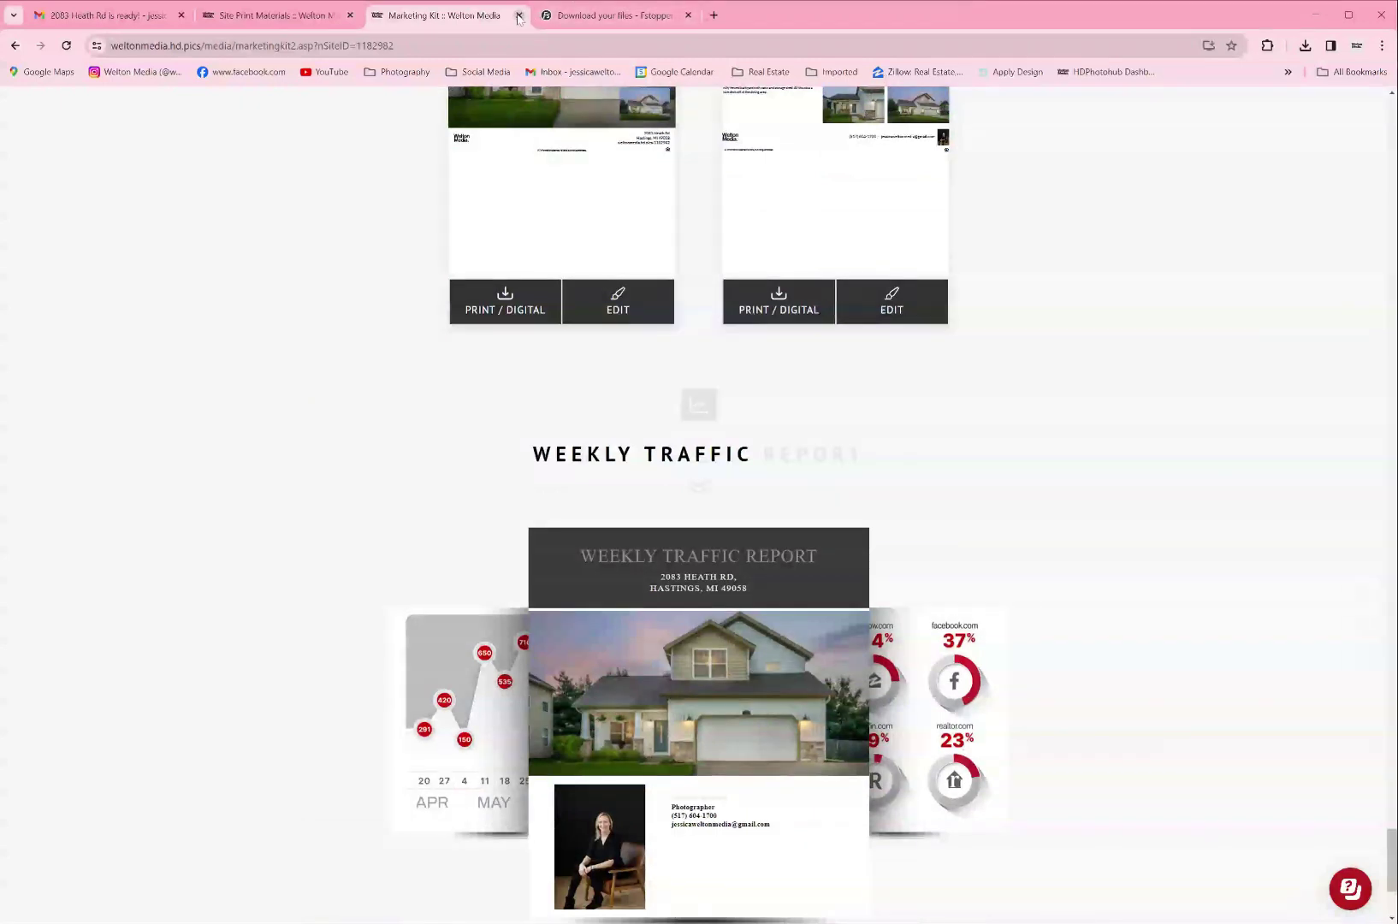
pyautogui.scroll(-2, 703, 315)
pyautogui.scroll(-1, 708, 341)
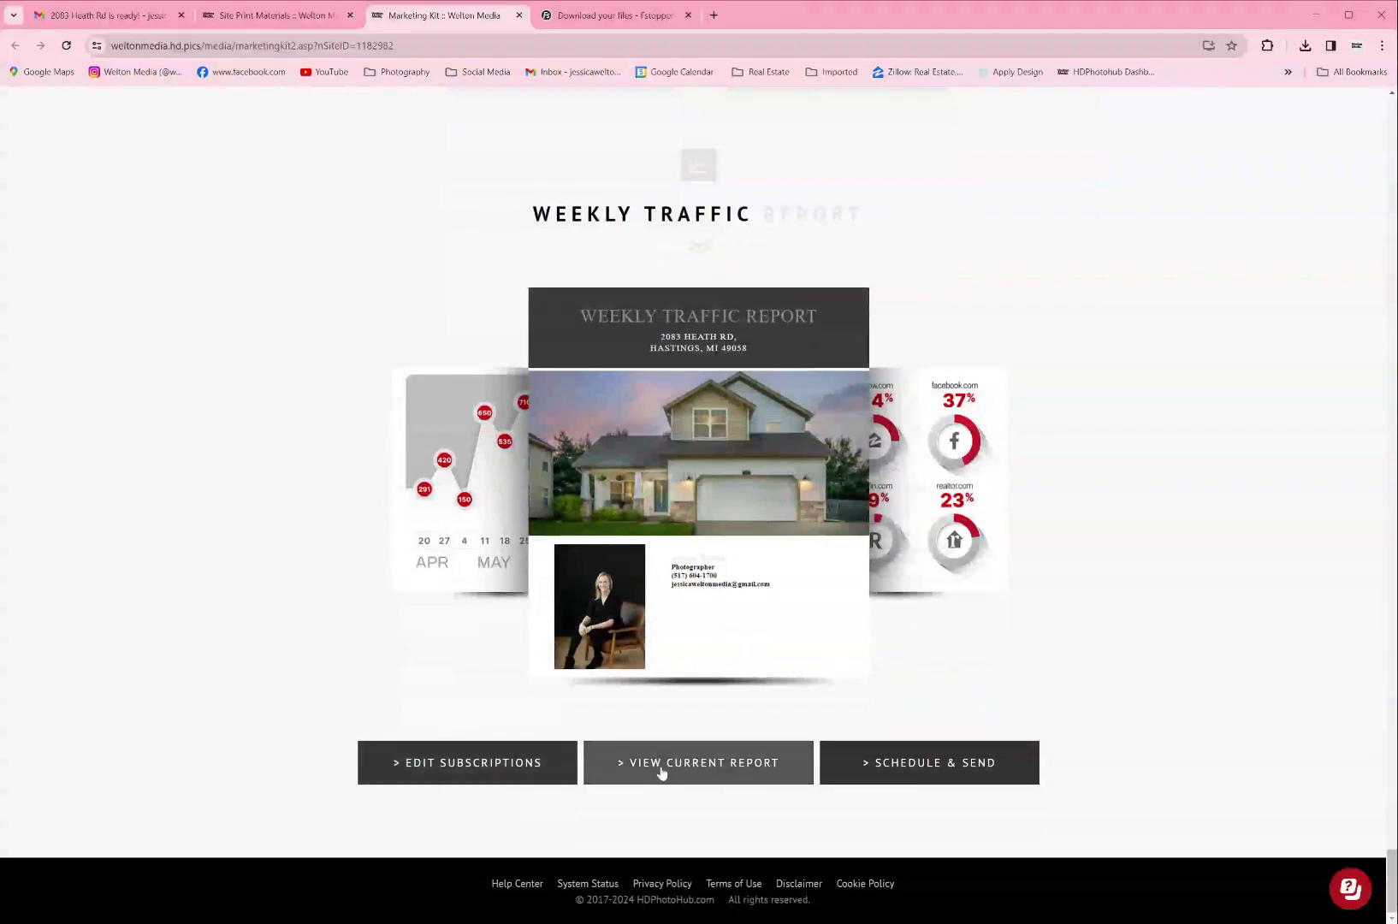
# Step: Open the current traffic report, scroll through Traffic by City to 11 visitors over 2 weeks, and close it
pyautogui.click(616, 772)
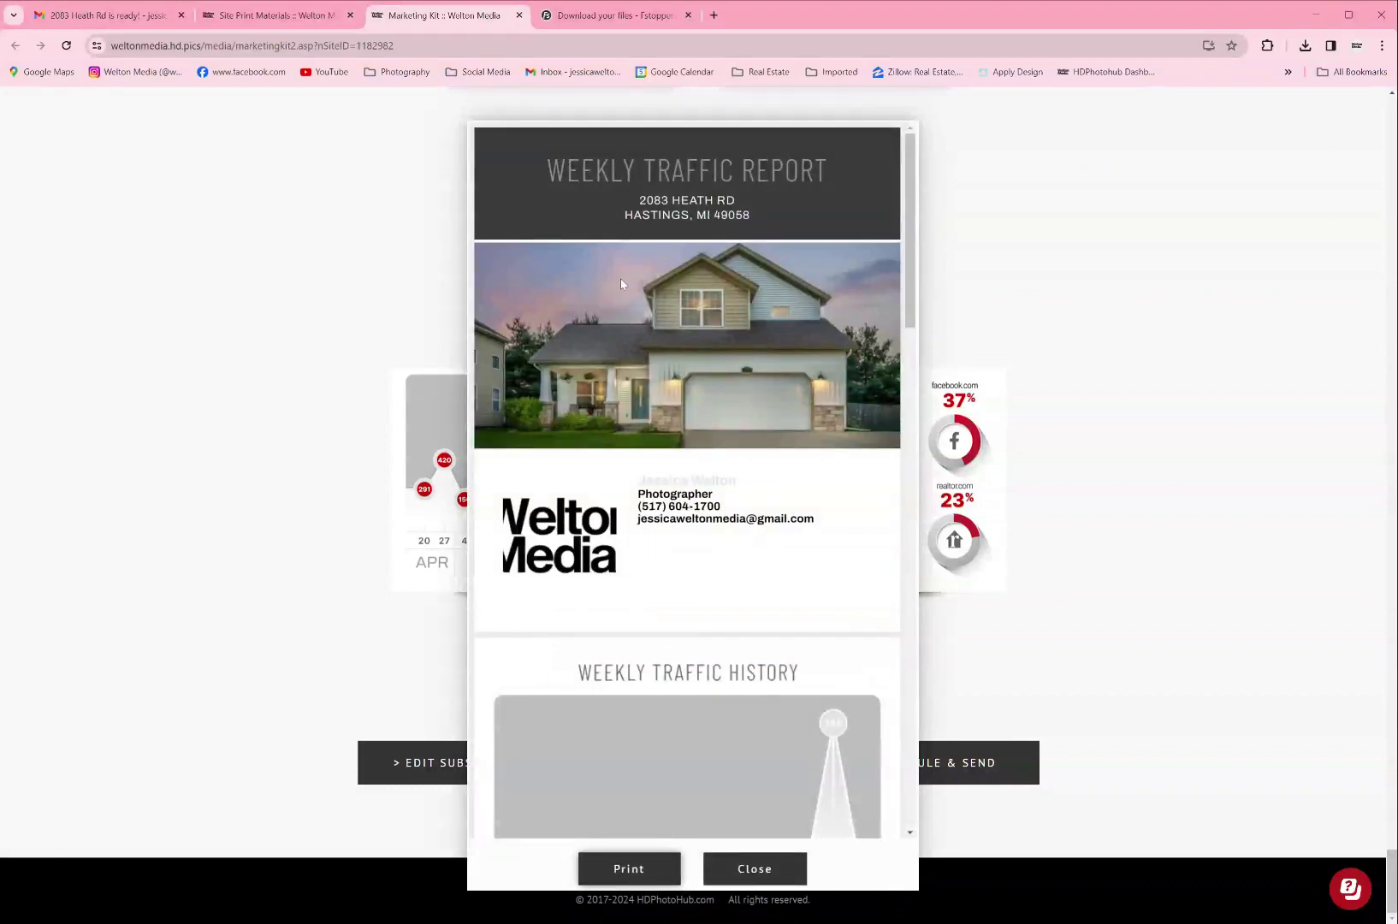
pyautogui.scroll(-4, 734, 560)
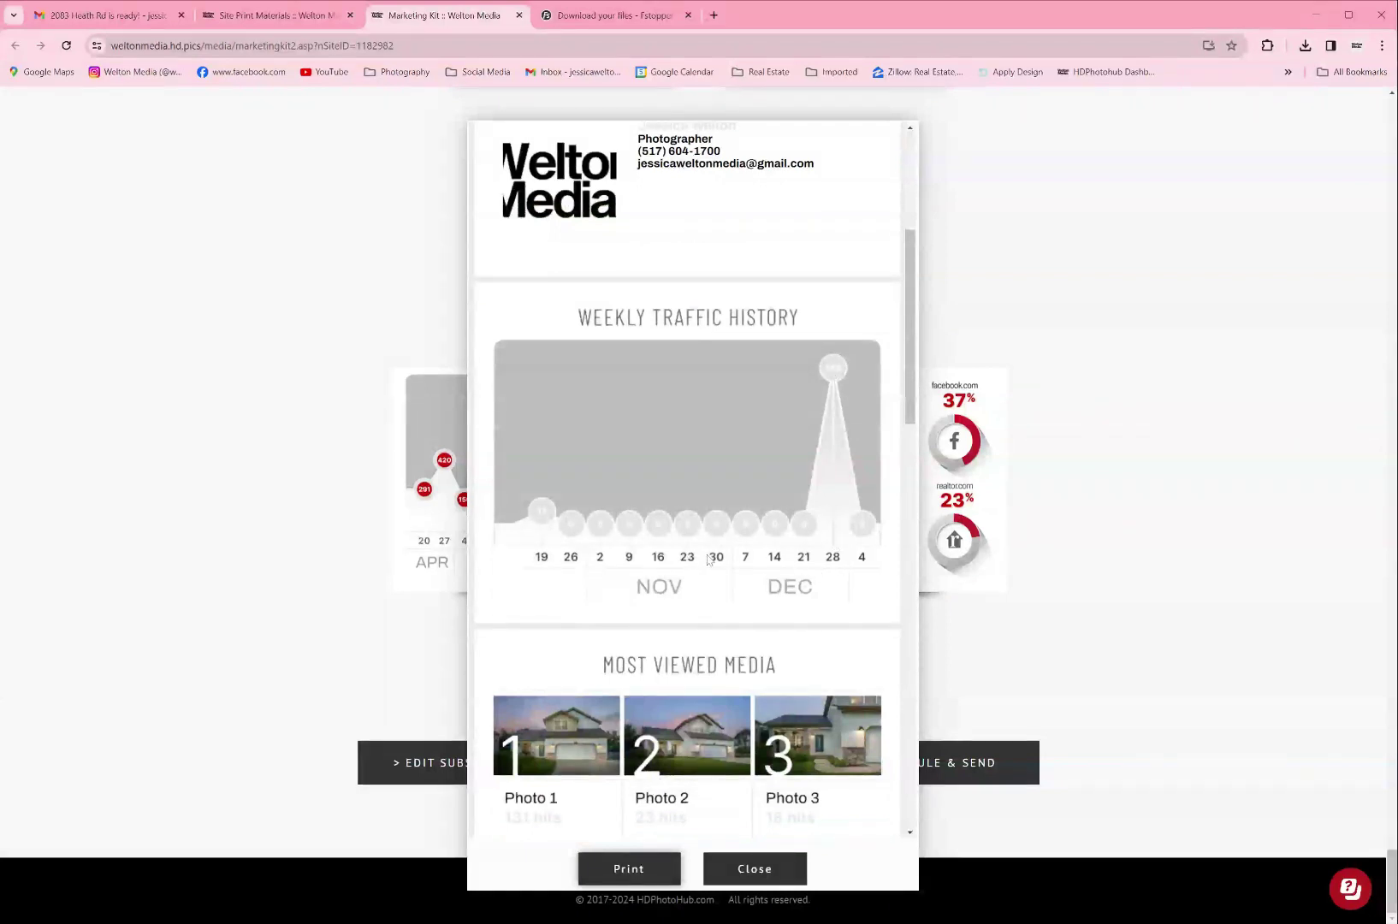
pyautogui.scroll(-2, 709, 560)
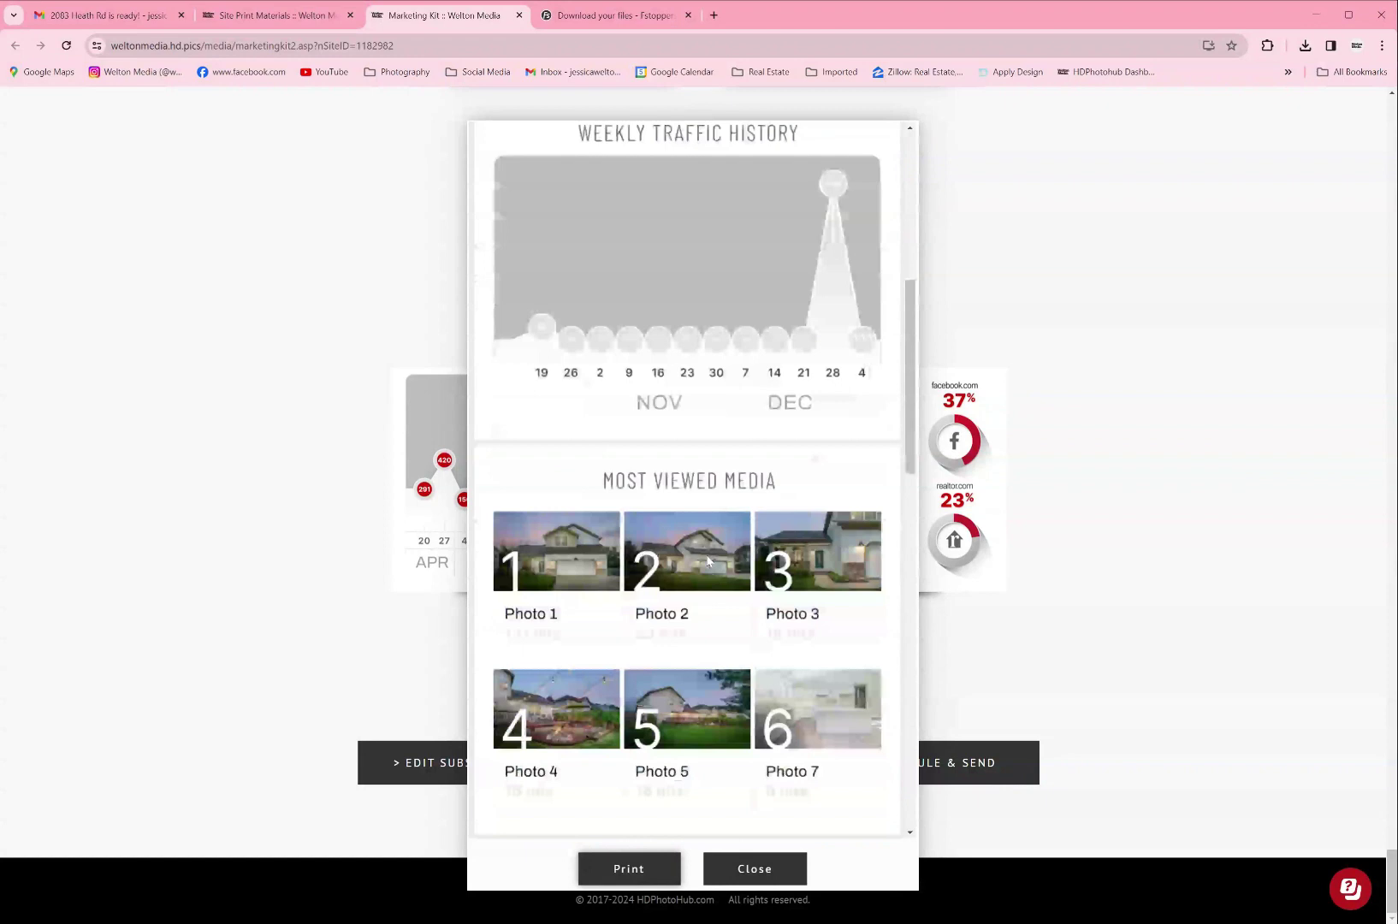
pyautogui.scroll(-1, 708, 561)
pyautogui.scroll(-2, 708, 560)
pyautogui.scroll(-3, 709, 560)
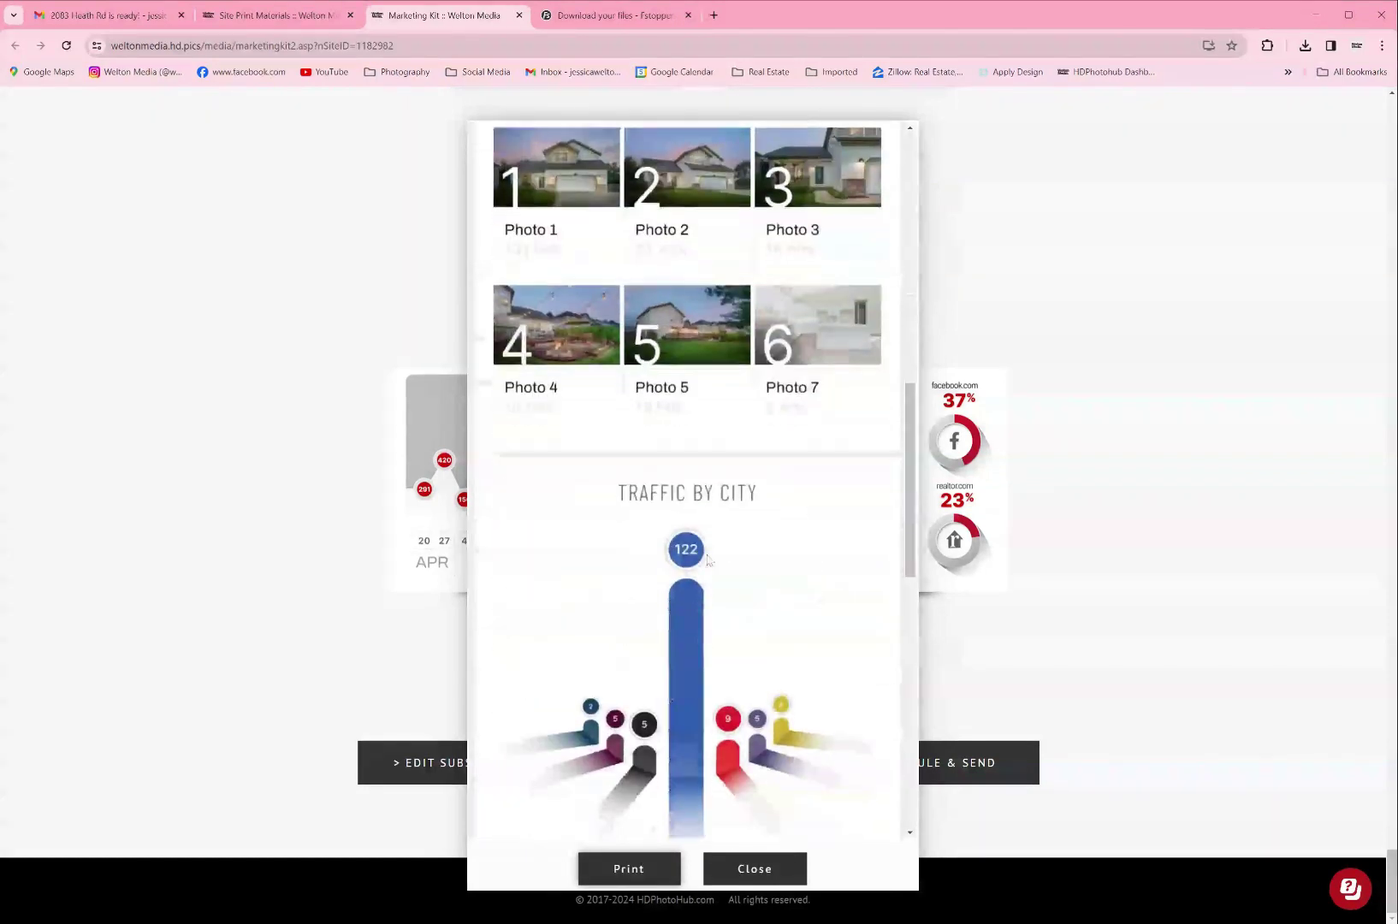
pyautogui.scroll(-2, 708, 560)
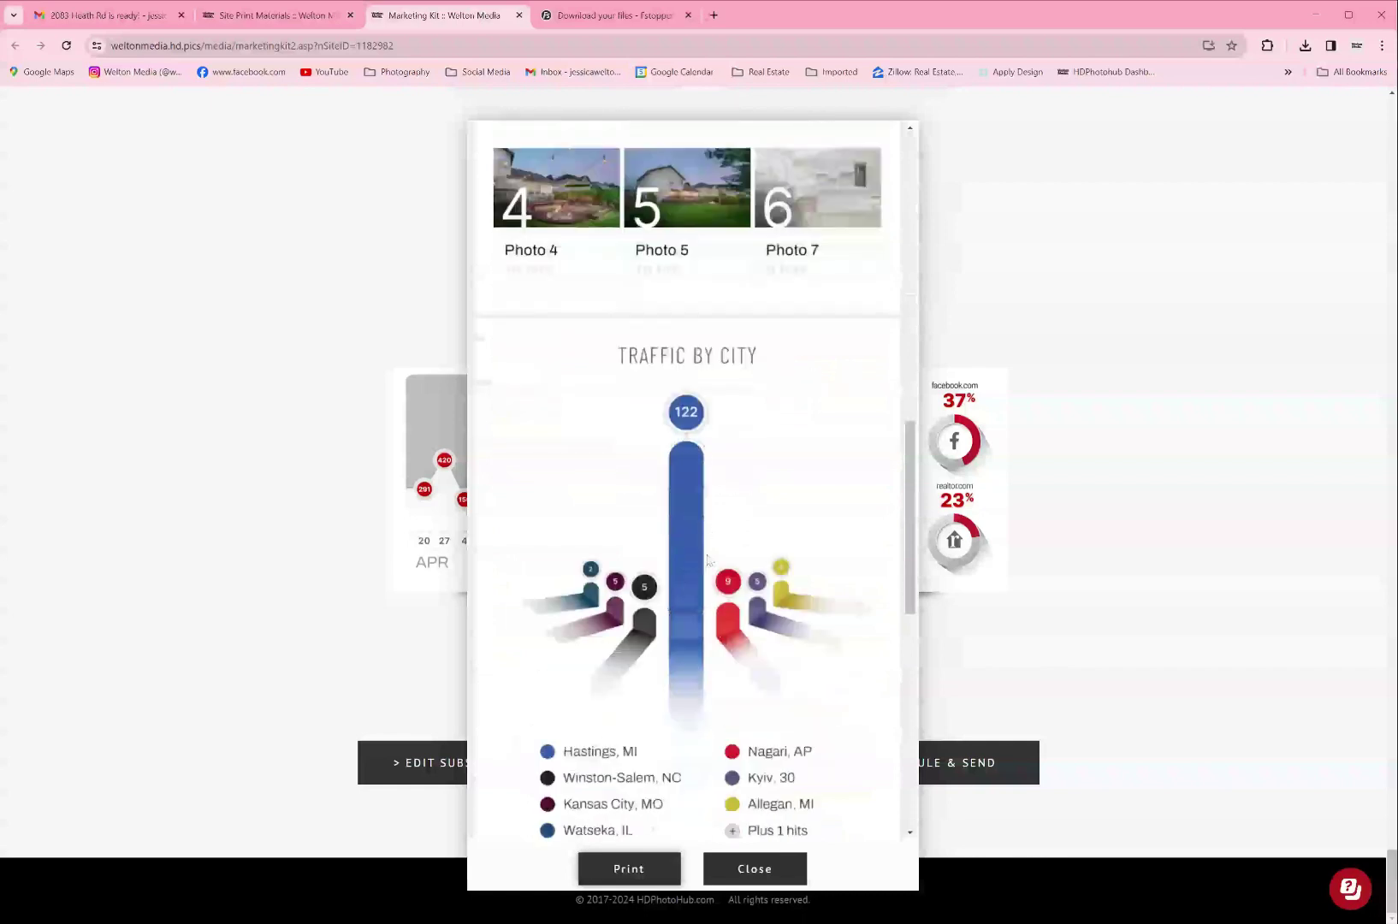
pyautogui.scroll(-2, 708, 560)
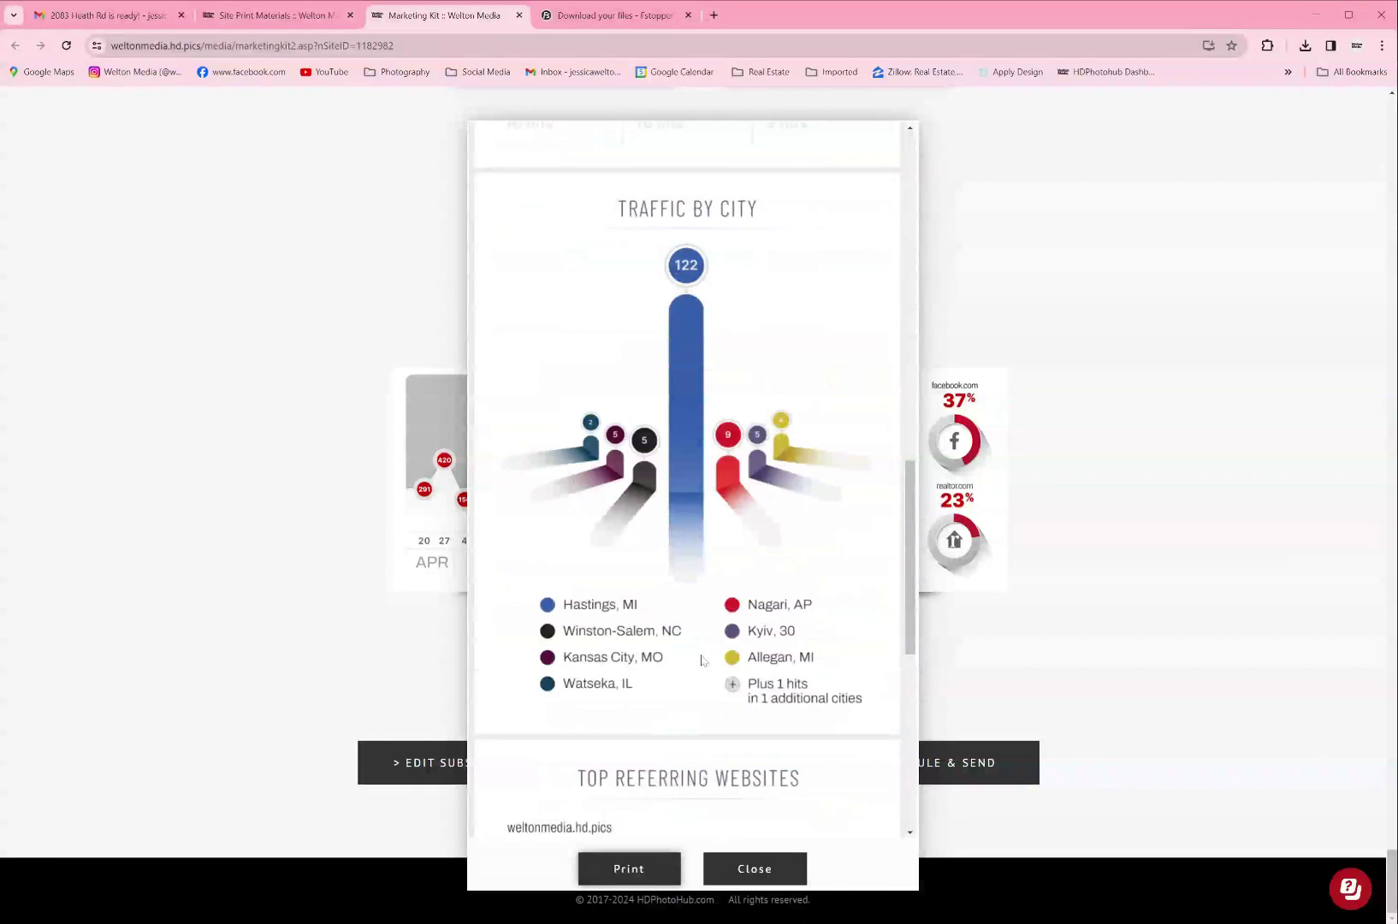
pyautogui.scroll(-1, 703, 660)
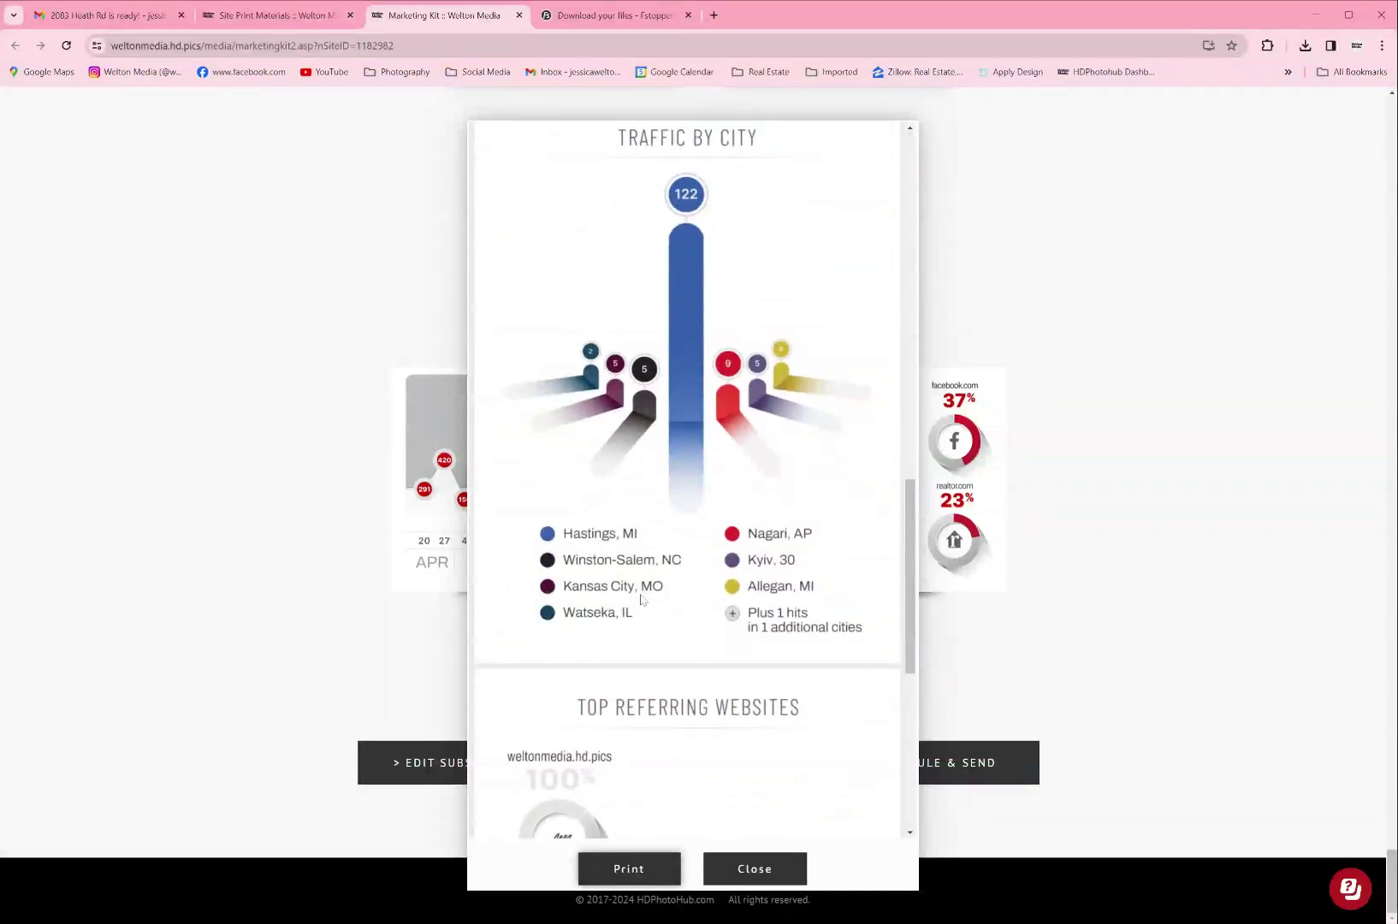
pyautogui.scroll(-2, 641, 603)
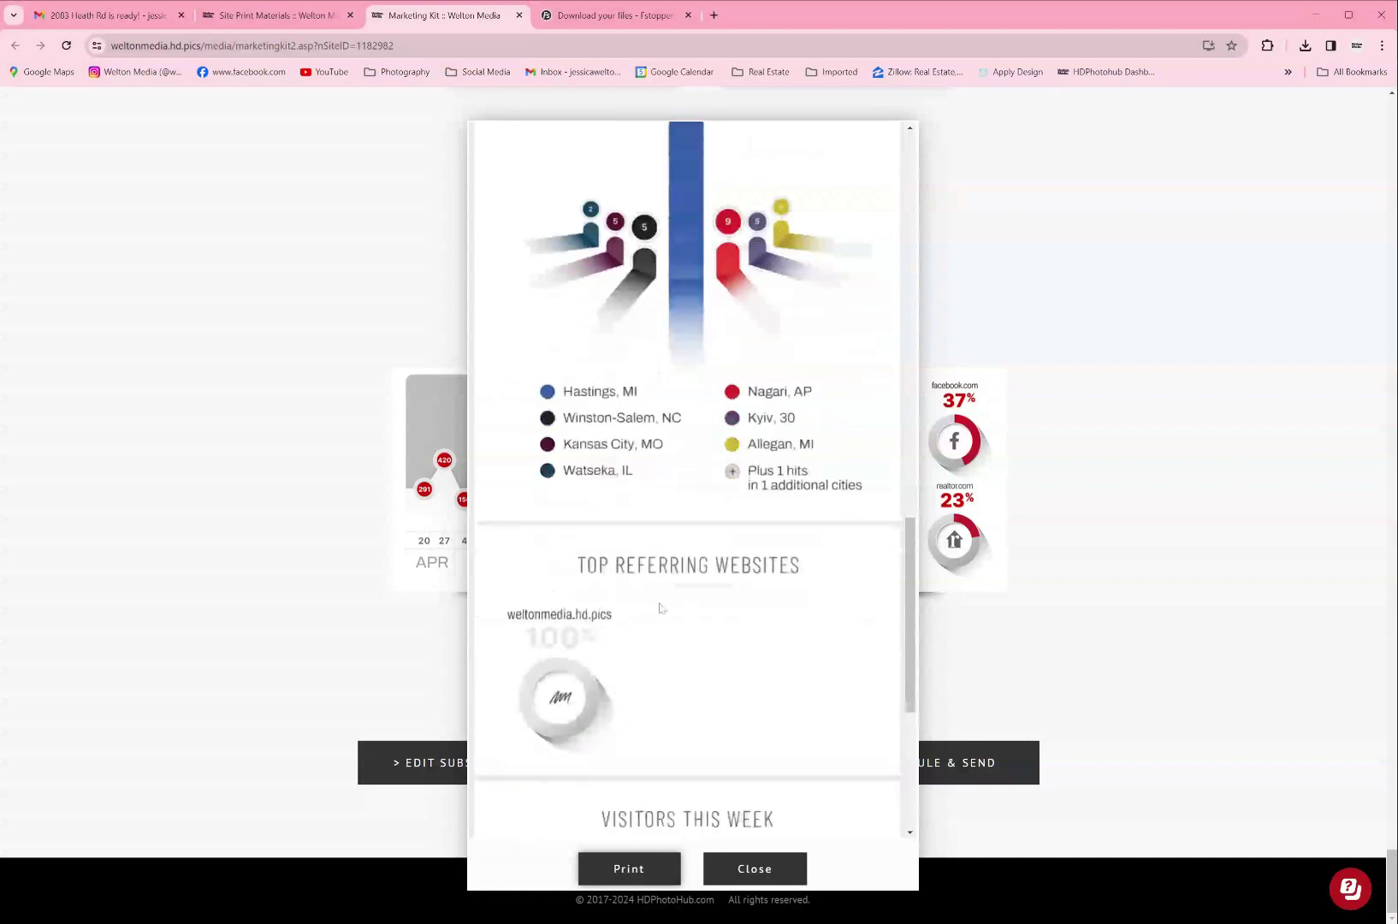
pyautogui.scroll(-2, 722, 624)
pyautogui.scroll(-1, 723, 623)
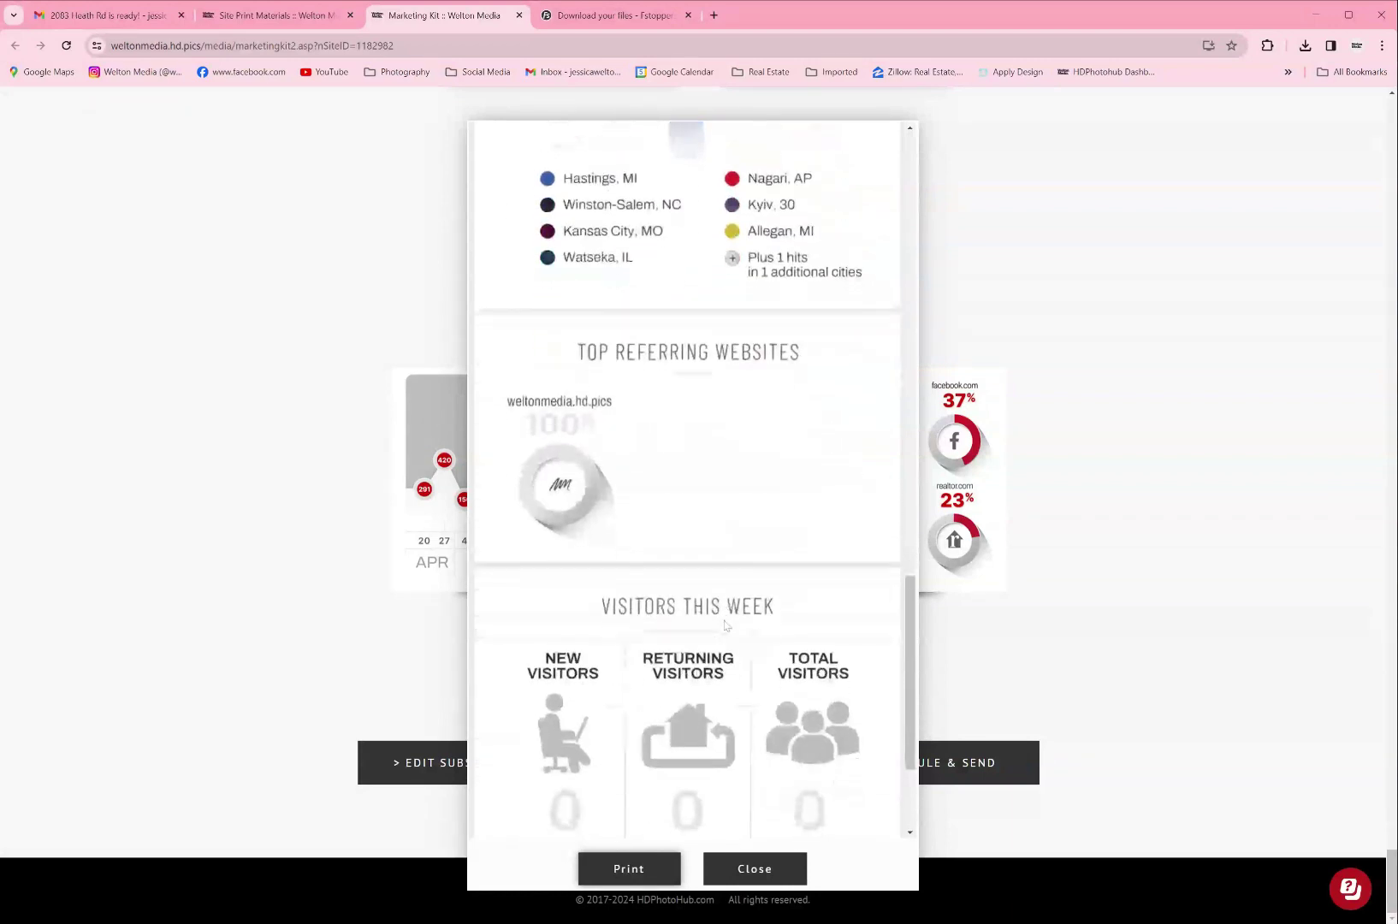
pyautogui.scroll(-3, 725, 620)
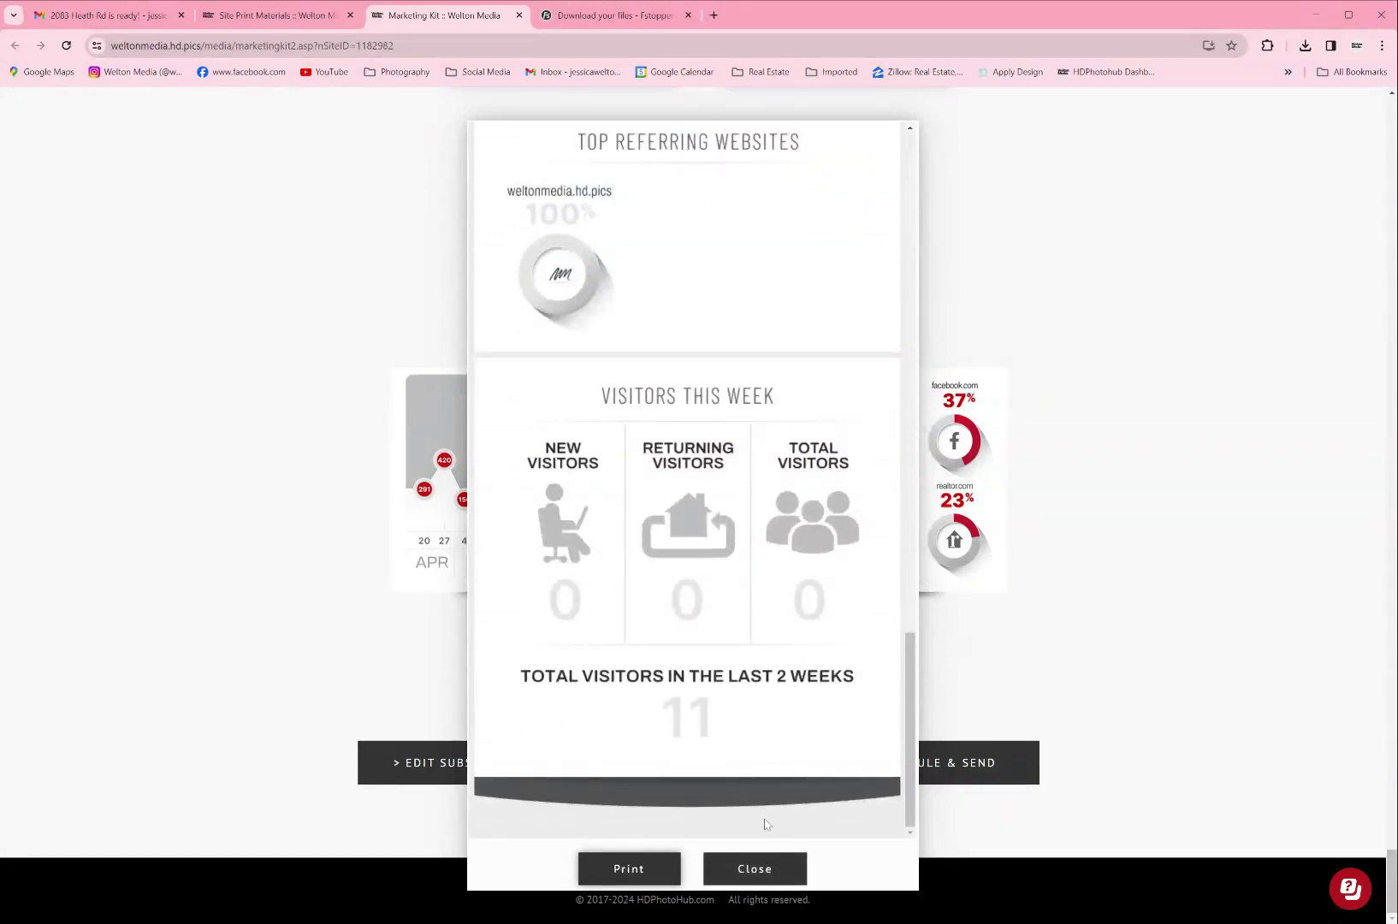
pyautogui.click(771, 872)
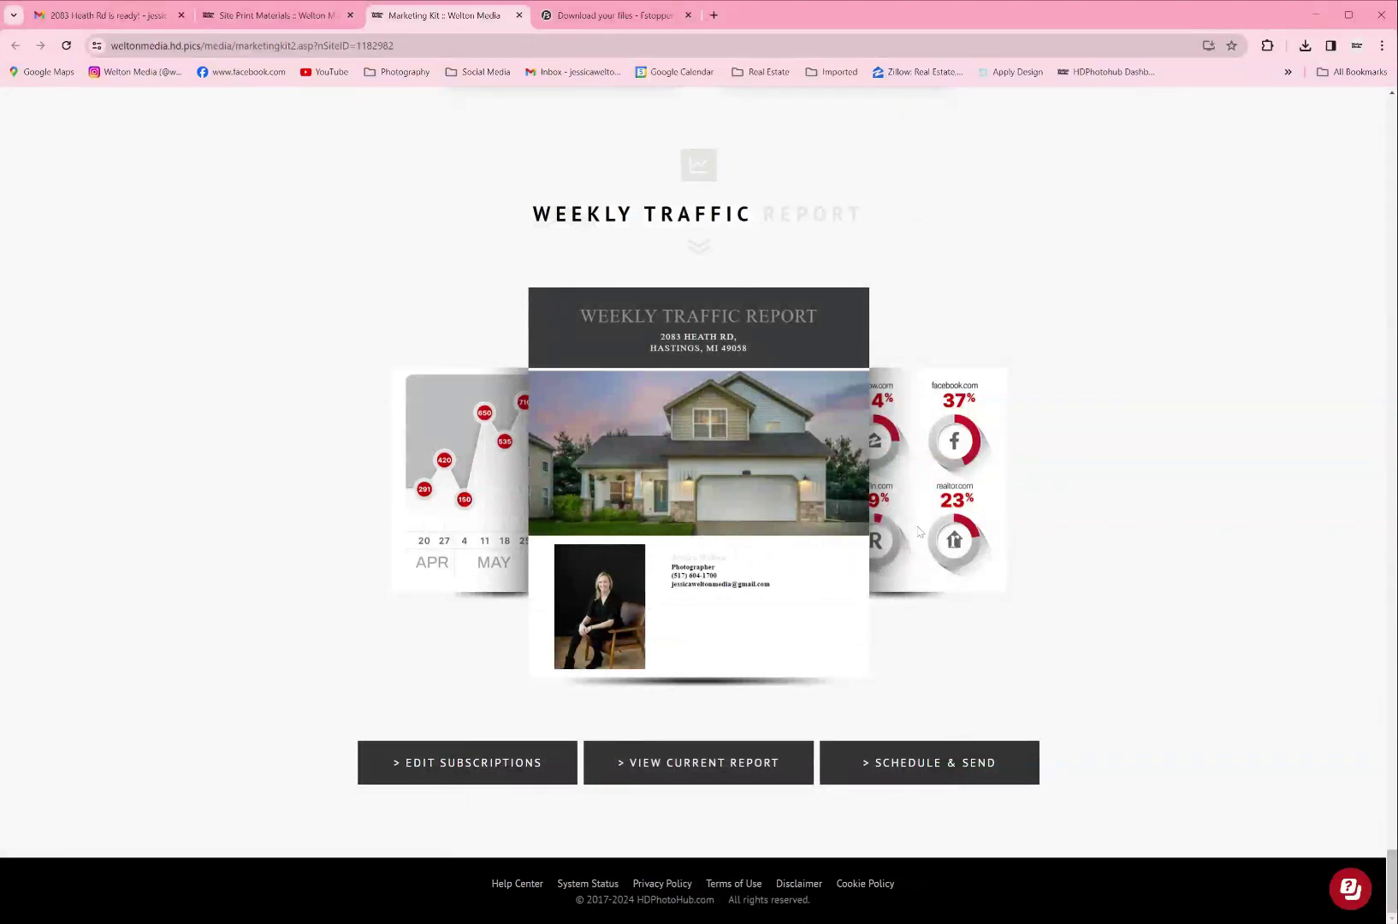
pyautogui.click(866, 762)
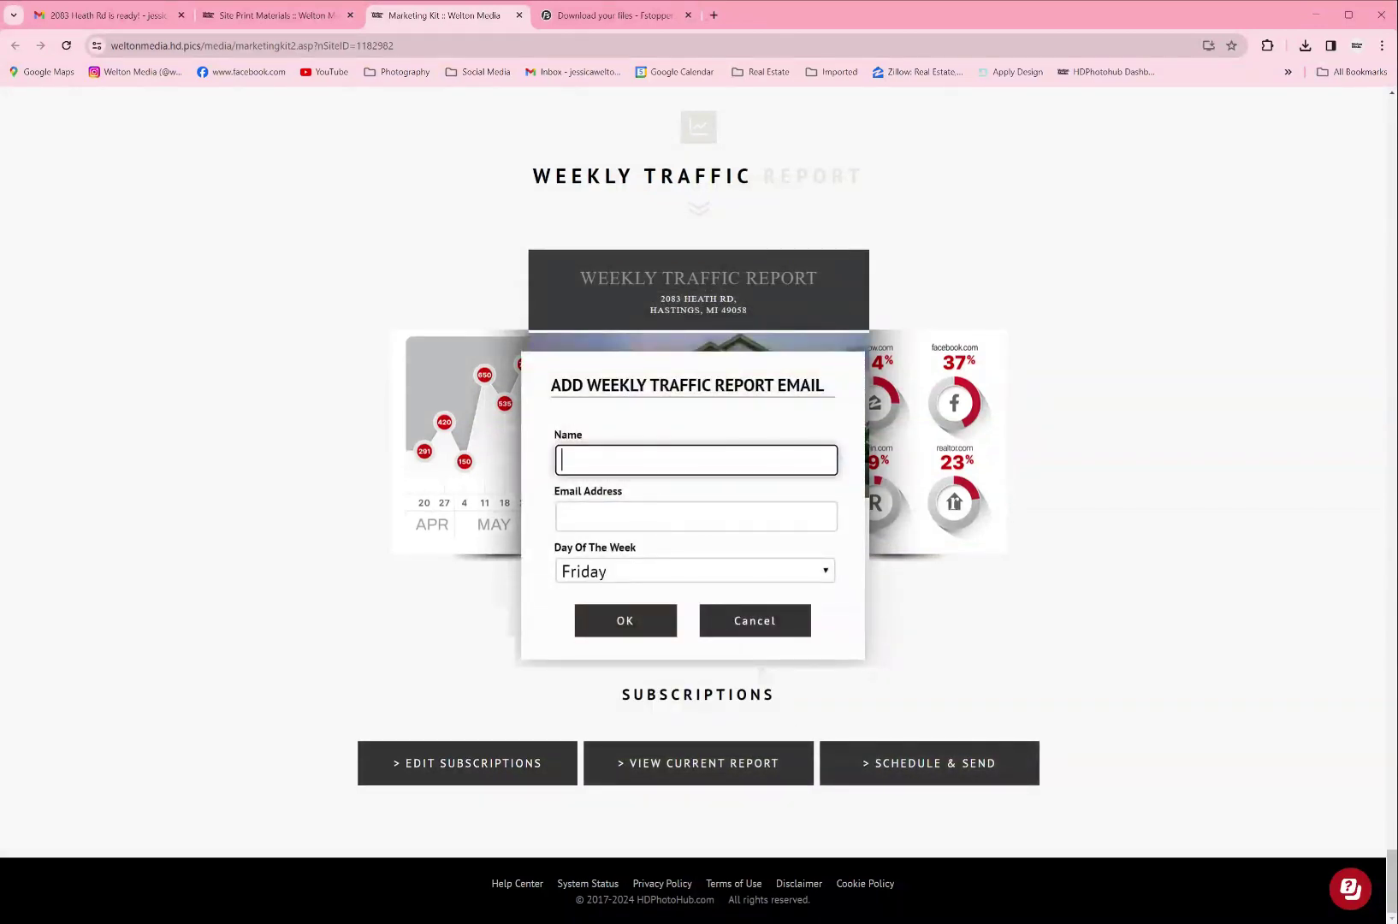
pyautogui.moveTo(550, 385); pyautogui.dragTo(845, 395)
pyautogui.click(741, 411)
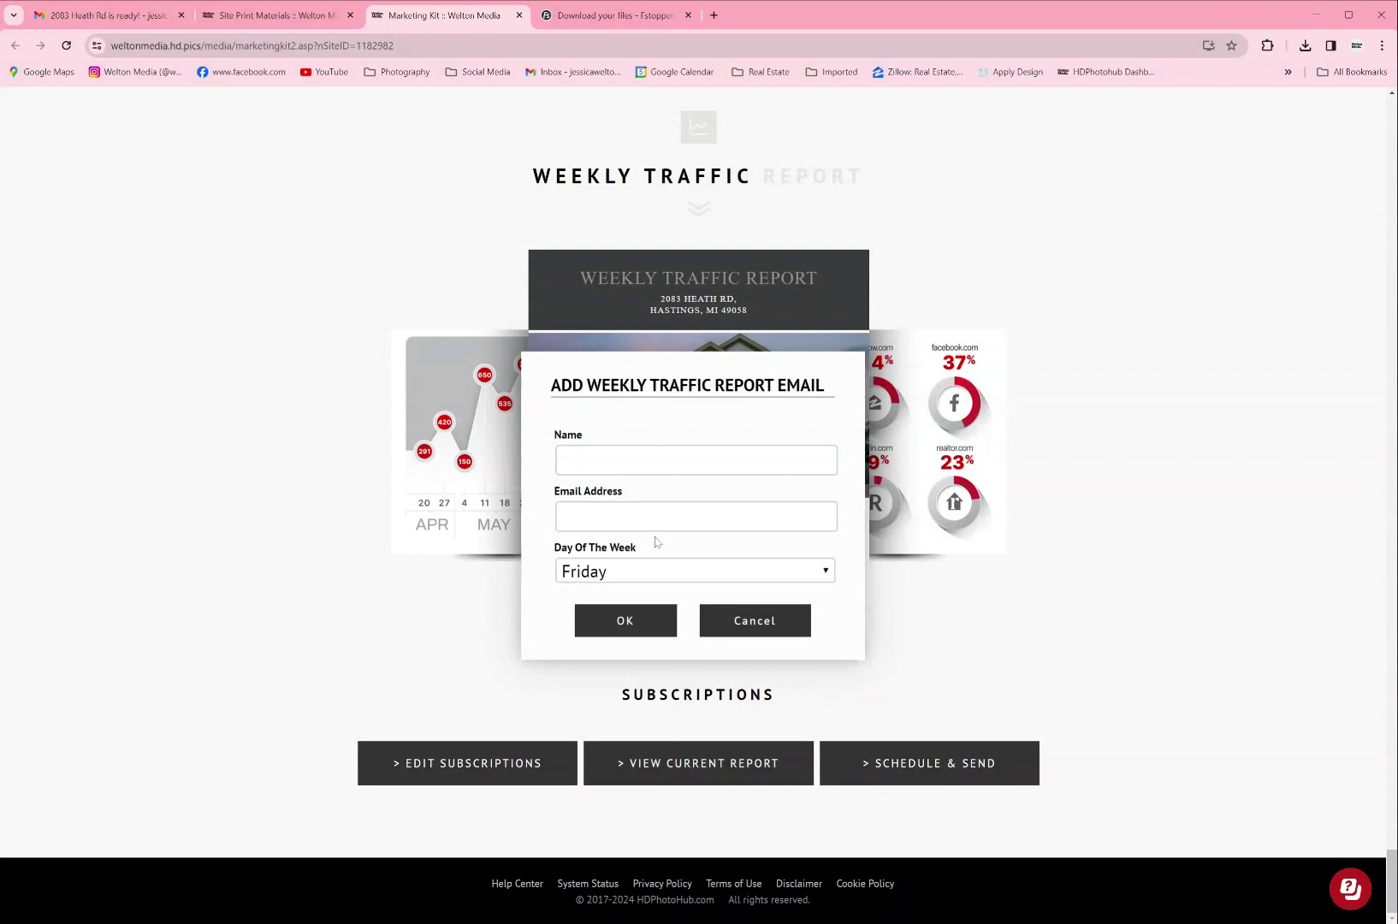
pyautogui.click(640, 577)
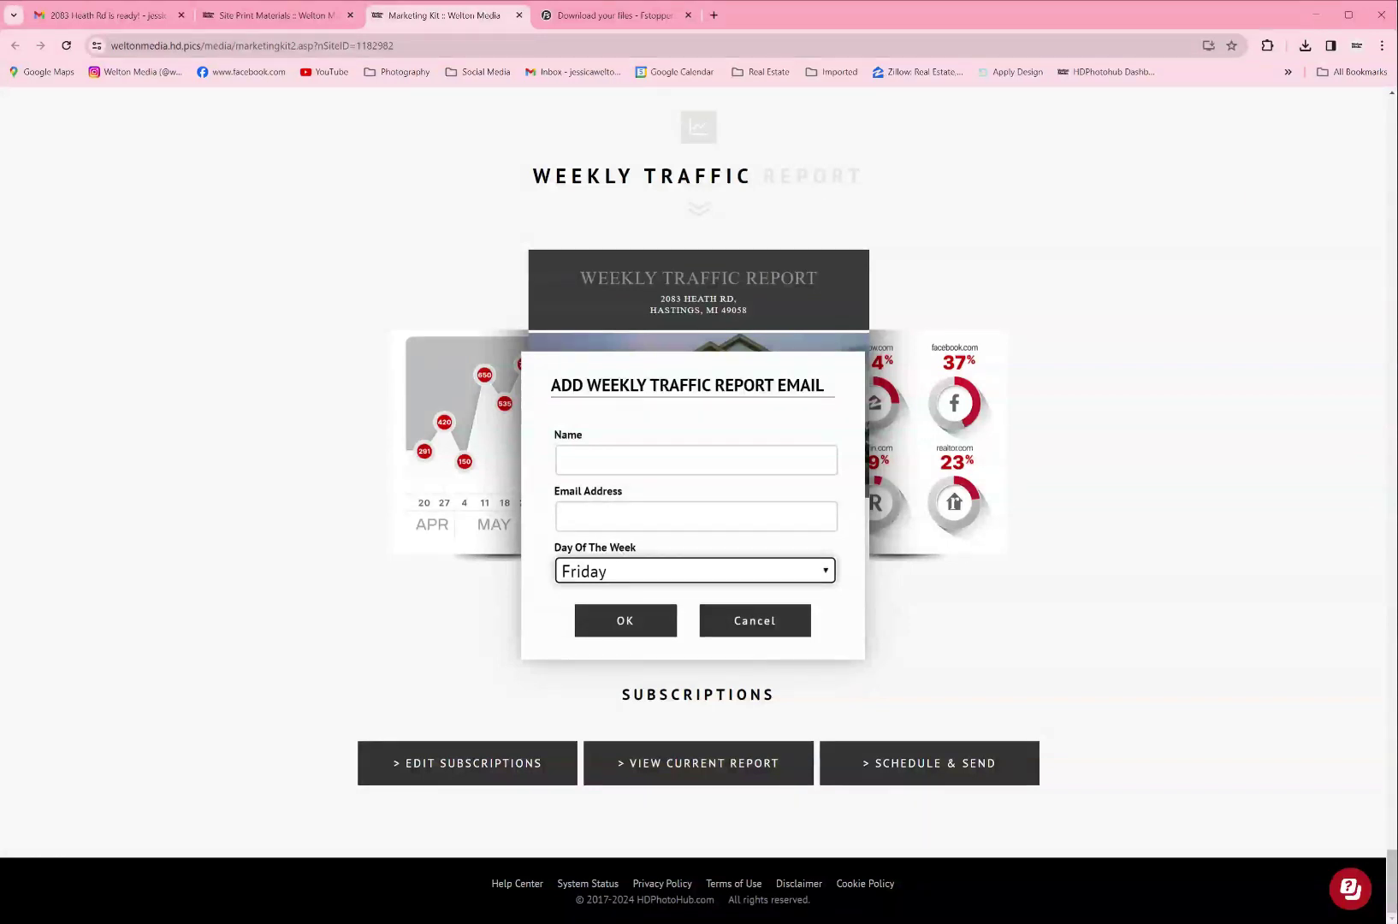
pyautogui.click(756, 621)
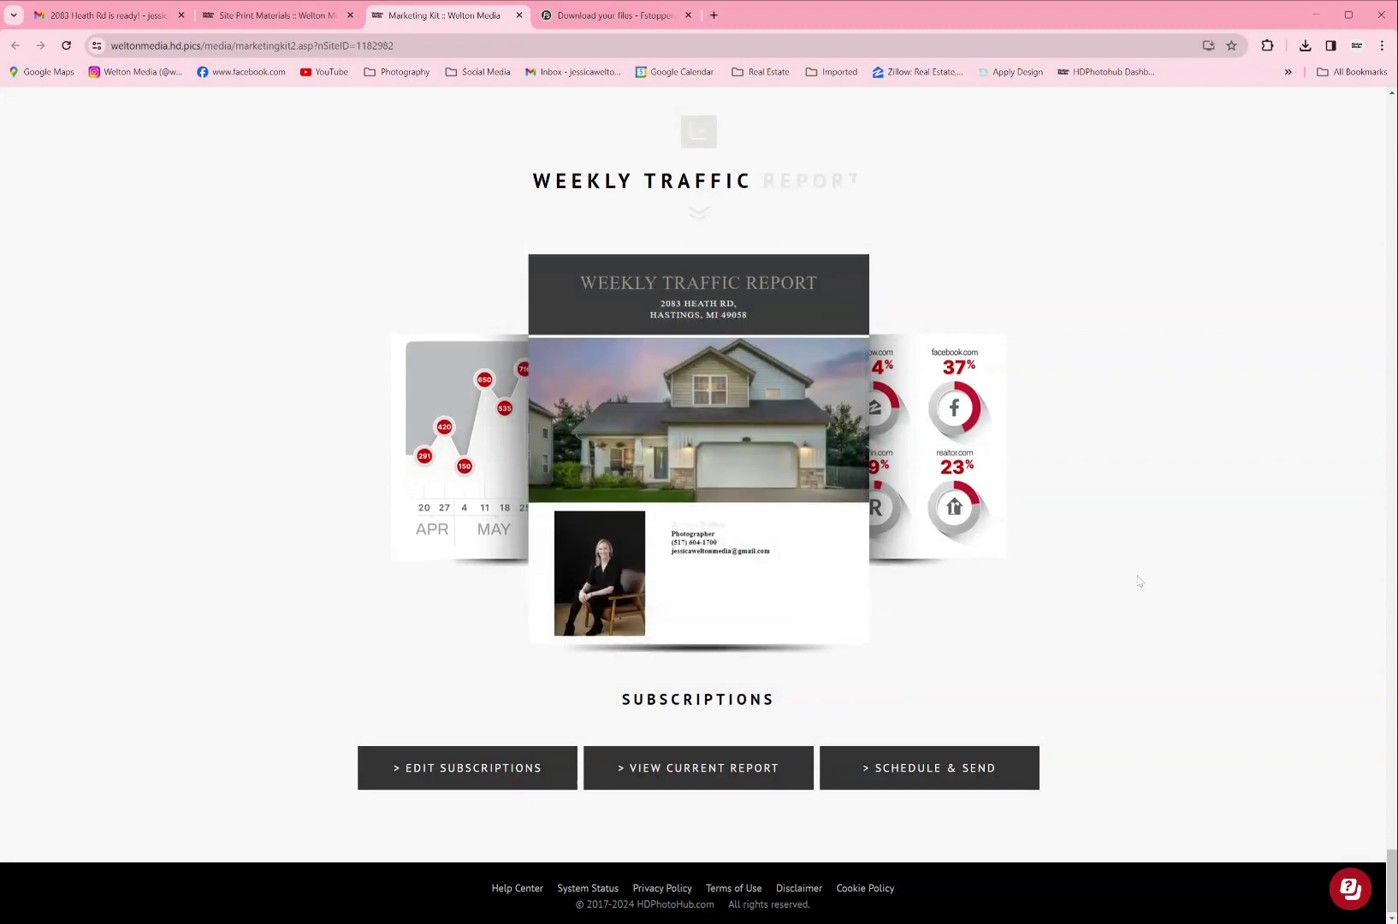
pyautogui.scroll(5, 1139, 581)
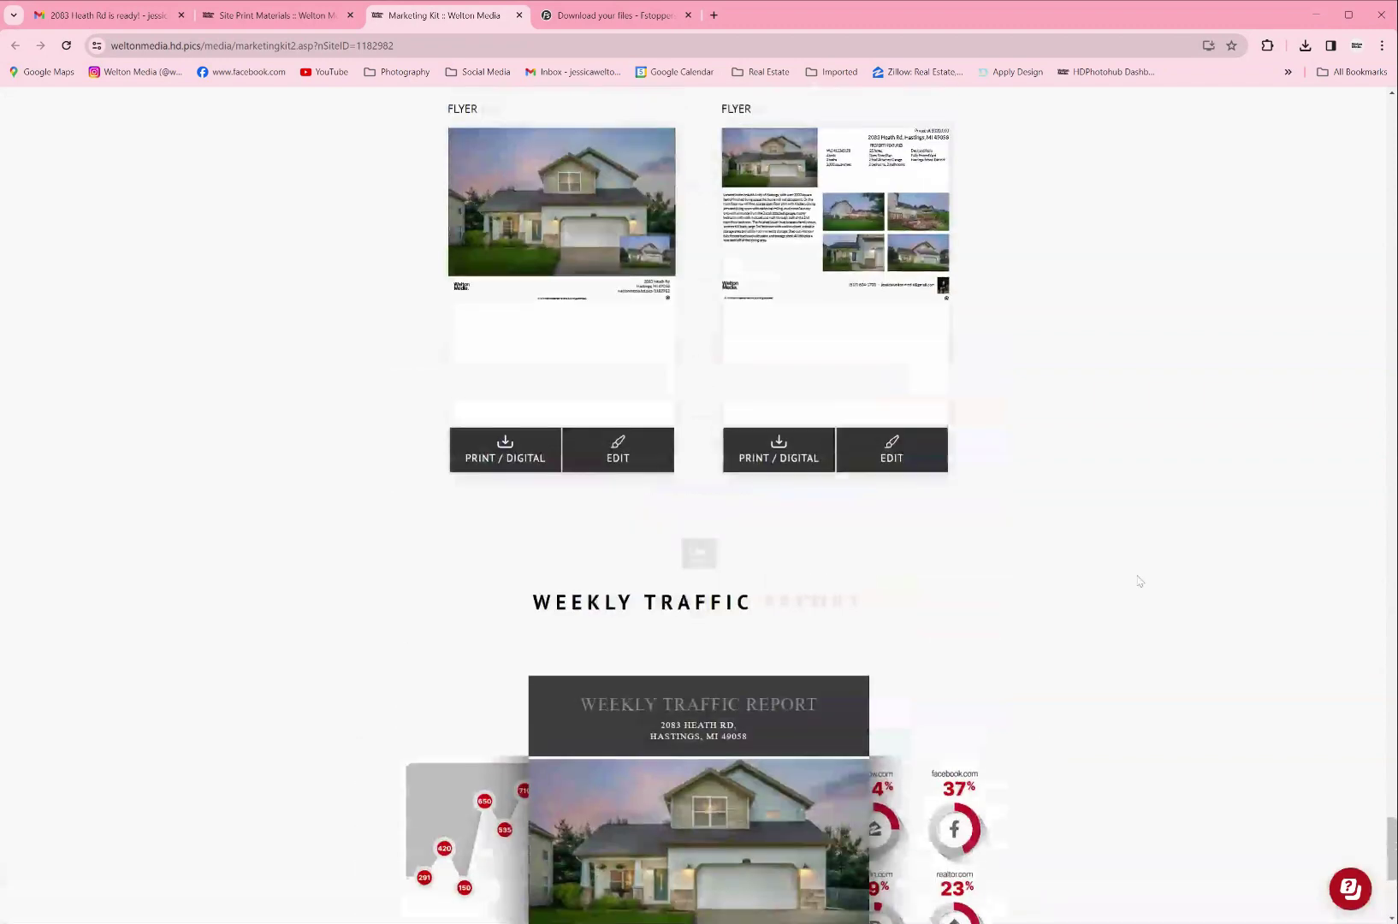
pyautogui.scroll(3, 1138, 581)
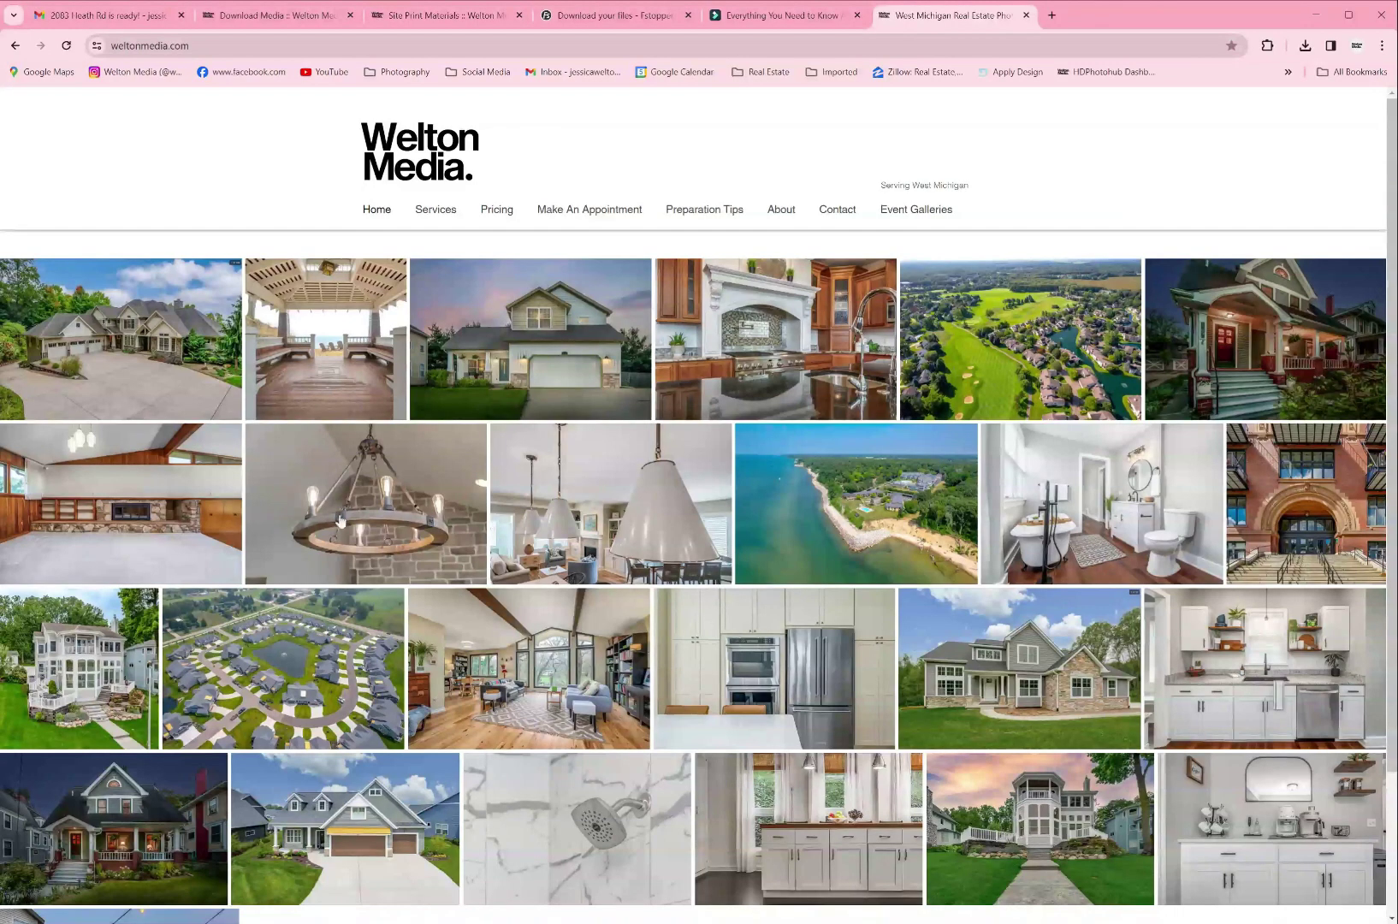
# Step: Go to Services > Pricing, browse the photography packages and value bundles, and return to that tab
pyautogui.moveTo(457, 211)
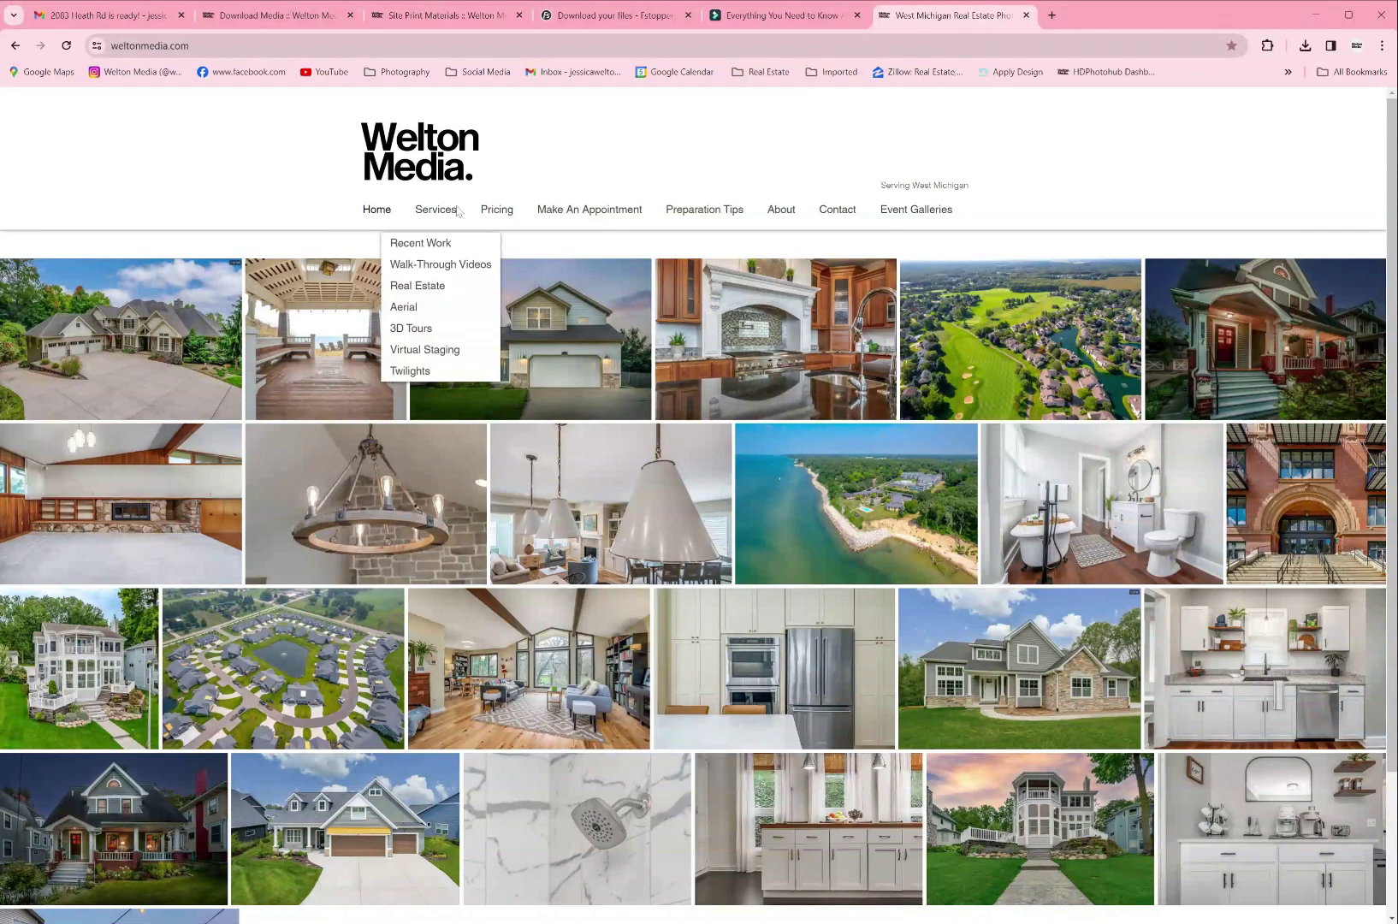
pyautogui.click(496, 215)
pyautogui.scroll(-6, 595, 301)
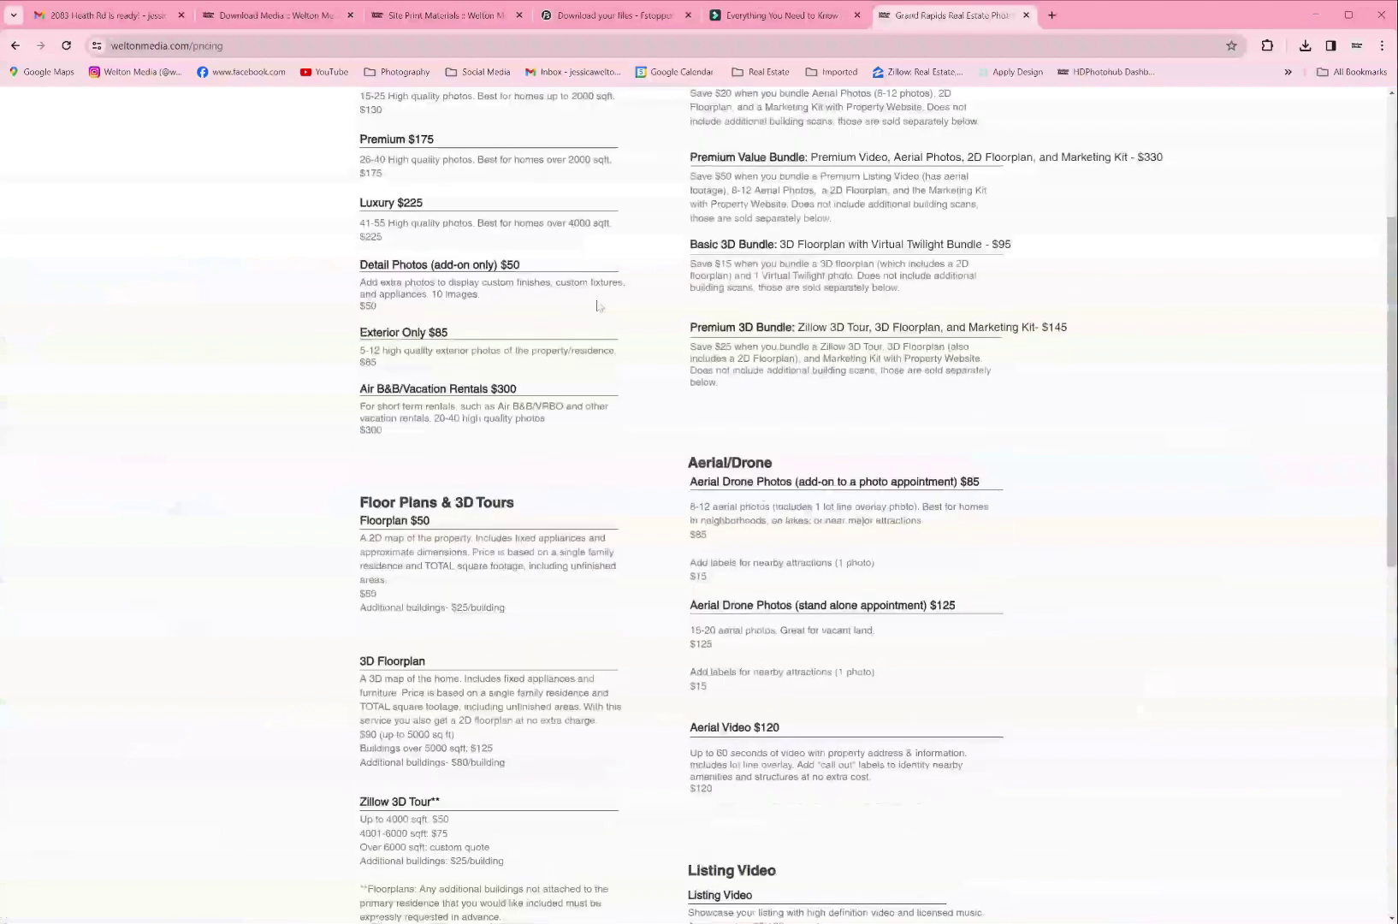
pyautogui.scroll(-3, 597, 306)
pyautogui.scroll(9, 603, 329)
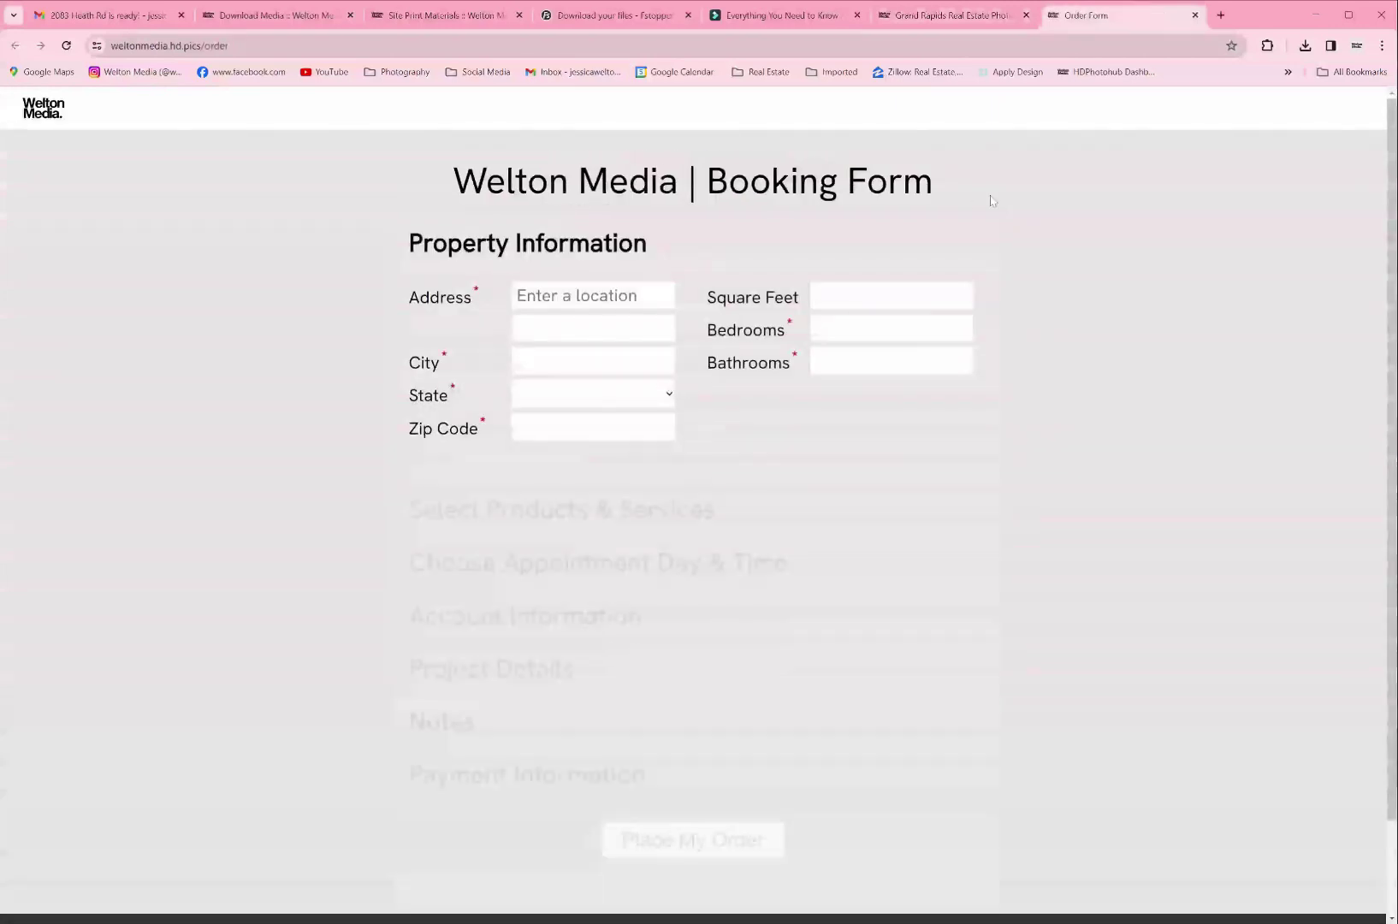
pyautogui.scroll(-2, 742, 451)
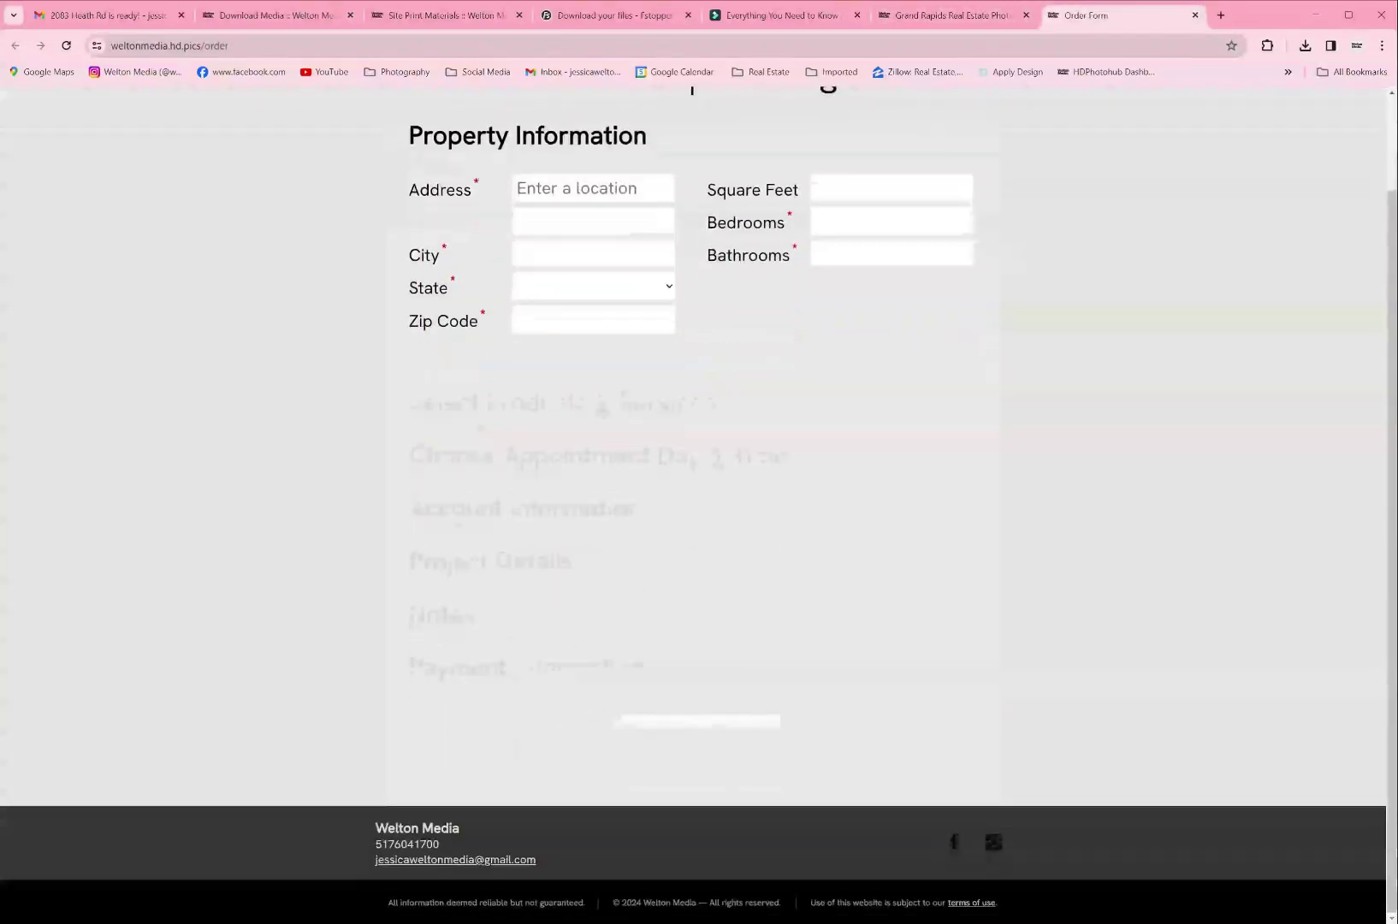
pyautogui.scroll(3, 742, 451)
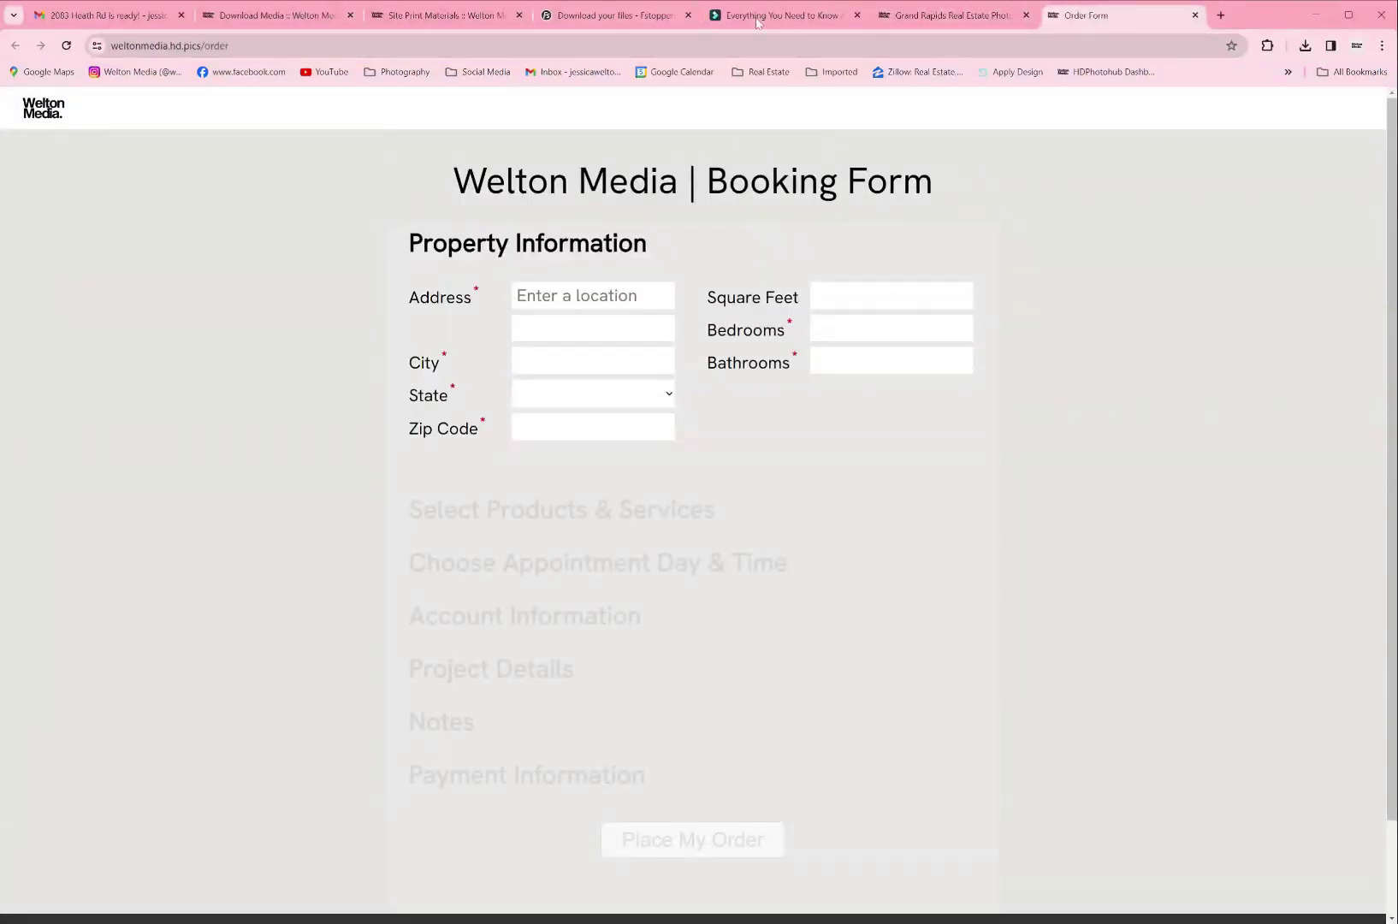
pyautogui.click(949, 16)
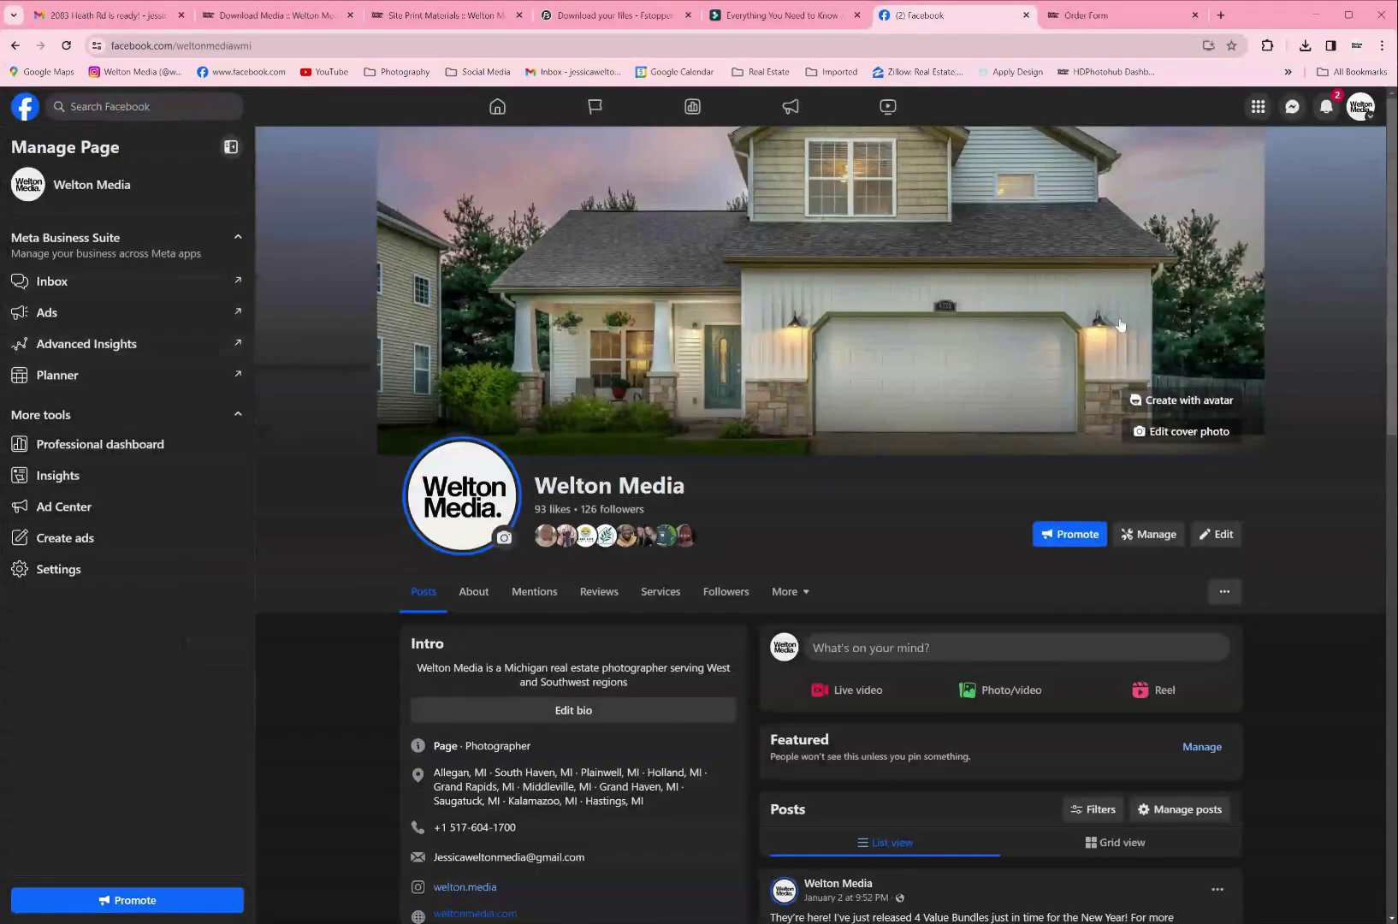
# Step: Browse the Welton Media Facebook reels, then switch to the welton.media Instagram profile (153 posts)
pyautogui.scroll(-1, 1124, 325)
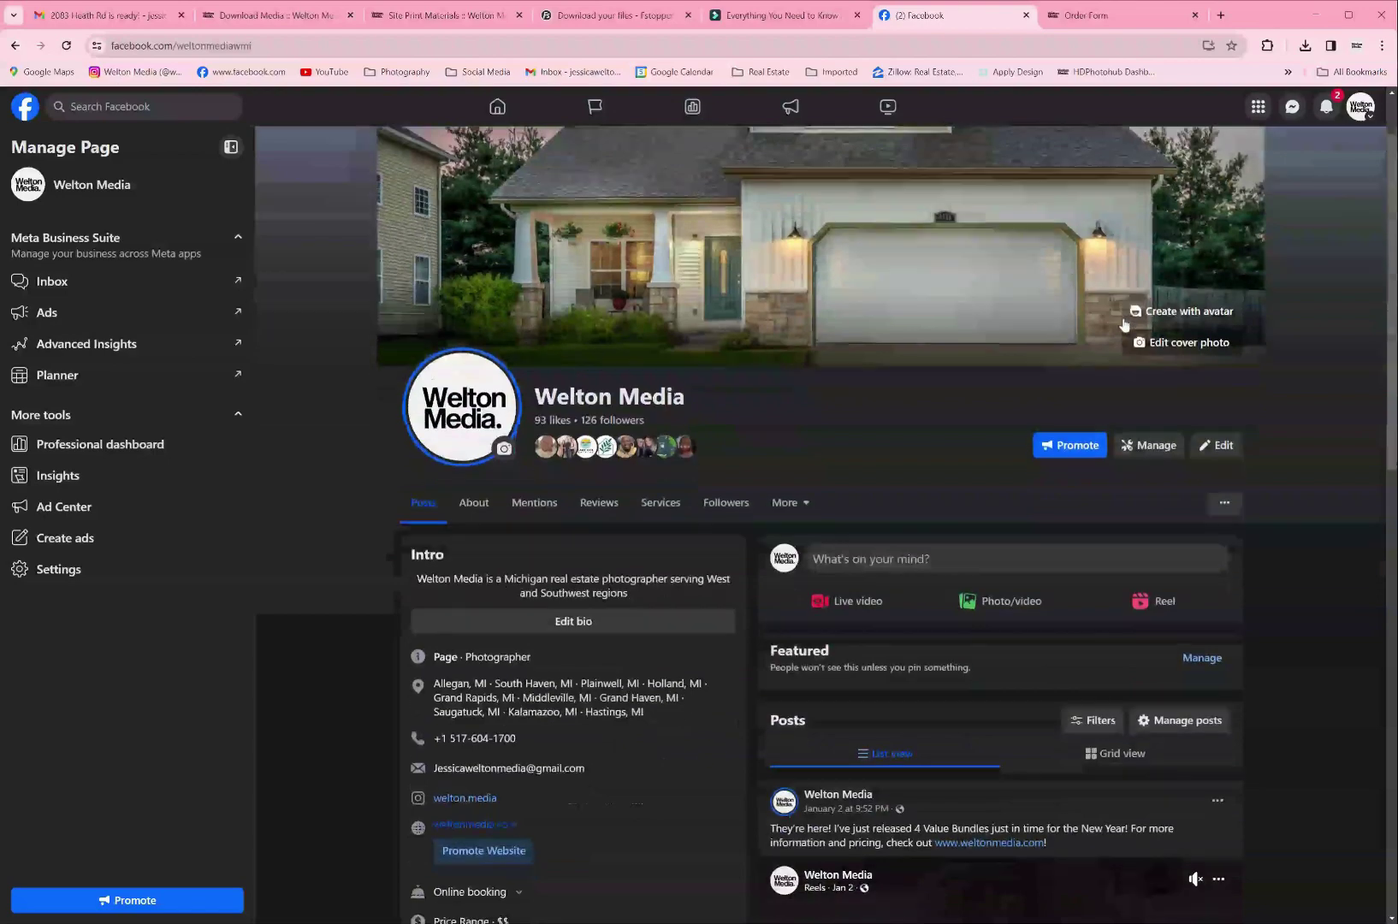
pyautogui.scroll(-8, 1124, 325)
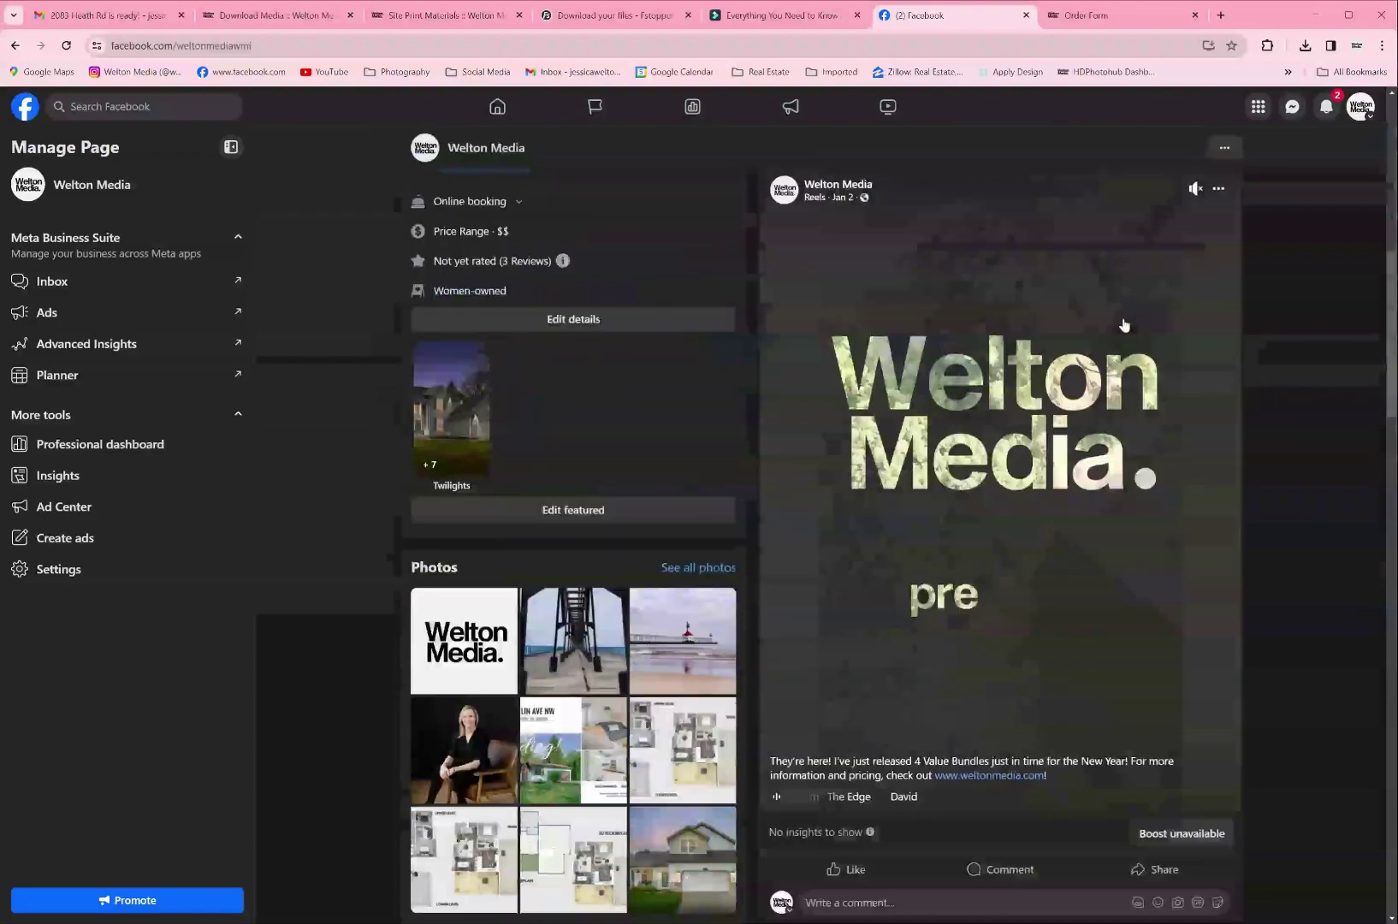
pyautogui.scroll(-7, 1123, 325)
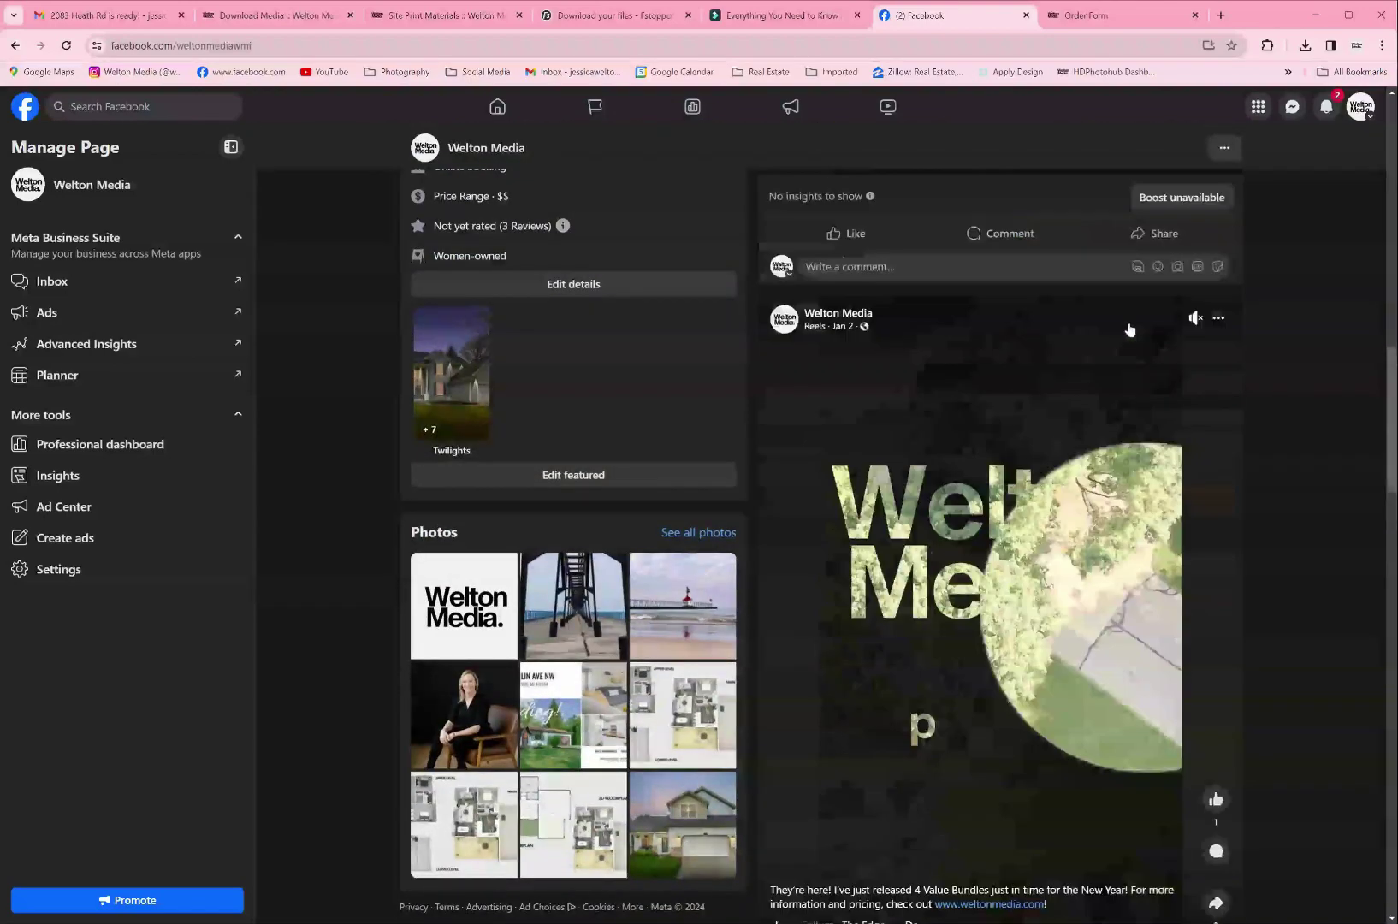
pyautogui.scroll(-12, 1129, 329)
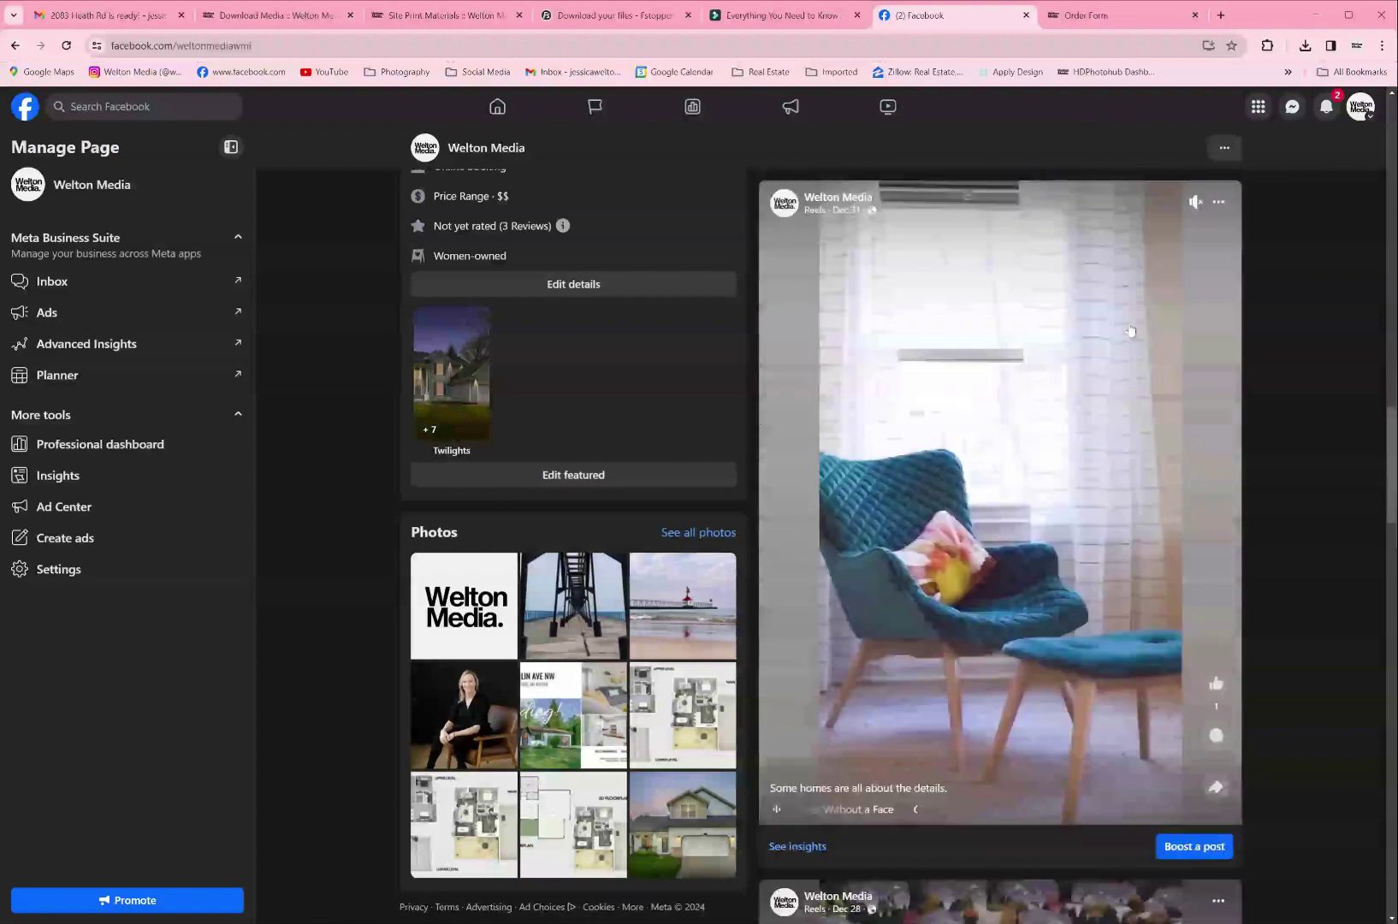
pyautogui.scroll(-5, 1129, 329)
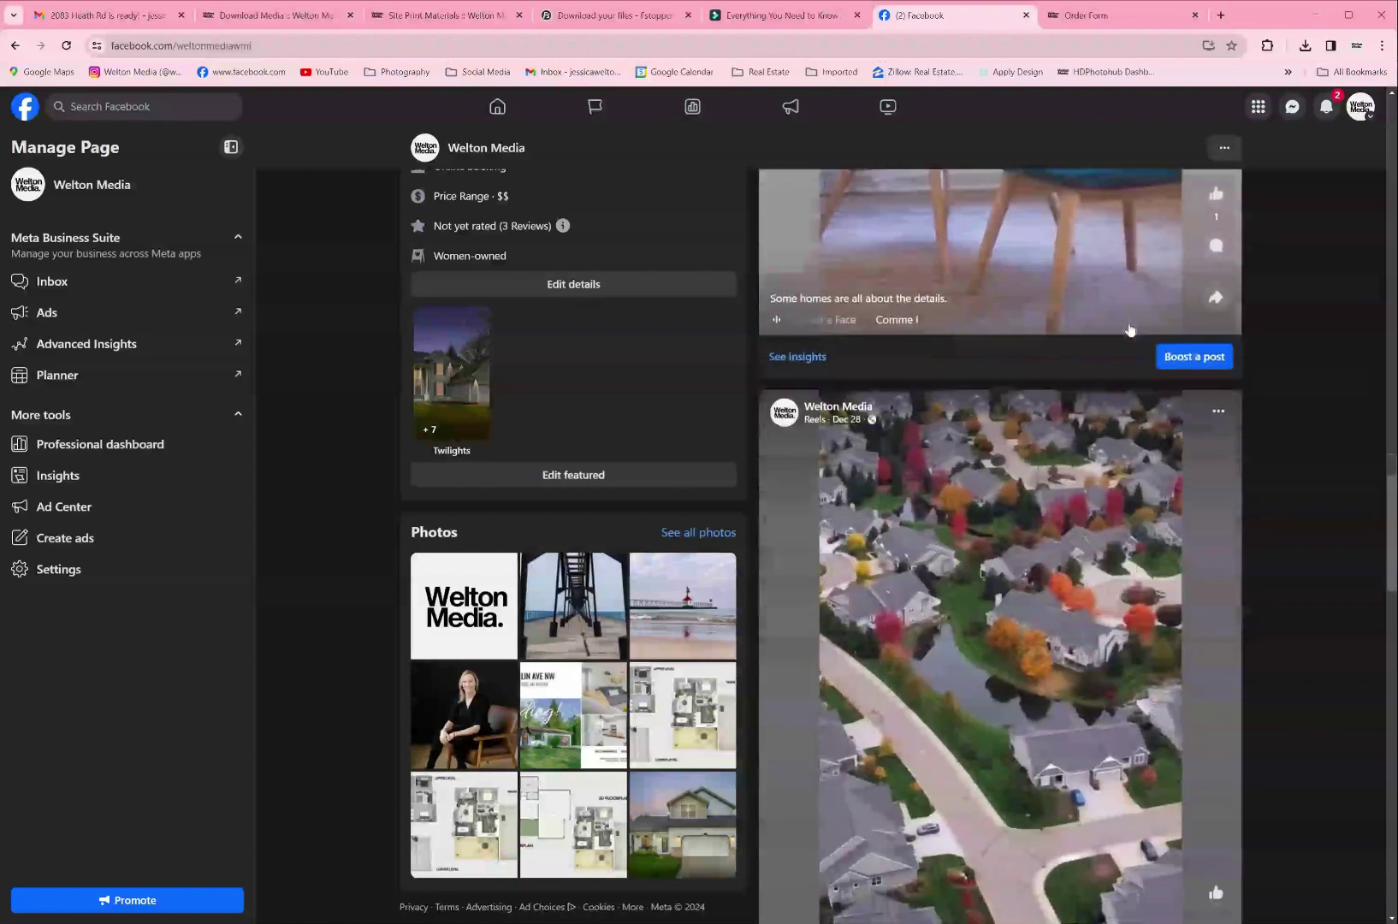
pyautogui.scroll(-4, 1129, 329)
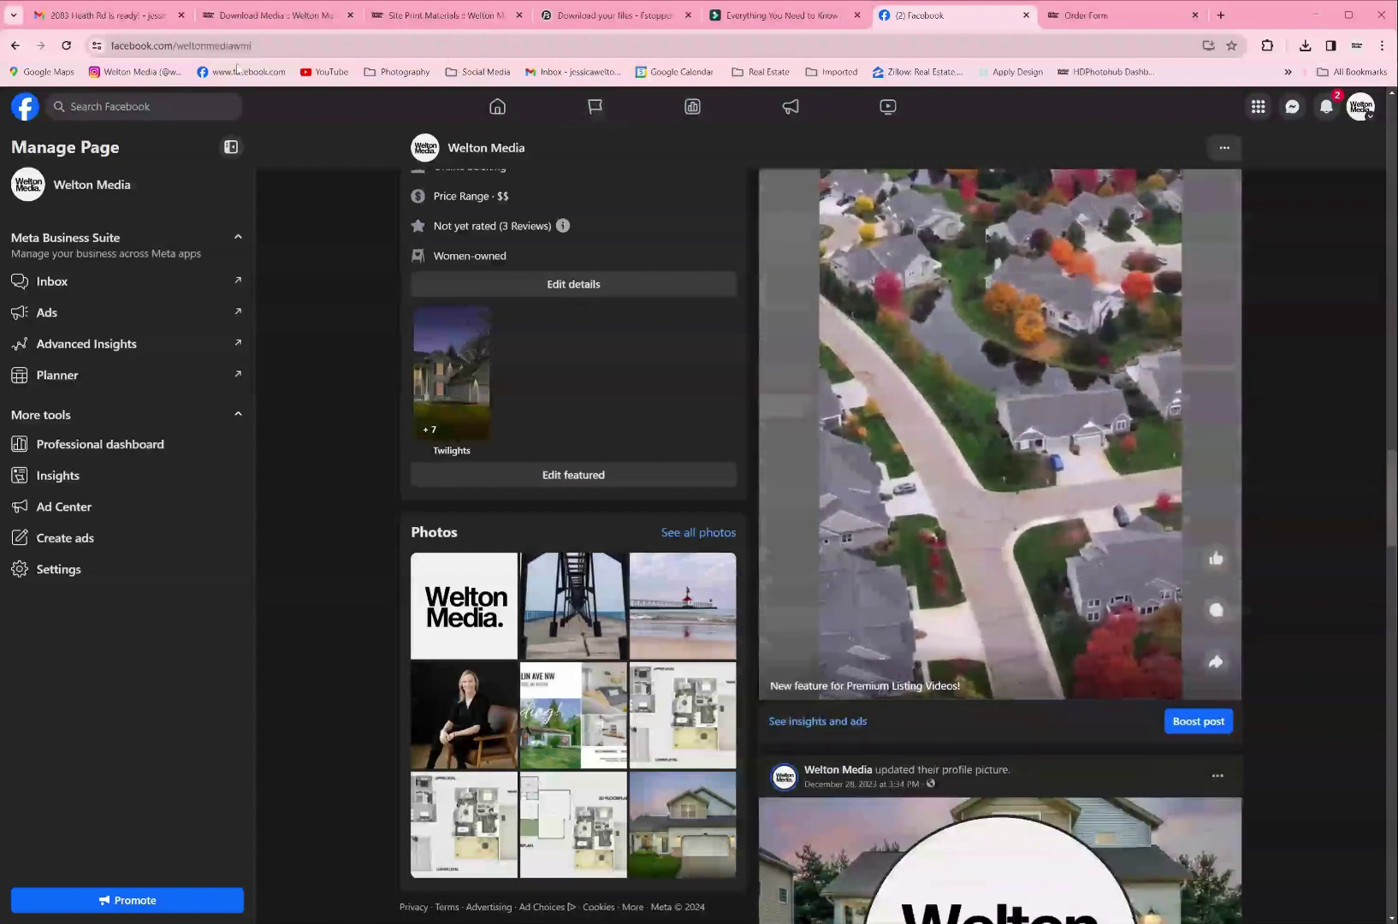
pyautogui.click(136, 72)
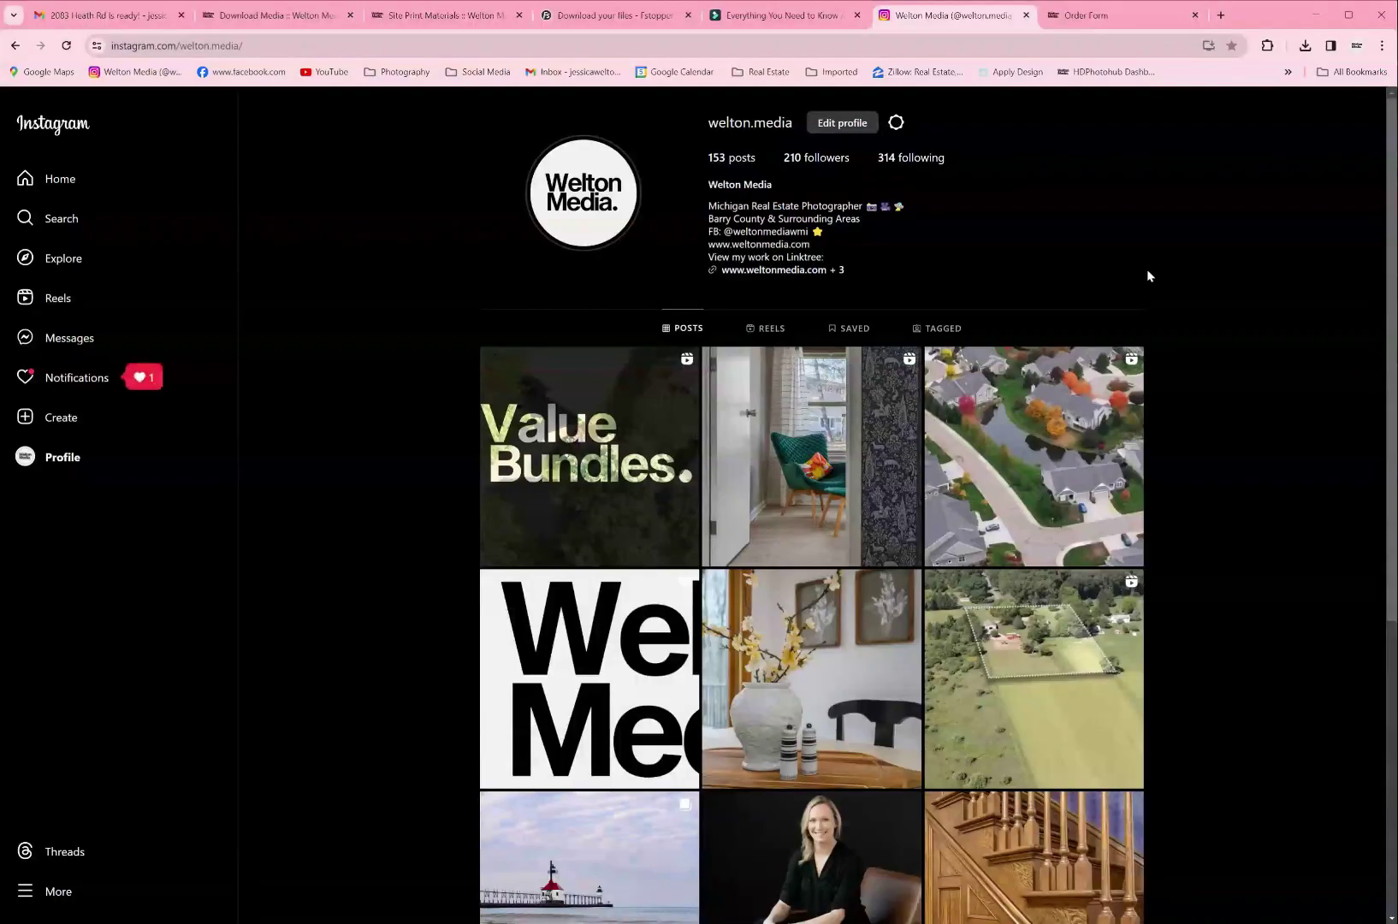
# Step: Scroll the welton.media post grid to view the Value Bundles, aerial neighborhood, lighthouse and kitchen photos
pyautogui.scroll(-2, 1160, 271)
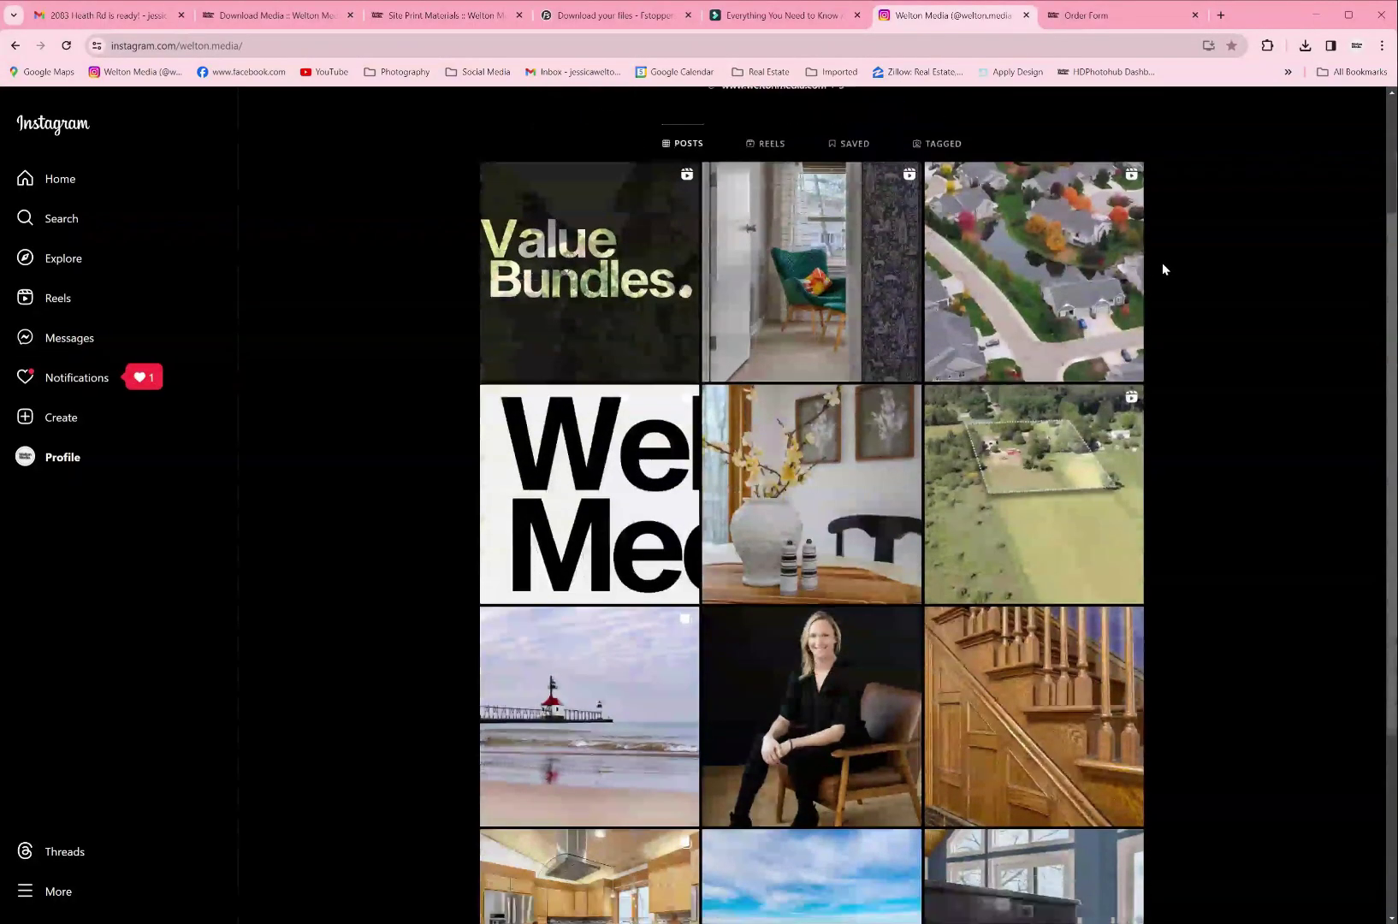
pyautogui.scroll(-3, 1162, 265)
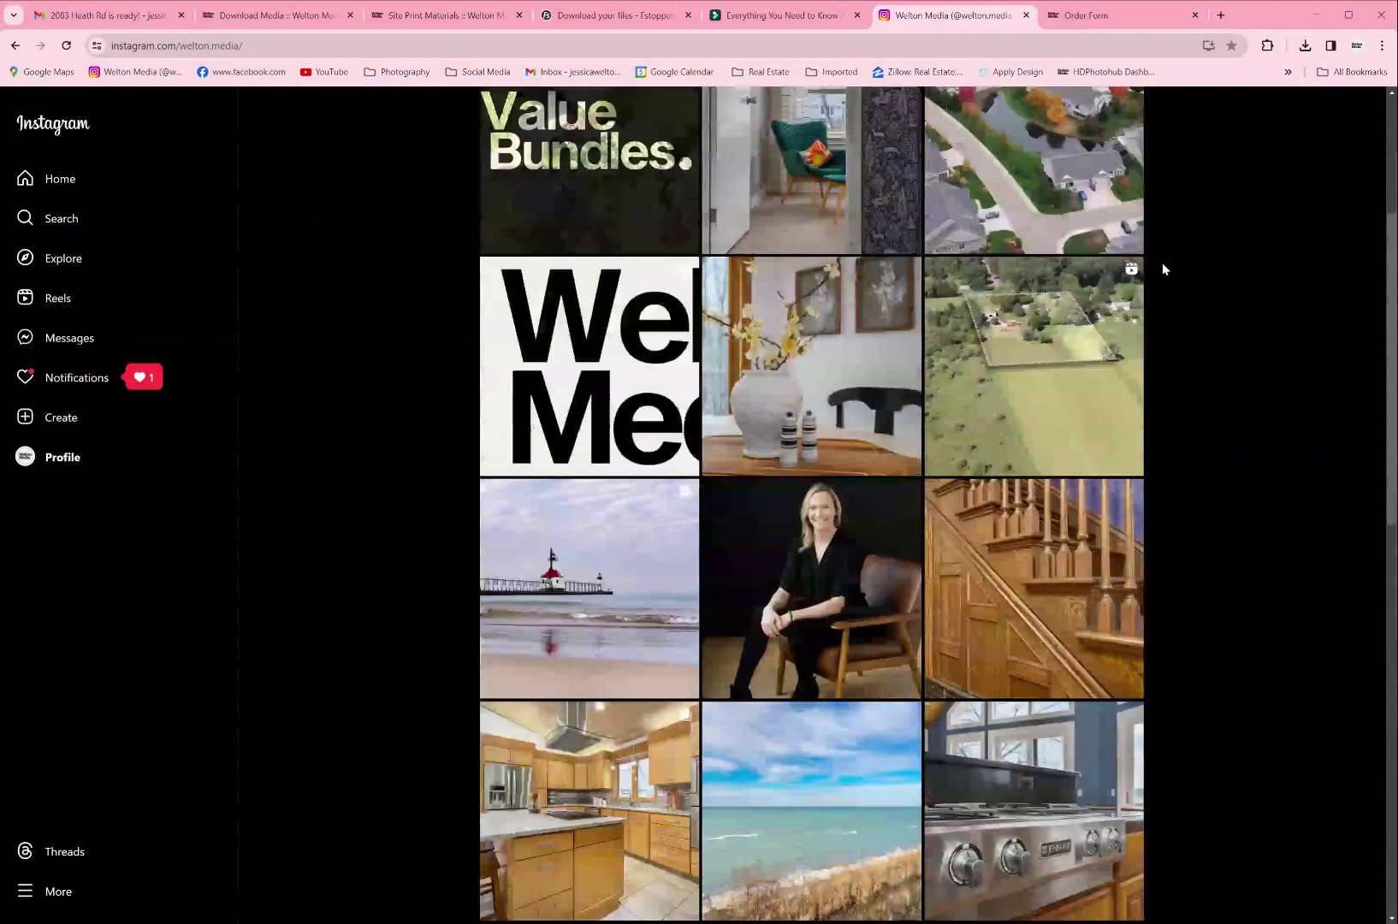